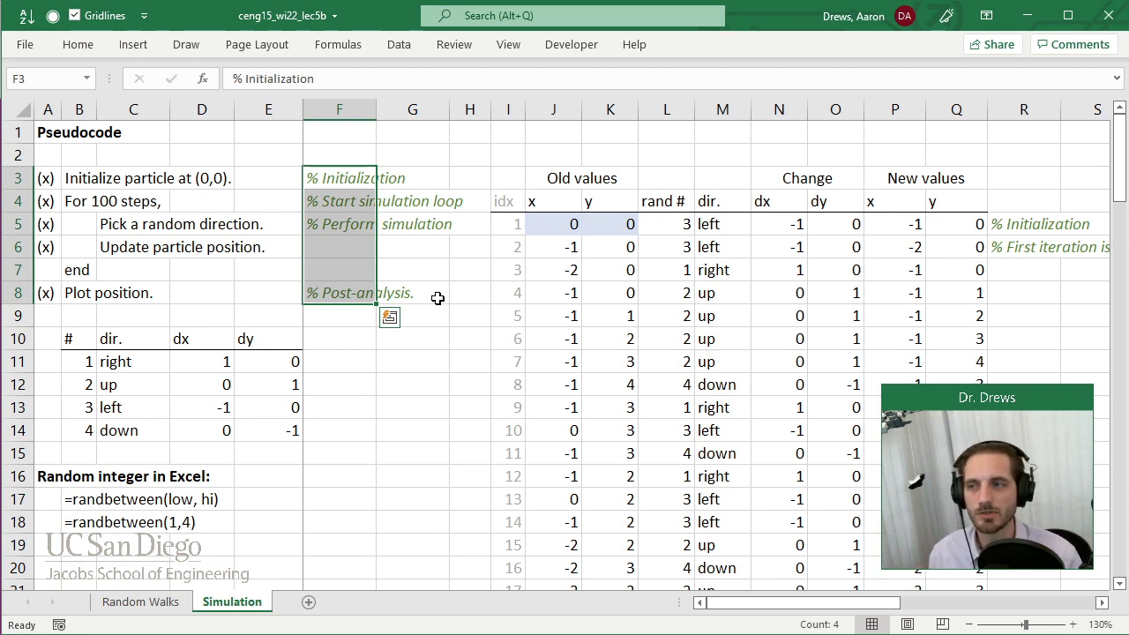
Clear the (x) mark beside "Plot position." in the pseudocode list.
{"action": "left_click", "coordinate": [46, 293]}
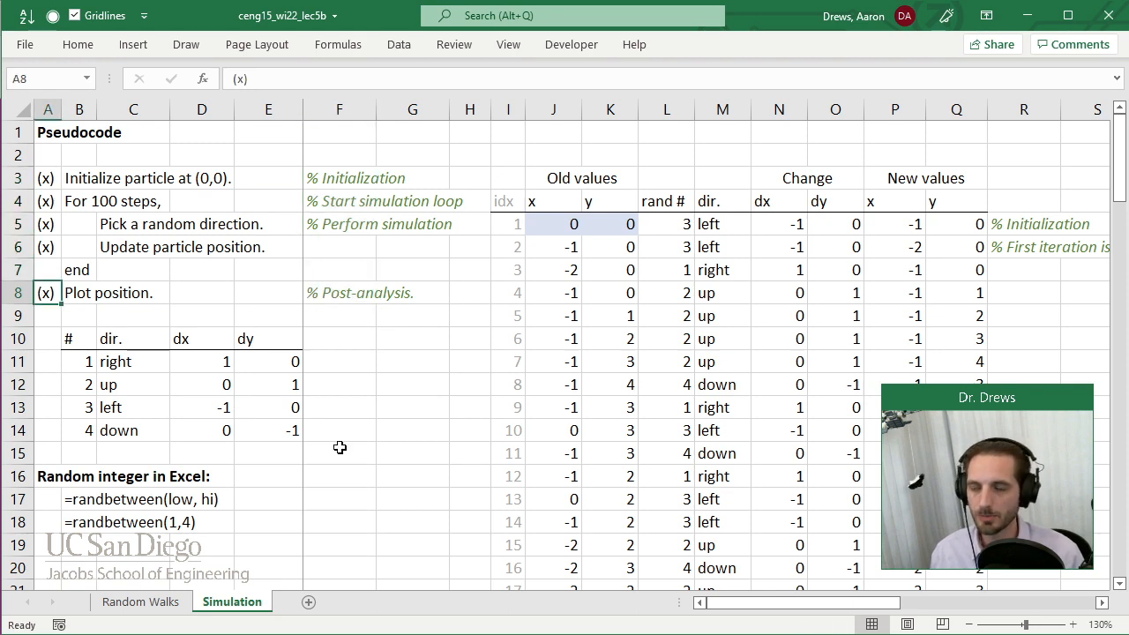
{"action": "key", "text": "Delete"}
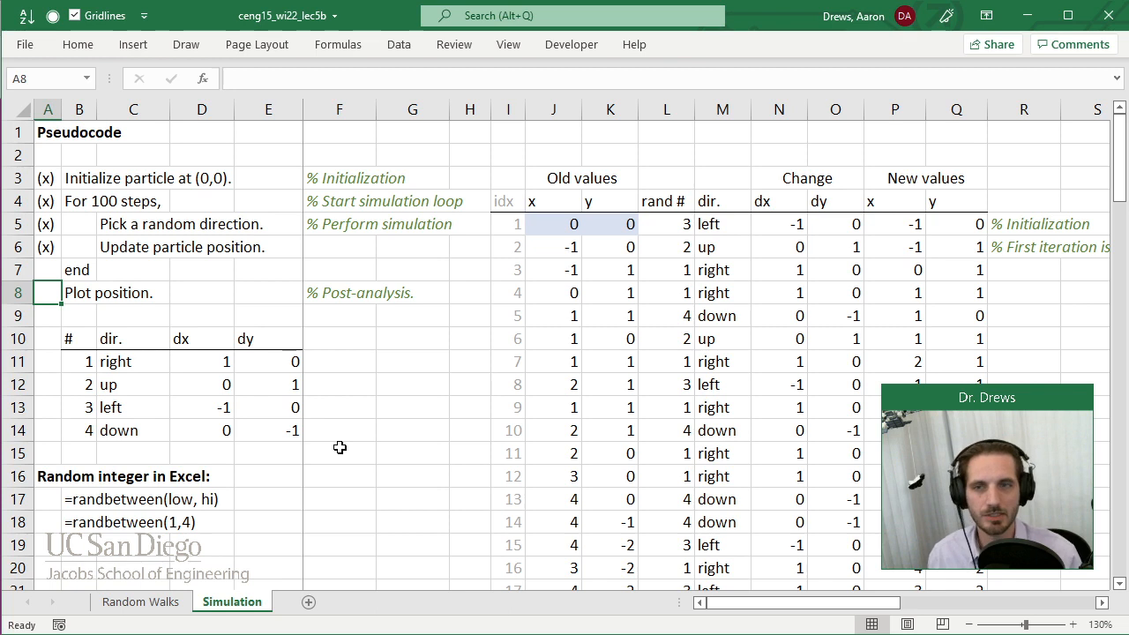
Examine the first ten simulation rows and the old value, random number, direction, change and new value columns.
{"action": "left_click_drag", "start_coordinate": [782, 606], "coordinate": [825, 611]}
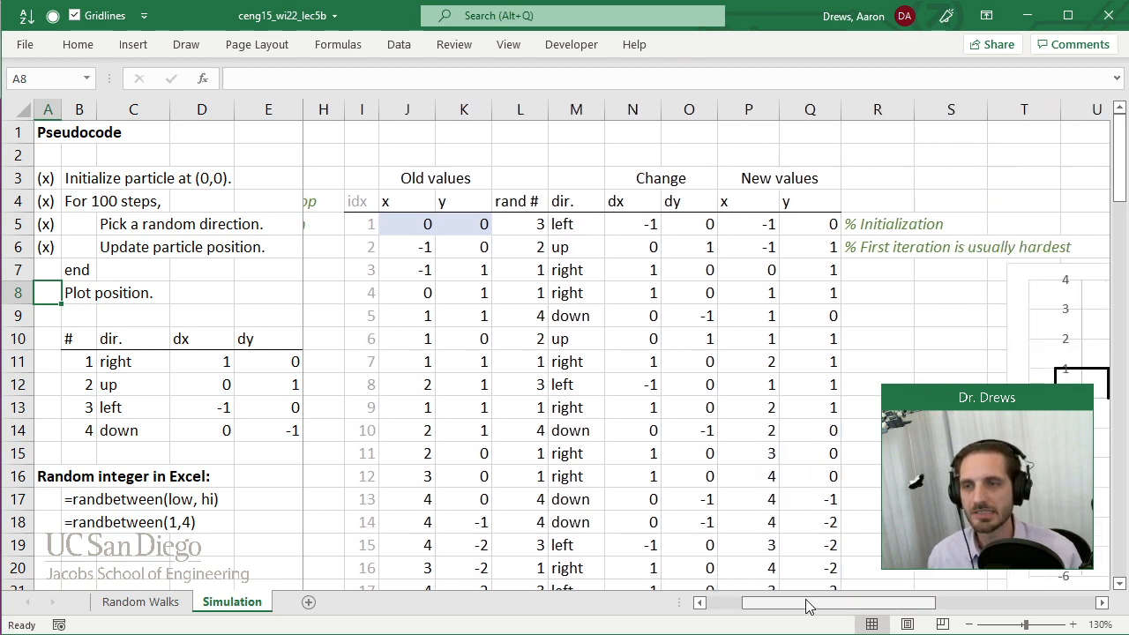
{"action": "left_click", "coordinate": [363, 228]}
{"action": "left_click_drag", "start_coordinate": [364, 228], "coordinate": [832, 444]}
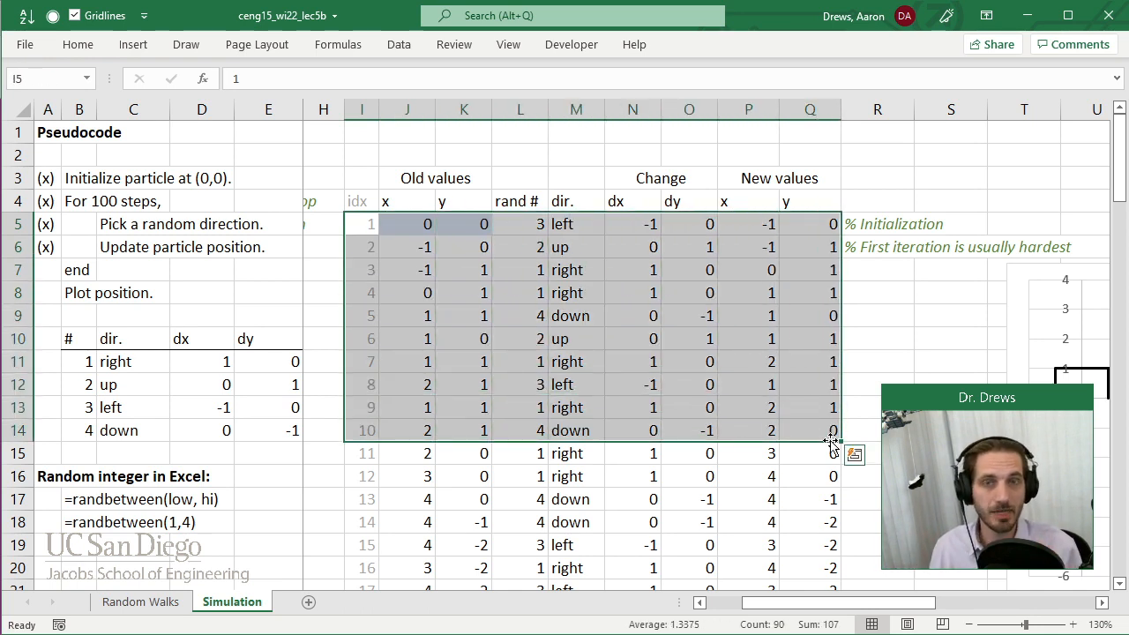
{"action": "left_click", "coordinate": [453, 158]}
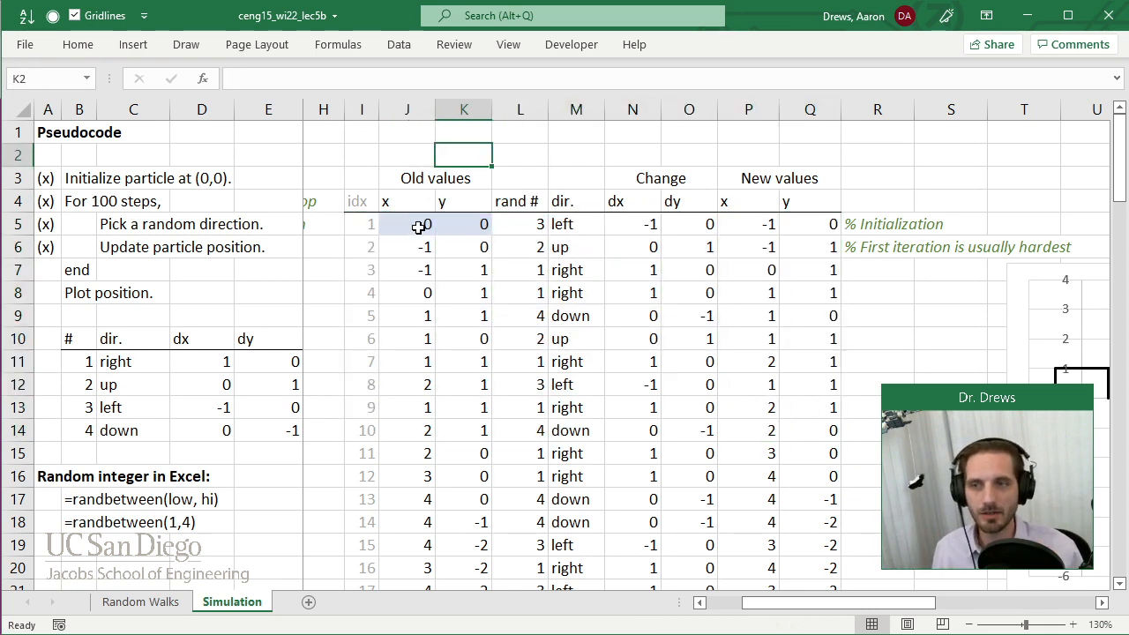
{"action": "left_click", "coordinate": [417, 113]}
{"action": "left_click_drag", "start_coordinate": [416, 113], "coordinate": [476, 123]}
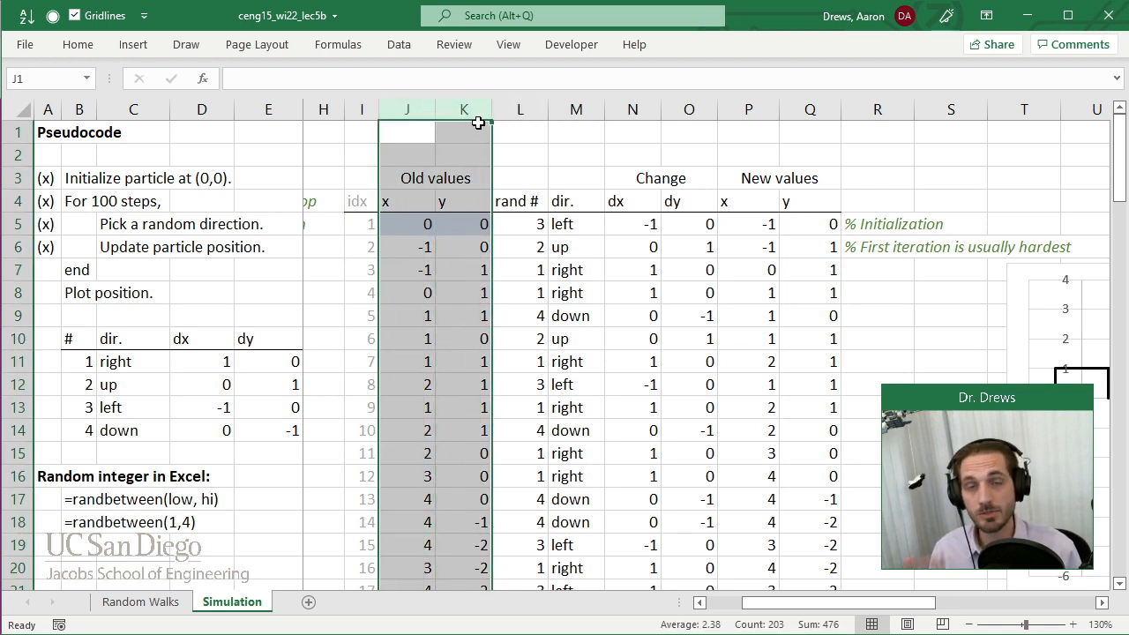
{"action": "left_click", "coordinate": [525, 108]}
{"action": "left_click", "coordinate": [578, 108]}
{"action": "left_click_drag", "start_coordinate": [578, 109], "coordinate": [689, 109]}
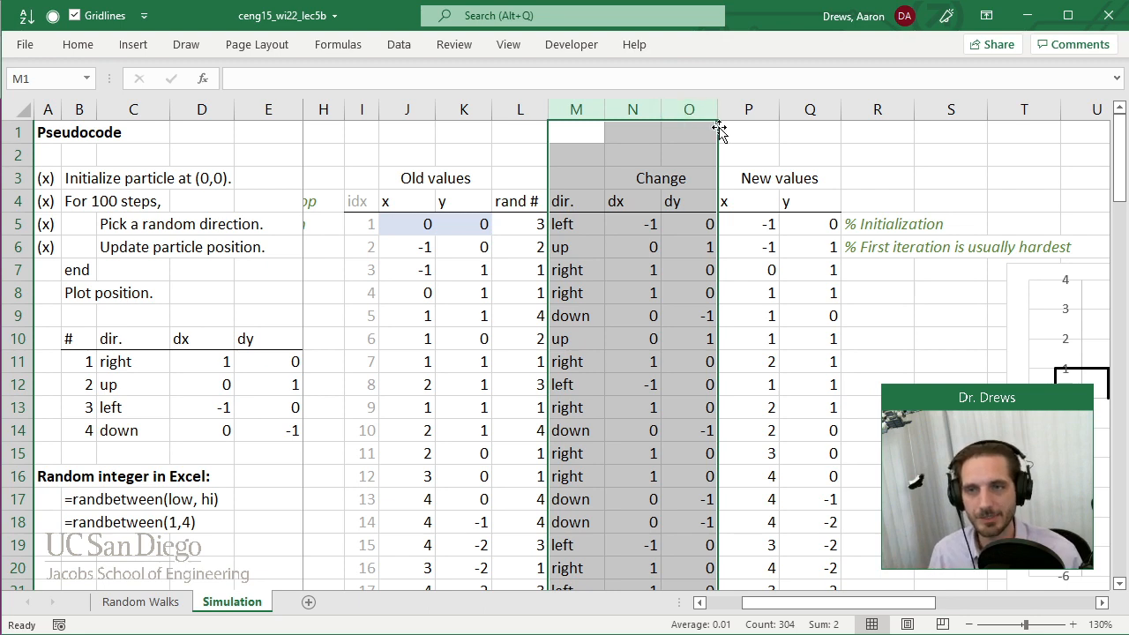
{"action": "left_click_drag", "start_coordinate": [749, 109], "coordinate": [798, 141]}
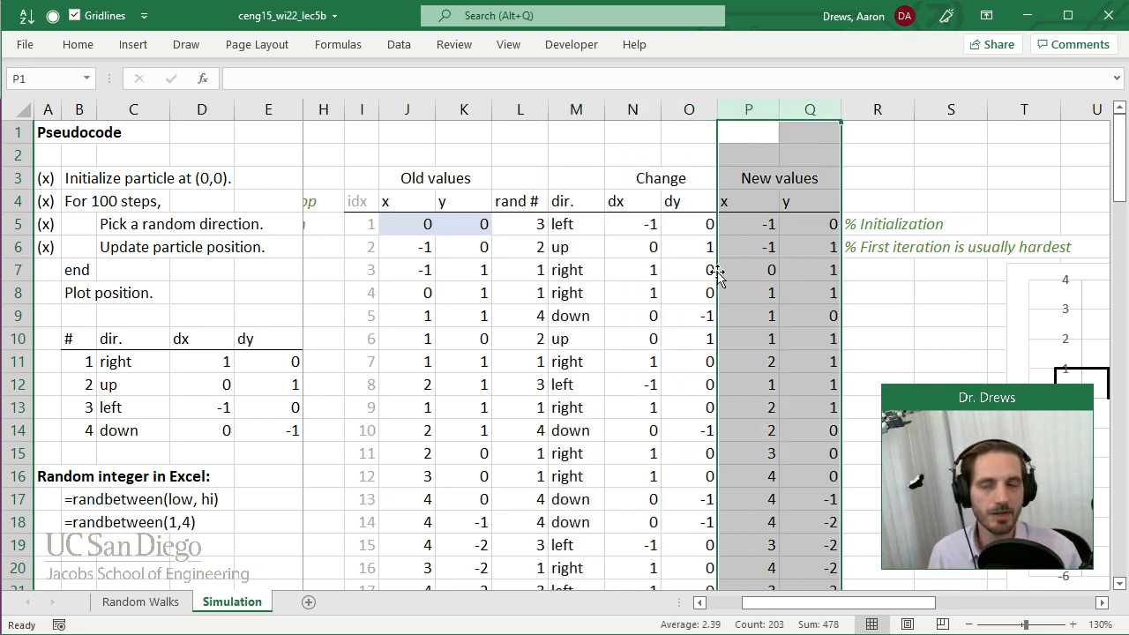
{"action": "left_click", "coordinate": [767, 270]}
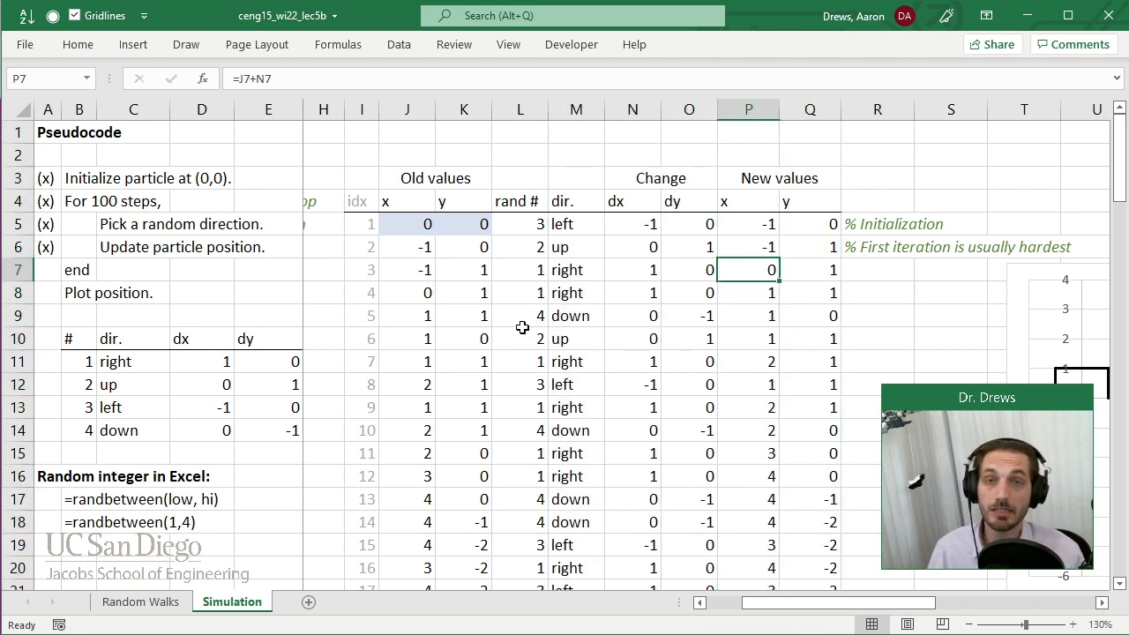
Inspect the formula in cell J6 that sets the second iteration's old x value.
{"action": "left_click", "coordinate": [426, 250]}
{"action": "type", "text": "=P5"}
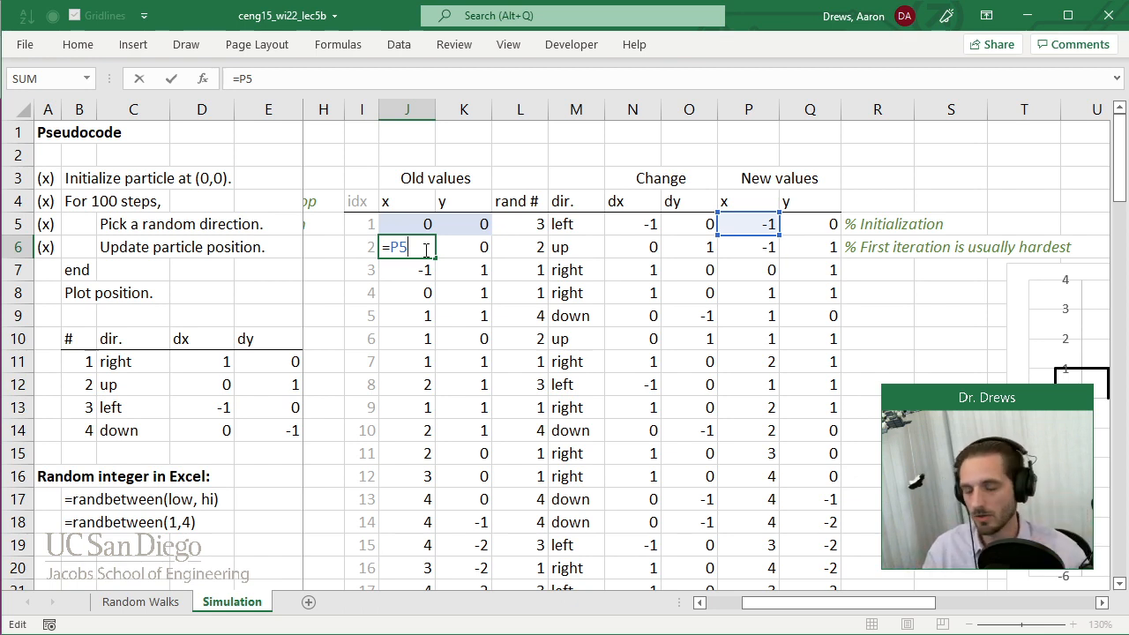
{"action": "key", "text": "ctrl+Return"}
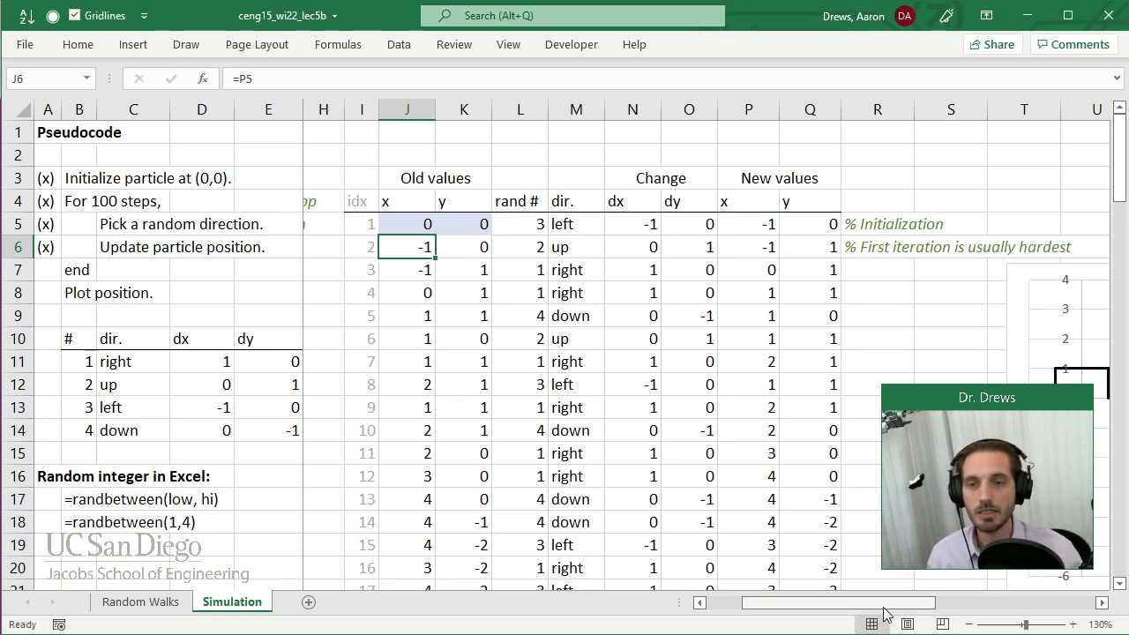
Compare the old and new x, y columns and the initial position in J5:K5.
{"action": "left_click_drag", "start_coordinate": [406, 110], "coordinate": [457, 109]}
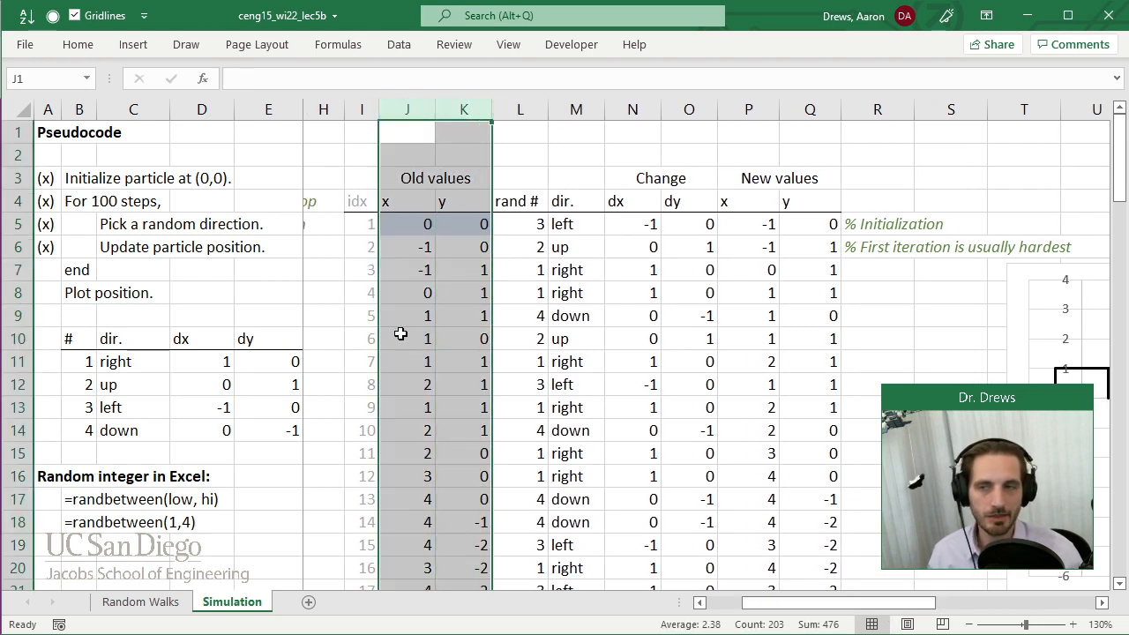
{"action": "left_click_drag", "start_coordinate": [748, 109], "coordinate": [810, 109]}
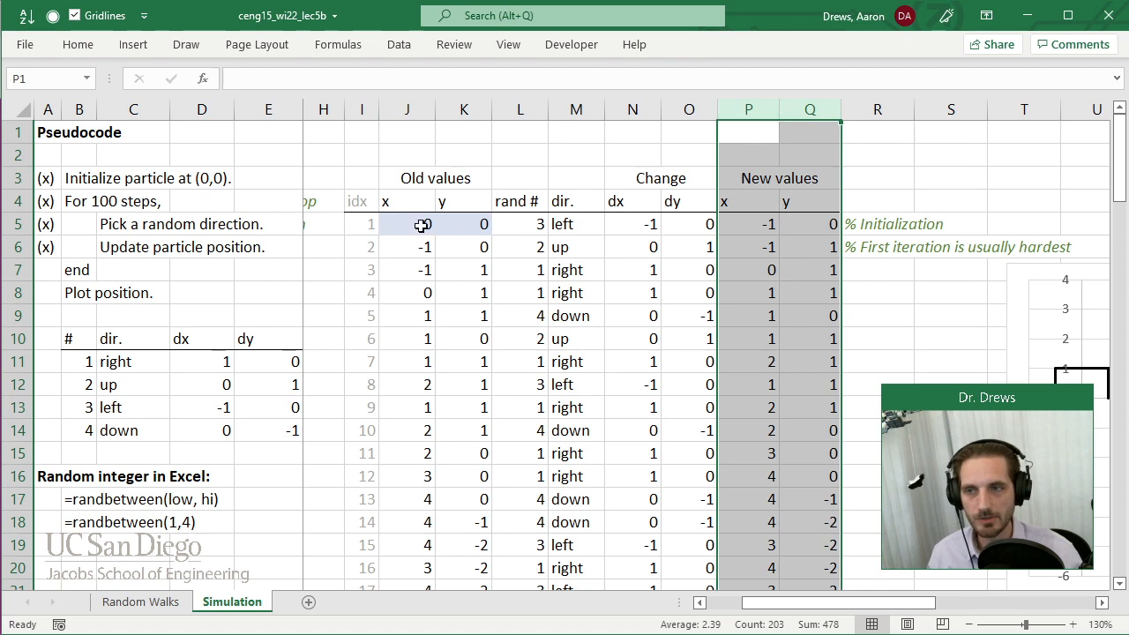
{"action": "left_click_drag", "start_coordinate": [424, 224], "coordinate": [455, 228]}
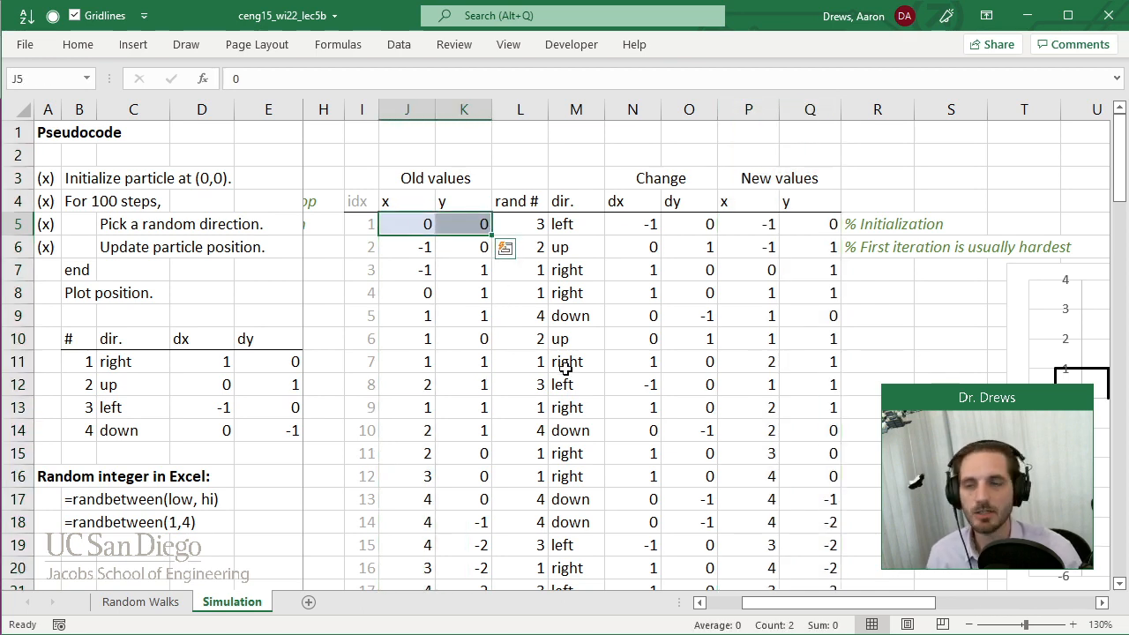
{"action": "left_click_drag", "start_coordinate": [752, 109], "coordinate": [802, 110]}
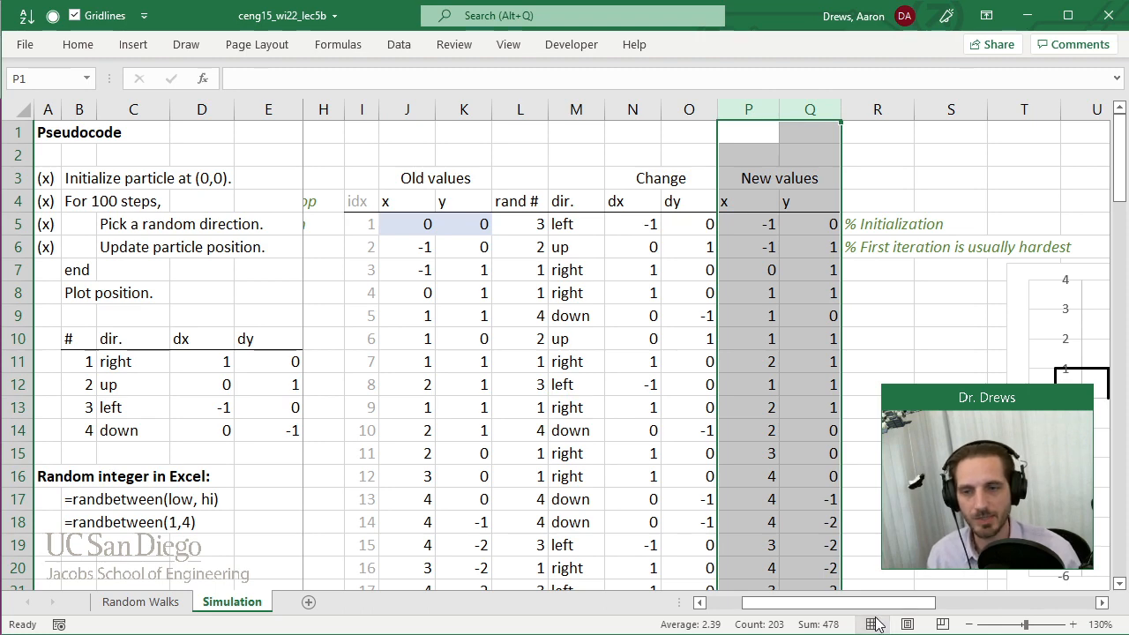
Clear cell Z5 beyond the chart, repeating the deletion to regenerate the random walk.
{"action": "left_click", "coordinate": [885, 545]}
{"action": "left_click_drag", "start_coordinate": [893, 605], "coordinate": [1057, 608]}
{"action": "scroll", "coordinate": [1023, 256], "scroll_direction": "down", "scroll_amount": 1}
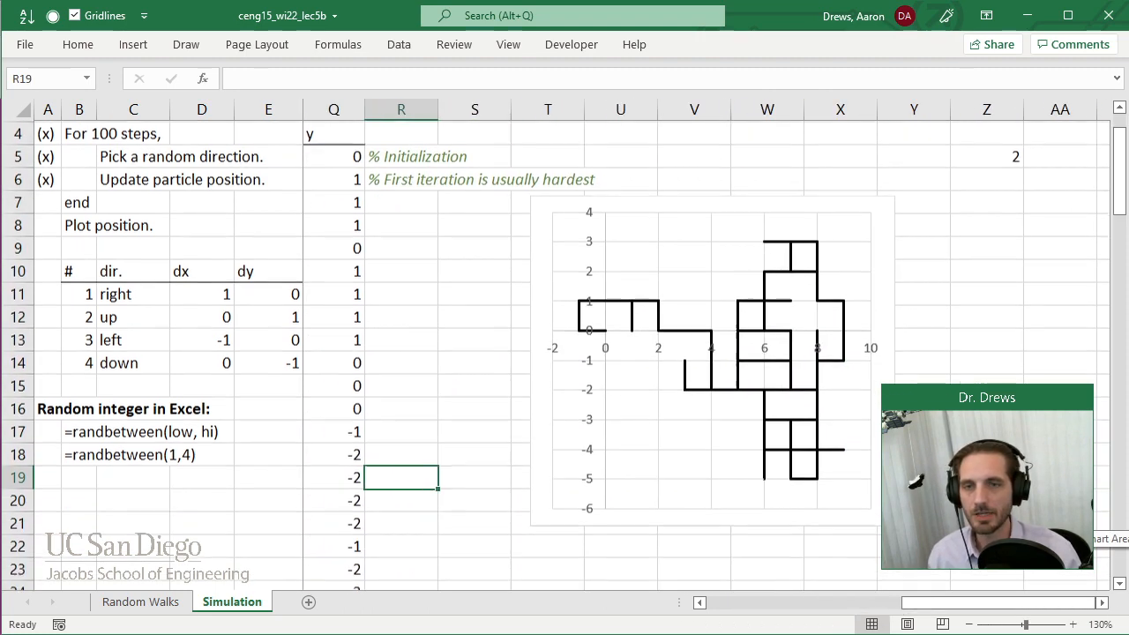
{"action": "left_click", "coordinate": [1010, 157]}
{"action": "key", "text": "Delete"}
{"action": "key", "text": "Delete"}
{"action": "key", "text": "Delete"}
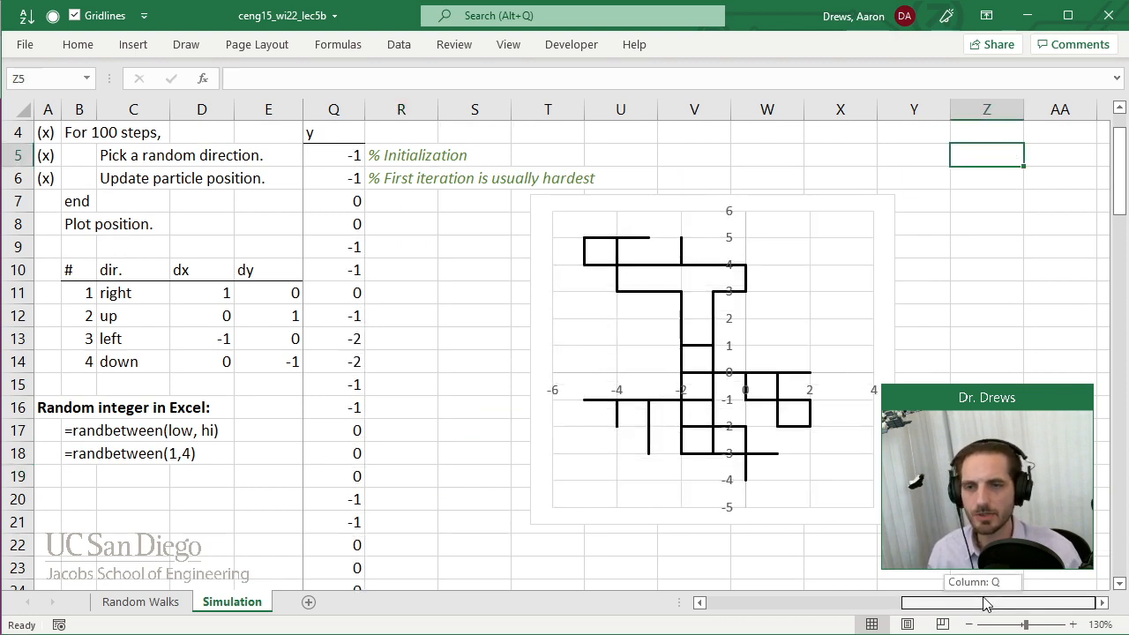
Move the random walk chart left and slightly down so its upper-left corner sits in cell R7.
{"action": "left_click_drag", "start_coordinate": [538, 219], "coordinate": [421, 230]}
{"action": "left_click", "coordinate": [841, 175]}
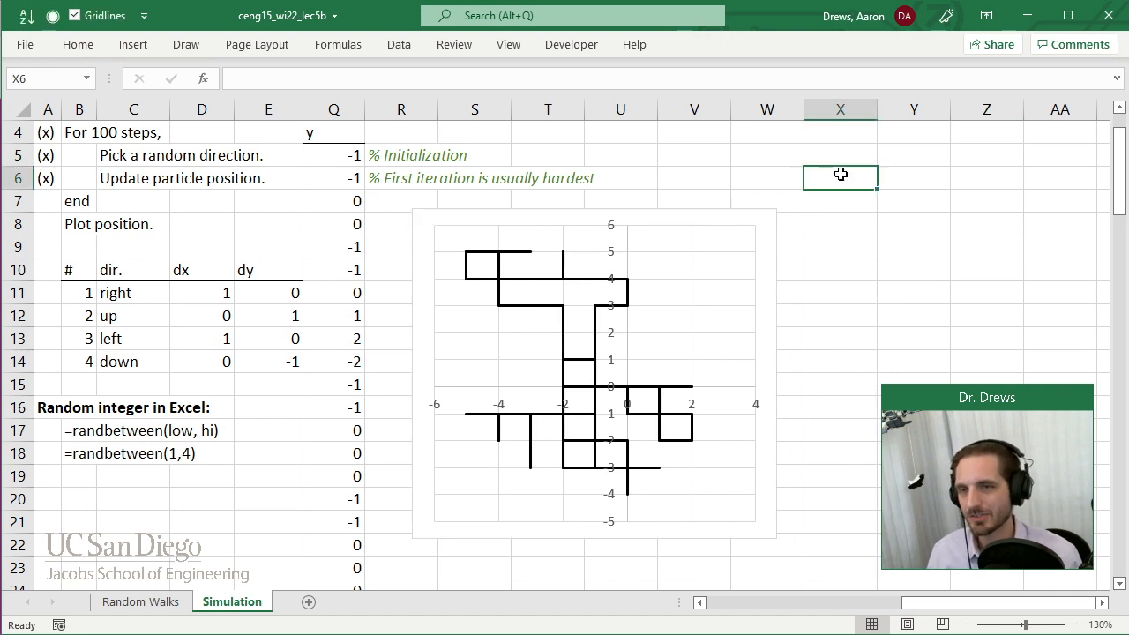
Enter "a" in cell V4 above the chart and re-enter it to recalculate the random walk.
{"action": "left_click", "coordinate": [684, 136]}
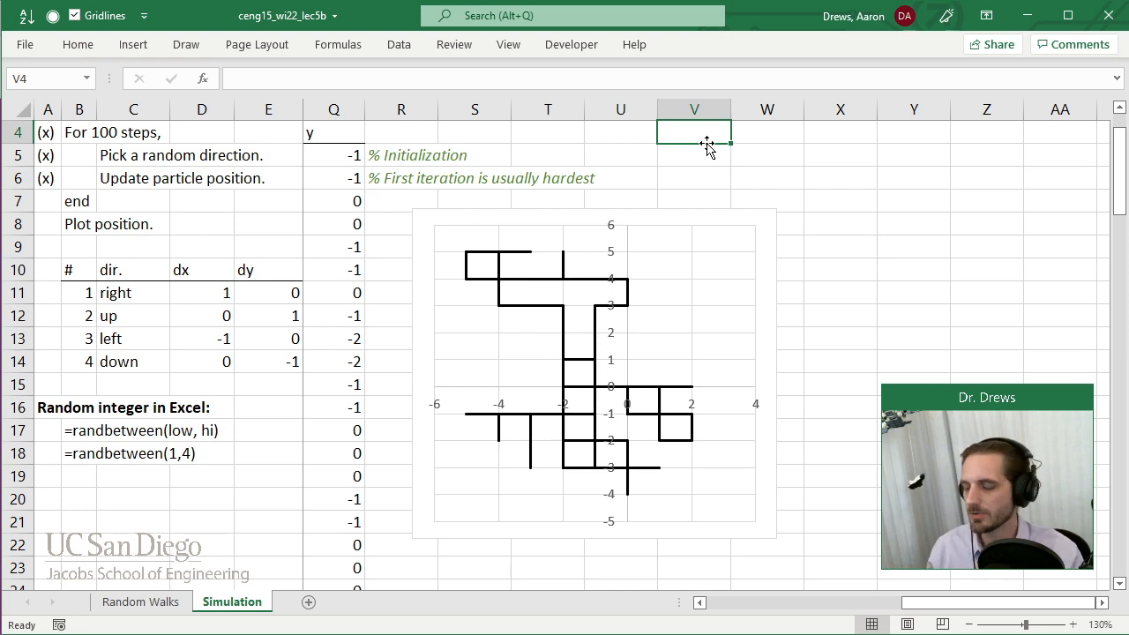
{"action": "type", "text": "a"}
{"action": "key", "text": "Return"}
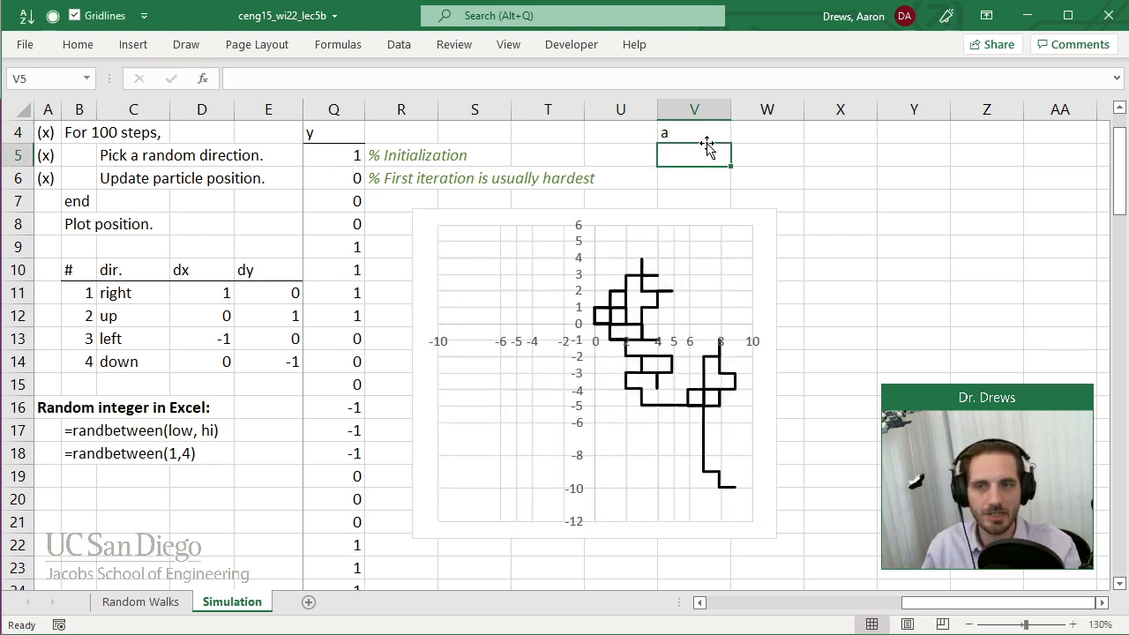
{"action": "key", "text": "Up"}
{"action": "key", "text": "Return"}
{"action": "key", "text": "Up"}
{"action": "type", "text": "a"}
{"action": "key", "text": "Return"}
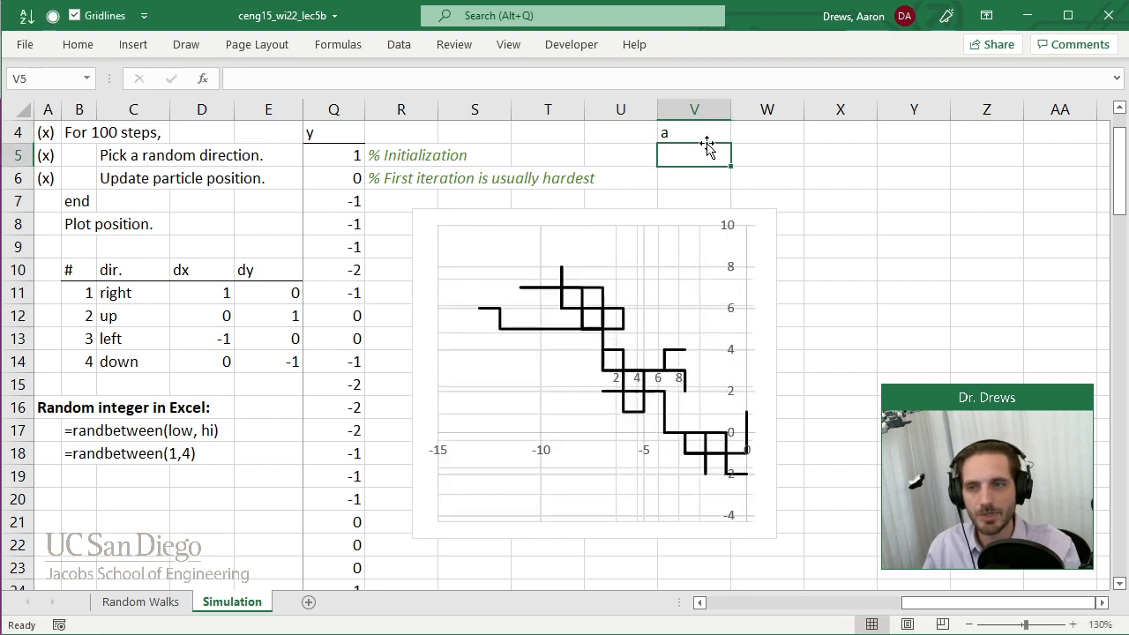
{"action": "type", "text": "a"}
{"action": "key", "text": "Return"}
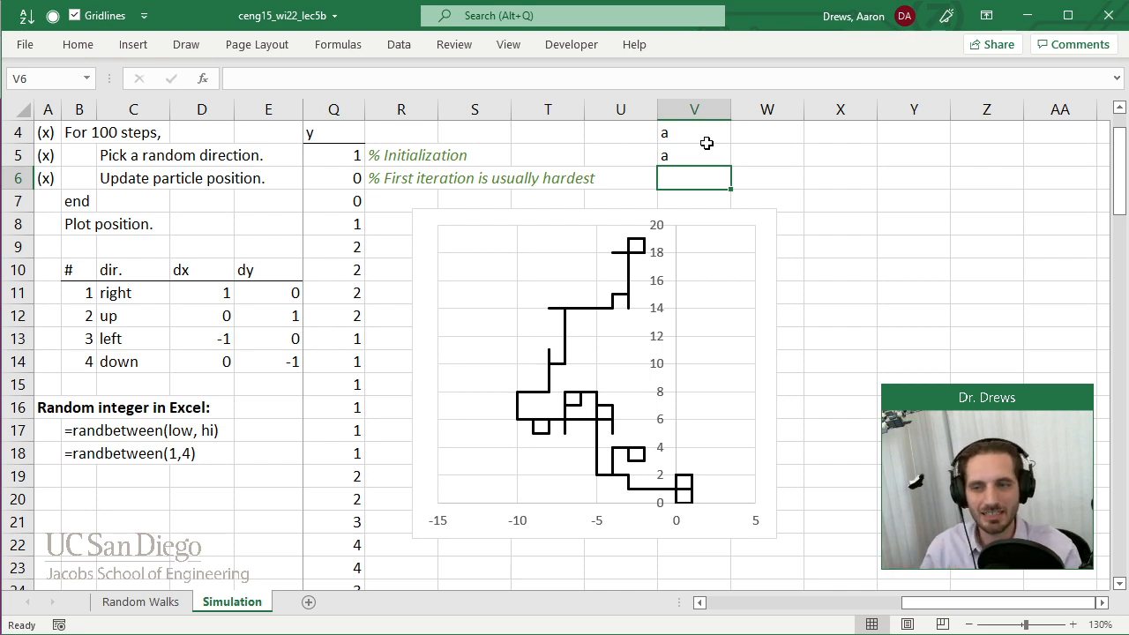
{"action": "left_click", "coordinate": [710, 153]}
{"action": "key", "text": "Delete"}
Overwrite cell V4 with "a" three more times to generate new random walk plots.
{"action": "left_click", "coordinate": [709, 137]}
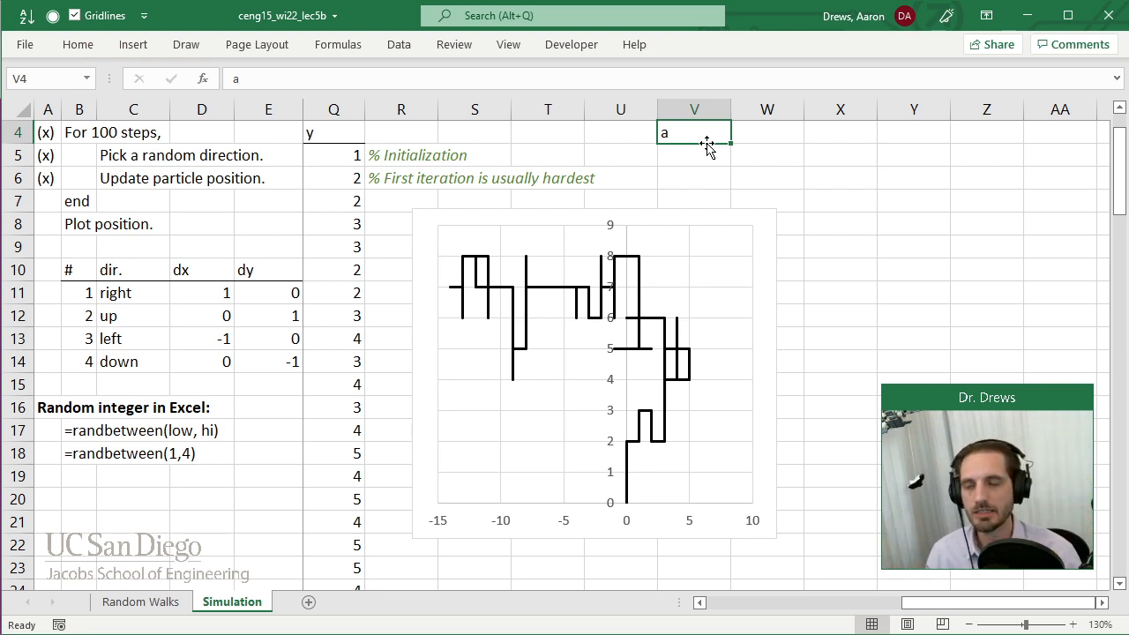
{"action": "type", "text": "a"}
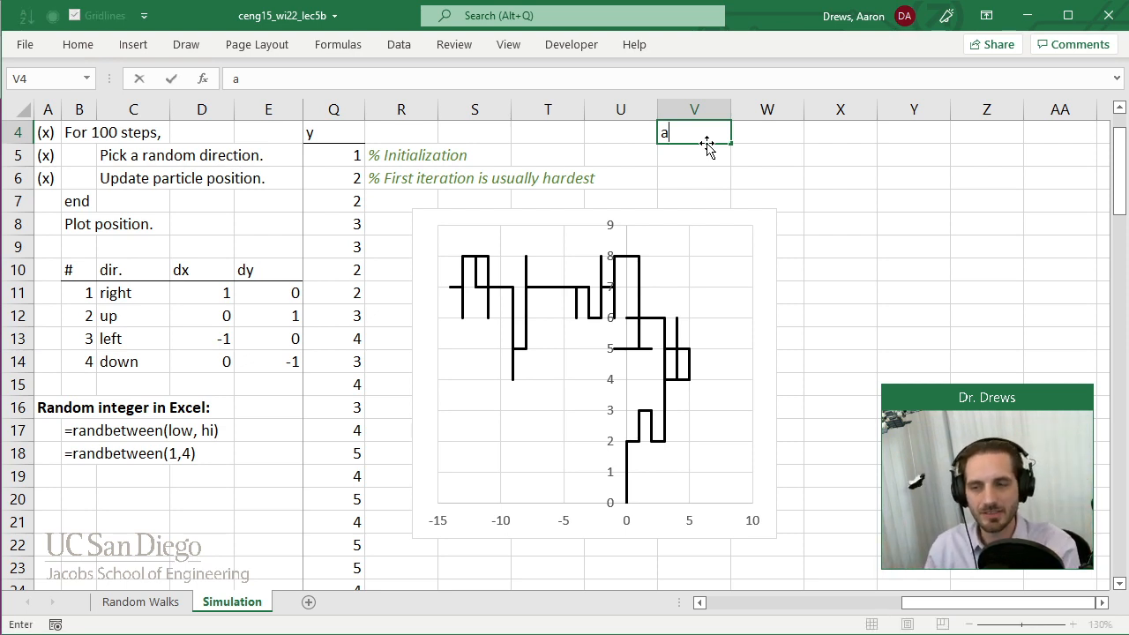
{"action": "key", "text": "Return"}
{"action": "key", "text": "Up"}
{"action": "type", "text": "a"}
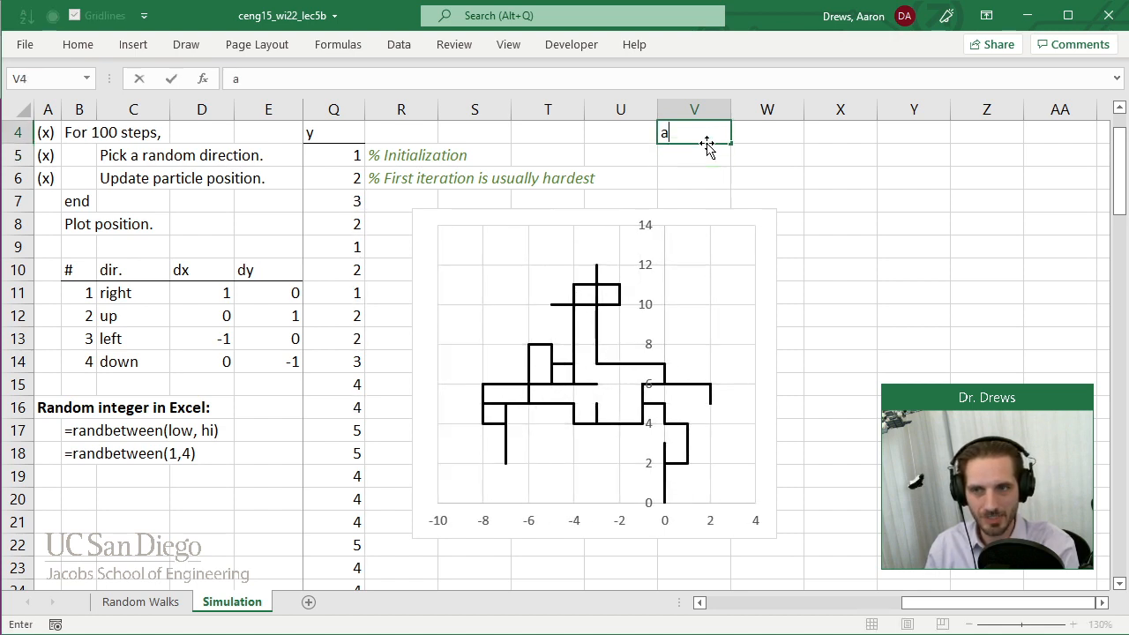
{"action": "key", "text": "Return"}
{"action": "key", "text": "Up"}
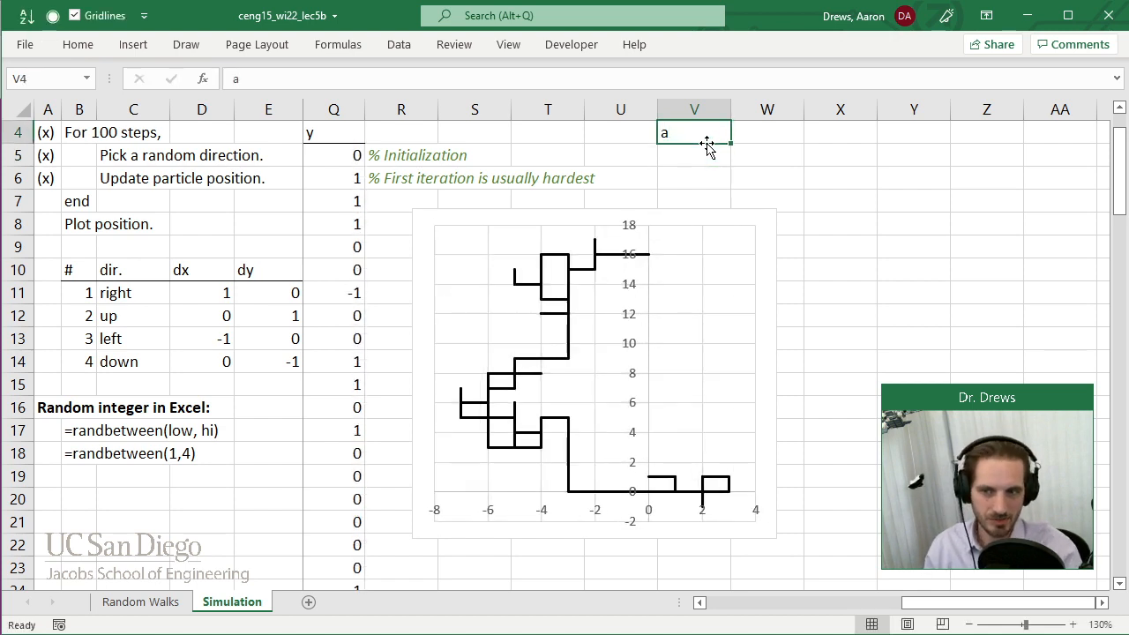
{"action": "type", "text": "a"}
{"action": "key", "text": "Return"}
{"action": "key", "text": "Up"}
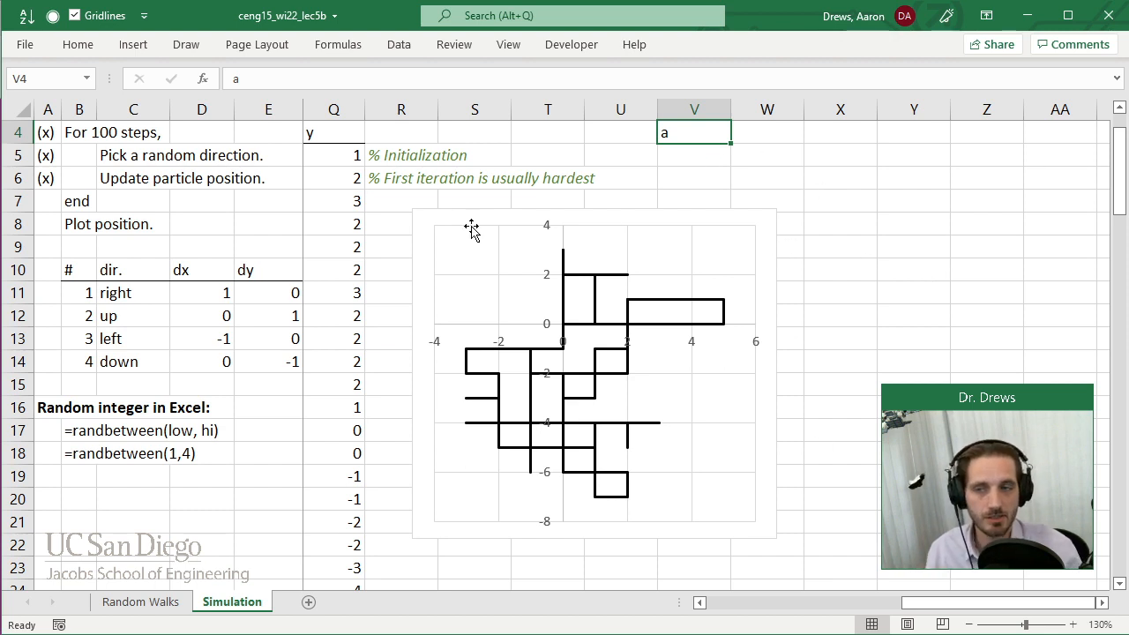
Fix the chart's vertical axis bounds at -20 and 20 with a major unit of 5.
{"action": "right_click", "coordinate": [545, 289]}
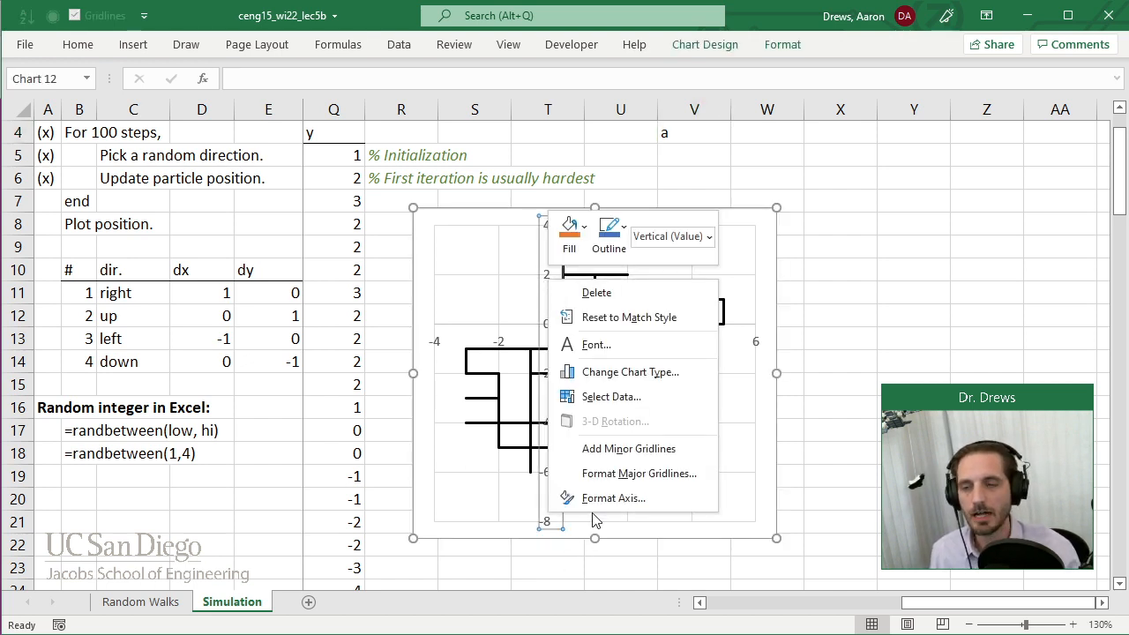
{"action": "left_click", "coordinate": [613, 498]}
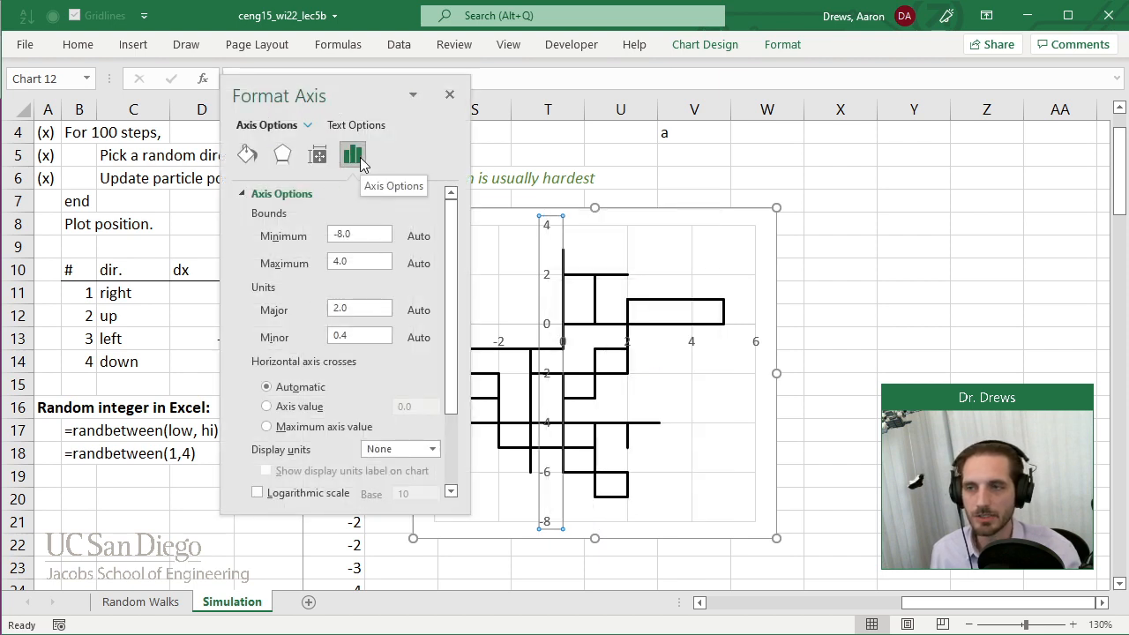
{"action": "left_click_drag", "start_coordinate": [368, 232], "coordinate": [300, 234]}
{"action": "type", "text": "-20"}
{"action": "key", "text": "Tab"}
{"action": "type", "text": "20"}
{"action": "key", "text": "Return"}
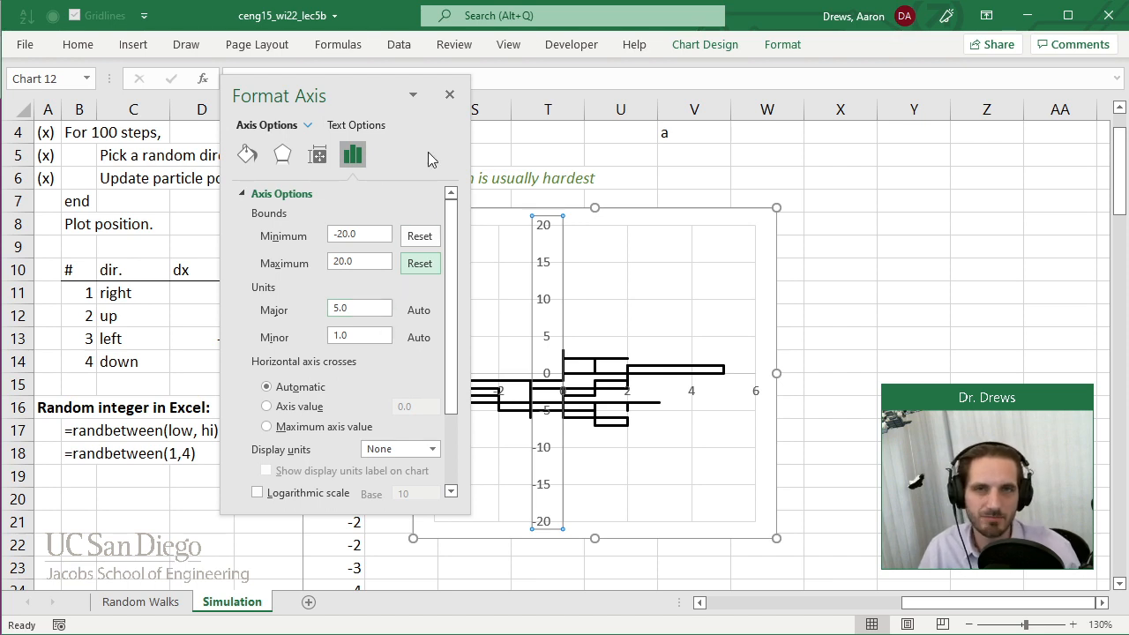
{"action": "left_click", "coordinate": [363, 309]}
{"action": "type", "text": "5"}
{"action": "key", "text": "Return"}
Fix the chart's horizontal axis bounds at -20 and 20 with a major unit of 5, and close the axis formatting.
{"action": "left_click_drag", "start_coordinate": [358, 90], "coordinate": [239, 83]}
{"action": "left_click", "coordinate": [434, 393]}
{"action": "left_click", "coordinate": [254, 233]}
{"action": "left_click_drag", "start_coordinate": [247, 227], "coordinate": [190, 215]}
{"action": "type", "text": "-20"}
{"action": "key", "text": "Return"}
{"action": "key", "text": "Tab"}
{"action": "type", "text": "20"}
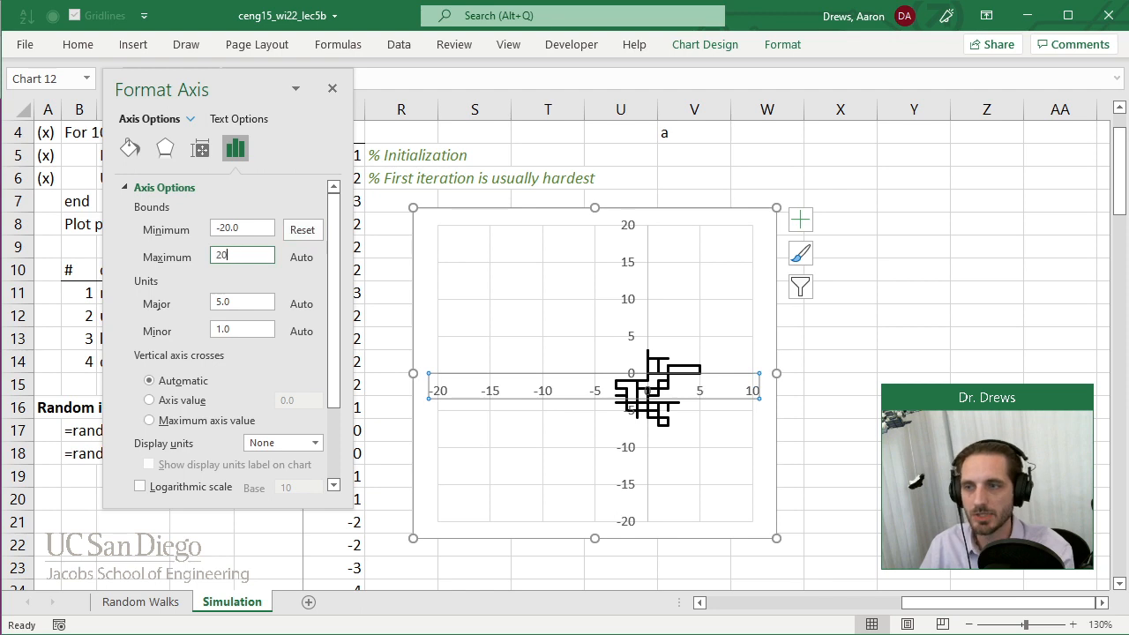
{"action": "key", "text": "Tab"}
{"action": "key", "text": "Return"}
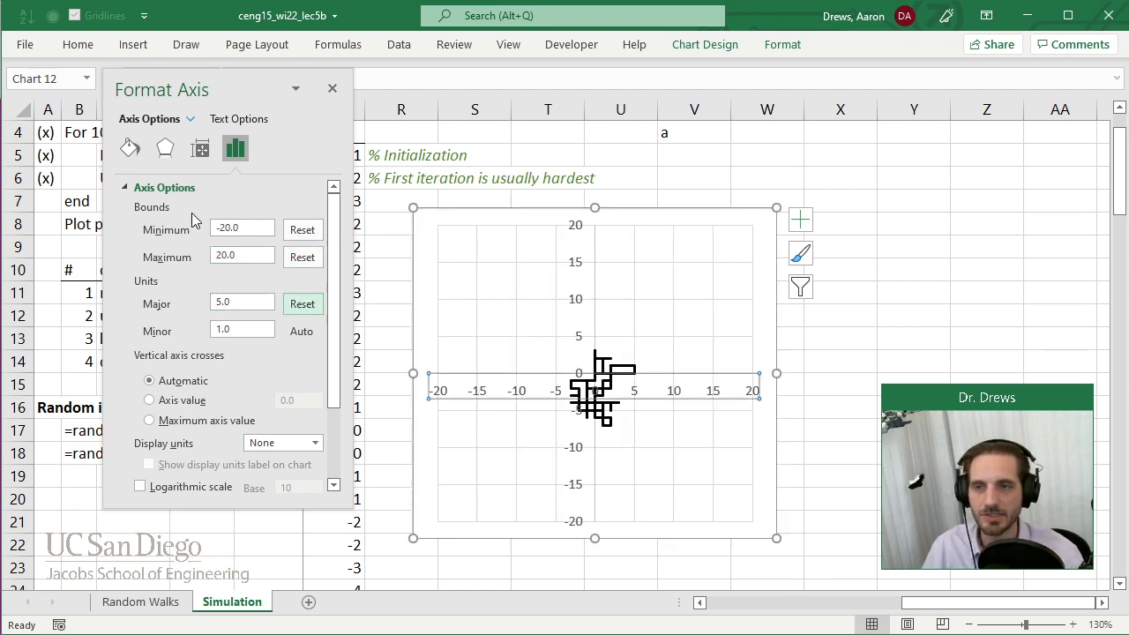
{"action": "left_click", "coordinate": [332, 88]}
Shift the chart slightly up and left, and resize it into a wide rectangle spanning about R7 to AA16.
{"action": "left_click", "coordinate": [840, 450]}
{"action": "left_click_drag", "start_coordinate": [777, 403], "coordinate": [751, 395]}
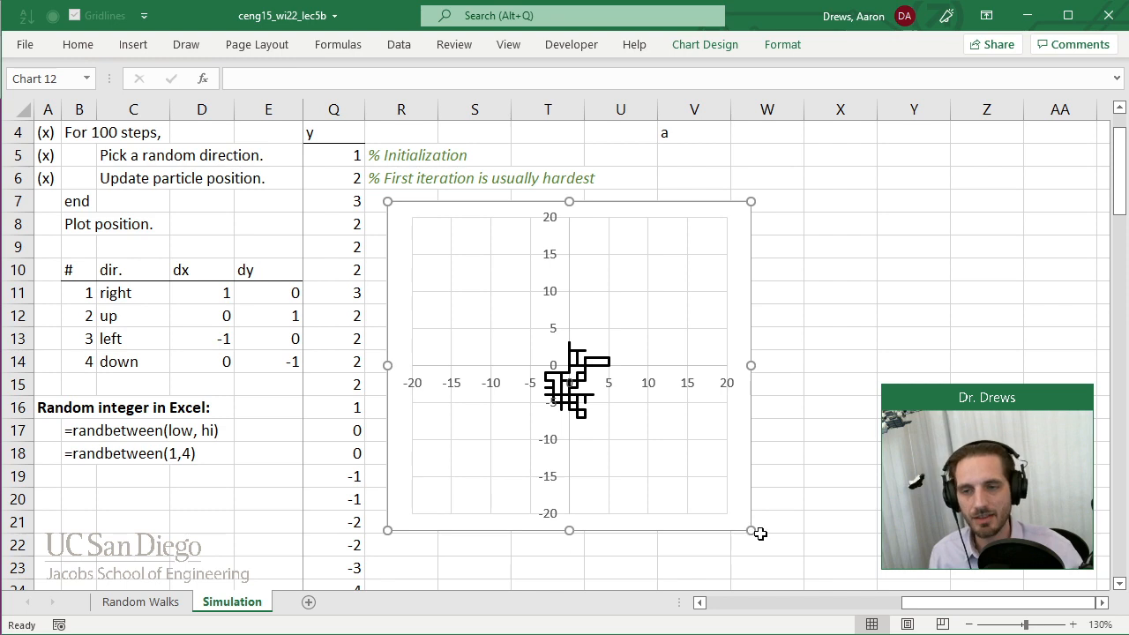
{"action": "left_click_drag", "start_coordinate": [751, 531], "coordinate": [702, 509]}
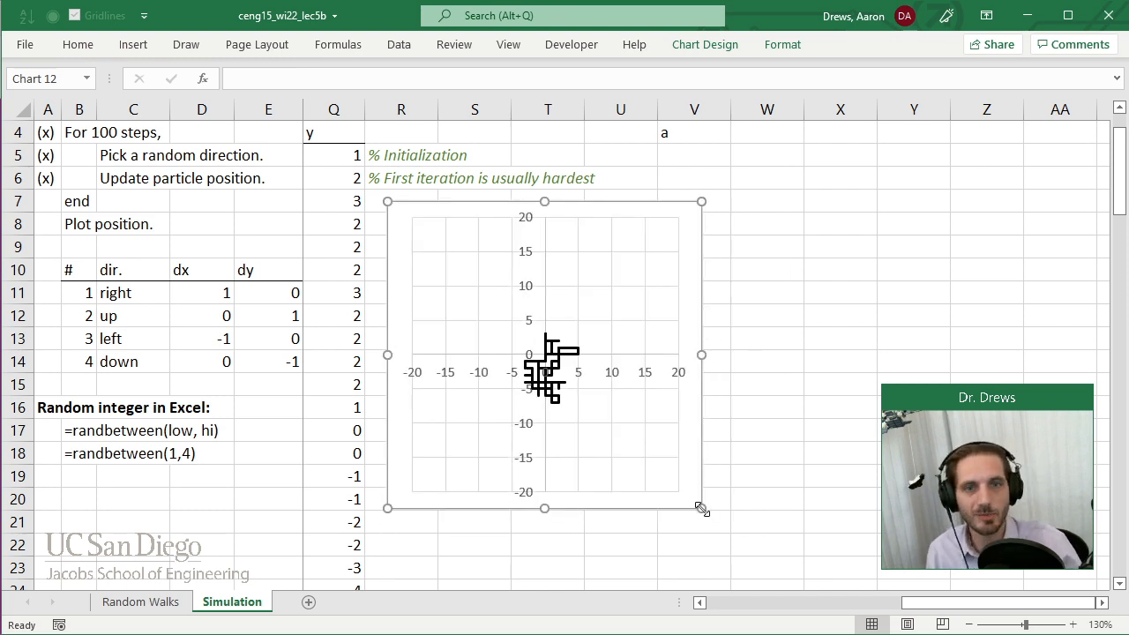
{"action": "left_click_drag", "start_coordinate": [701, 509], "coordinate": [902, 442]}
{"action": "left_click_drag", "start_coordinate": [1029, 401], "coordinate": [1029, 402]}
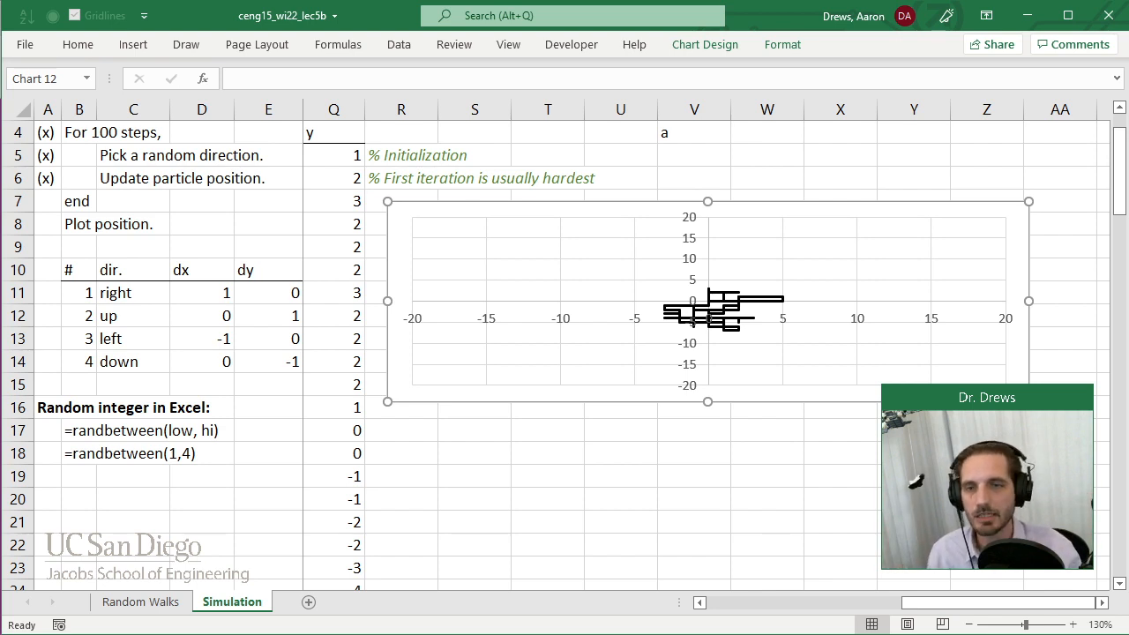
Resize the random walk chart into a roughly square shape spanning about R7 to V20, and deselect it.
{"action": "left_click_drag", "start_coordinate": [1029, 402], "coordinate": [712, 509]}
{"action": "left_click", "coordinate": [701, 464]}
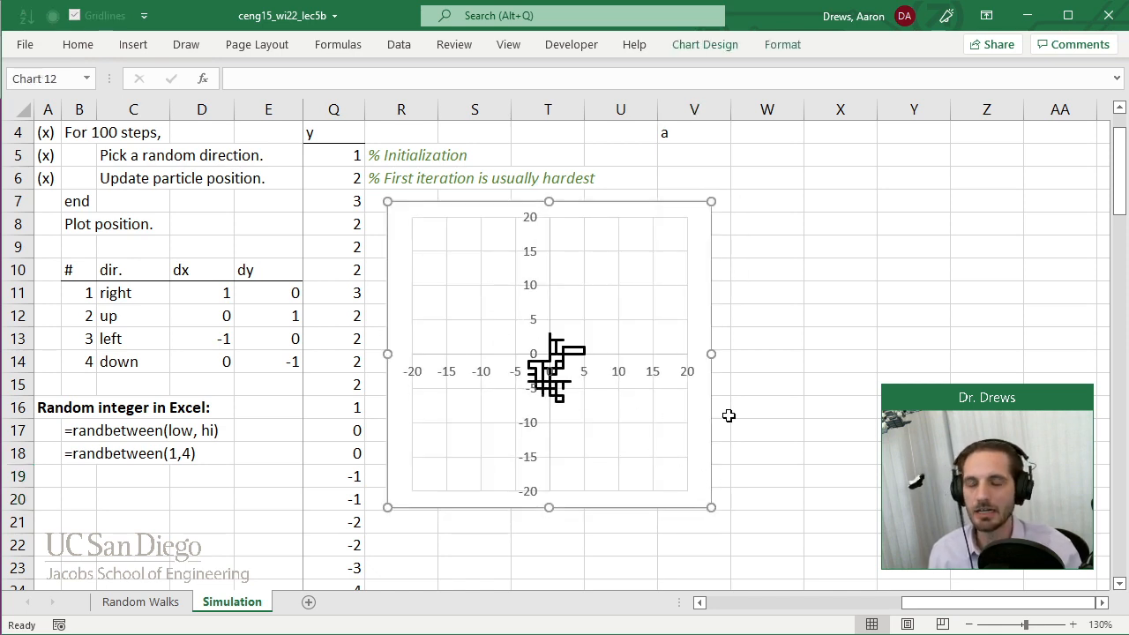
{"action": "left_click", "coordinate": [795, 385]}
Overwrite cell V4 with "a" five times to regenerate the random walk on the square plot.
{"action": "left_click", "coordinate": [696, 135]}
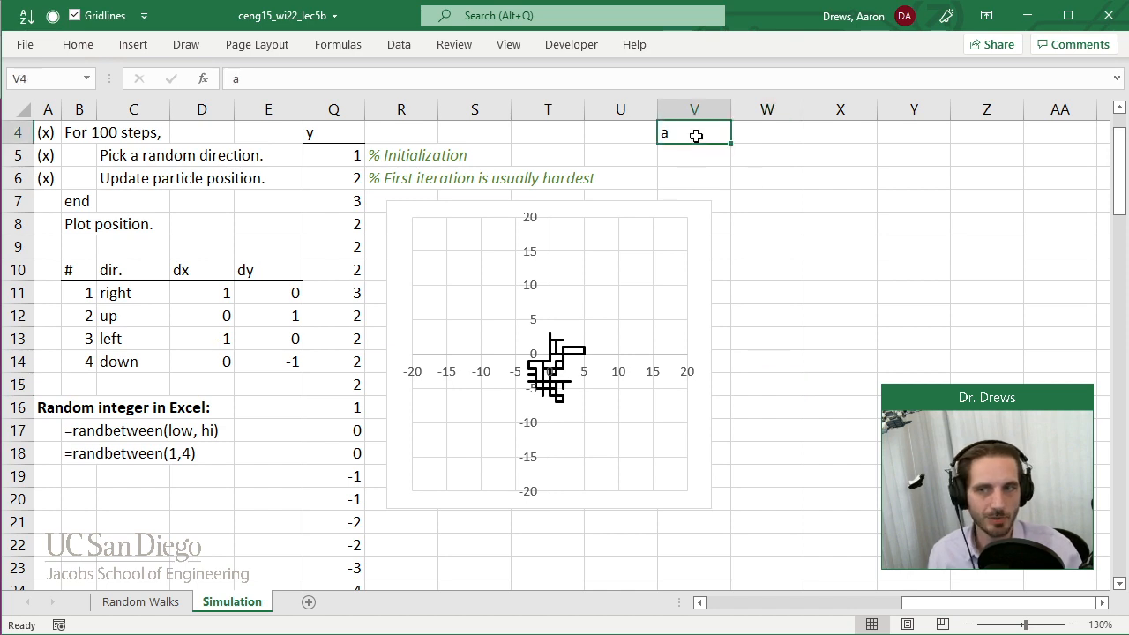
{"action": "type", "text": "a"}
{"action": "key", "text": "Return"}
{"action": "key", "text": "Up"}
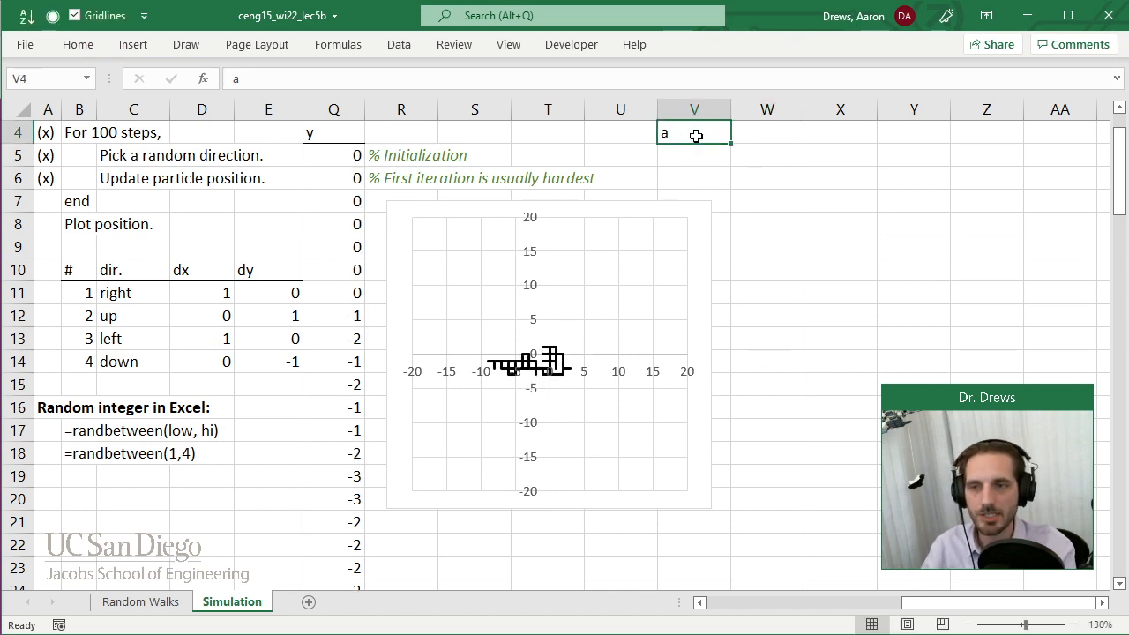
{"action": "type", "text": "a"}
{"action": "key", "text": "Return"}
{"action": "key", "text": "Up"}
{"action": "type", "text": "a"}
{"action": "key", "text": "Return"}
{"action": "key", "text": "Up"}
{"action": "type", "text": "a"}
{"action": "key", "text": "Return"}
{"action": "key", "text": "Up"}
{"action": "type", "text": "a"}
{"action": "key", "text": "Return"}
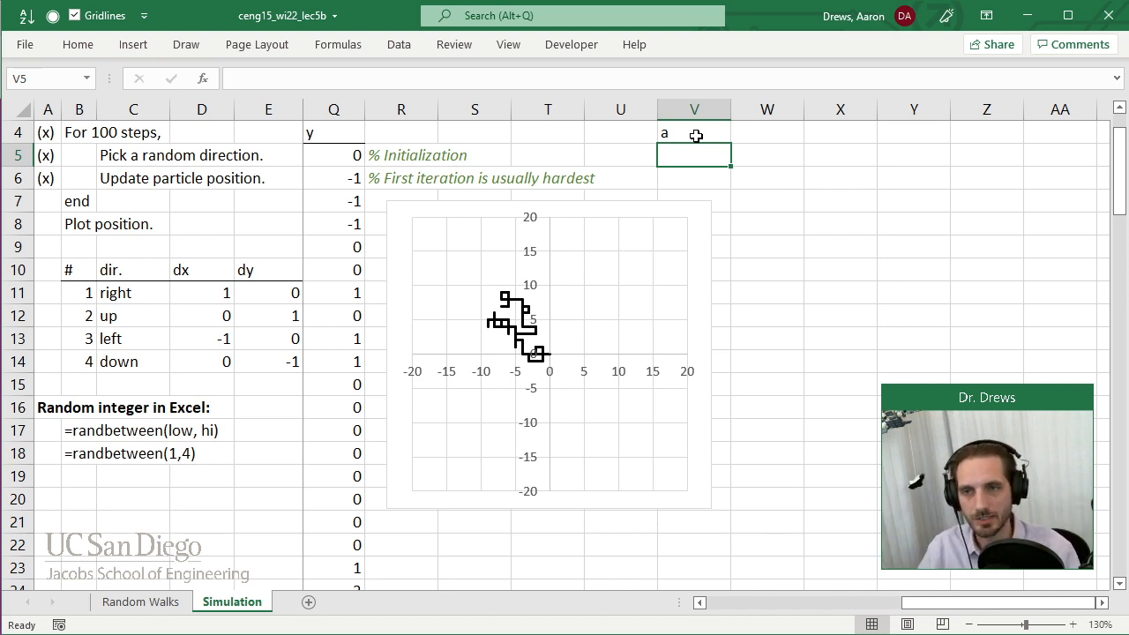
Clear cell V4 and move the chart to span about U5 to Z17, freeing the columns beside the data.
{"action": "left_click", "coordinate": [712, 135]}
{"action": "key", "text": "Delete"}
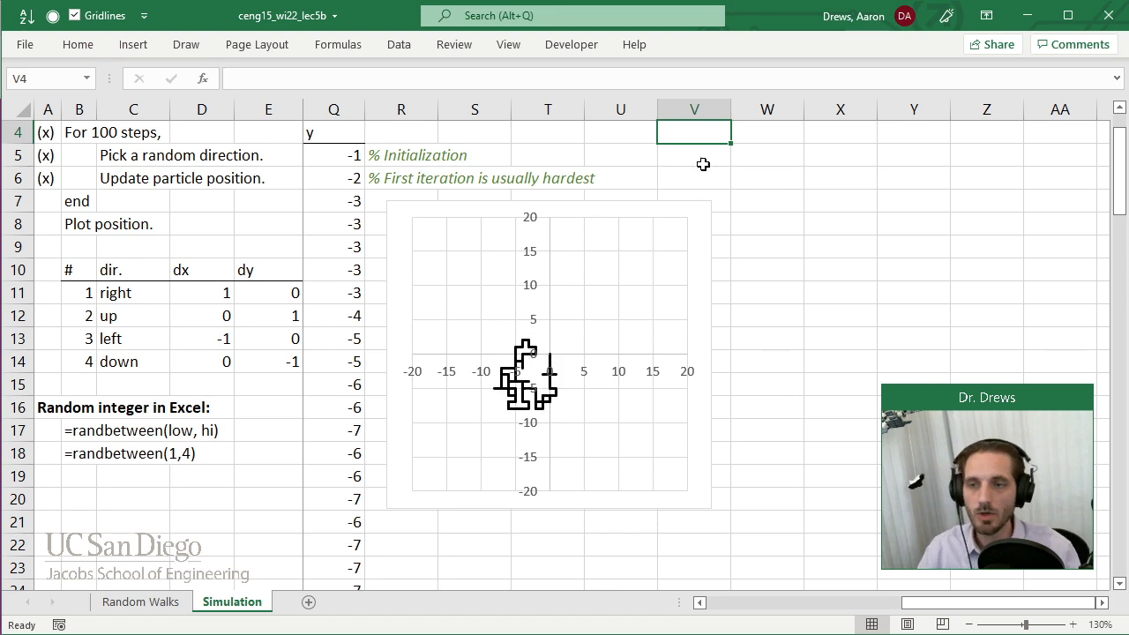
{"action": "left_click_drag", "start_coordinate": [702, 229], "coordinate": [965, 162]}
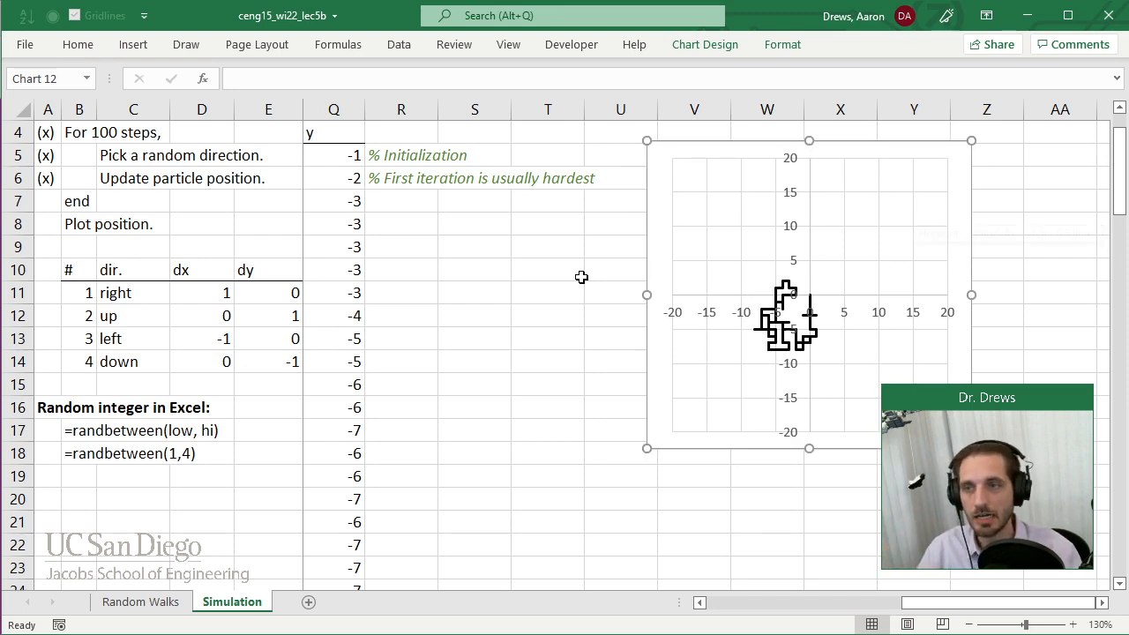
Enter the heading "Final location" in S8 with the column labels "x" and "y" in S9 and T9.
{"action": "left_click", "coordinate": [456, 290]}
{"action": "left_click", "coordinate": [456, 250]}
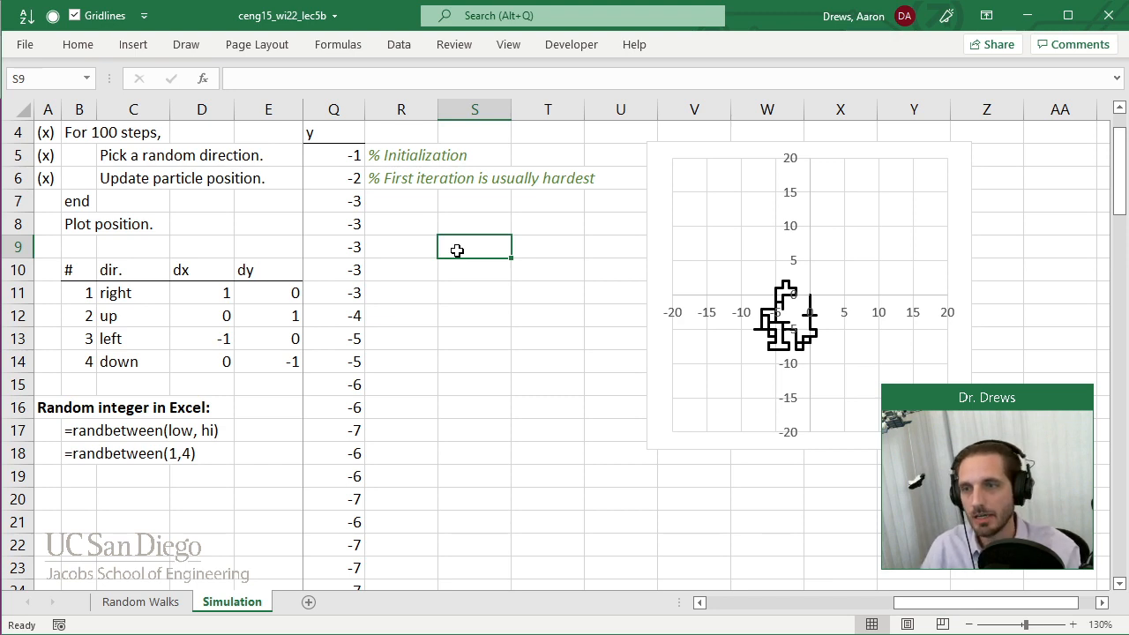
{"action": "key", "text": "Up"}
{"action": "key", "text": "Left"}
{"action": "key", "text": "Right"}
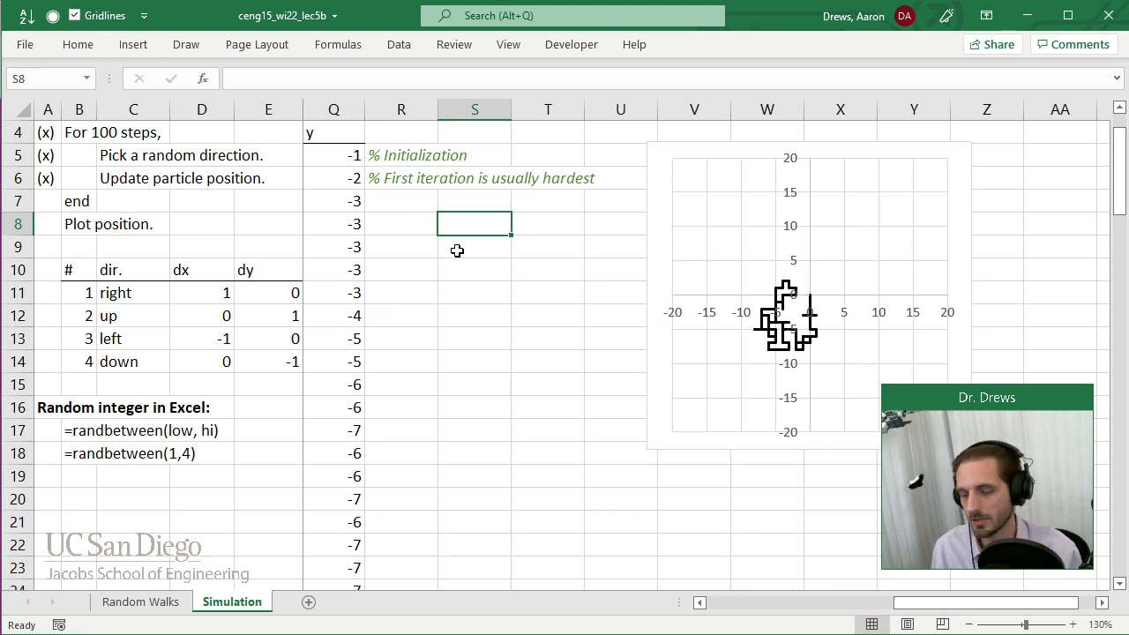
{"action": "type", "text": "Final "}
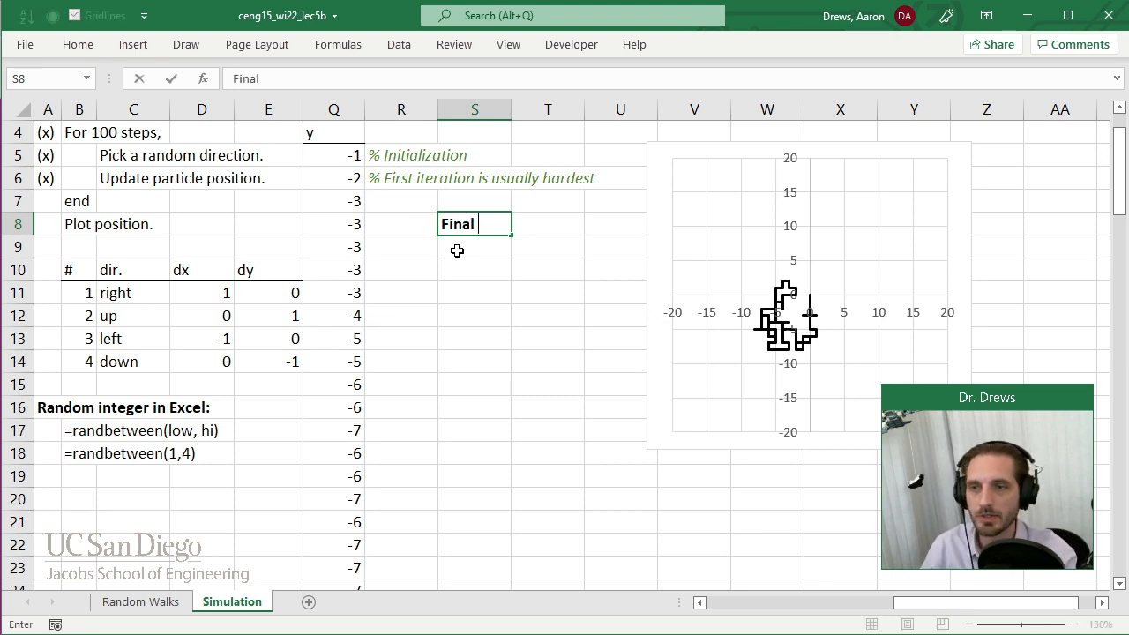
{"action": "type", "text": "location"}
{"action": "key", "text": "Return"}
{"action": "type", "text": "x"}
{"action": "key", "text": "Tab"}
{"action": "type", "text": "y"}
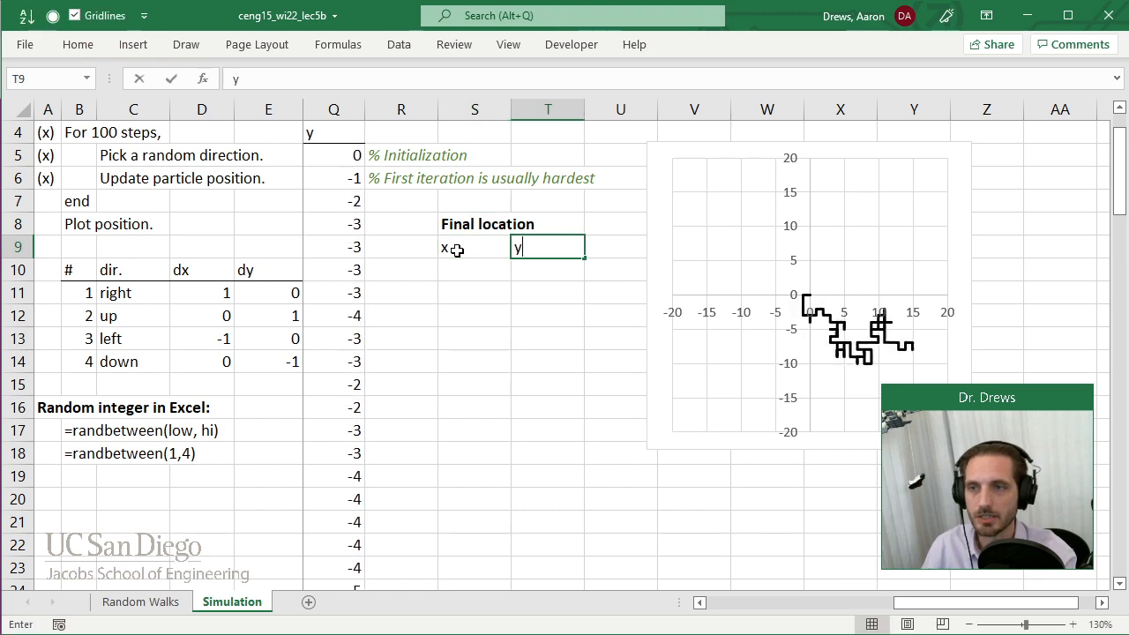
{"action": "key", "text": "Return"}
Add a bottom border to the x and y labels in S9:T9.
{"action": "left_click", "coordinate": [457, 251]}
{"action": "key", "text": "shift+Right"}
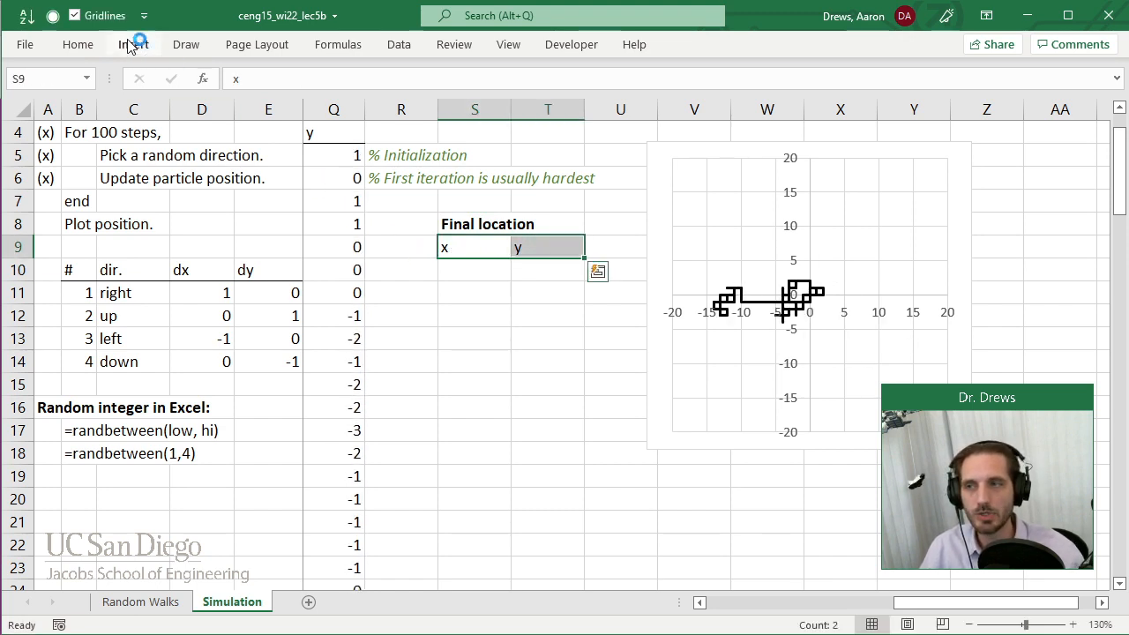
{"action": "left_click", "coordinate": [80, 44]}
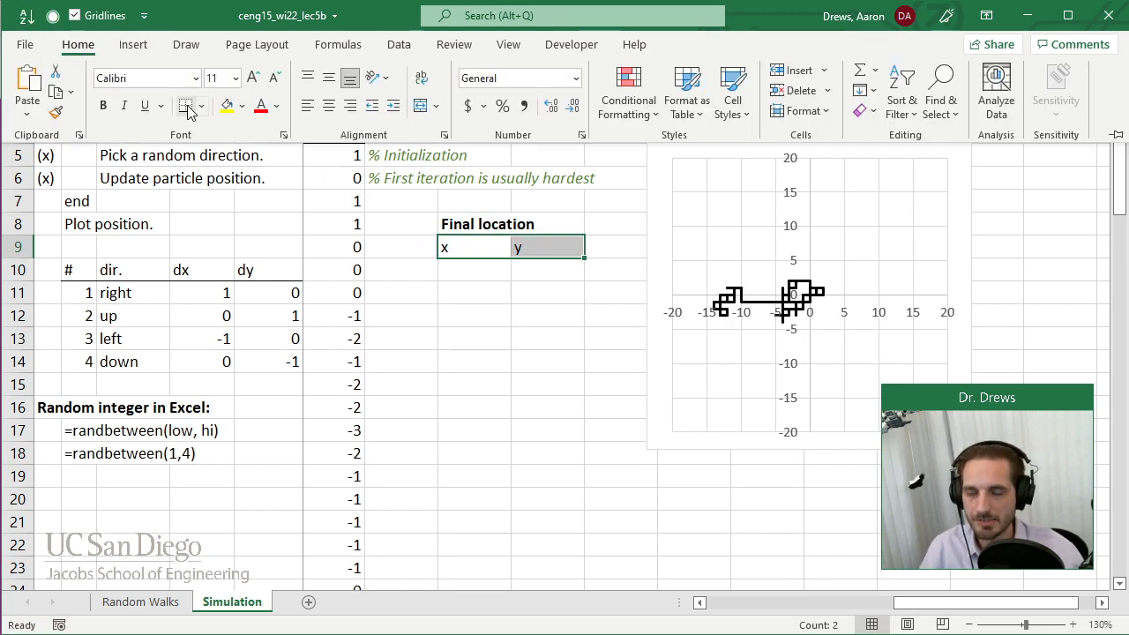
Link cell S10 to the last x value in column J of the walk table.
{"action": "left_click", "coordinate": [465, 270]}
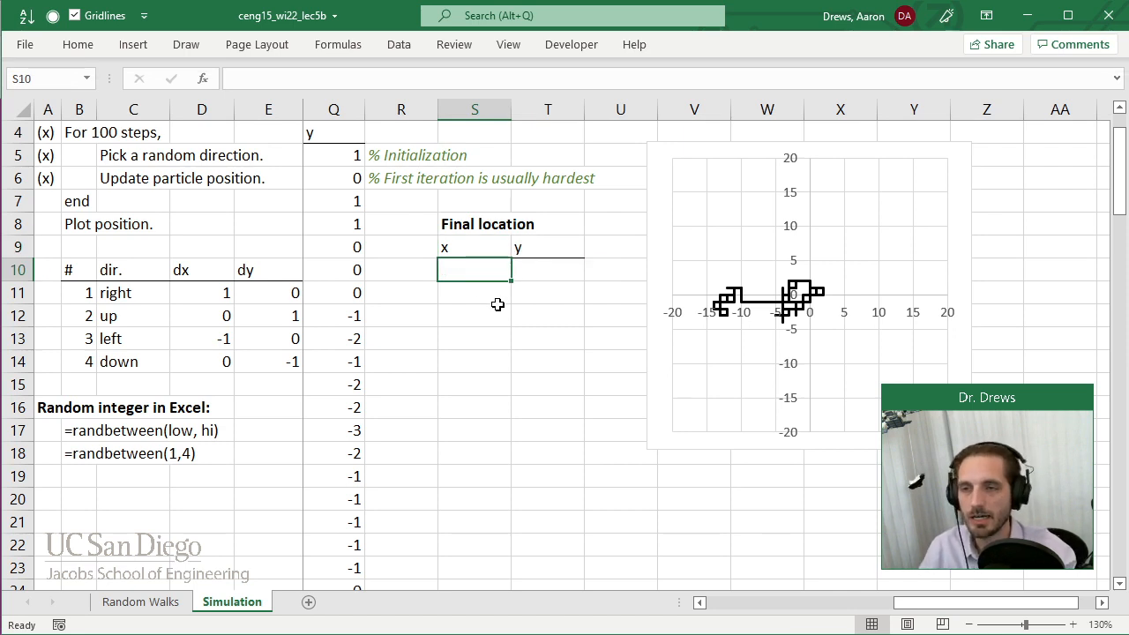
{"action": "type", "text": "="}
{"action": "left_click_drag", "start_coordinate": [911, 606], "coordinate": [764, 610]}
{"action": "scroll", "coordinate": [423, 303], "scroll_direction": "down", "scroll_amount": 16}
{"action": "scroll", "coordinate": [390, 328], "scroll_direction": "down", "scroll_amount": 14}
{"action": "left_click", "coordinate": [381, 361]}
{"action": "key", "text": "Escape"}
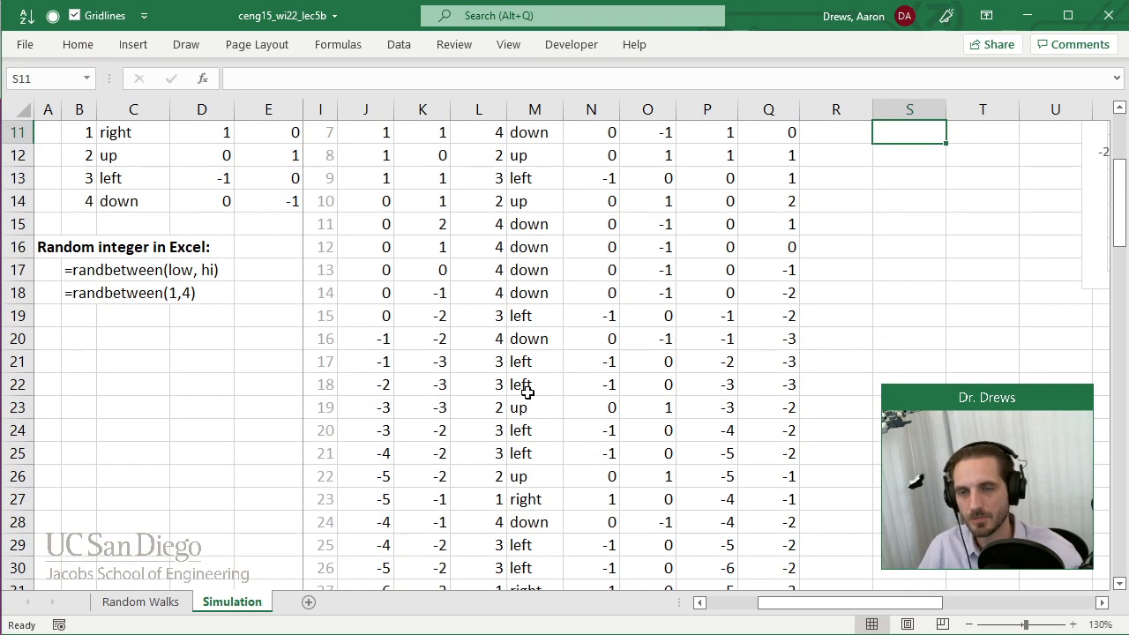
{"action": "scroll", "coordinate": [527, 391], "scroll_direction": "up", "scroll_amount": 4}
Link cell T10 to the last y value in column K with the formula =K104.
{"action": "left_click", "coordinate": [991, 346]}
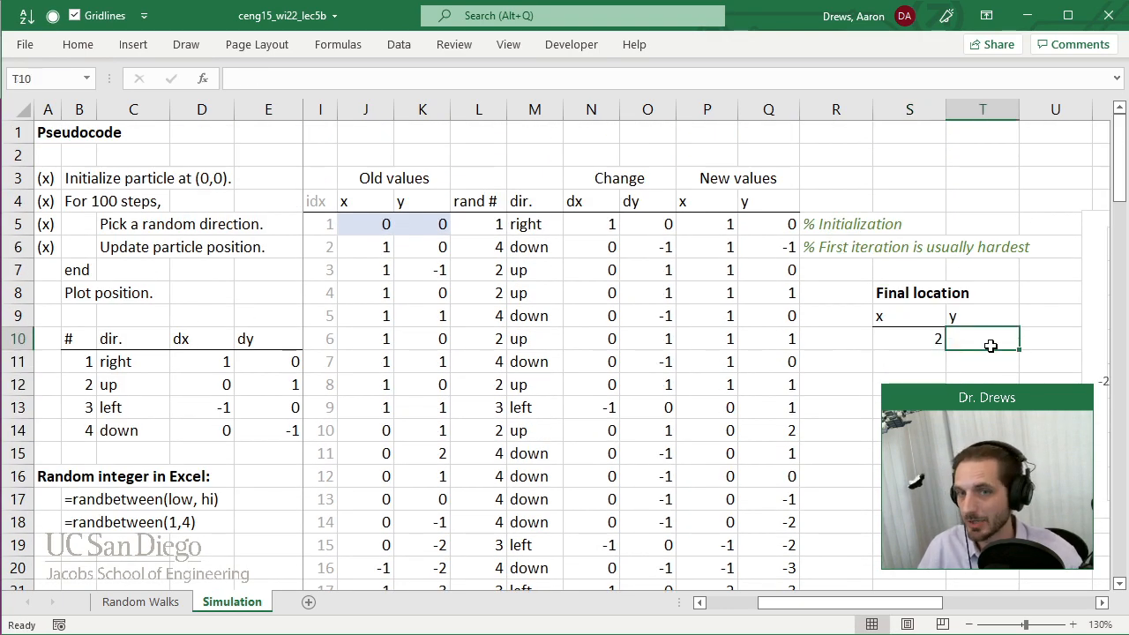
{"action": "type", "text": "="}
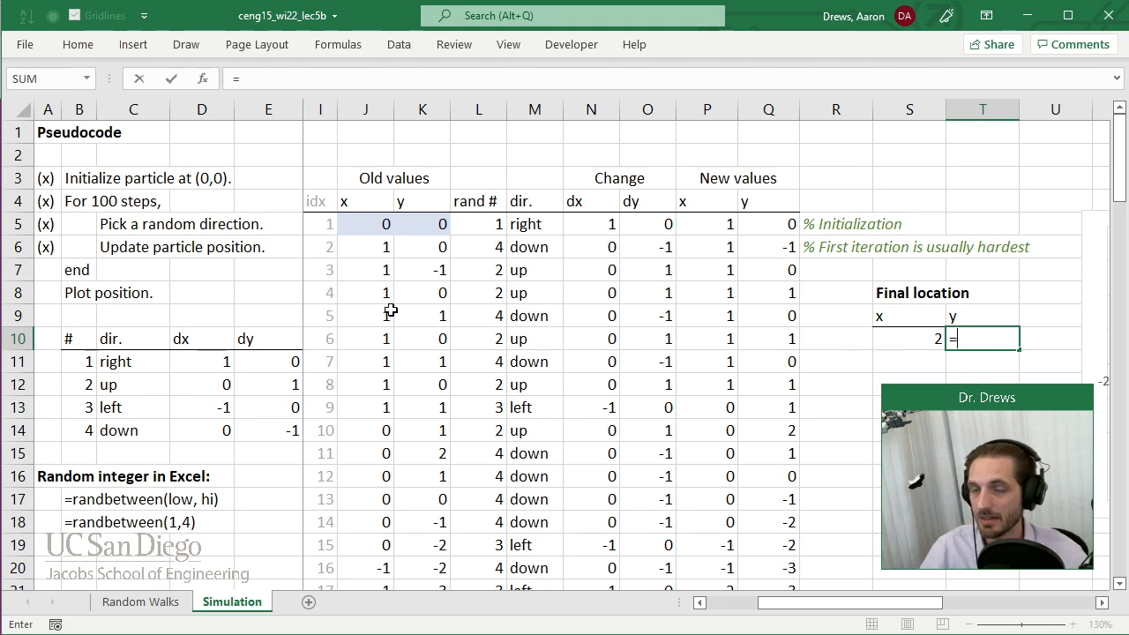
{"action": "scroll", "coordinate": [395, 306], "scroll_direction": "down", "scroll_amount": 20}
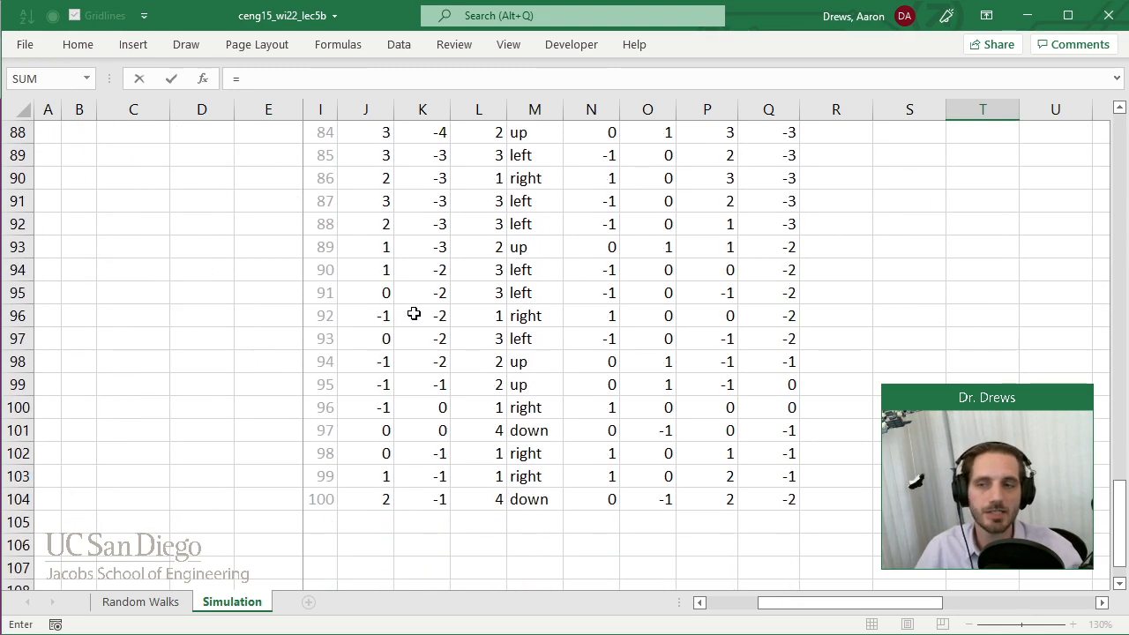
{"action": "left_click", "coordinate": [432, 231]}
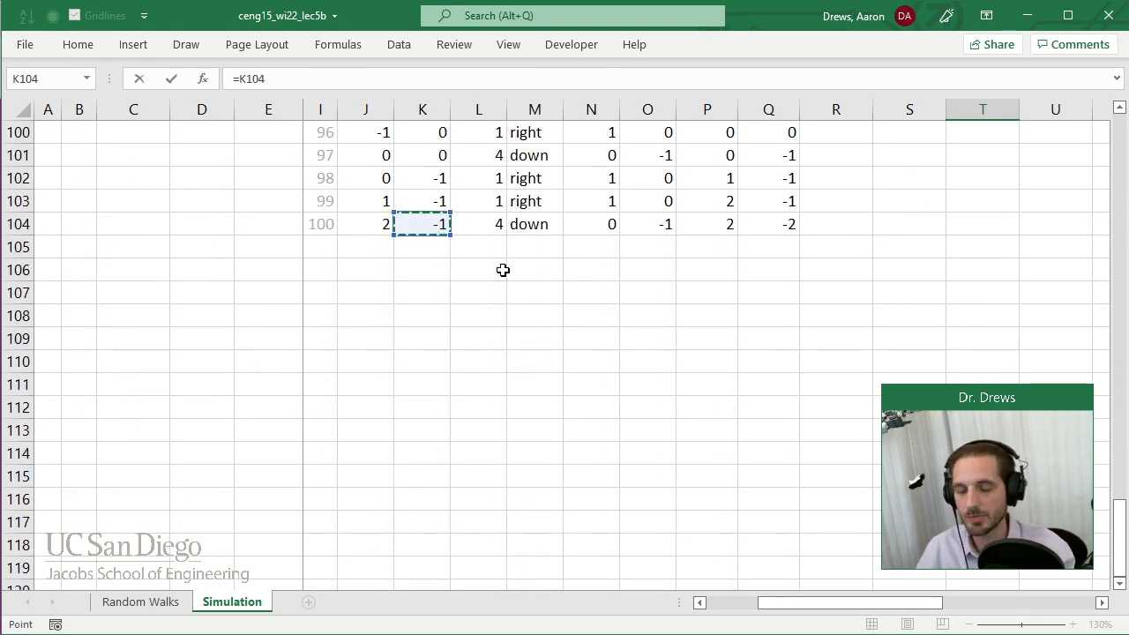
{"action": "key", "text": "Return"}
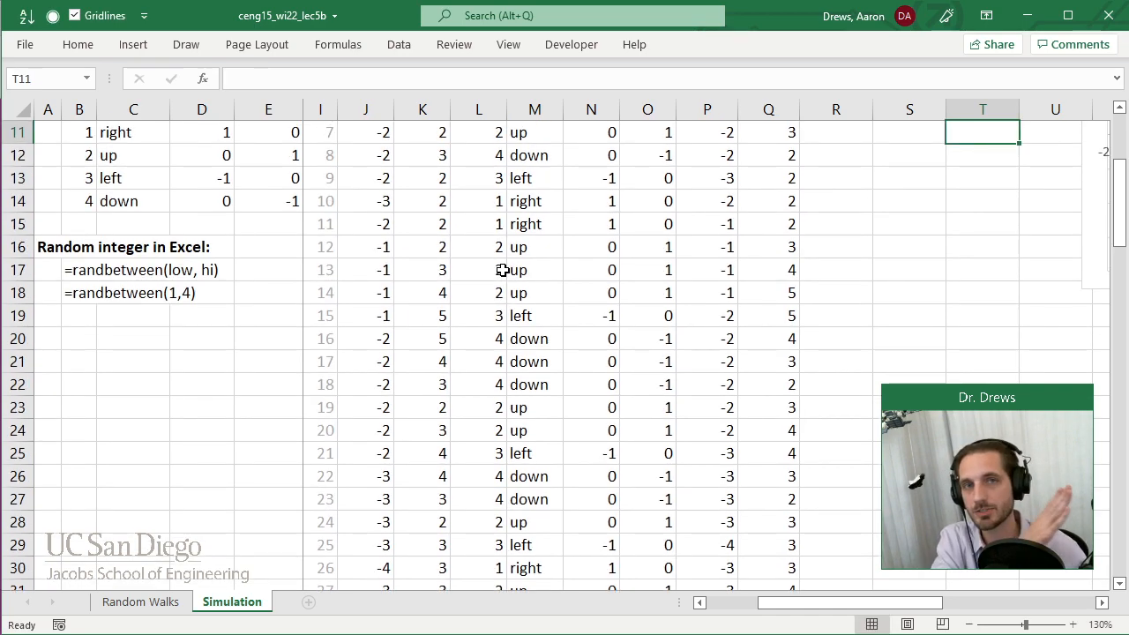
Enter the heading "Displacement line" in S13 with the column labels "x" and "y" in S14 and T14.
{"action": "scroll", "coordinate": [857, 333], "scroll_direction": "up", "scroll_amount": 4}
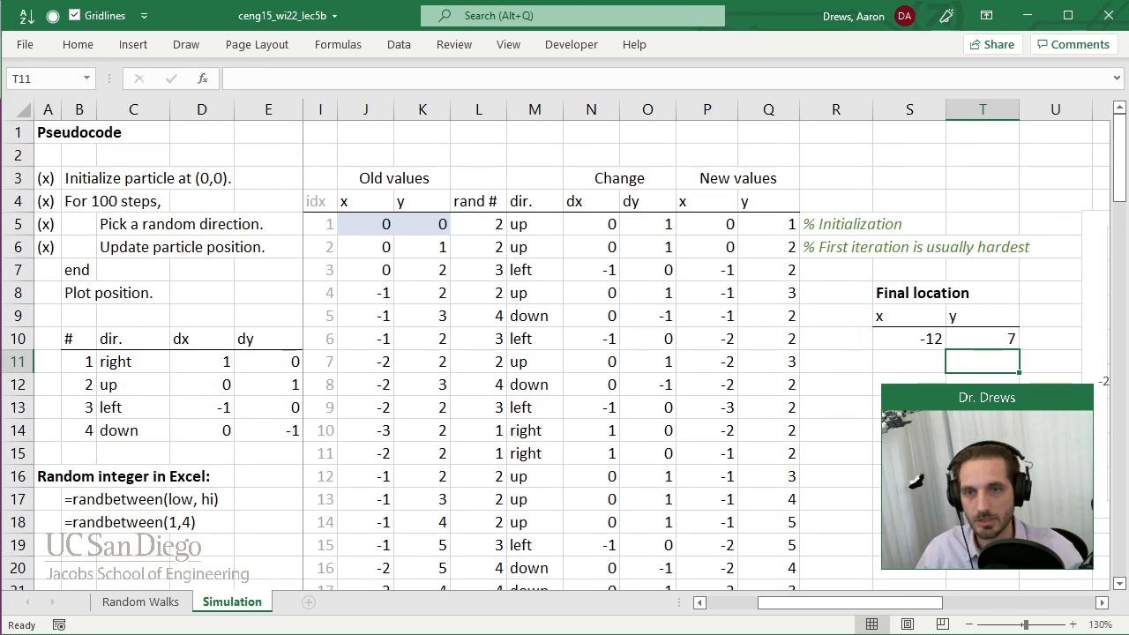
{"action": "left_click_drag", "start_coordinate": [887, 604], "coordinate": [902, 604]}
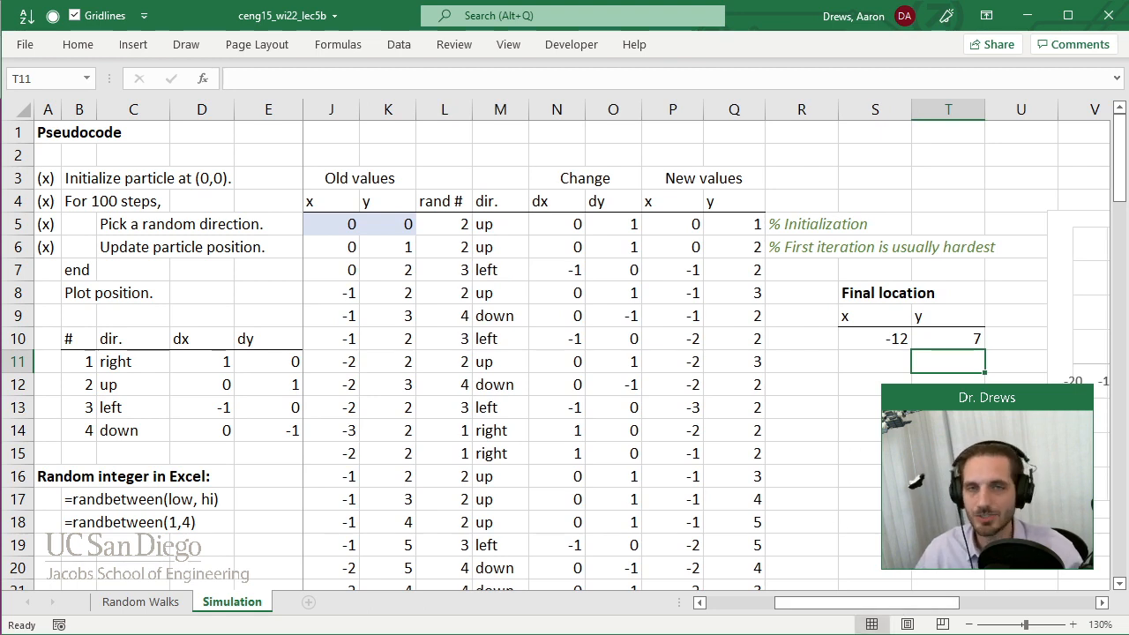
{"action": "left_click_drag", "start_coordinate": [924, 604], "coordinate": [1025, 603]}
{"action": "left_click", "coordinate": [545, 417]}
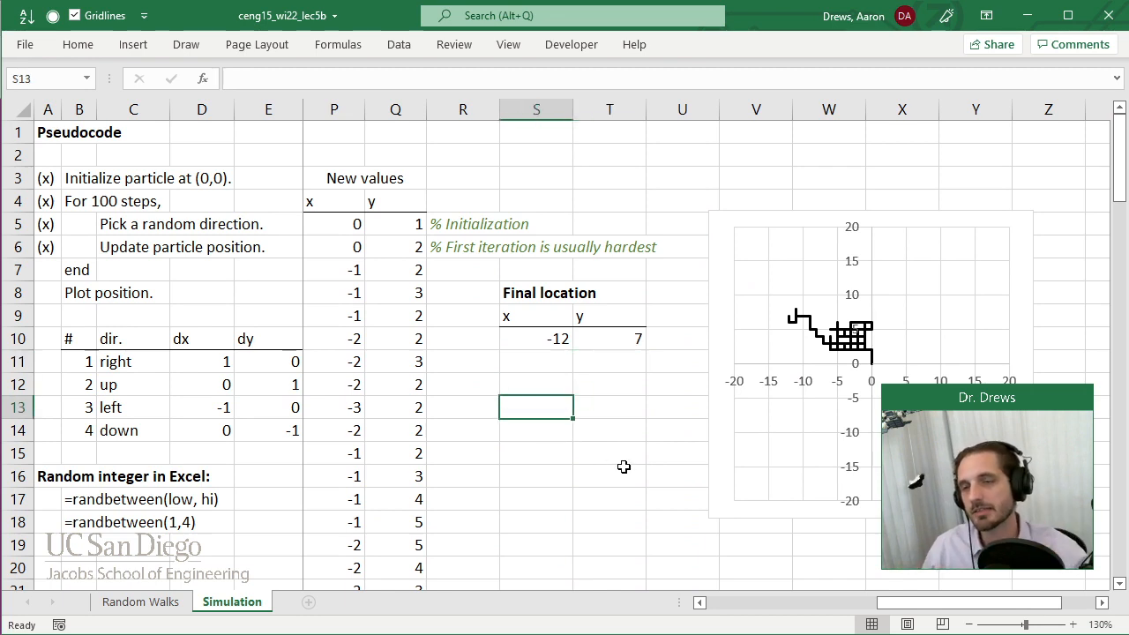
{"action": "type", "text": "Dis"}
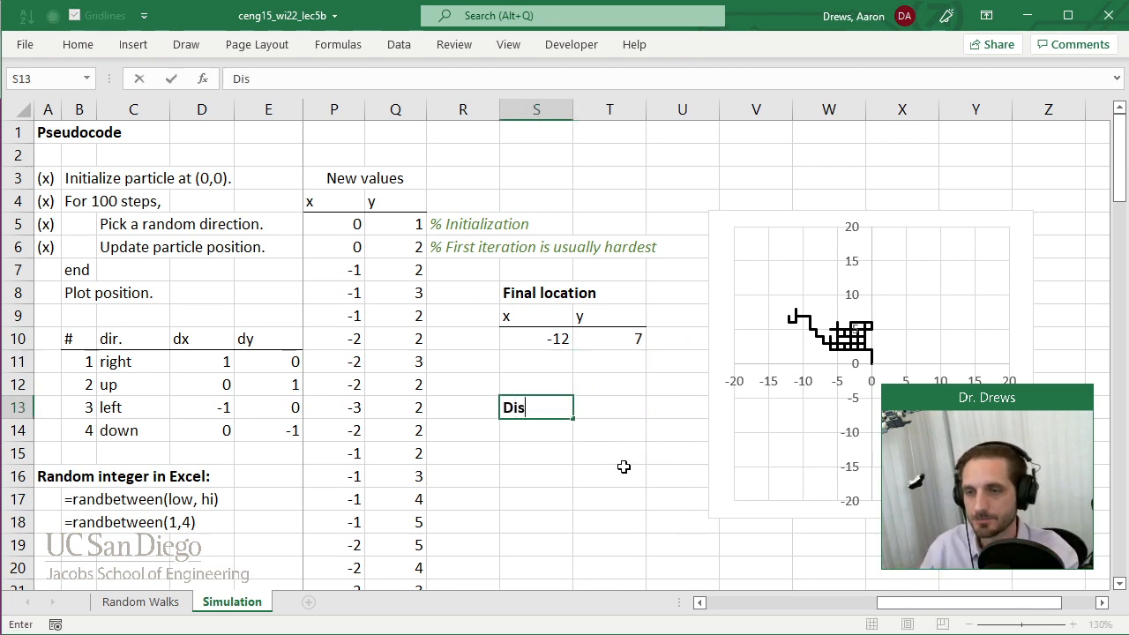
{"action": "type", "text": "placement line"}
{"action": "key", "text": "Return"}
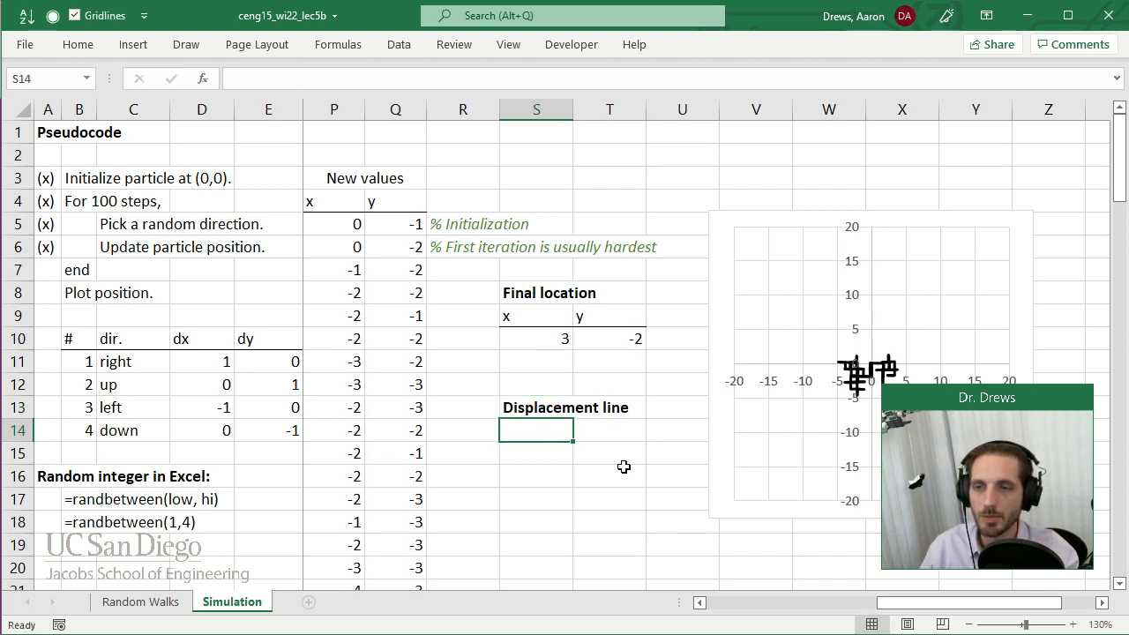
{"action": "type", "text": "x"}
{"action": "key", "text": "Tab"}
{"action": "type", "text": "y"}
{"action": "key", "text": "Tab"}
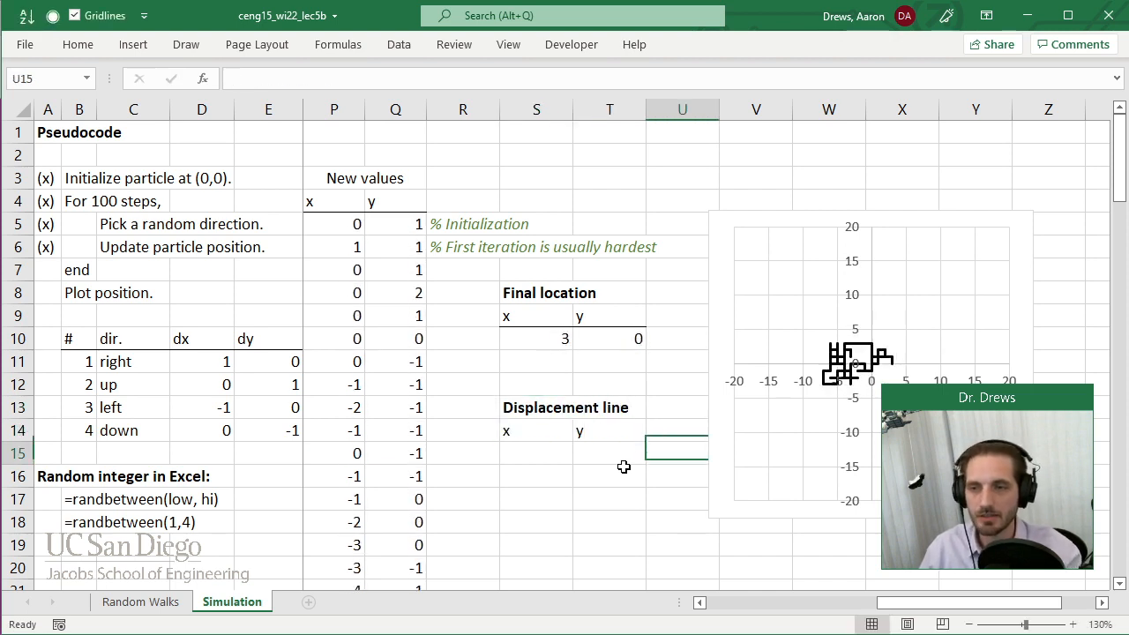
Add a bottom border to the displacement line's labels in S14:T14.
{"action": "key", "text": "Left"}
{"action": "key", "text": "shift+Left"}
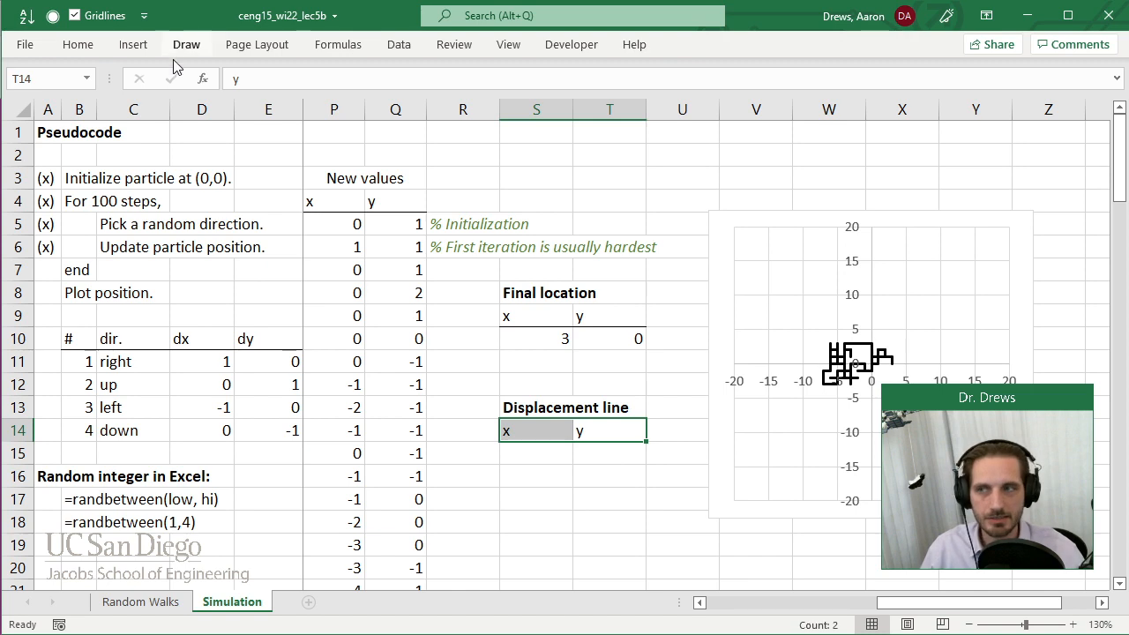
{"action": "left_click", "coordinate": [76, 40]}
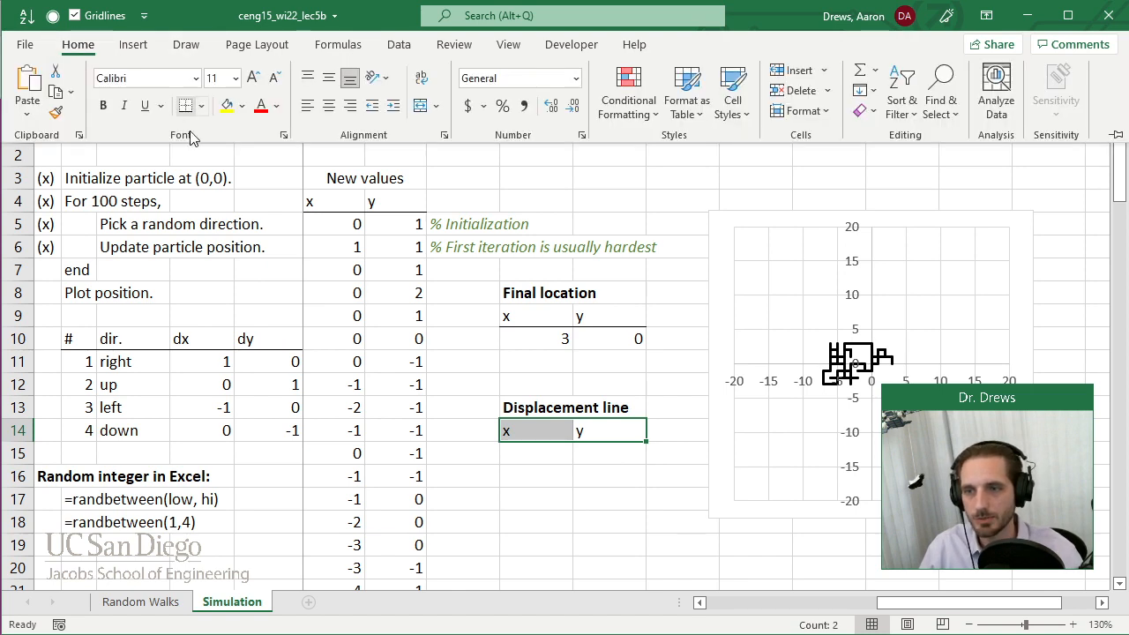
Enter 0 in both S15 and T15 as the displacement line's starting point.
{"action": "left_click", "coordinate": [552, 460]}
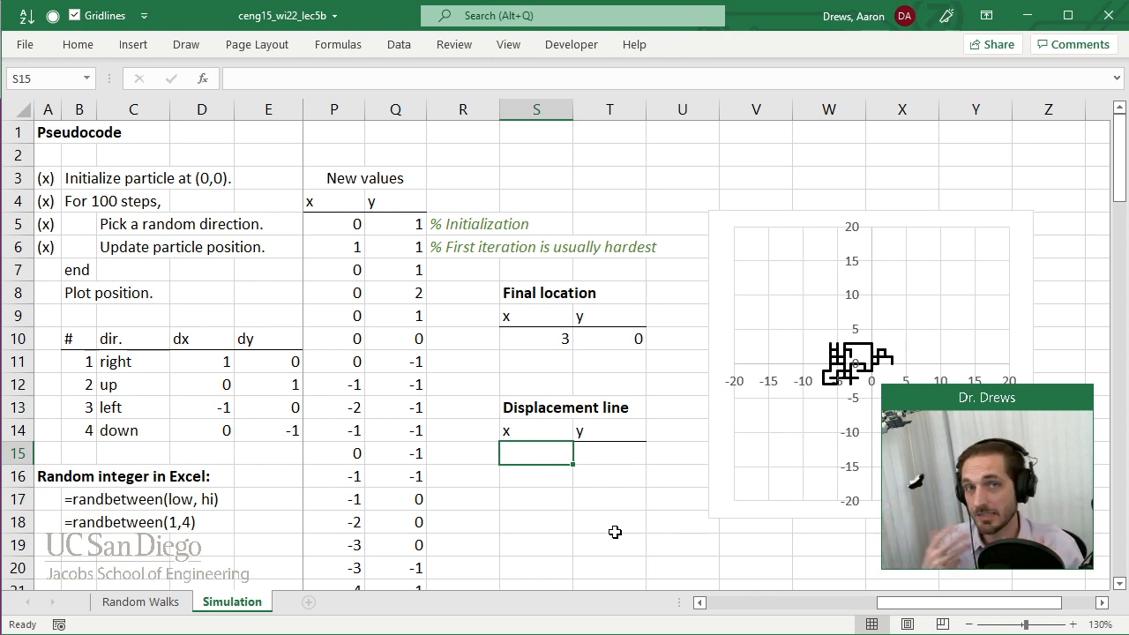
{"action": "type", "text": "0"}
{"action": "key", "text": "Tab"}
{"action": "type", "text": "0"}
{"action": "key", "text": "Tab"}
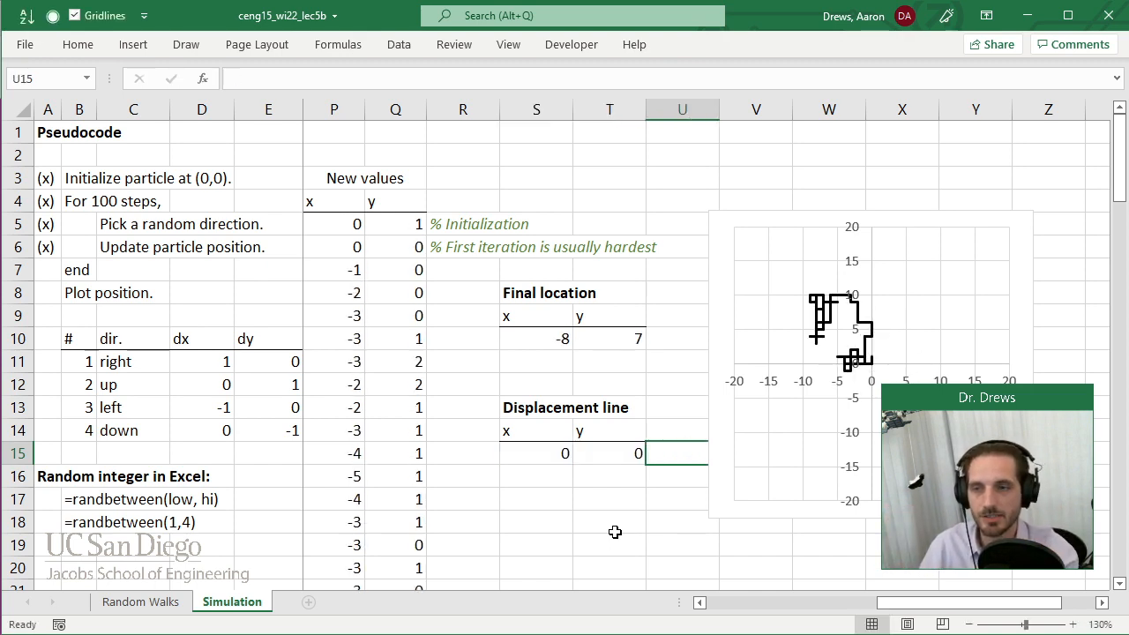
{"action": "key", "text": "Return"}
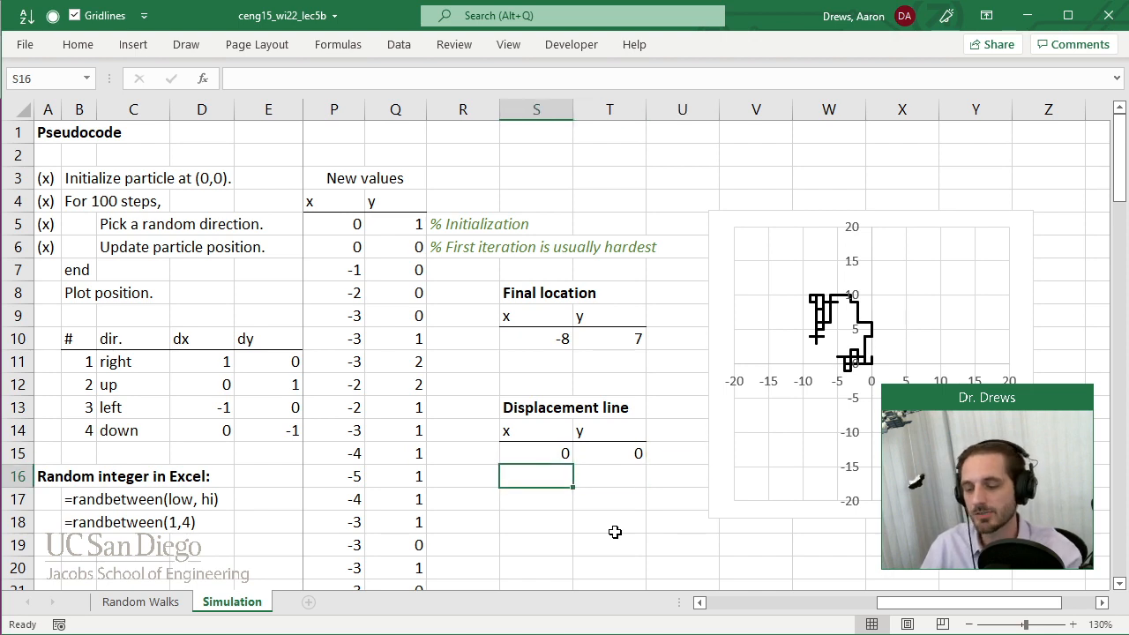
Set the displacement line's end point by linking S16 to S10 and T16 to T10.
{"action": "type", "text": "="}
{"action": "key", "text": "Up"}
{"action": "key", "text": "Up"}
{"action": "key", "text": "Up"}
{"action": "key", "text": "Up"}
{"action": "key", "text": "Up"}
{"action": "key", "text": "Up"}
{"action": "key", "text": "Tab"}
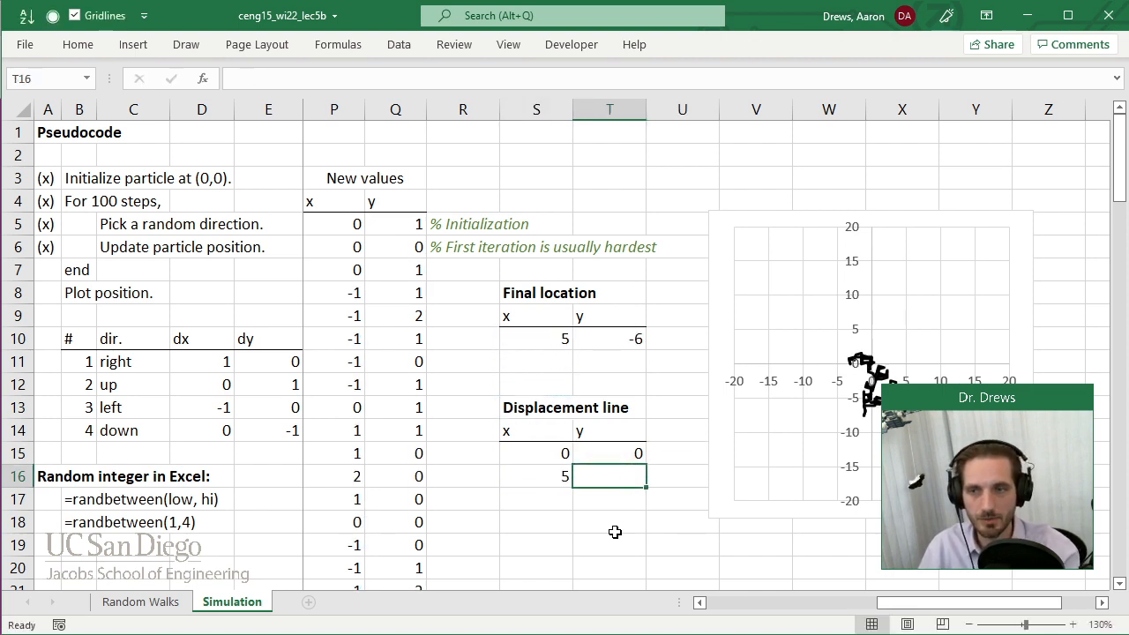
{"action": "type", "text": "="}
{"action": "key", "text": "Up"}
{"action": "key", "text": "Up"}
{"action": "key", "text": "Up"}
{"action": "key", "text": "Up"}
{"action": "key", "text": "Up"}
{"action": "key", "text": "Up"}
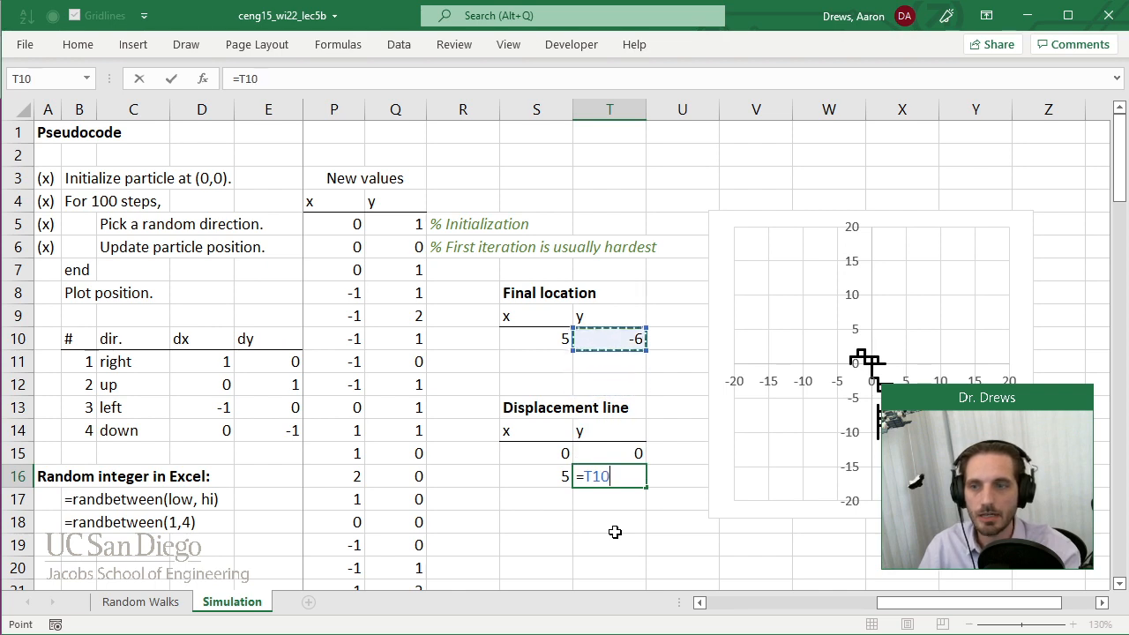
{"action": "key", "text": "Return"}
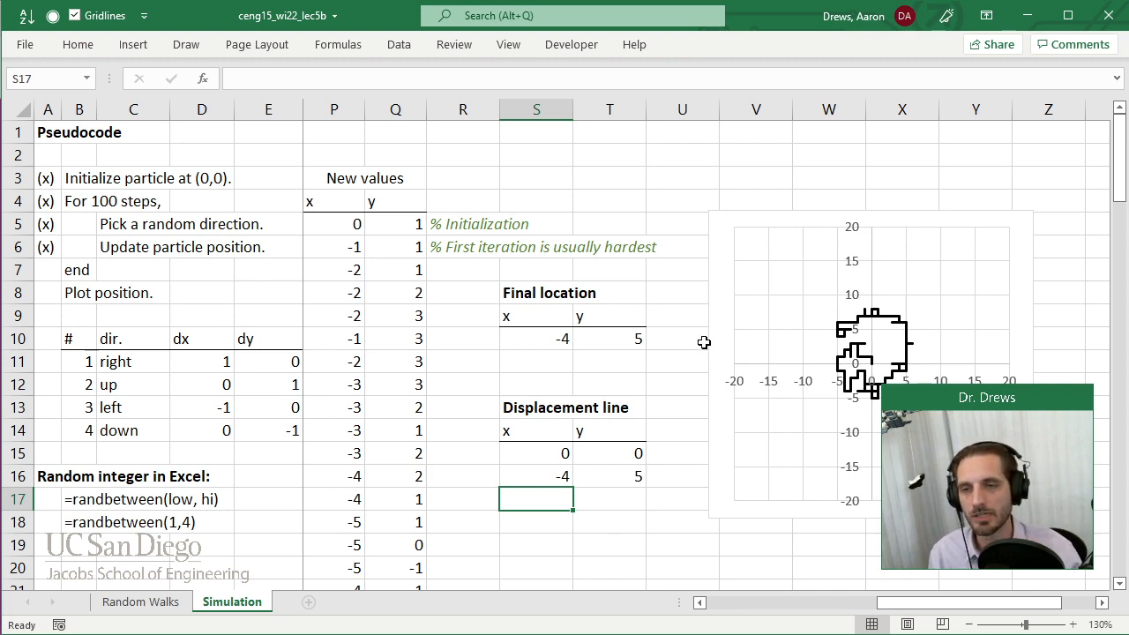
Move the chart up to about row 2 and rename its existing data series "Trajectory".
{"action": "left_click", "coordinate": [717, 244]}
{"action": "left_click_drag", "start_coordinate": [716, 245], "coordinate": [703, 154]}
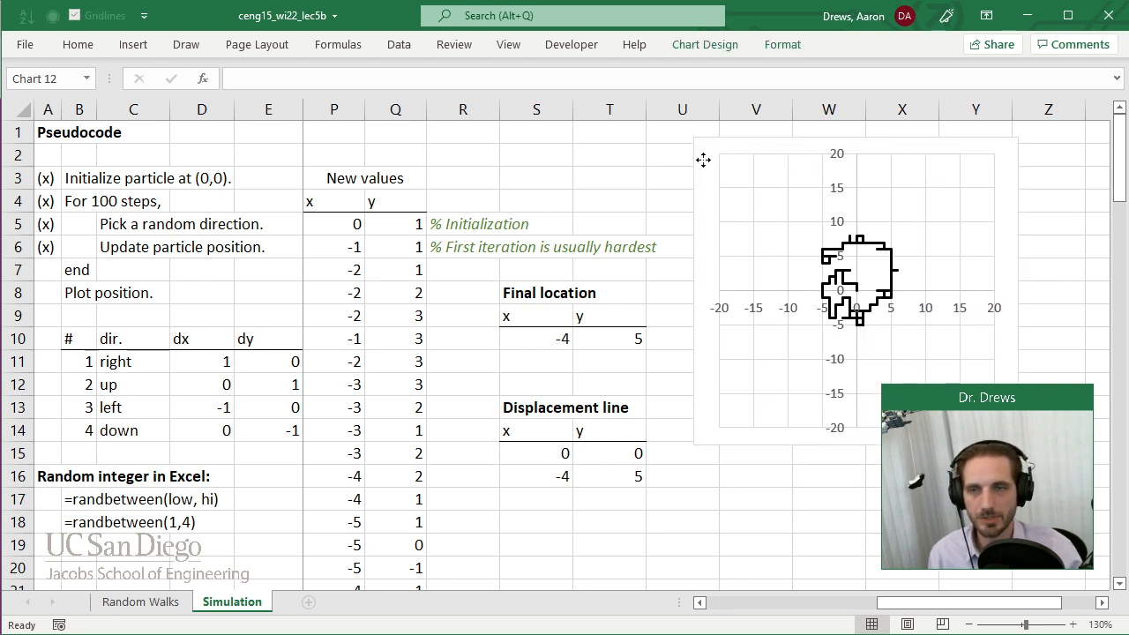
{"action": "right_click", "coordinate": [704, 210]}
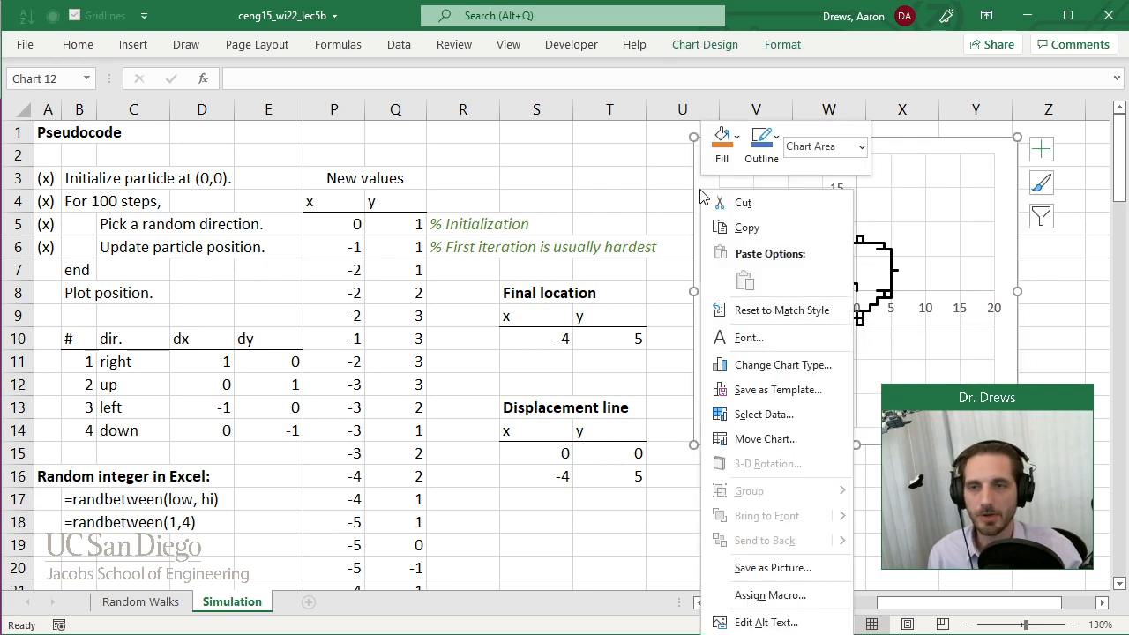
{"action": "left_click", "coordinate": [769, 381]}
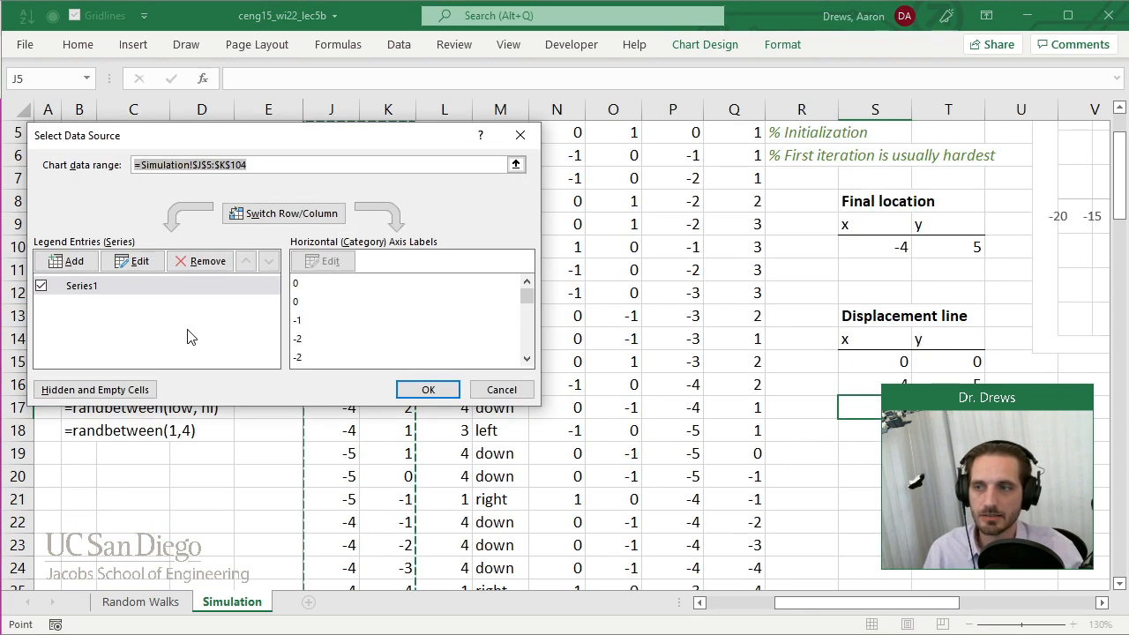
{"action": "left_click", "coordinate": [83, 285]}
{"action": "left_click", "coordinate": [139, 260]}
{"action": "type", "text": "Trajectory"}
{"action": "left_click", "coordinate": [304, 333]}
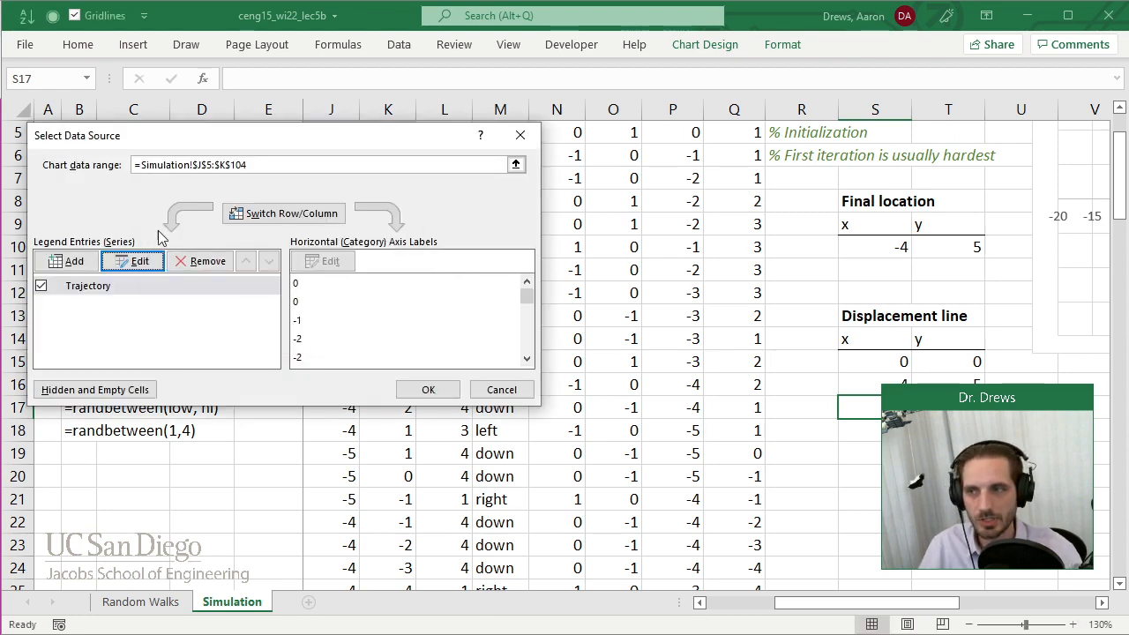
Add a chart series named "Final point" with S10 as its X value and T10 as its Y value.
{"action": "left_click", "coordinate": [74, 260]}
{"action": "type", "text": "Final point"}
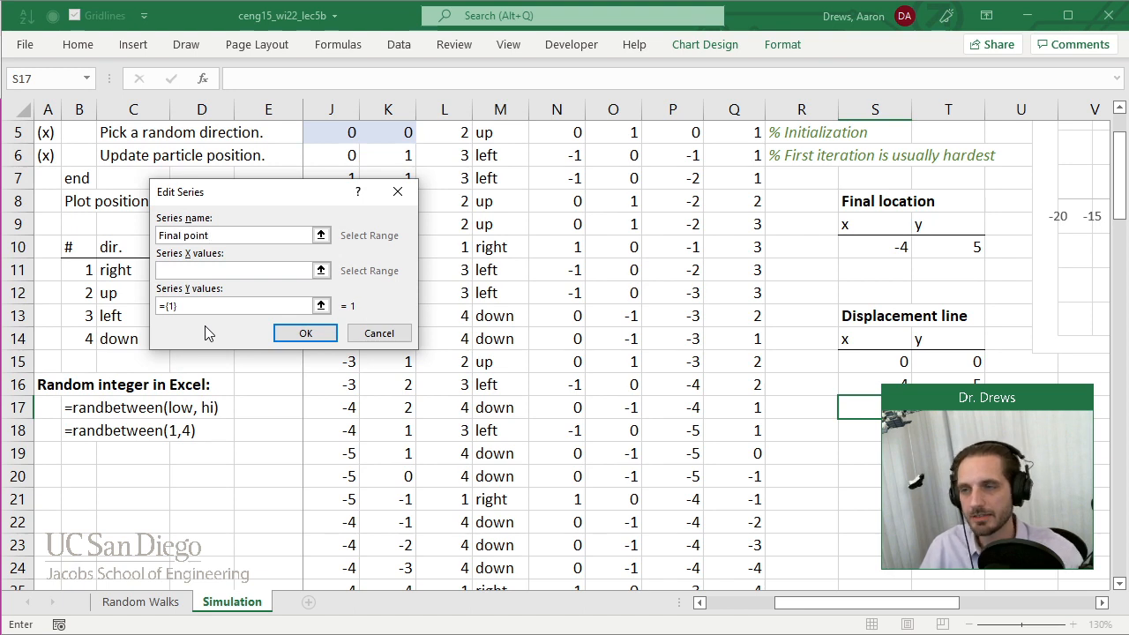
{"action": "left_click", "coordinate": [321, 270]}
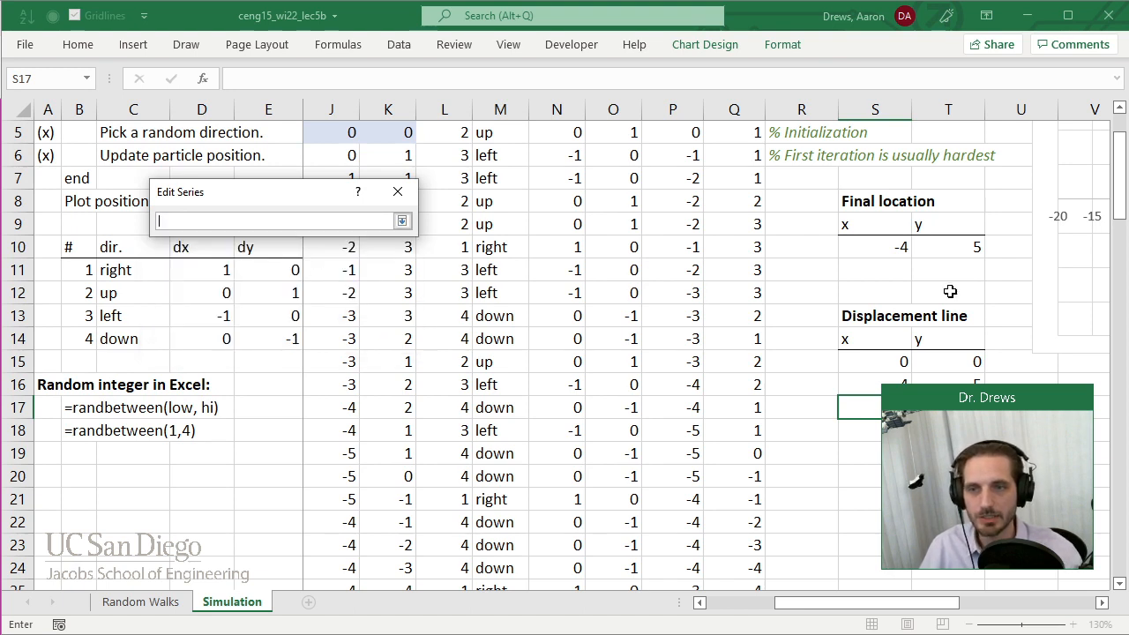
{"action": "left_click", "coordinate": [890, 256]}
{"action": "left_click", "coordinate": [402, 221]}
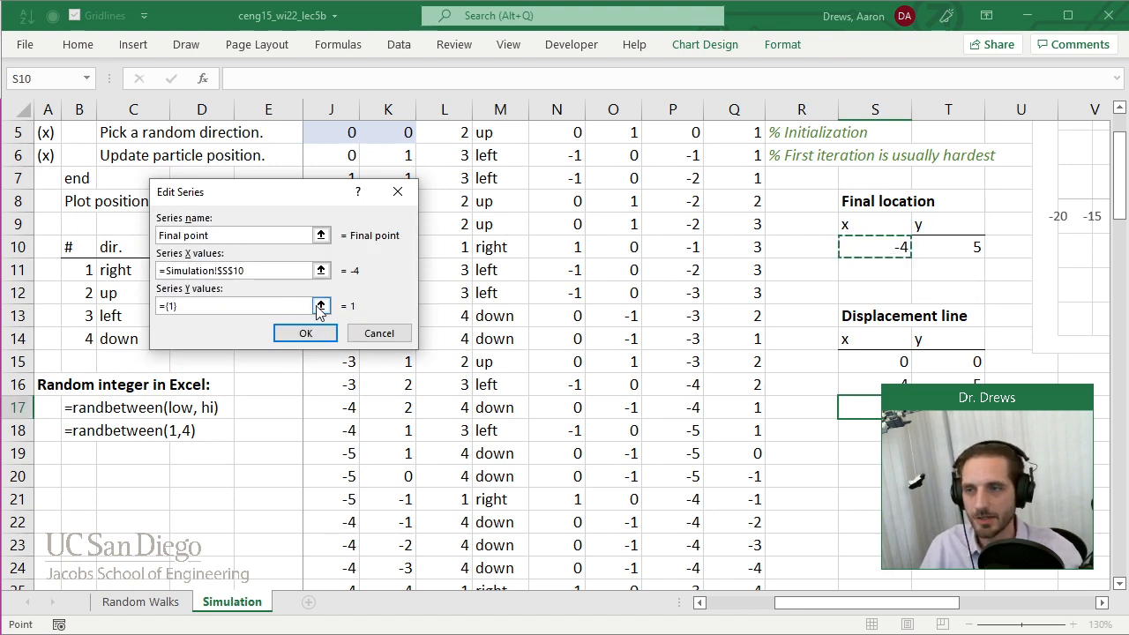
{"action": "left_click", "coordinate": [320, 306]}
{"action": "left_click", "coordinate": [951, 248]}
{"action": "left_click", "coordinate": [403, 222]}
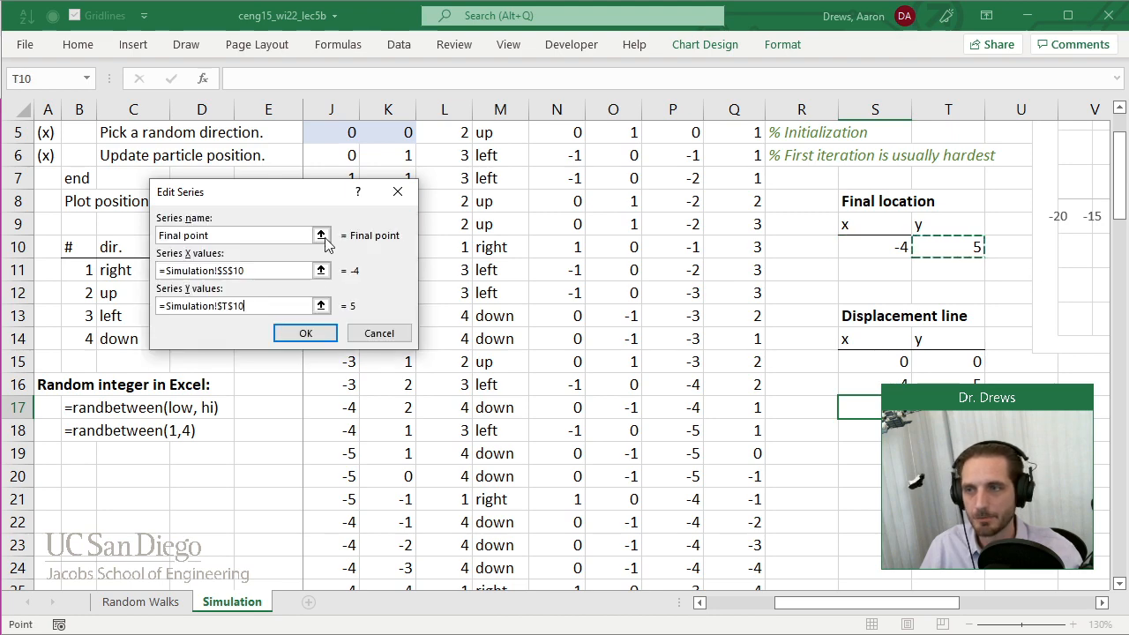
{"action": "left_click", "coordinate": [305, 331]}
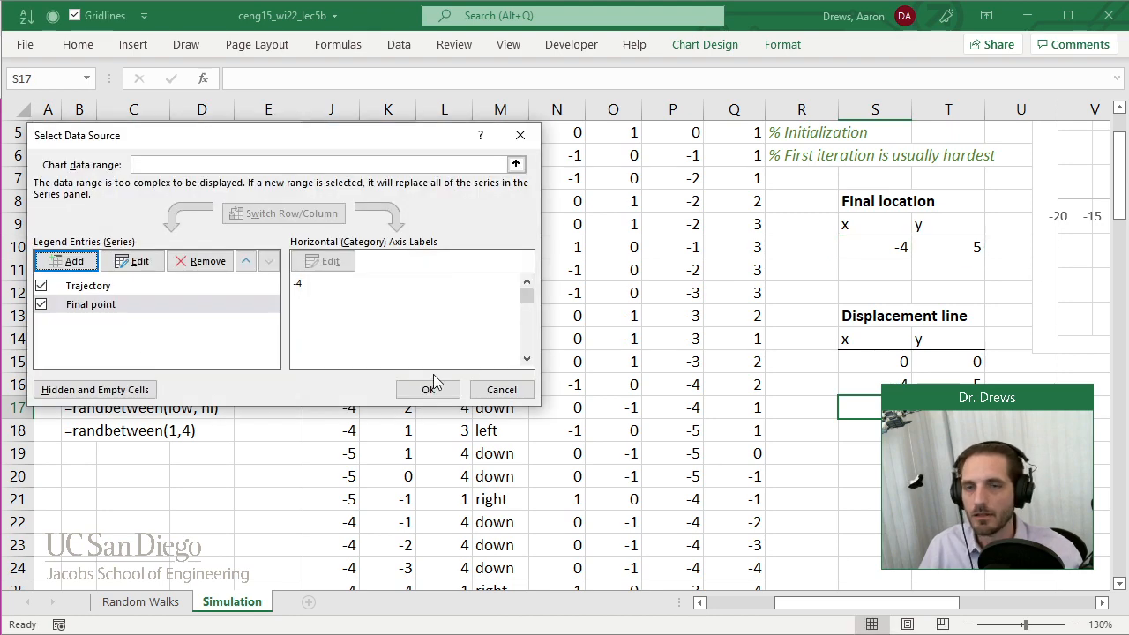
{"action": "left_click", "coordinate": [447, 394]}
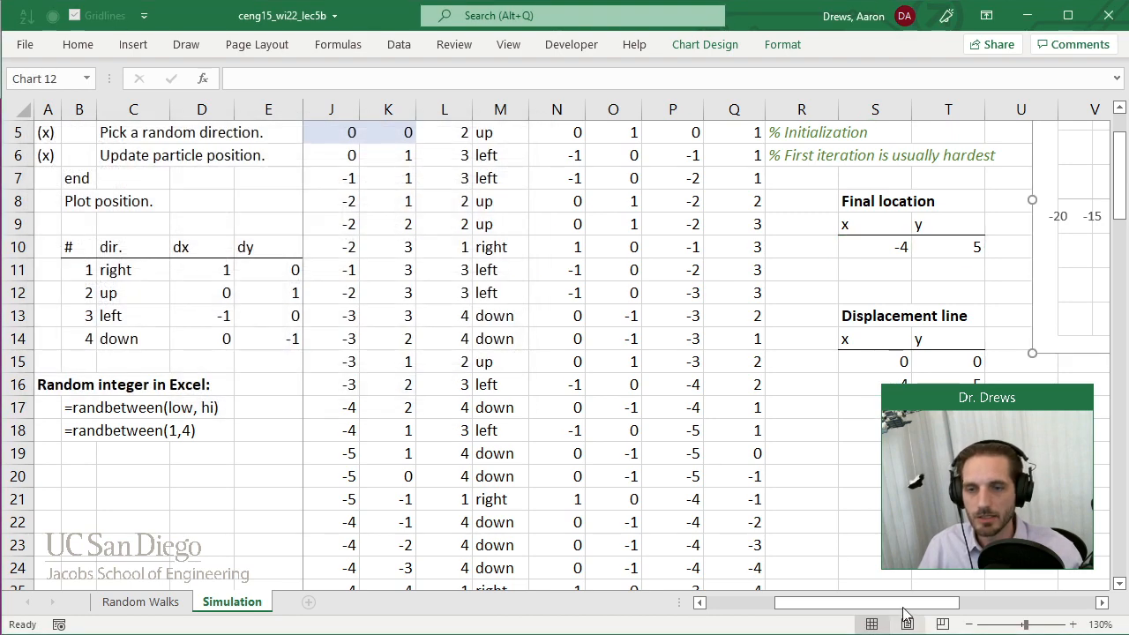
Bring the whole chart into view and keep the ribbon permanently expanded.
{"action": "left_click_drag", "start_coordinate": [904, 615], "coordinate": [1008, 608]}
{"action": "scroll", "coordinate": [972, 613], "scroll_direction": "up", "scroll_amount": 1}
{"action": "left_click", "coordinate": [1104, 606]}
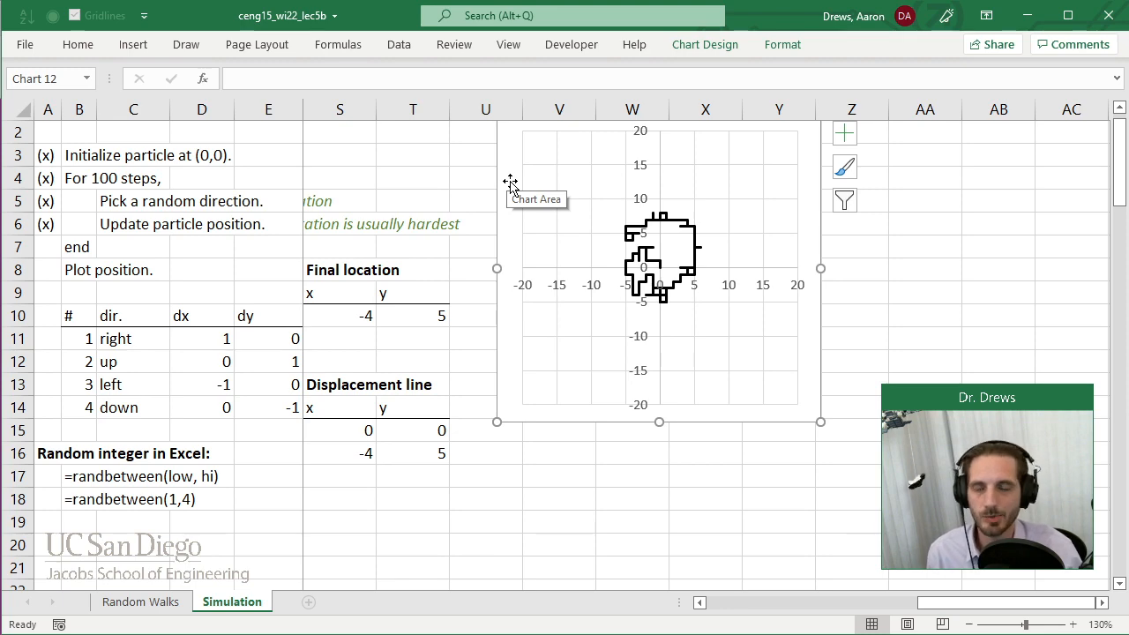
{"action": "right_click", "coordinate": [815, 51]}
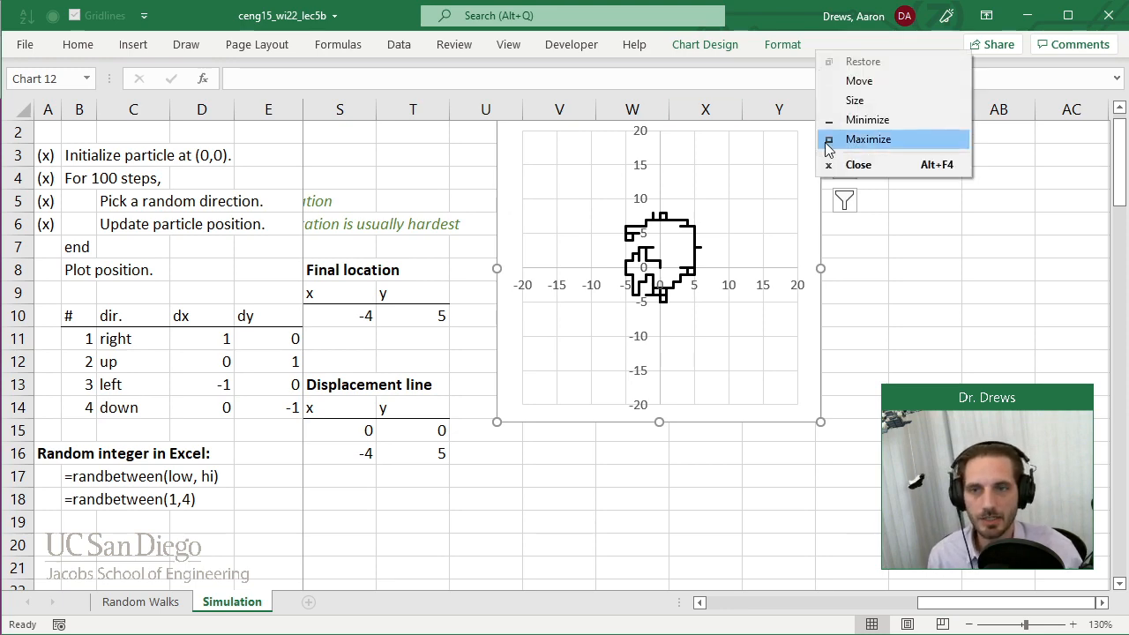
{"action": "right_click", "coordinate": [764, 51]}
{"action": "left_click", "coordinate": [807, 84]}
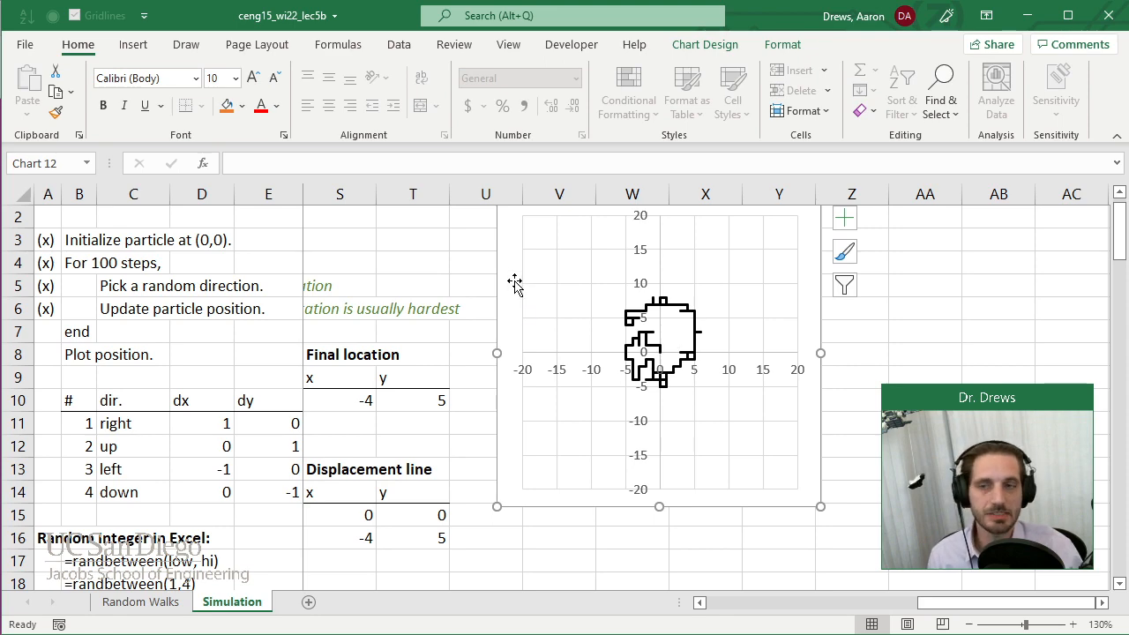
Give the chart's "Final point" series a built-in marker.
{"action": "left_click", "coordinate": [783, 46]}
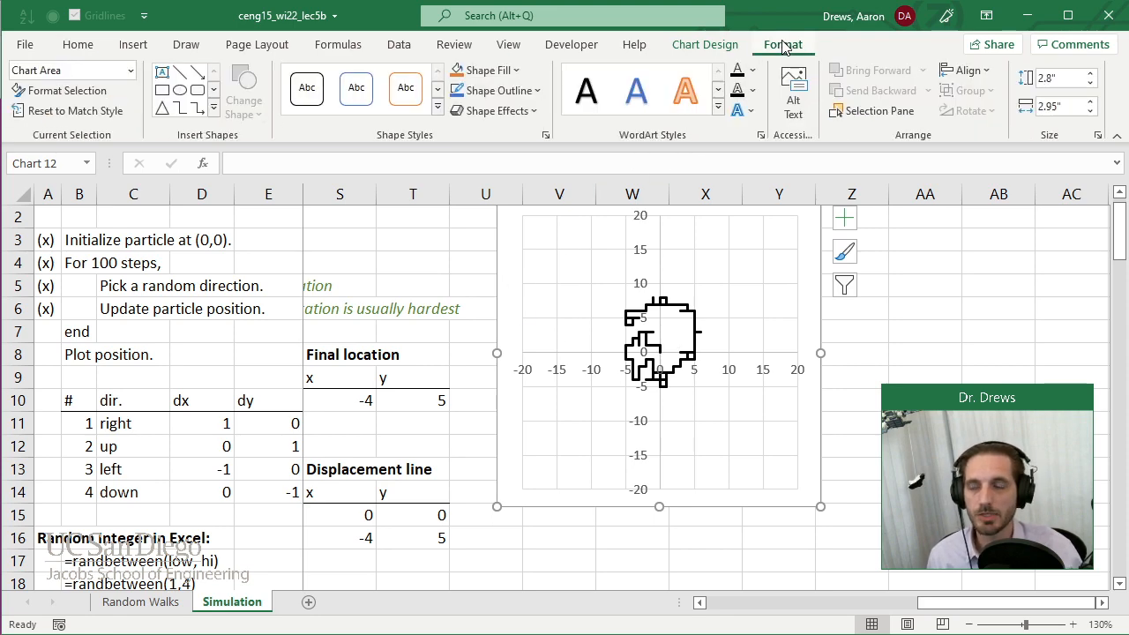
{"action": "left_click", "coordinate": [131, 71]}
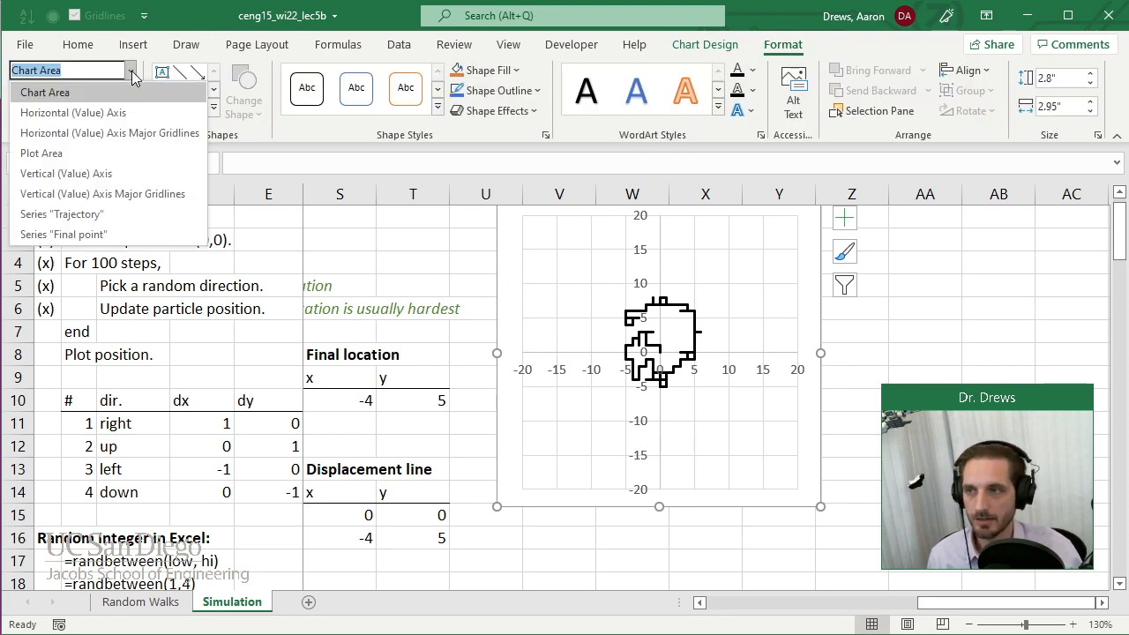
{"action": "left_click", "coordinate": [118, 234]}
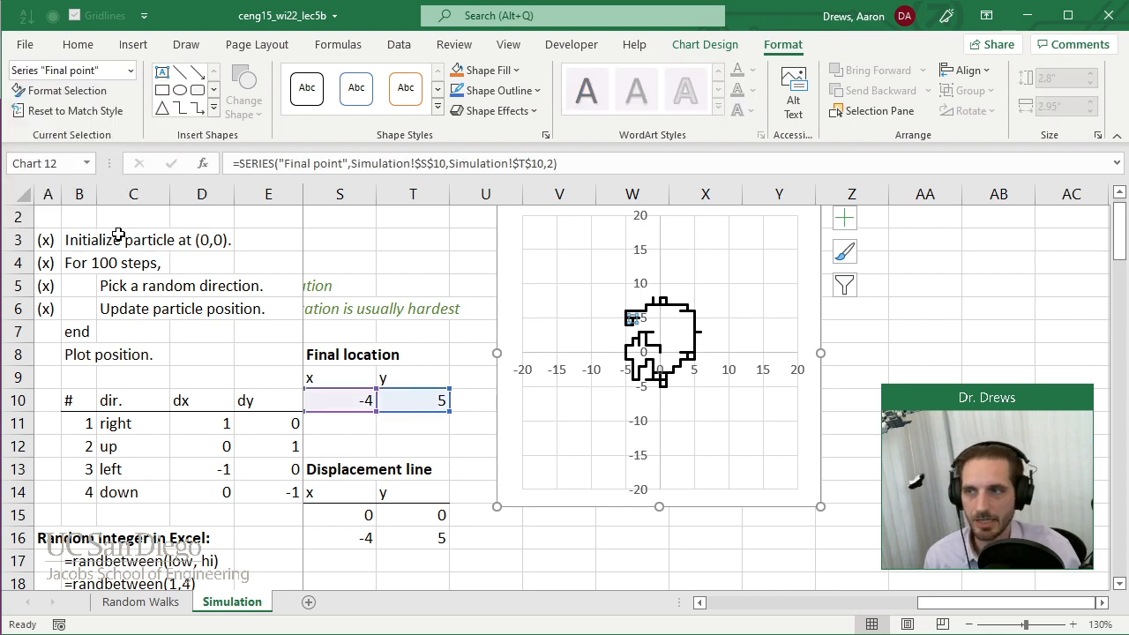
{"action": "left_click", "coordinate": [74, 95]}
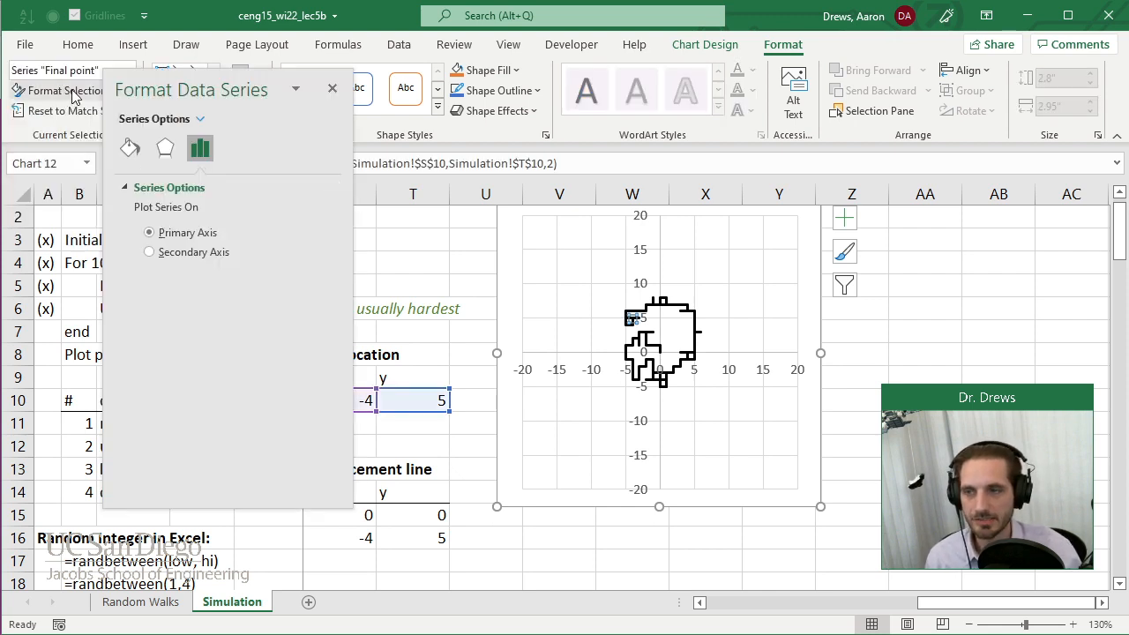
{"action": "left_click", "coordinate": [129, 149]}
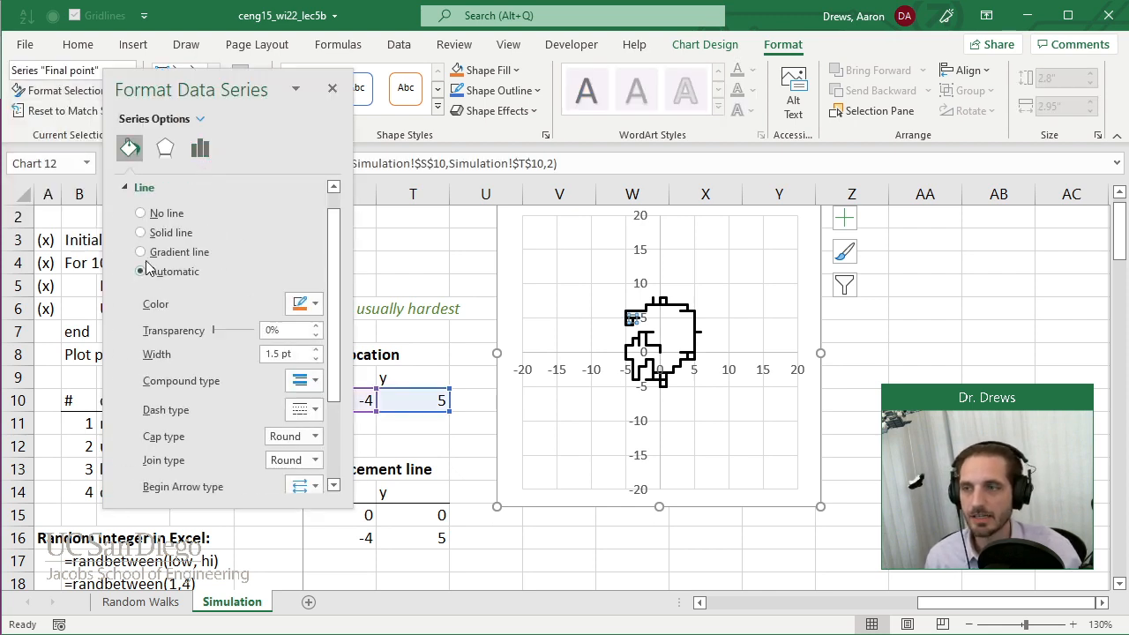
{"action": "left_click", "coordinate": [141, 211]}
{"action": "left_click", "coordinate": [134, 212]}
{"action": "left_click", "coordinate": [191, 188]}
{"action": "left_click", "coordinate": [133, 215]}
{"action": "left_click", "coordinate": [142, 275]}
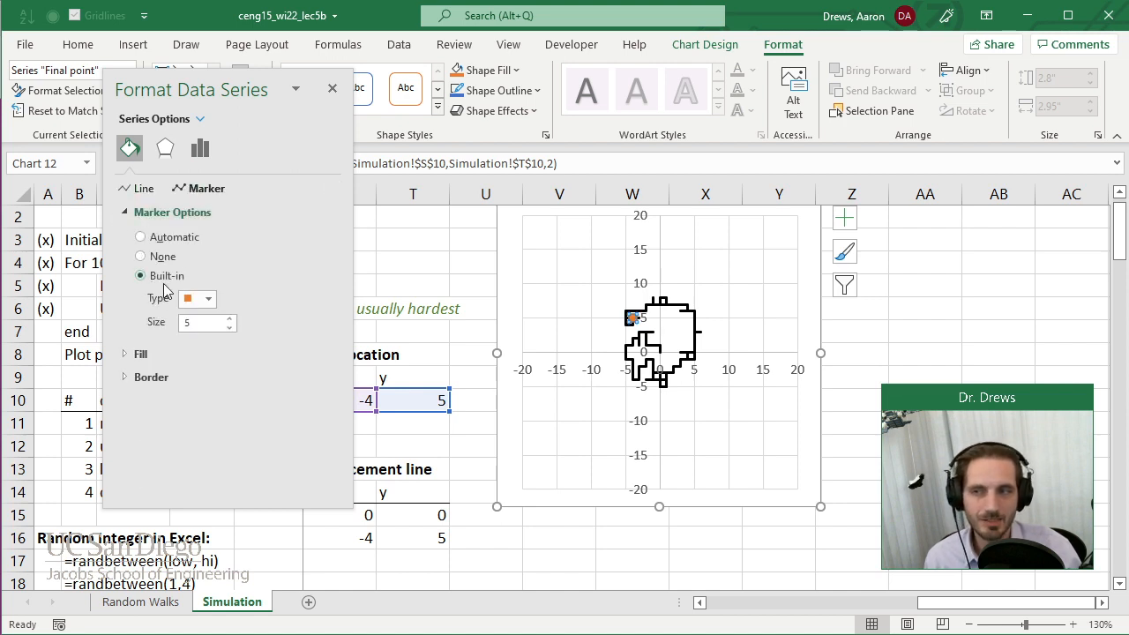
Change the "Final point" marker to a circle of size 6.
{"action": "left_click", "coordinate": [208, 299]}
{"action": "left_click", "coordinate": [208, 440]}
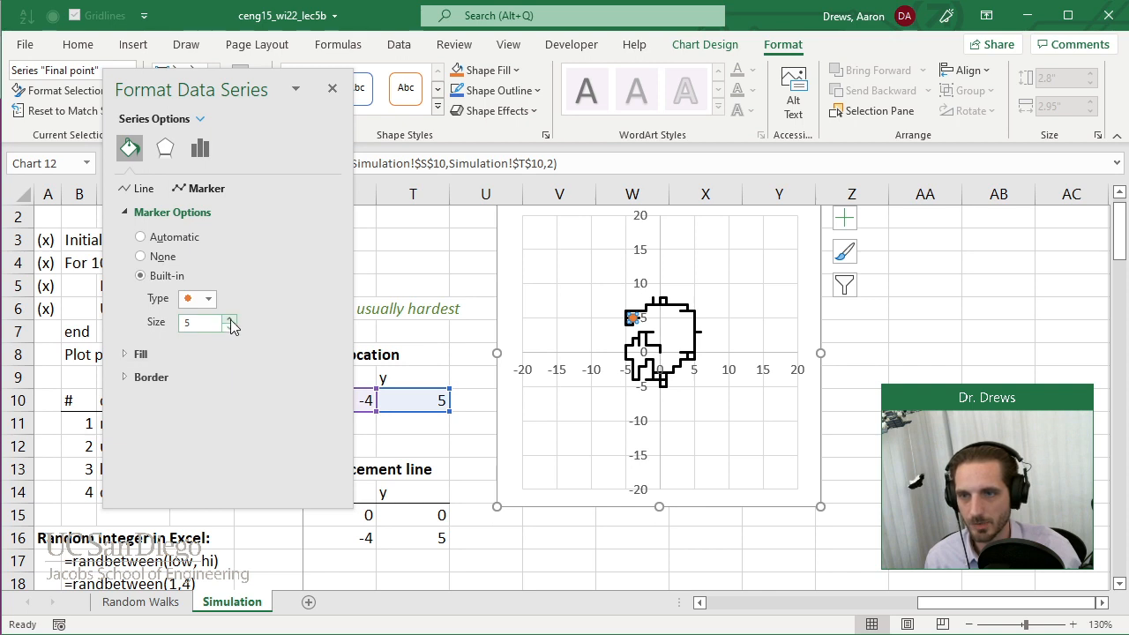
{"action": "left_click", "coordinate": [229, 319]}
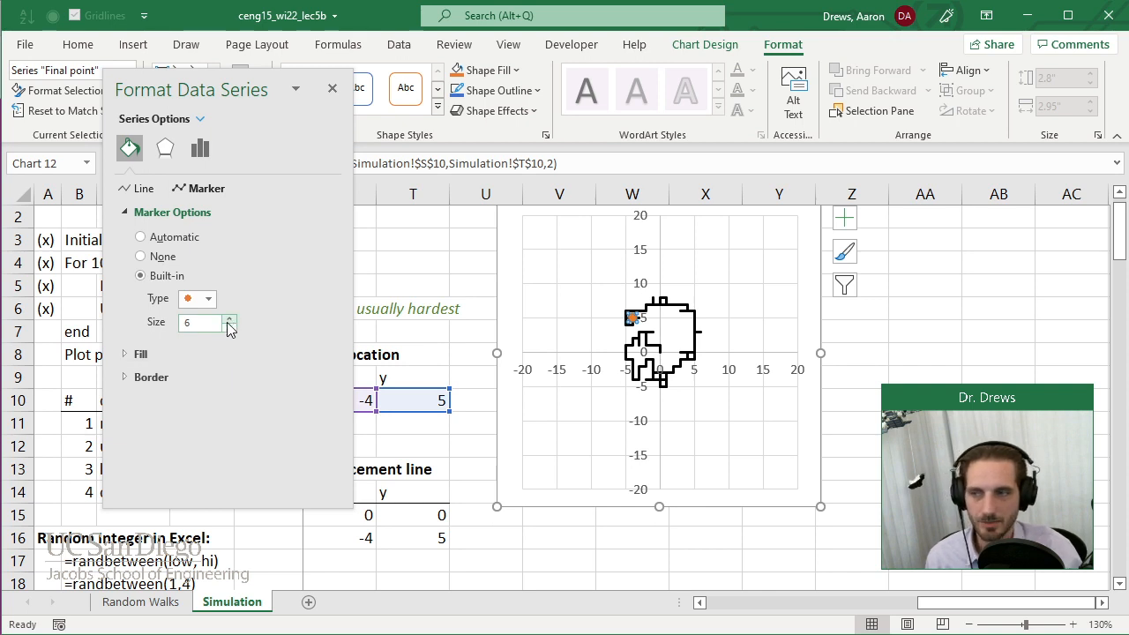
Fill the "Final point" marker with solid red, check its border setting and close the series formatting.
{"action": "left_click", "coordinate": [126, 217]}
{"action": "left_click", "coordinate": [128, 236]}
{"action": "left_click", "coordinate": [140, 279]}
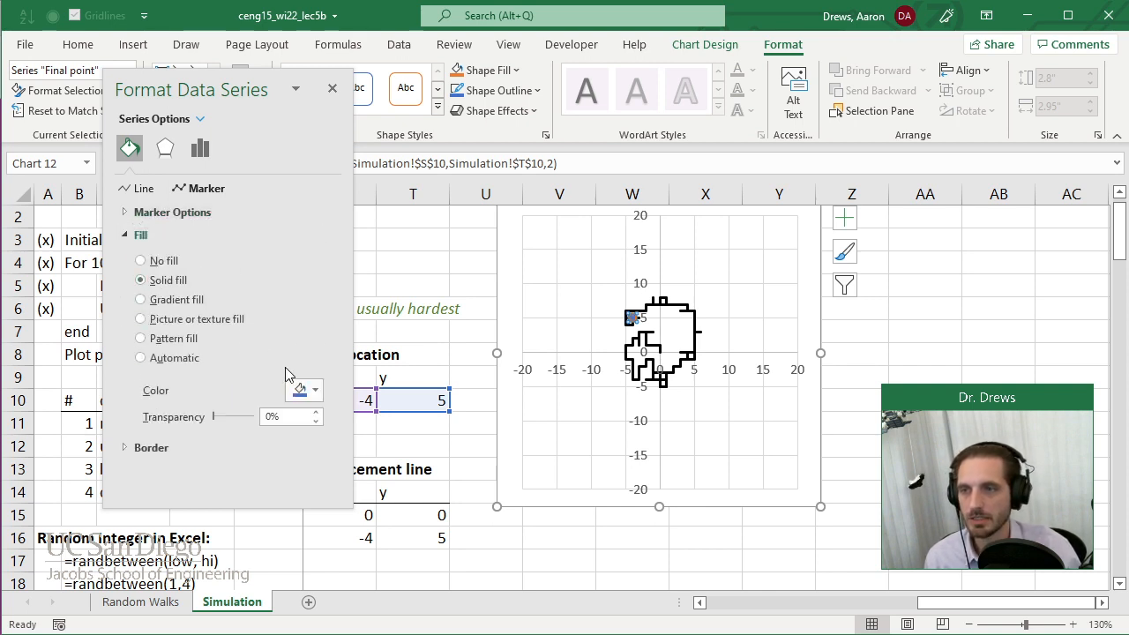
{"action": "left_click", "coordinate": [313, 390]}
{"action": "left_click", "coordinate": [308, 555]}
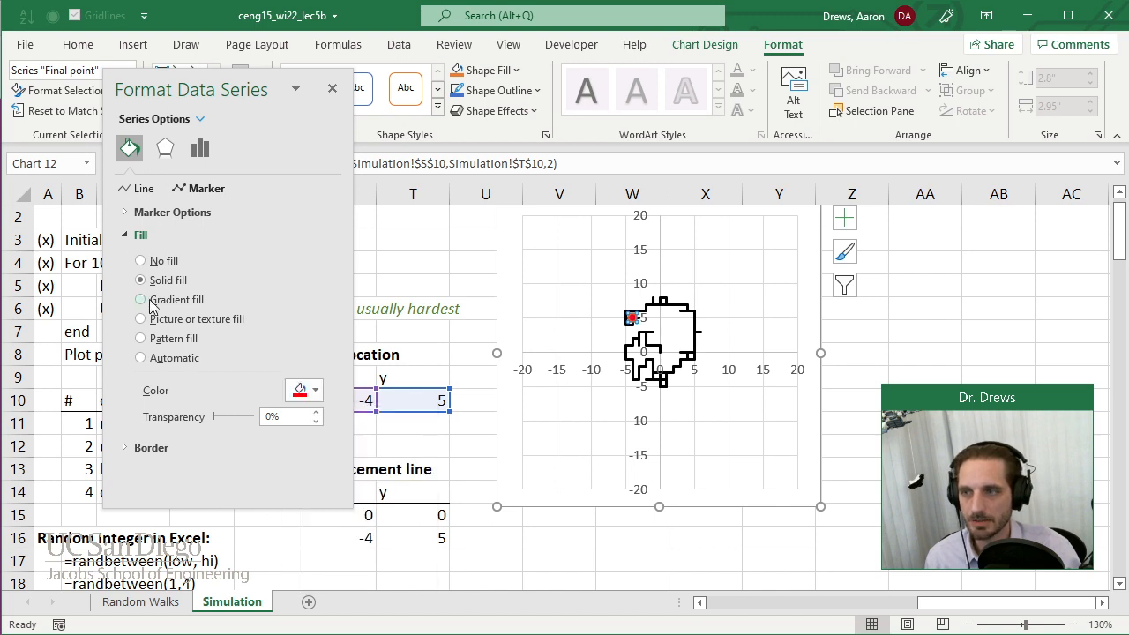
{"action": "left_click", "coordinate": [124, 236]}
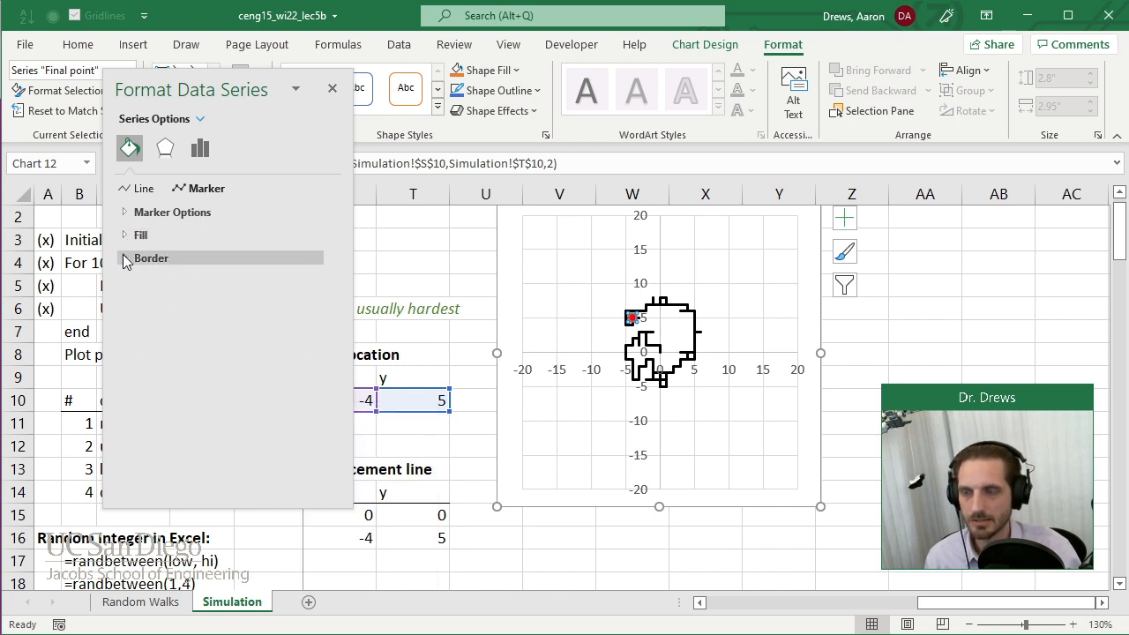
{"action": "left_click", "coordinate": [124, 258]}
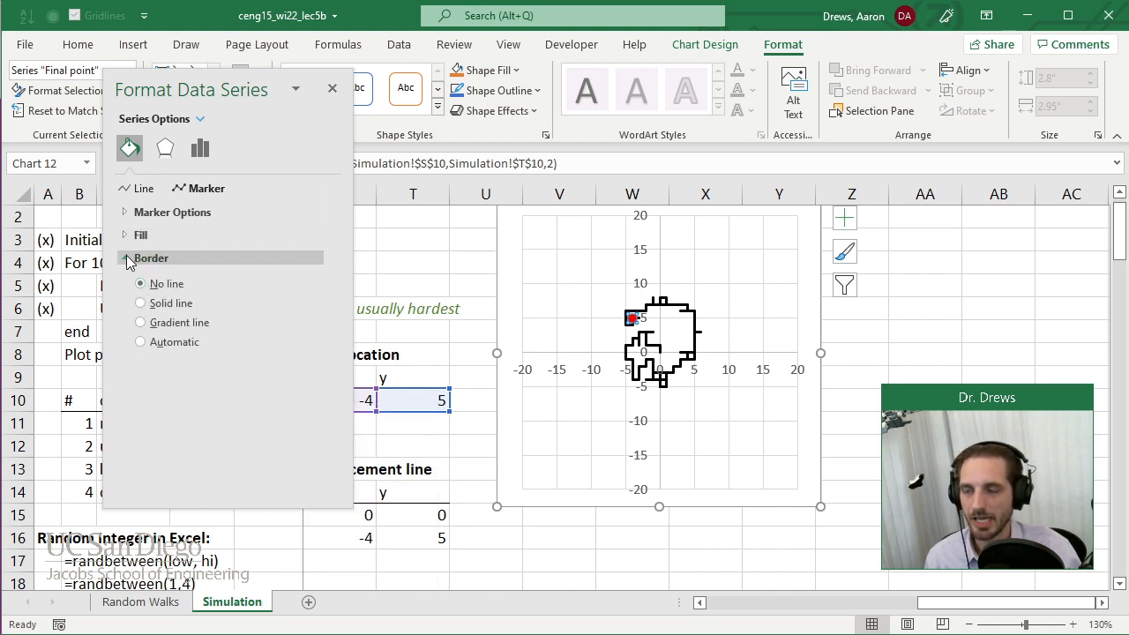
{"action": "left_click", "coordinate": [127, 257]}
{"action": "left_click", "coordinate": [332, 90]}
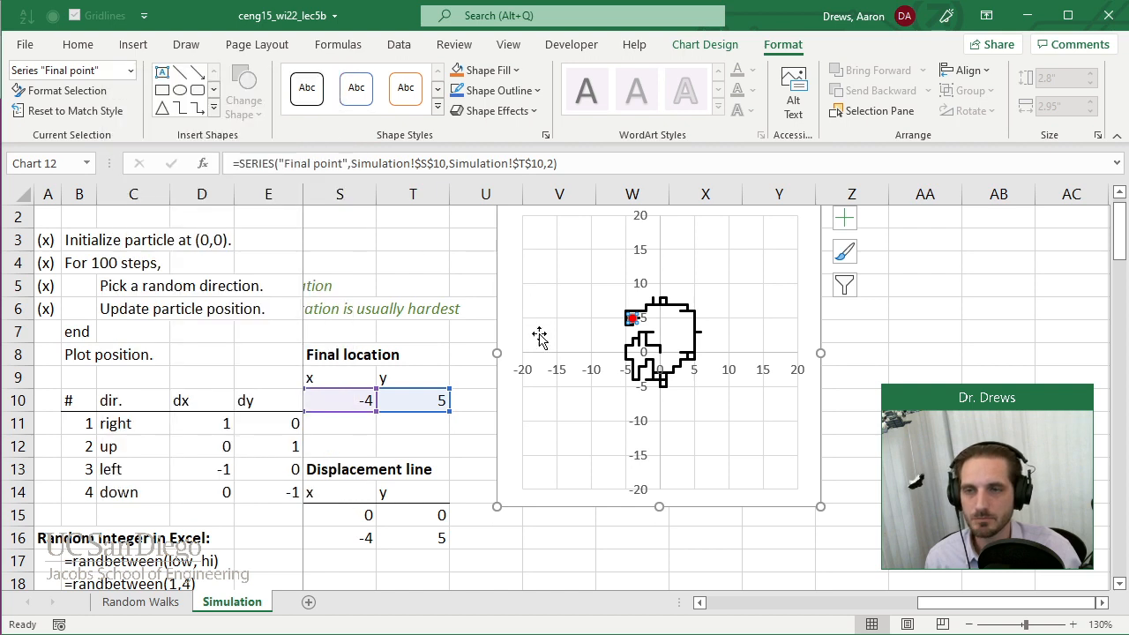
{"action": "left_click", "coordinate": [511, 303]}
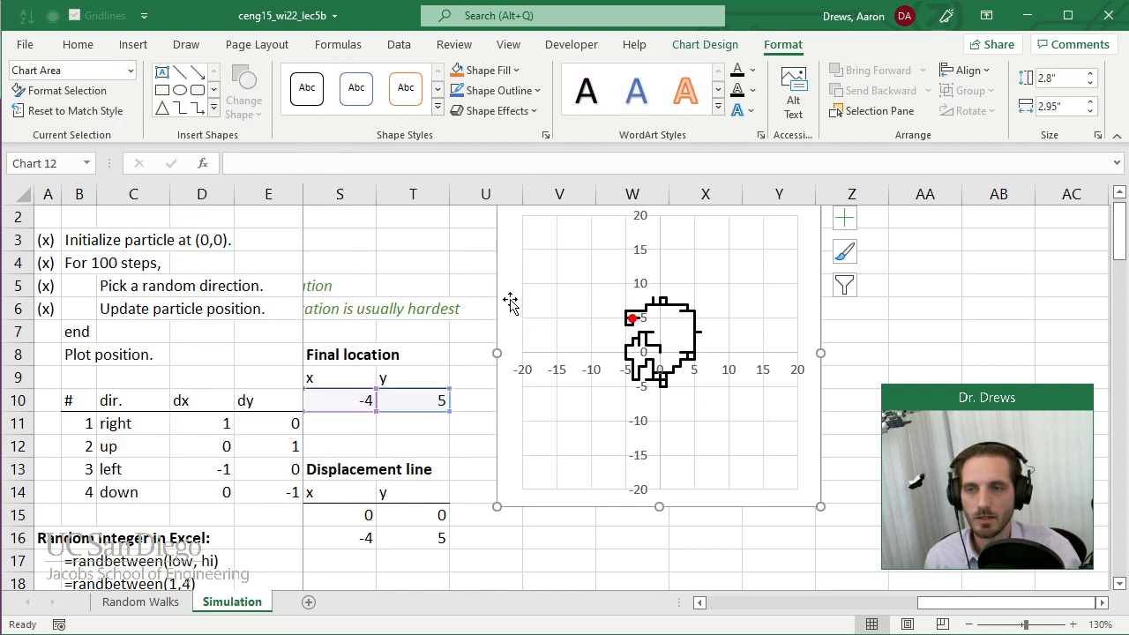
Reduce the outline weight of the "Trajectory" series to a thinner line.
{"action": "left_click", "coordinate": [676, 307]}
{"action": "left_click", "coordinate": [535, 90]}
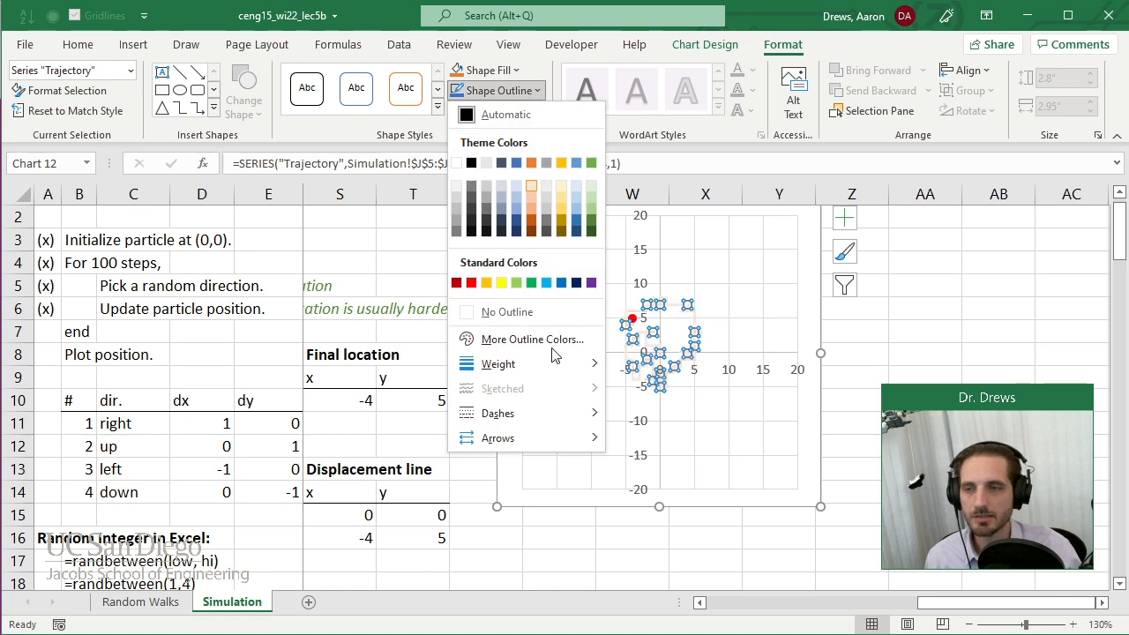
{"action": "mouse_move", "coordinate": [573, 363]}
{"action": "left_click", "coordinate": [667, 430]}
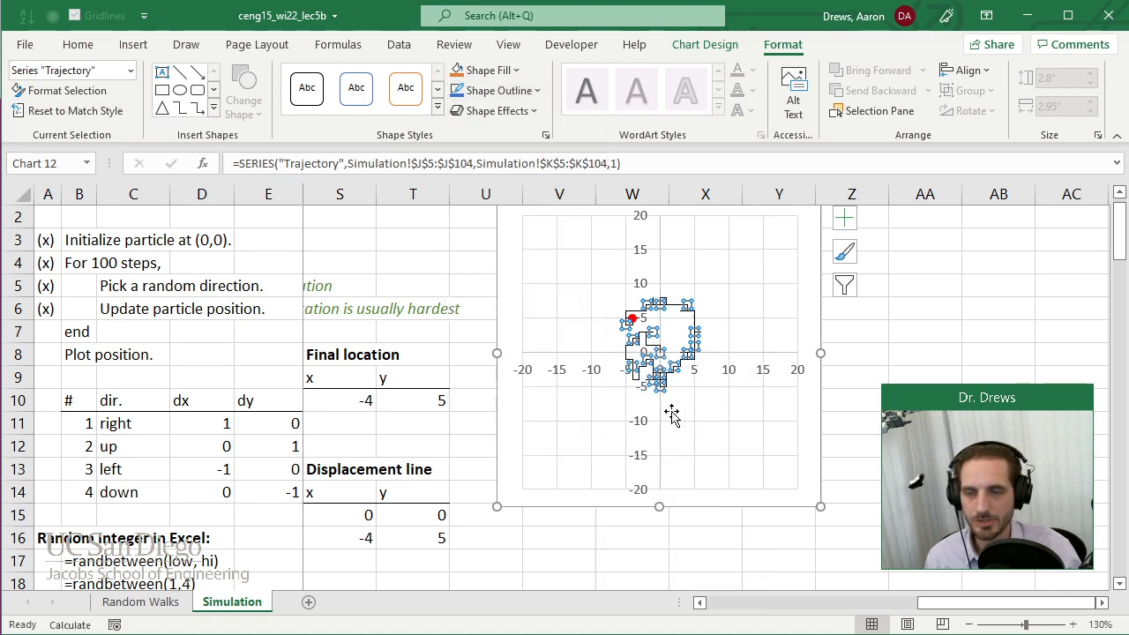
{"action": "left_click", "coordinate": [453, 266]}
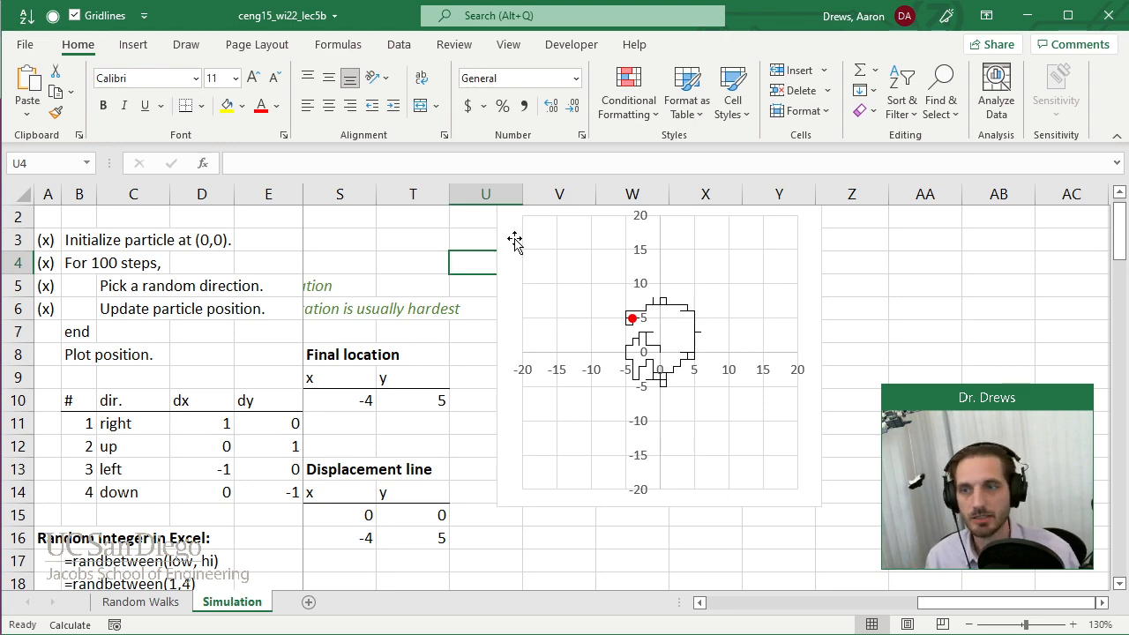
Add a chart series named "Disp Line" with X values from S15:S16 and Y values from T15:T16.
{"action": "right_click", "coordinate": [512, 238]}
{"action": "left_click", "coordinate": [618, 470]}
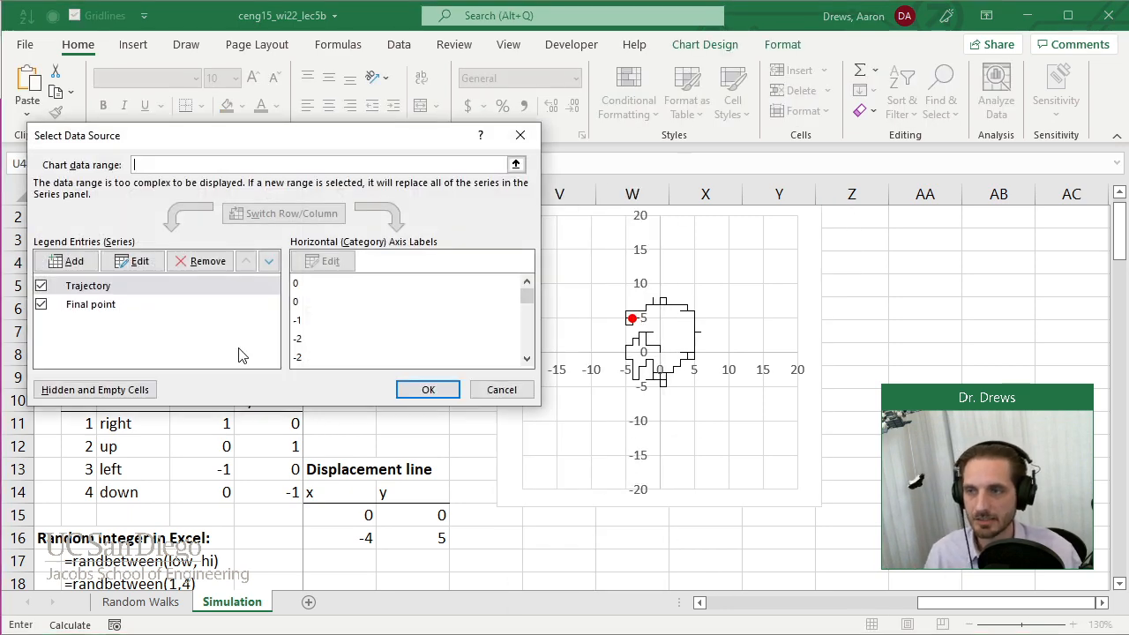
{"action": "left_click", "coordinate": [75, 260]}
{"action": "type", "text": "Ds"}
{"action": "type", "text": "sp Line"}
{"action": "key", "text": "Tab"}
{"action": "left_click_drag", "start_coordinate": [354, 522], "coordinate": [406, 529]}
{"action": "left_click", "coordinate": [314, 301]}
{"action": "left_click", "coordinate": [402, 222]}
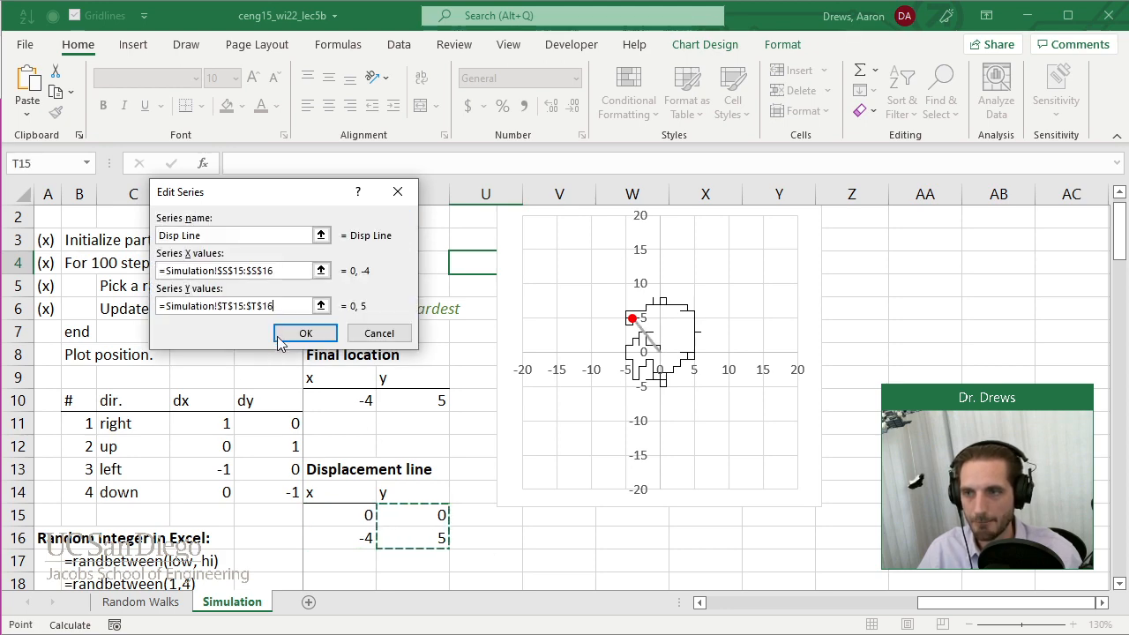
{"action": "left_click", "coordinate": [304, 330]}
{"action": "left_click", "coordinate": [428, 389]}
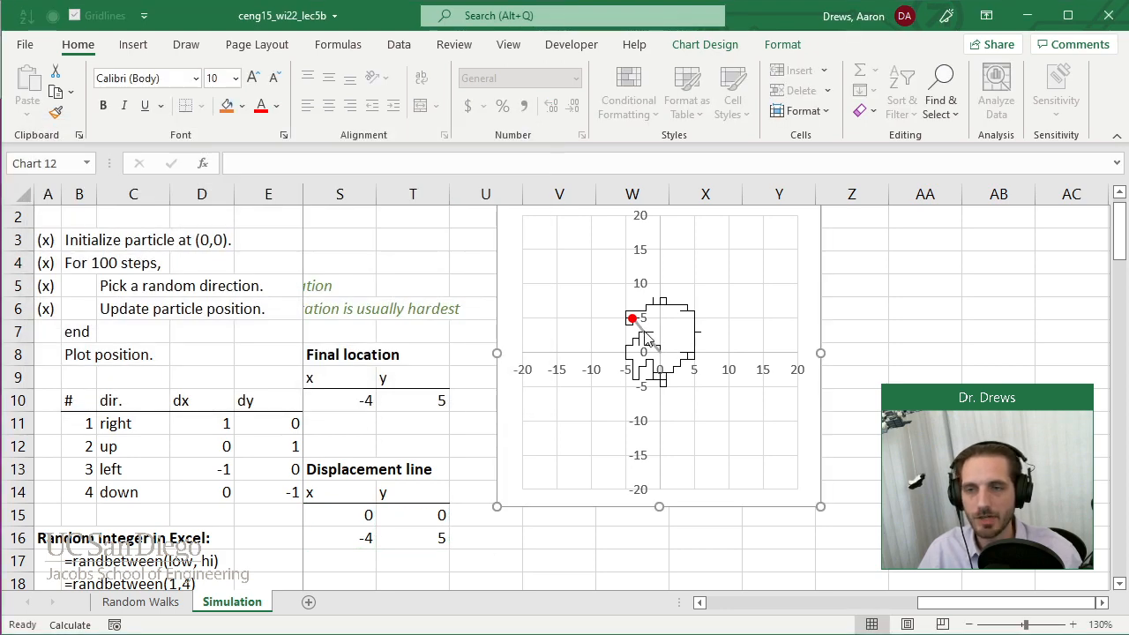
{"action": "right_click", "coordinate": [645, 336]}
{"action": "left_click", "coordinate": [645, 335]}
{"action": "right_click", "coordinate": [643, 330]}
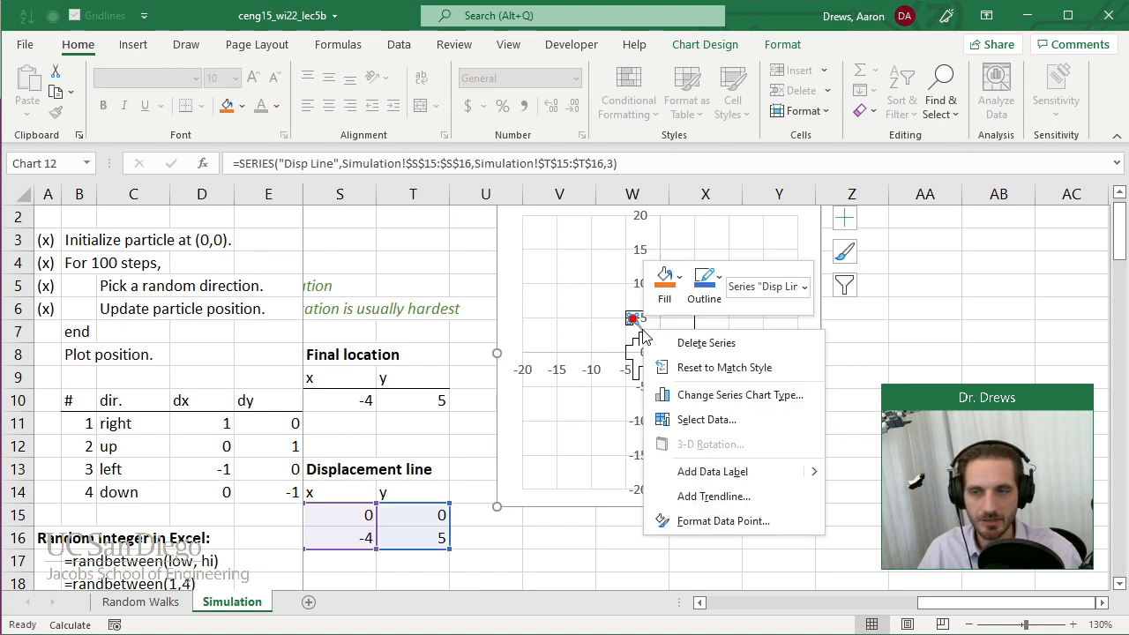
{"action": "left_click", "coordinate": [523, 356]}
{"action": "left_click", "coordinate": [517, 340]}
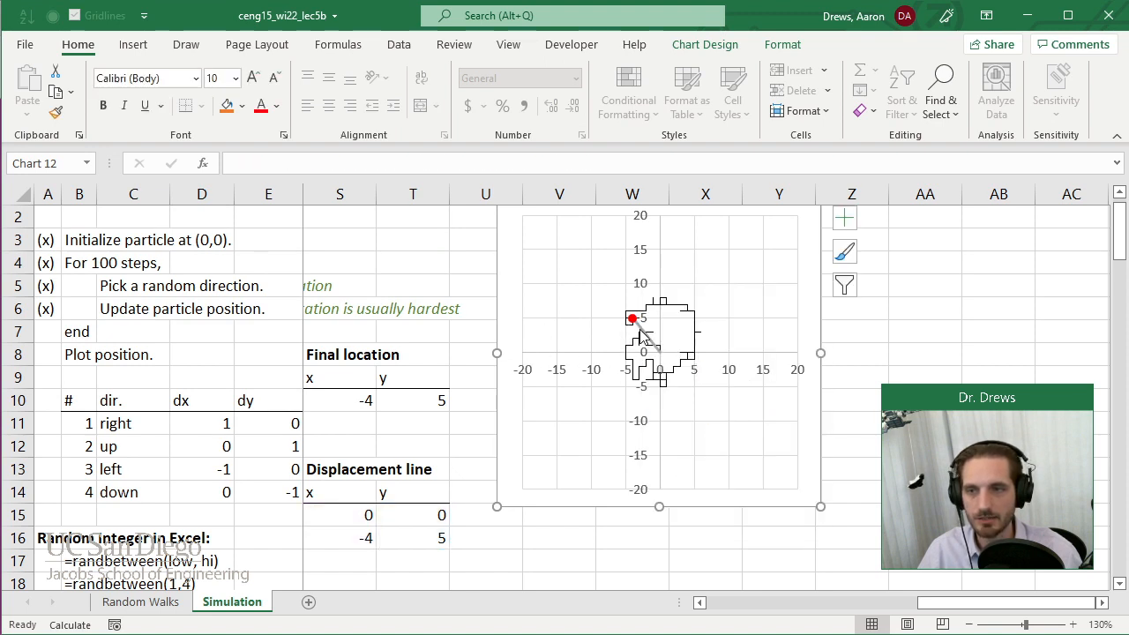
Format the "Disp Line" series as a solid gold line, 1 pt wide, with the dash pattern.
{"action": "right_click", "coordinate": [645, 336]}
{"action": "left_click", "coordinate": [727, 524]}
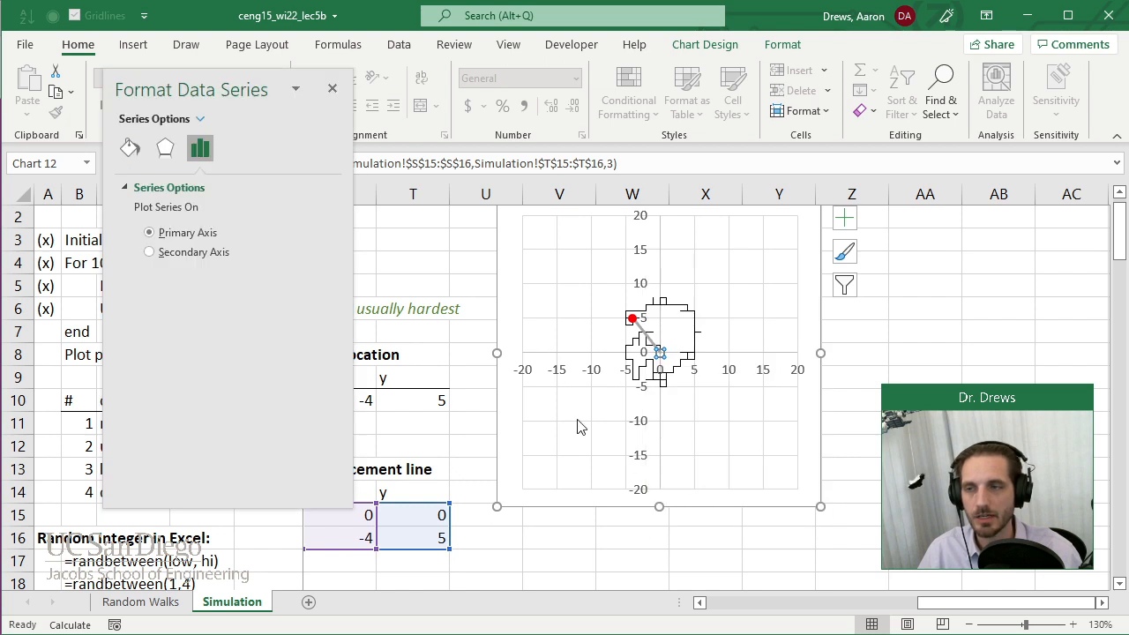
{"action": "left_click", "coordinate": [130, 148]}
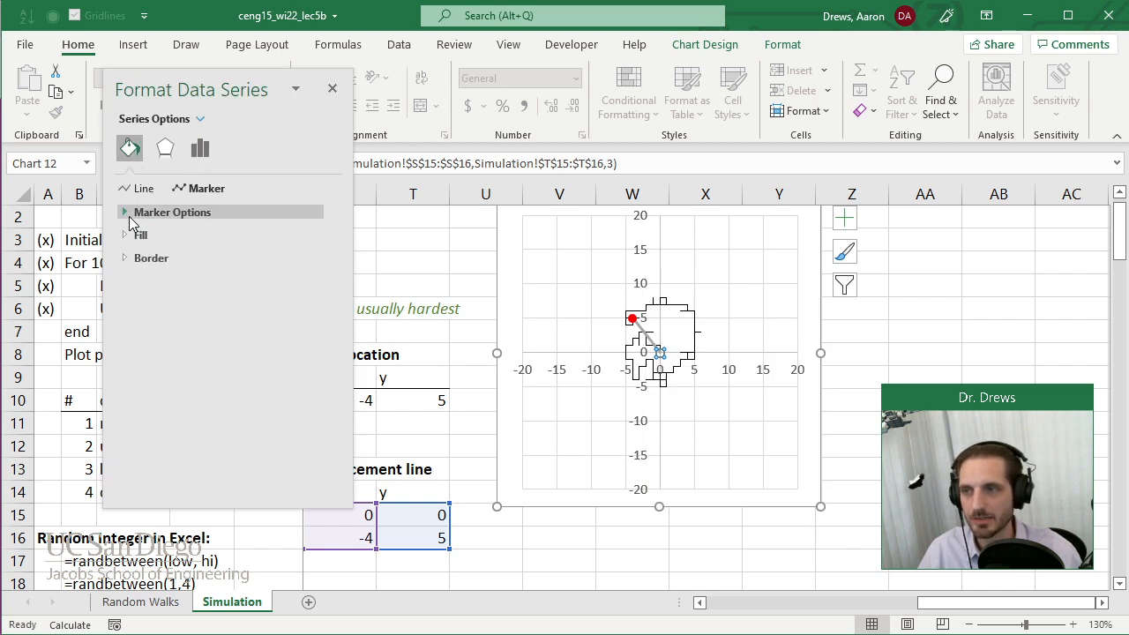
{"action": "left_click", "coordinate": [130, 189]}
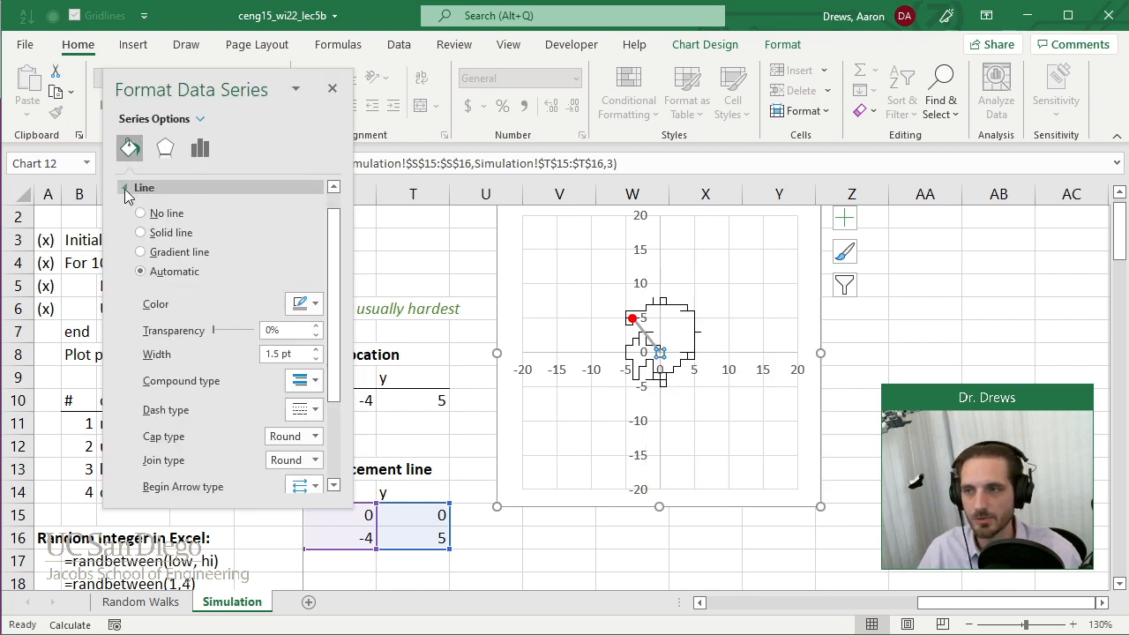
{"action": "left_click", "coordinate": [142, 233]}
{"action": "left_click", "coordinate": [301, 304]}
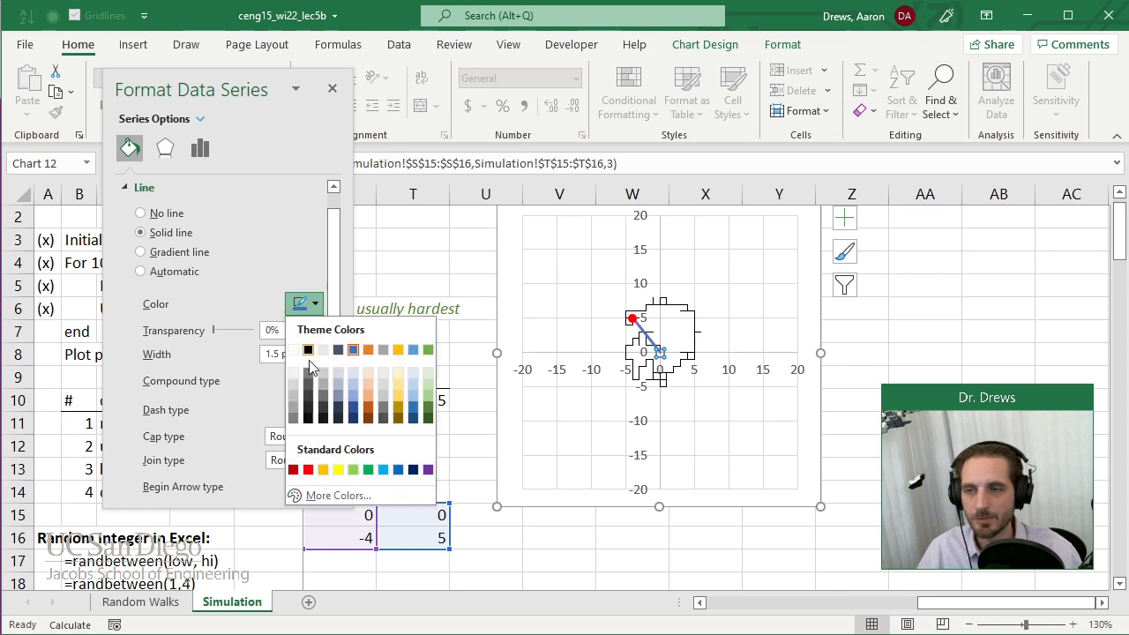
{"action": "left_click", "coordinate": [319, 469]}
{"action": "left_click", "coordinate": [317, 358]}
{"action": "left_click", "coordinate": [316, 409]}
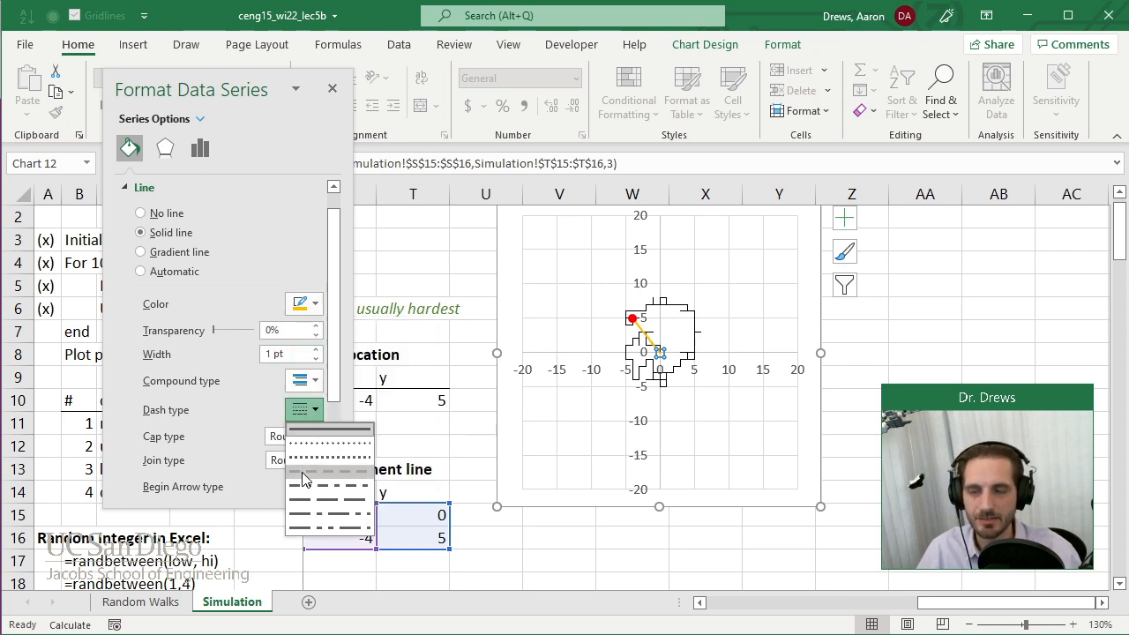
{"action": "left_click", "coordinate": [311, 477]}
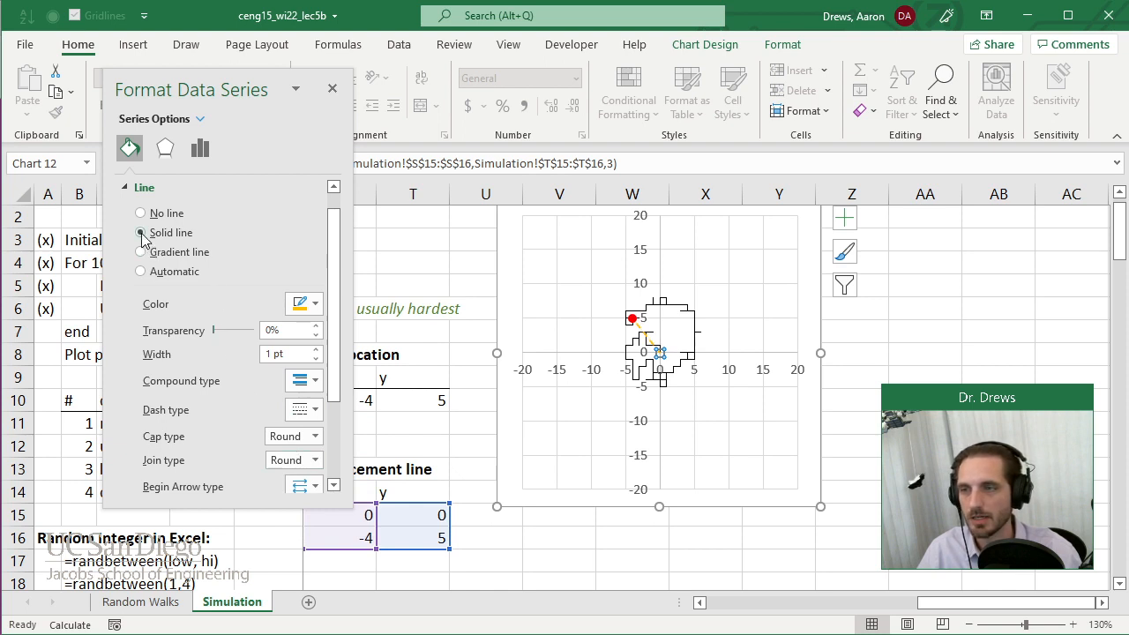
Change the "Disp Line" series color to red and close the series formatting.
{"action": "left_click", "coordinate": [300, 304]}
{"action": "left_click", "coordinate": [310, 470]}
{"action": "left_click", "coordinate": [331, 89]}
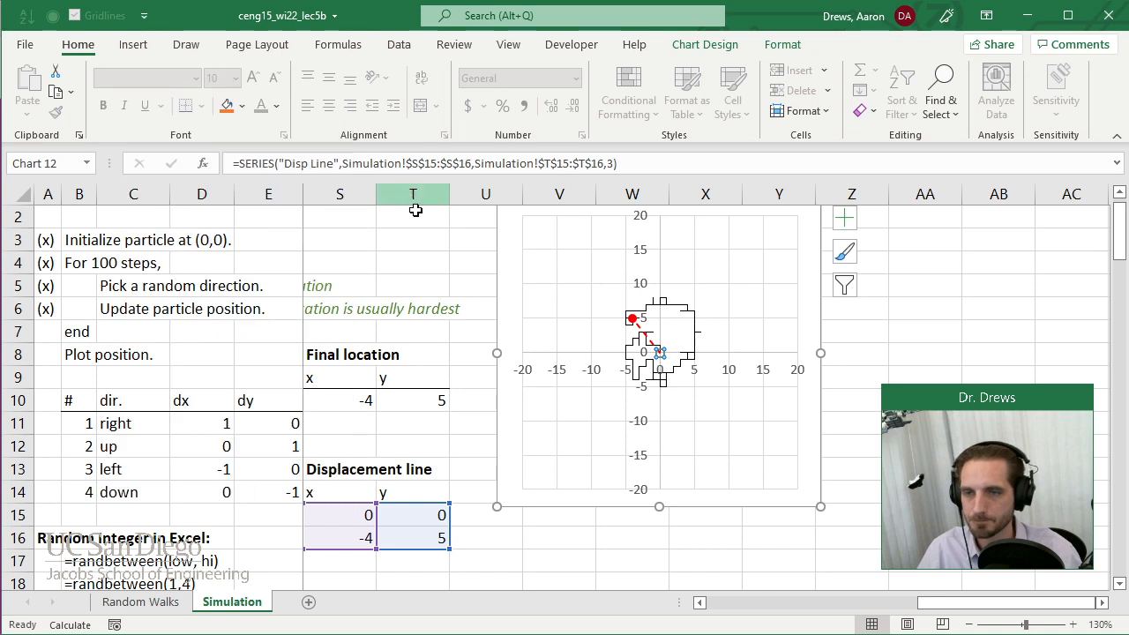
Enter "a" in cell T3 repeatedly to recalculate the random walk and test the final point and displacement line.
{"action": "left_click", "coordinate": [436, 247]}
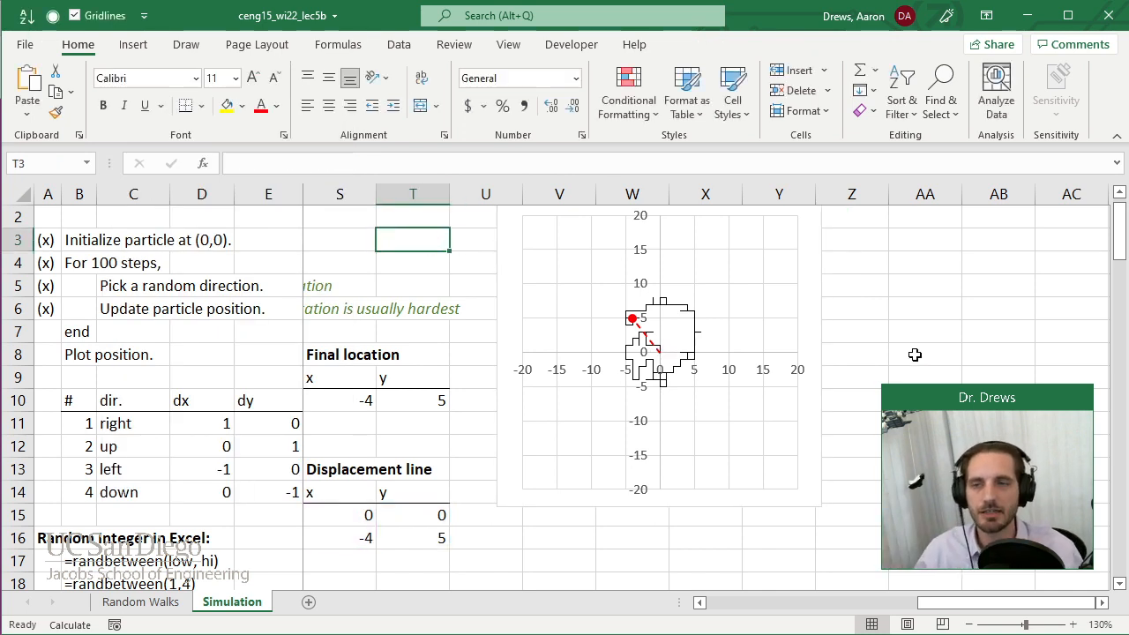
{"action": "type", "text": "a"}
{"action": "key", "text": "Return"}
{"action": "key", "text": "Up"}
{"action": "type", "text": "a"}
{"action": "key", "text": "Return"}
{"action": "key", "text": "Up"}
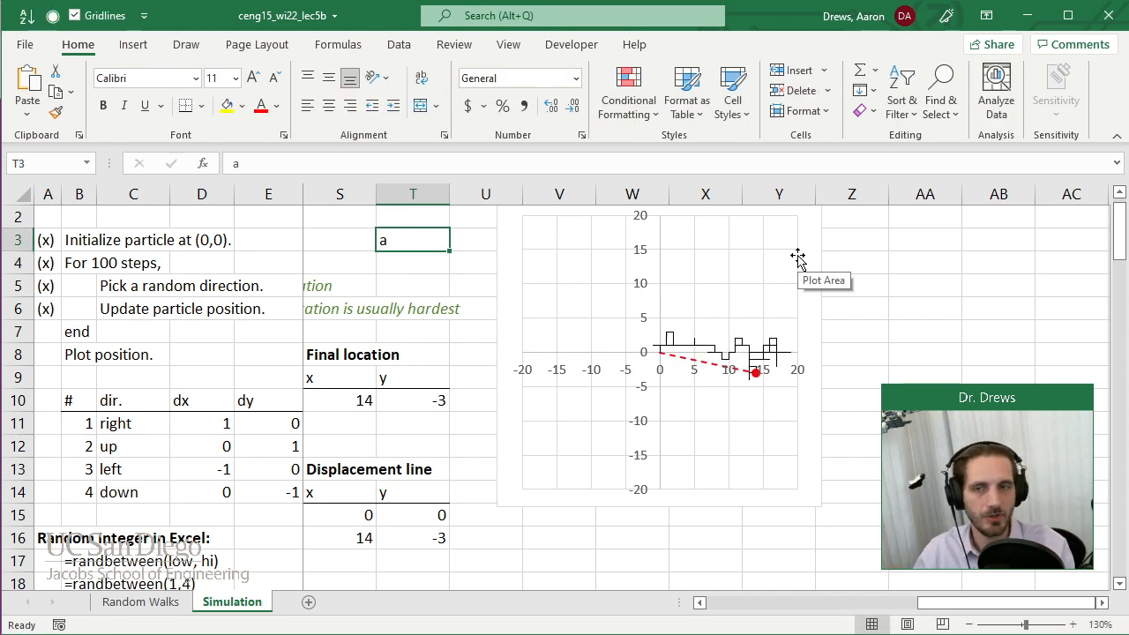
{"action": "type", "text": "a"}
{"action": "key", "text": "Return"}
{"action": "key", "text": "Up"}
{"action": "type", "text": "a"}
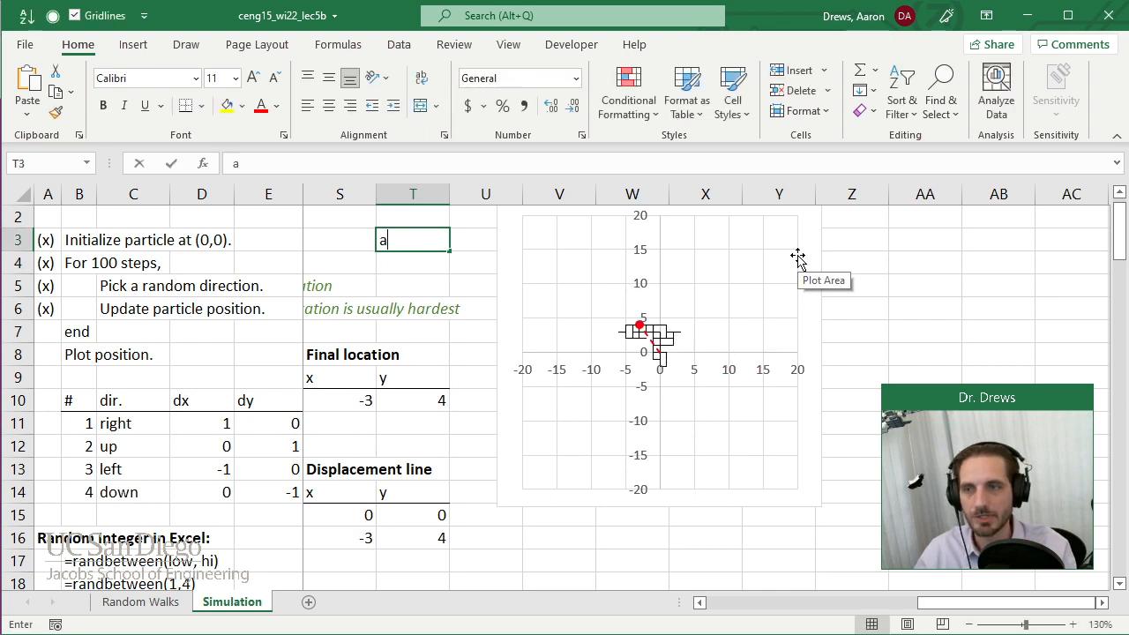
{"action": "key", "text": "Return"}
{"action": "key", "text": "Up"}
{"action": "type", "text": "a"}
{"action": "key", "text": "Return"}
{"action": "key", "text": "Up"}
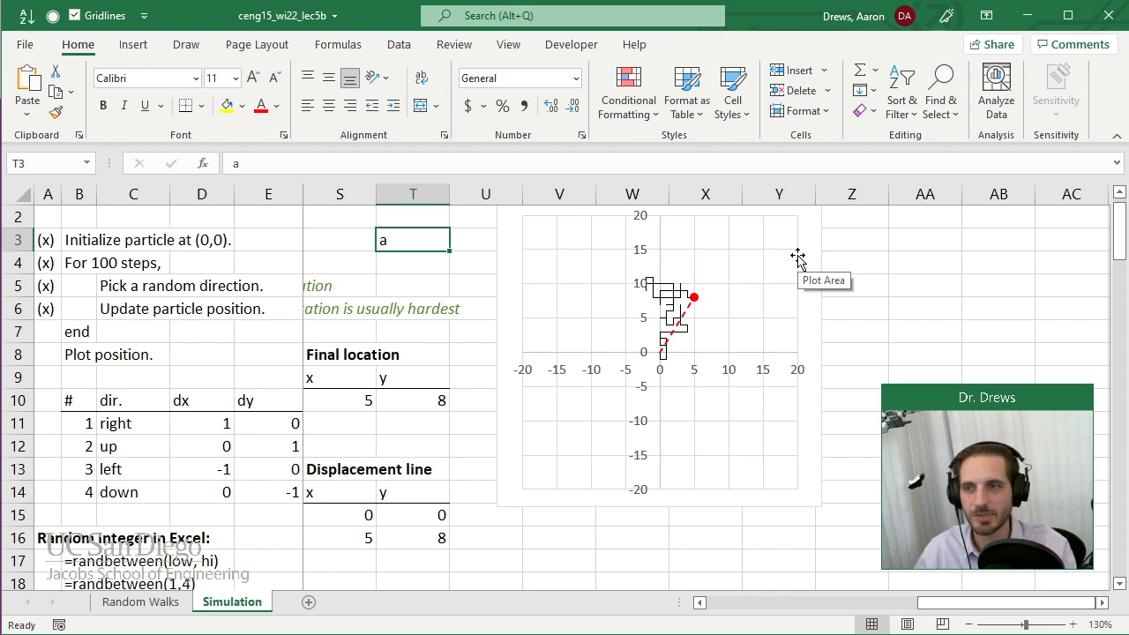
{"action": "key", "text": "Return"}
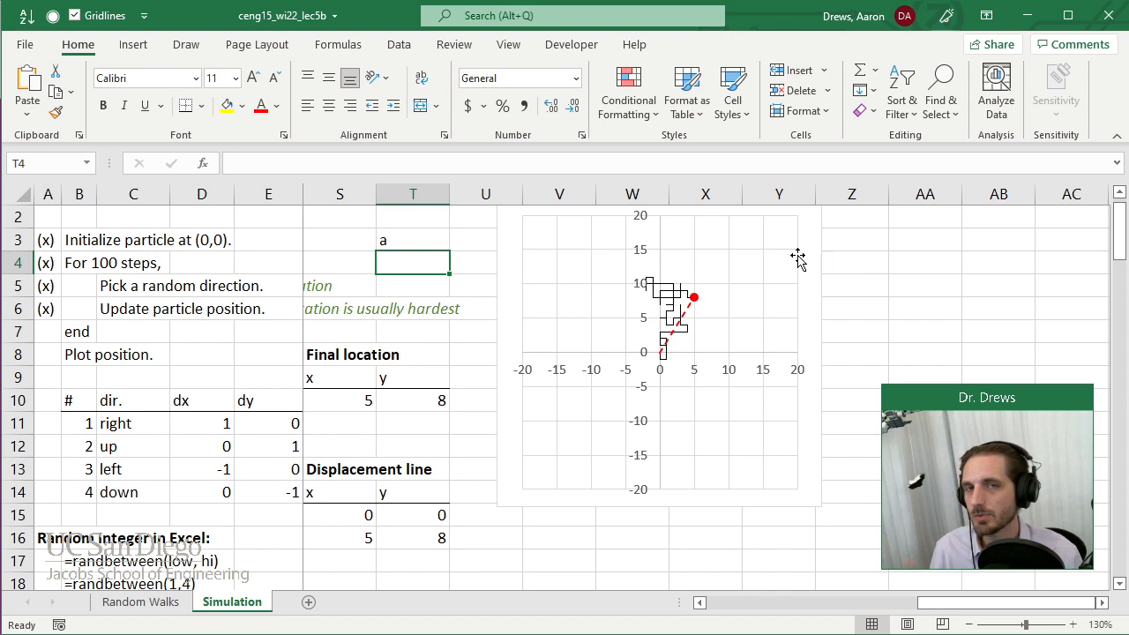
Delete the horizontal and vertical axes from the random walk chart.
{"action": "left_click", "coordinate": [526, 379]}
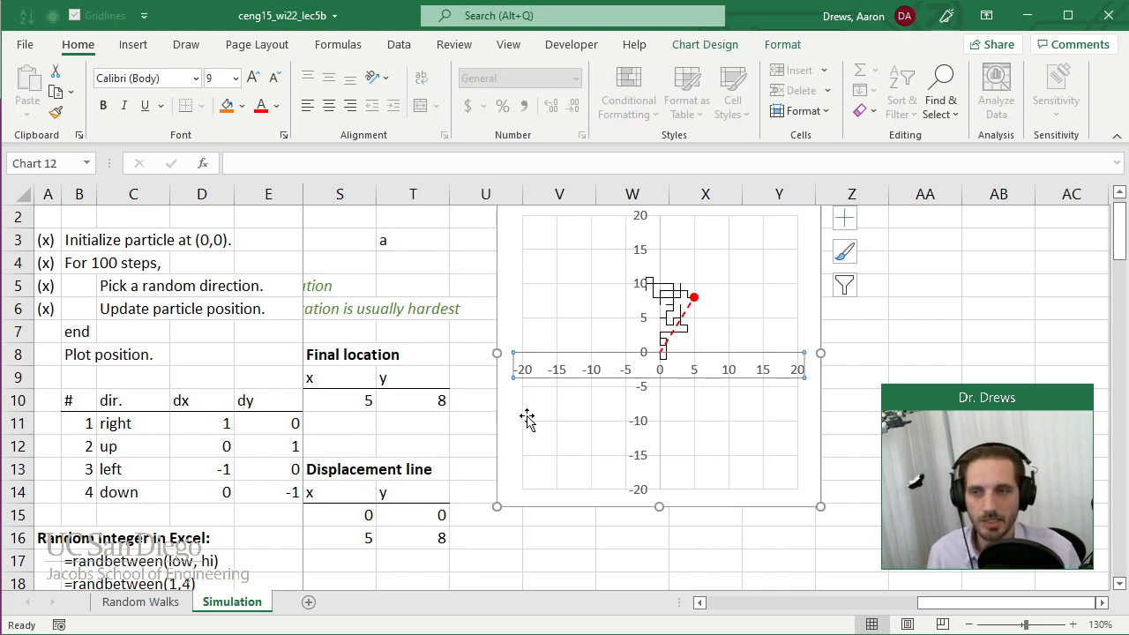
{"action": "key", "text": "Delete"}
{"action": "left_click", "coordinate": [642, 436]}
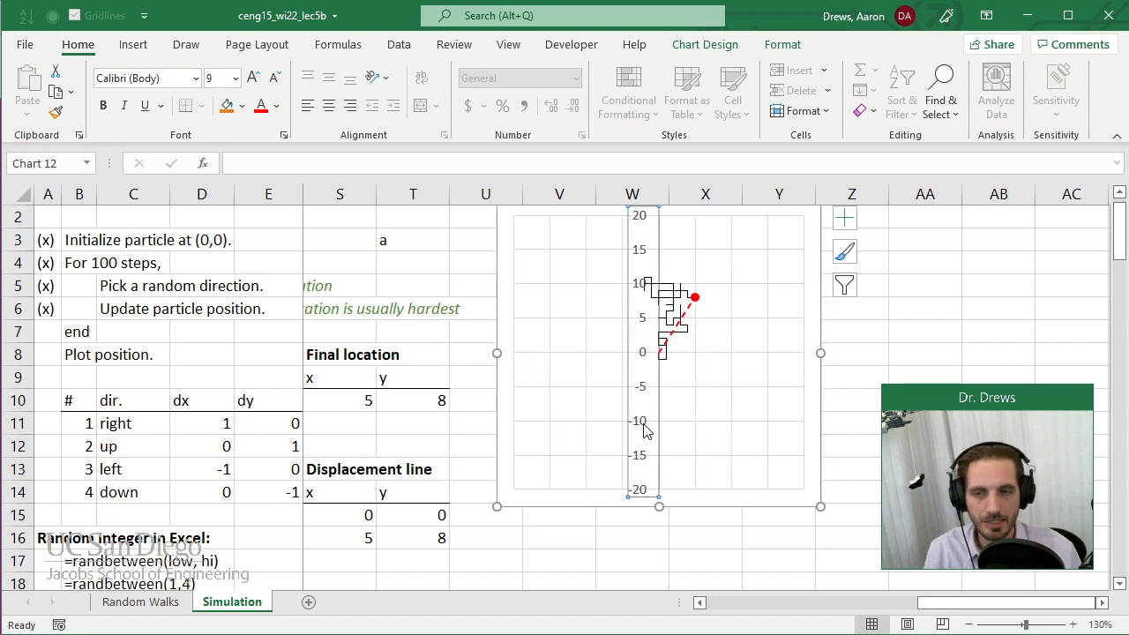
{"action": "key", "text": "Delete"}
Re-enter "a" in cell T3 several times to generate new random walks on the chart without axes.
{"action": "left_click", "coordinate": [440, 254]}
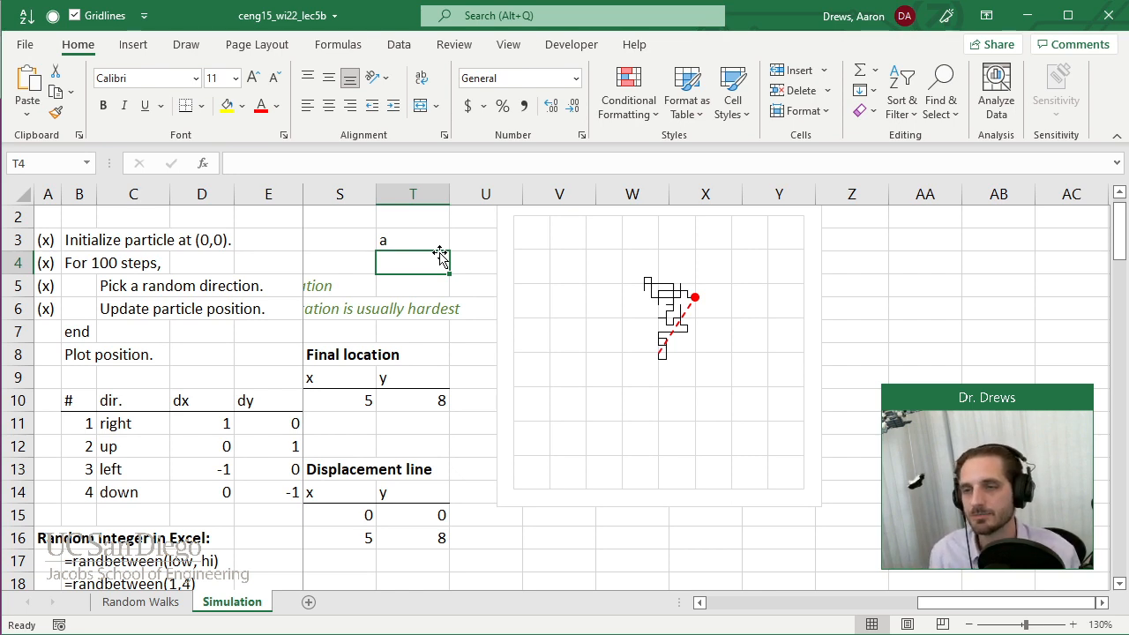
{"action": "key", "text": "Up"}
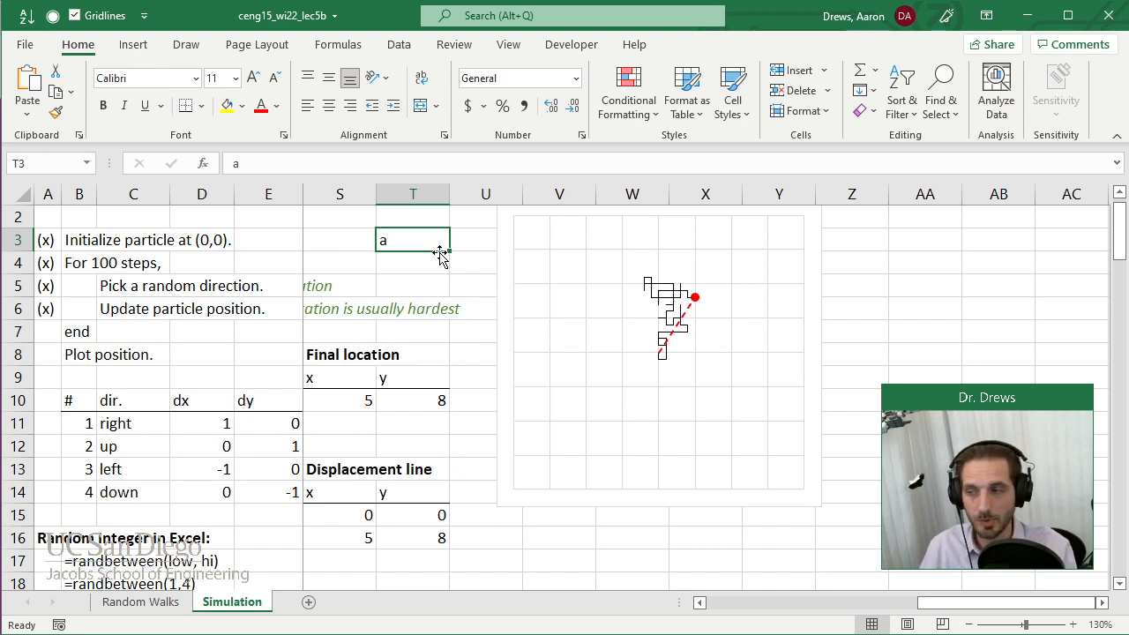
{"action": "type", "text": "a"}
{"action": "key", "text": "Return"}
{"action": "key", "text": "Up"}
{"action": "type", "text": "a"}
{"action": "key", "text": "Up"}
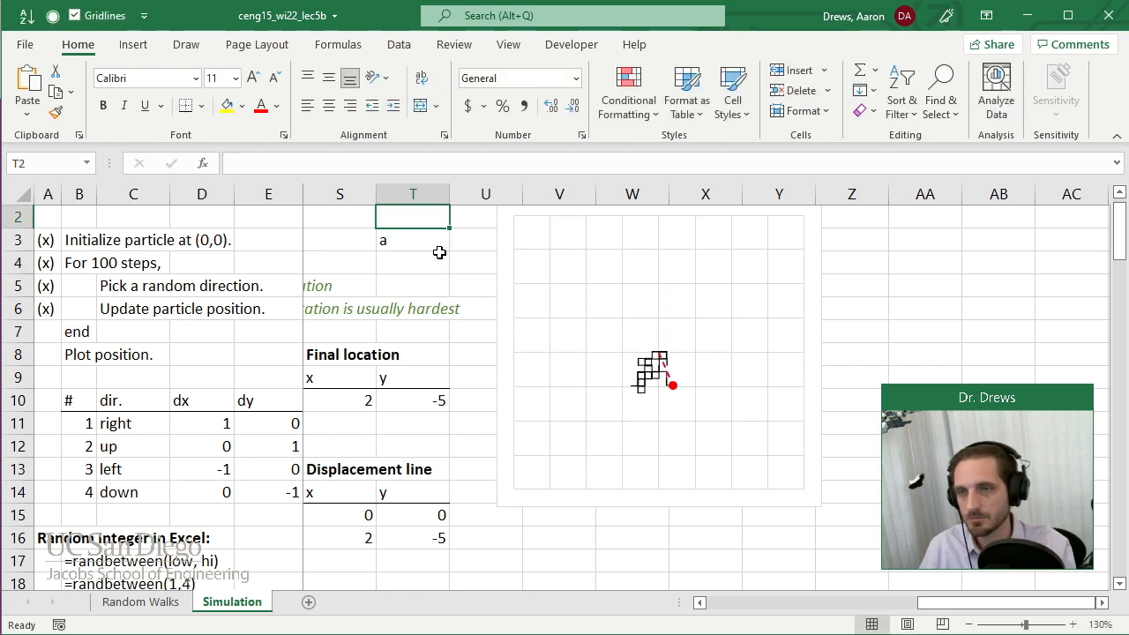
{"action": "key", "text": "Down"}
{"action": "type", "text": "a"}
{"action": "key", "text": "Return"}
{"action": "key", "text": "Down"}
{"action": "key", "text": "Up"}
{"action": "key", "text": "Up"}
{"action": "type", "text": "a"}
{"action": "key", "text": "Return"}
{"action": "key", "text": "Up"}
{"action": "type", "text": "a"}
{"action": "key", "text": "Return"}
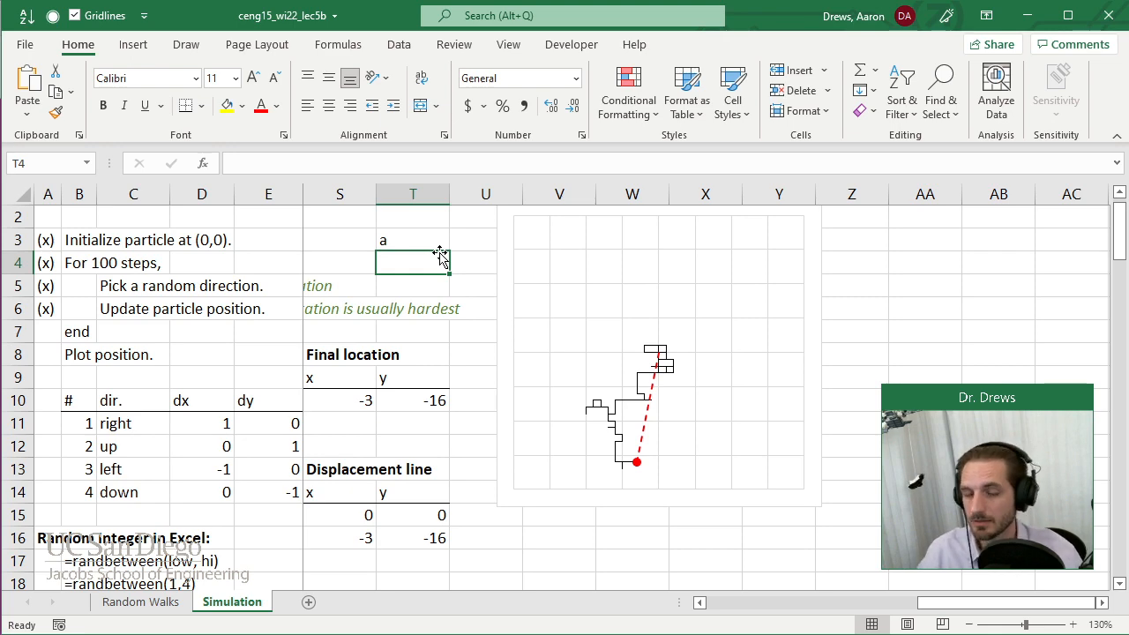
Enter the heading "Distance between two points on a 2D plane:" in cell AA1.
{"action": "scroll", "coordinate": [706, 397], "scroll_direction": "up", "scroll_amount": 1}
{"action": "left_click", "coordinate": [1102, 603]}
{"action": "left_click", "coordinate": [1102, 603]}
{"action": "left_click", "coordinate": [1102, 603]}
{"action": "left_click", "coordinate": [697, 236]}
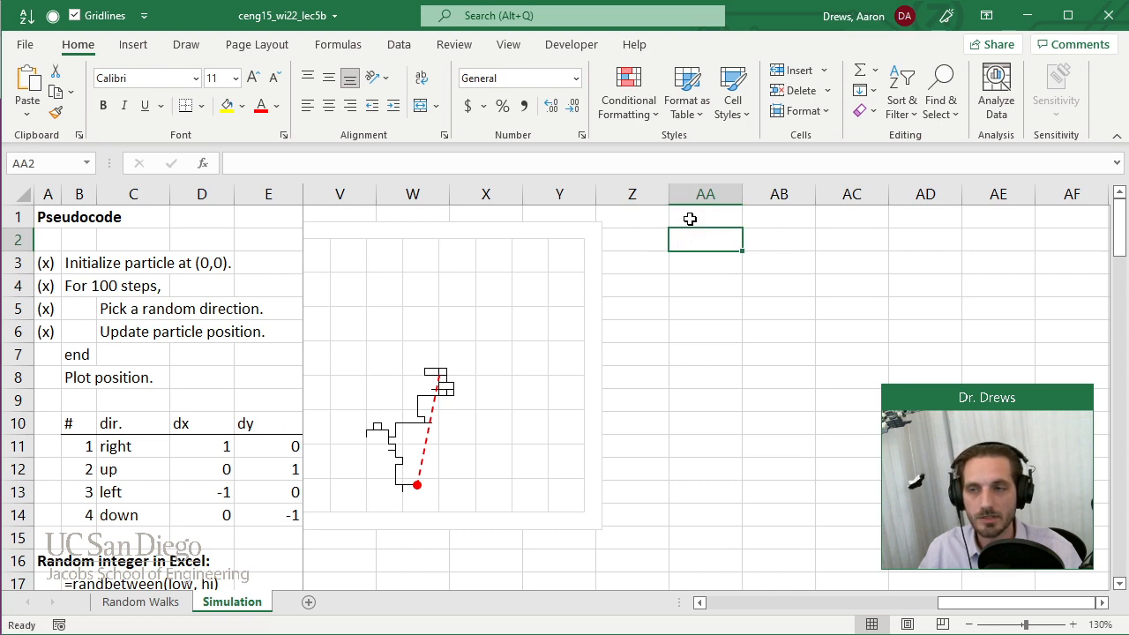
{"action": "left_click", "coordinate": [689, 219]}
{"action": "type", "text": "Di"}
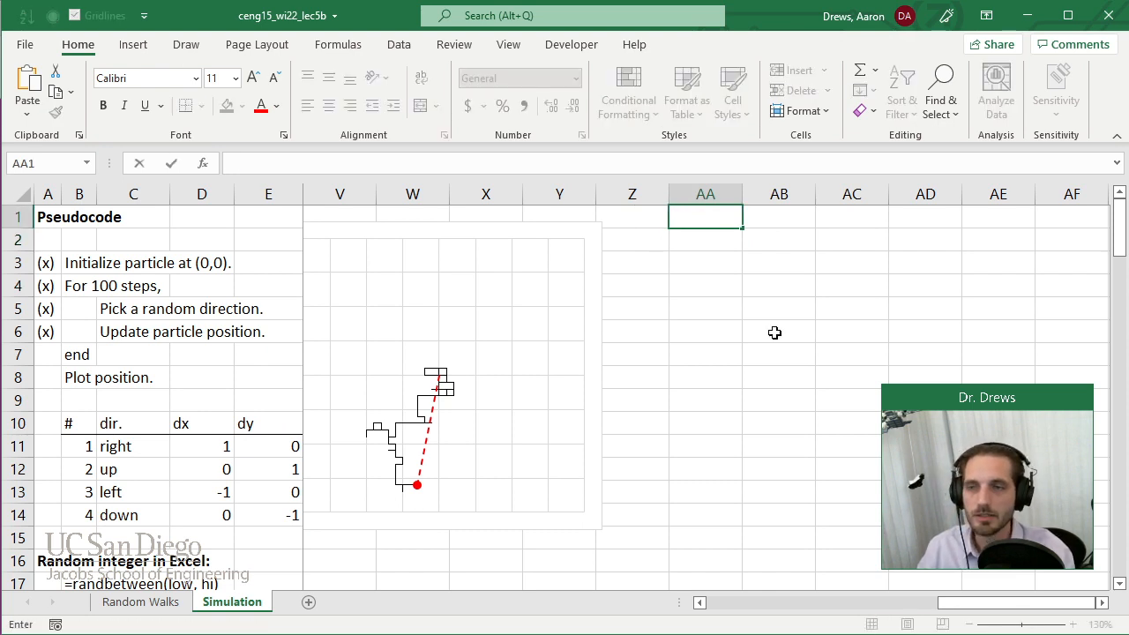
{"action": "type", "text": "istance "}
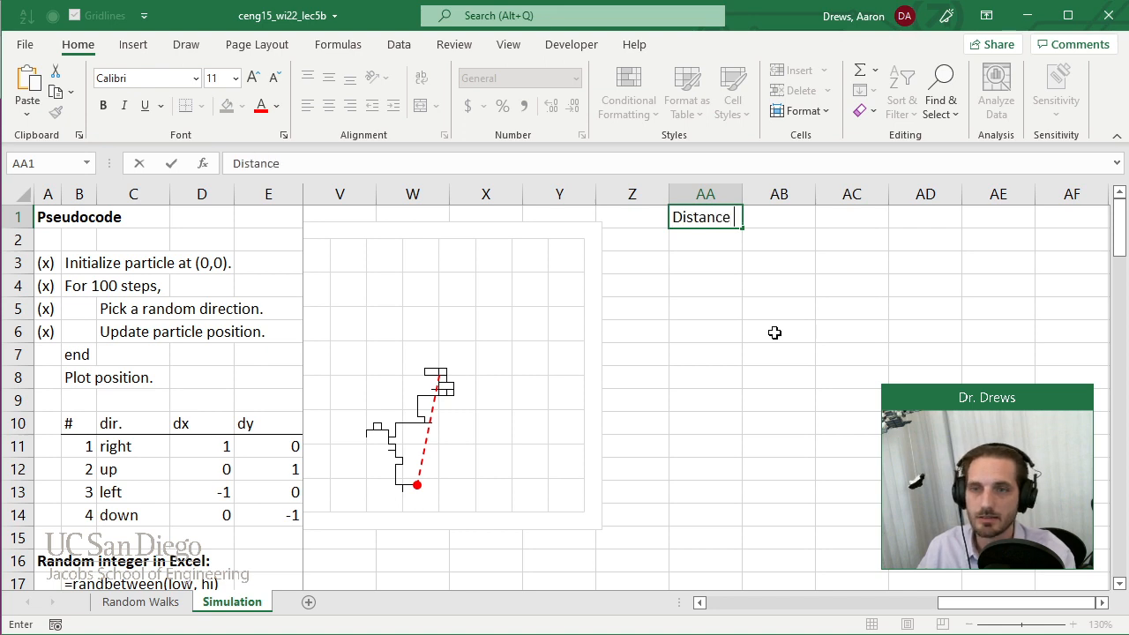
{"action": "type", "text": "between on"}
{"action": "key", "text": "BackSpace"}
{"action": "key", "text": "BackSpace"}
{"action": "type", "text": "two"}
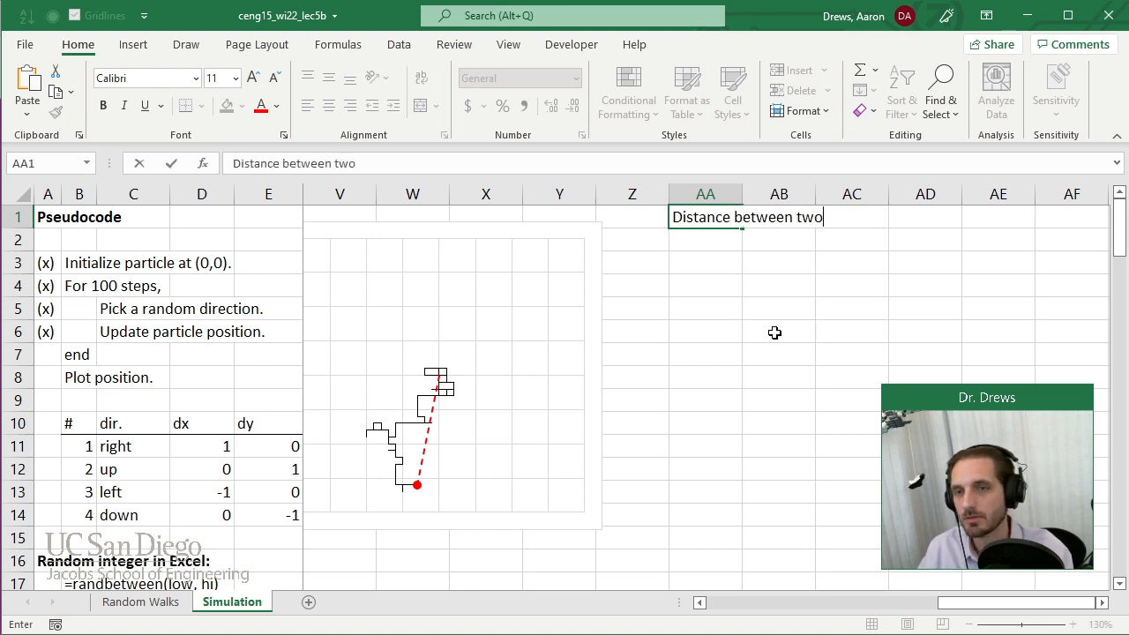
{"action": "type", "text": " points on a 2D plane:"}
{"action": "key", "text": "Return"}
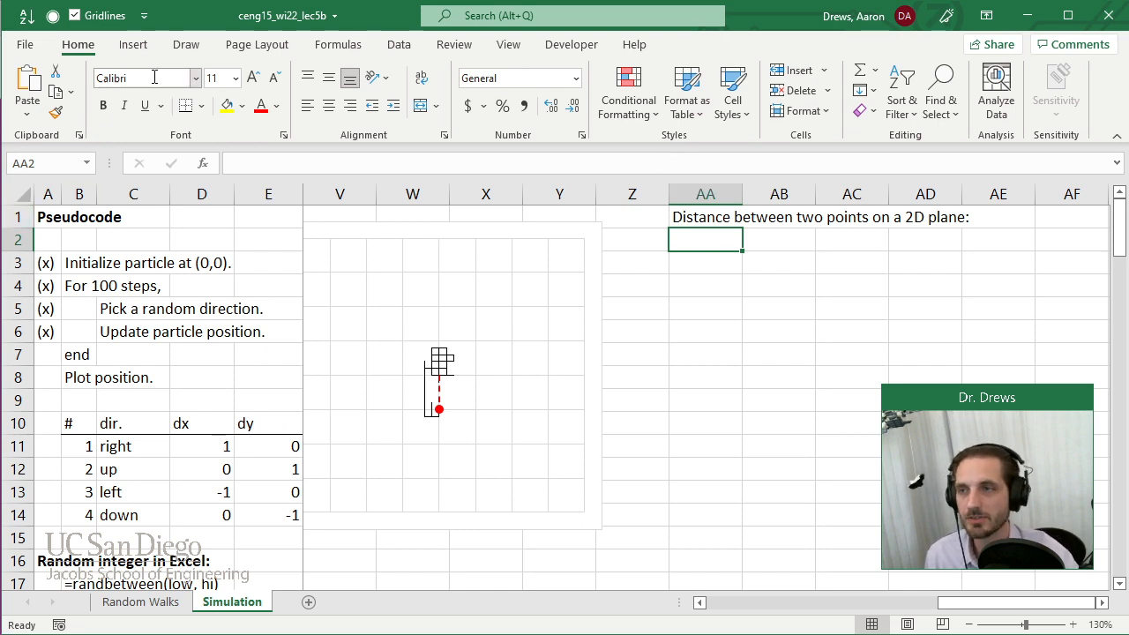
Sketch in black ink two points joined by a dashed line labelled d, with solid right-triangle legs and a right-angle mark, below the heading.
{"action": "left_click", "coordinate": [188, 46]}
{"action": "left_click", "coordinate": [156, 88]}
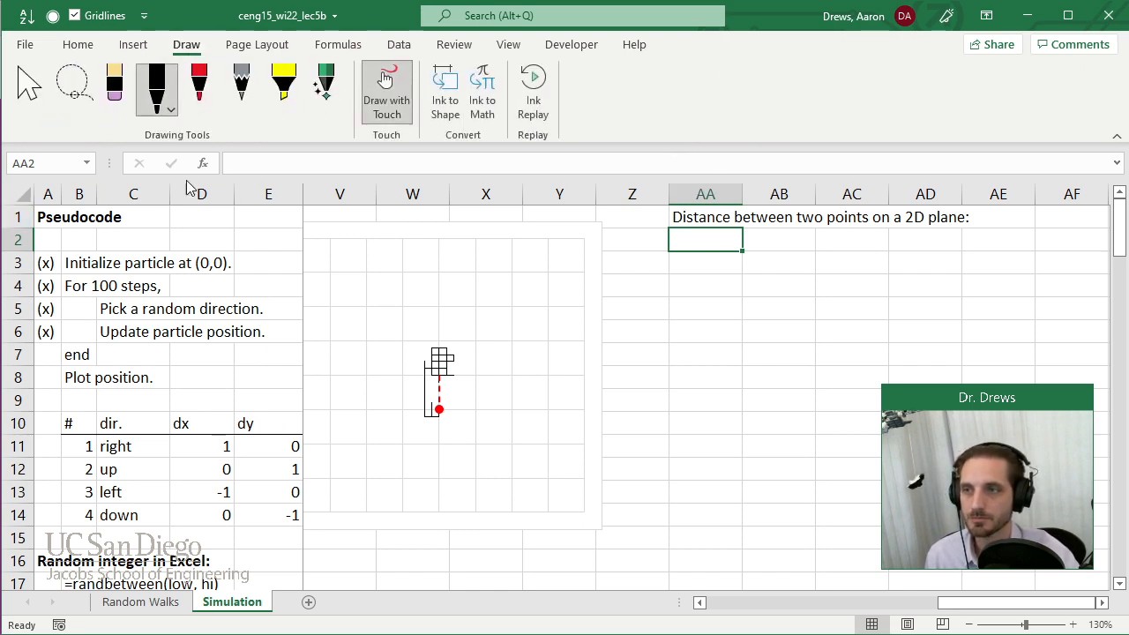
{"action": "left_click", "coordinate": [722, 322]}
{"action": "left_click", "coordinate": [830, 253]}
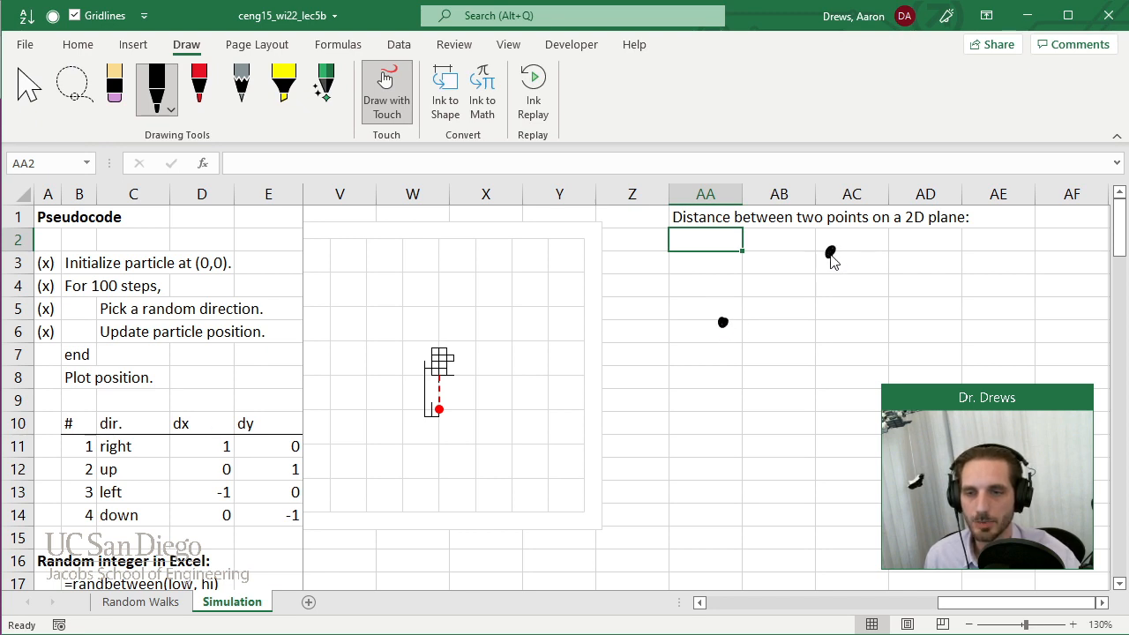
{"action": "mouse_move", "coordinate": [723, 322]}
{"action": "left_mouse_down"}
{"action": "mouse_move", "coordinate": [830, 254]}
{"action": "mouse_move", "coordinate": [772, 279]}
{"action": "left_mouse_up"}
{"action": "mouse_move", "coordinate": [724, 323]}
{"action": "left_mouse_down"}
{"action": "mouse_move", "coordinate": [836, 321]}
{"action": "mouse_move", "coordinate": [830, 254]}
{"action": "left_mouse_up"}
{"action": "left_click_drag", "start_coordinate": [820, 319], "coordinate": [831, 309]}
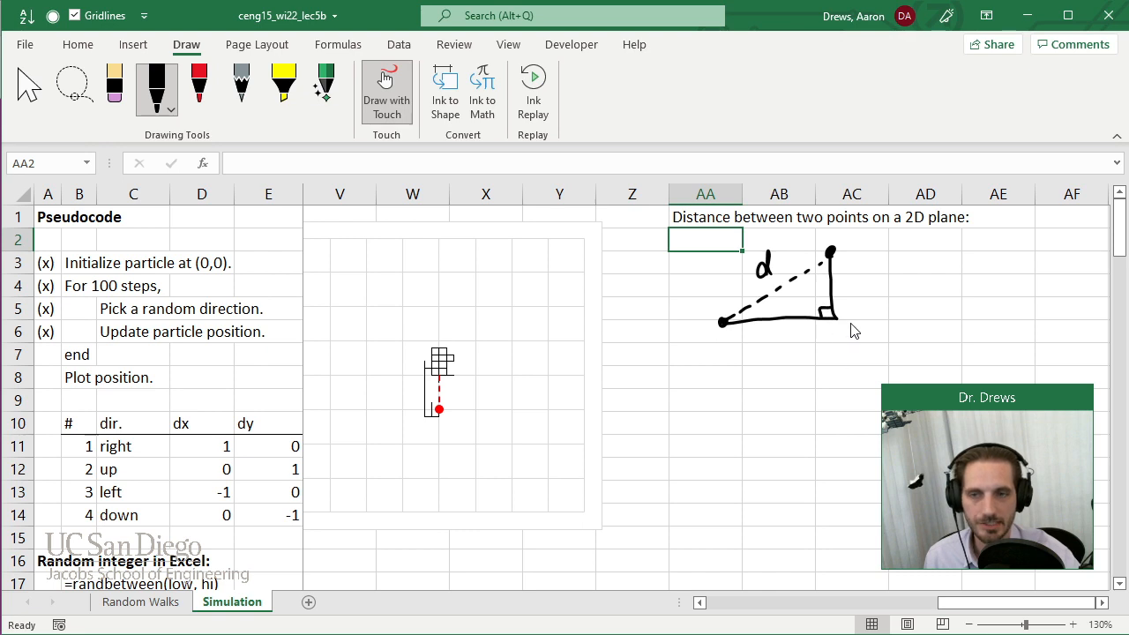
Label the triangle's horizontal leg Δx and its vertical leg Δy in black ink.
{"action": "mouse_move", "coordinate": [776, 338]}
{"action": "left_mouse_down"}
{"action": "mouse_move", "coordinate": [767, 341]}
{"action": "mouse_move", "coordinate": [777, 340]}
{"action": "left_mouse_up"}
{"action": "mouse_move", "coordinate": [782, 328]}
{"action": "left_mouse_down"}
{"action": "mouse_move", "coordinate": [797, 339]}
{"action": "mouse_move", "coordinate": [783, 344]}
{"action": "left_mouse_up"}
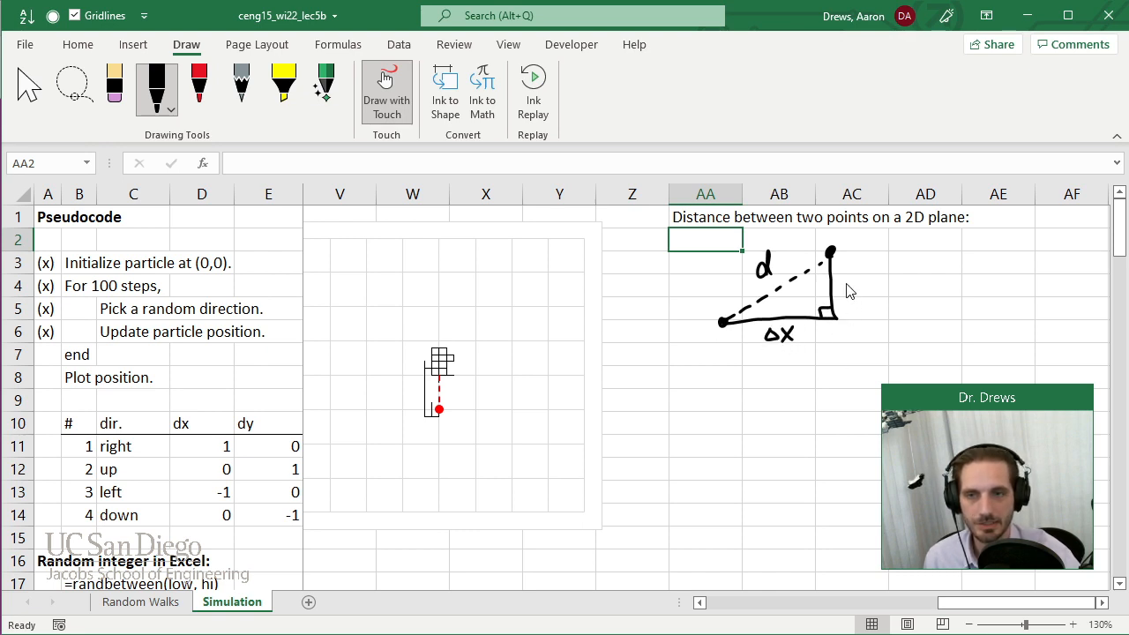
{"action": "left_click_drag", "start_coordinate": [846, 277], "coordinate": [858, 287]}
{"action": "left_click_drag", "start_coordinate": [863, 277], "coordinate": [855, 296]}
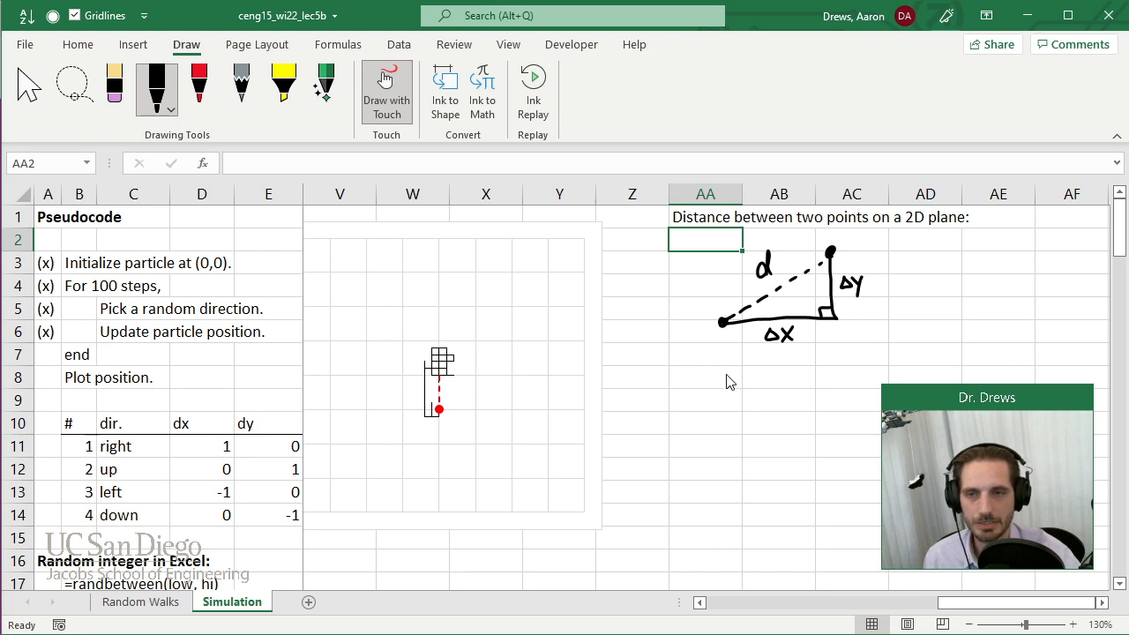
Handwrite the distance formula d = √((Δx)² + (Δy)²) below the triangle, redoing the final exponent and extending the root bar.
{"action": "mouse_move", "coordinate": [724, 377]}
{"action": "left_mouse_down"}
{"action": "mouse_move", "coordinate": [718, 386]}
{"action": "mouse_move", "coordinate": [747, 374]}
{"action": "left_mouse_up"}
{"action": "mouse_move", "coordinate": [736, 383]}
{"action": "left_mouse_down"}
{"action": "mouse_move", "coordinate": [772, 360]}
{"action": "mouse_move", "coordinate": [784, 386]}
{"action": "mouse_move", "coordinate": [810, 386]}
{"action": "left_mouse_up"}
{"action": "mouse_move", "coordinate": [810, 374]}
{"action": "left_mouse_down"}
{"action": "mouse_move", "coordinate": [775, 391]}
{"action": "mouse_move", "coordinate": [820, 388]}
{"action": "mouse_move", "coordinate": [835, 371]}
{"action": "mouse_move", "coordinate": [855, 377]}
{"action": "left_mouse_up"}
{"action": "mouse_move", "coordinate": [848, 369]}
{"action": "left_mouse_down"}
{"action": "mouse_move", "coordinate": [848, 385]}
{"action": "mouse_move", "coordinate": [871, 390]}
{"action": "mouse_move", "coordinate": [896, 380]}
{"action": "left_mouse_up"}
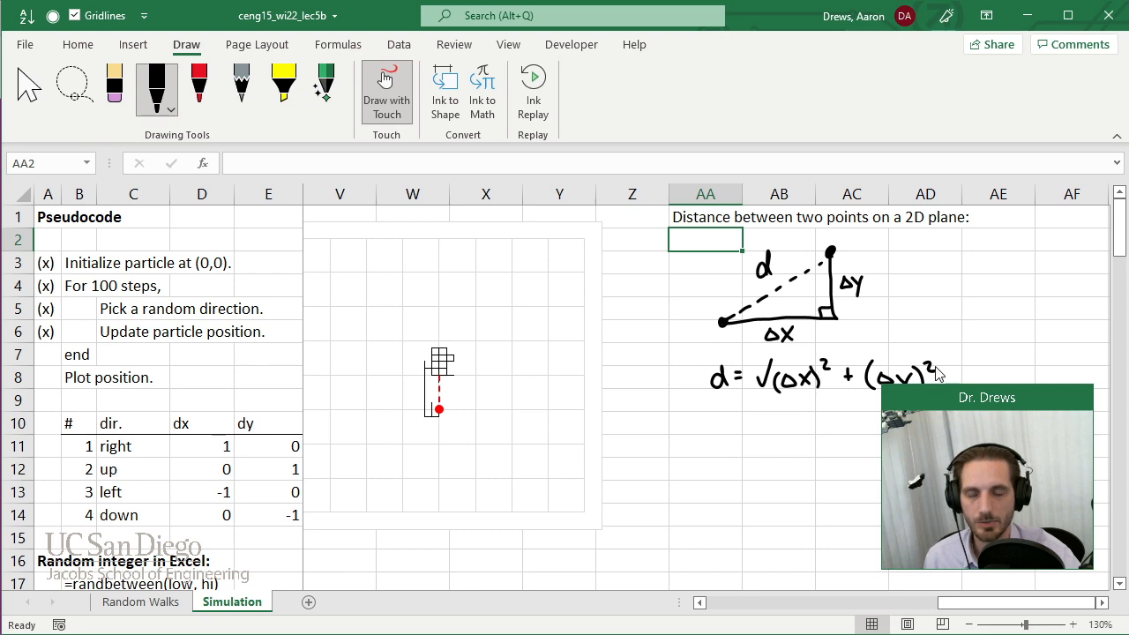
{"action": "key", "text": "ctrl+z"}
{"action": "mouse_move", "coordinate": [924, 362]}
{"action": "left_mouse_down"}
{"action": "mouse_move", "coordinate": [923, 387]}
{"action": "mouse_move", "coordinate": [937, 365]}
{"action": "left_mouse_up"}
{"action": "left_click_drag", "start_coordinate": [774, 357], "coordinate": [949, 354]}
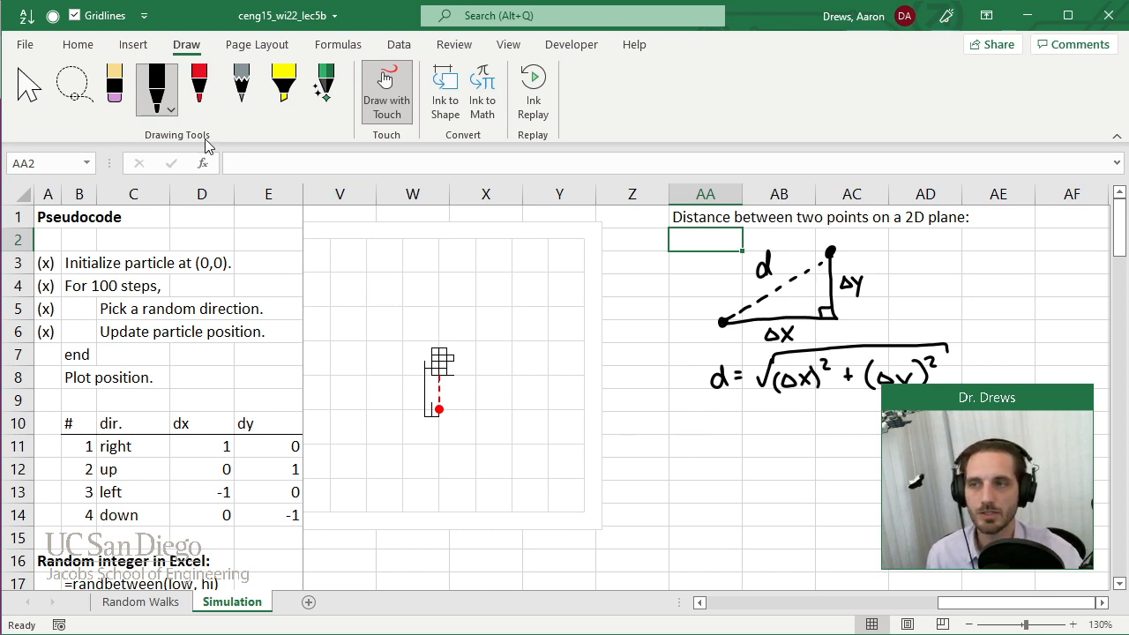
Draw a rising dashed red line below the formula and label it r in red ink.
{"action": "left_click", "coordinate": [199, 88]}
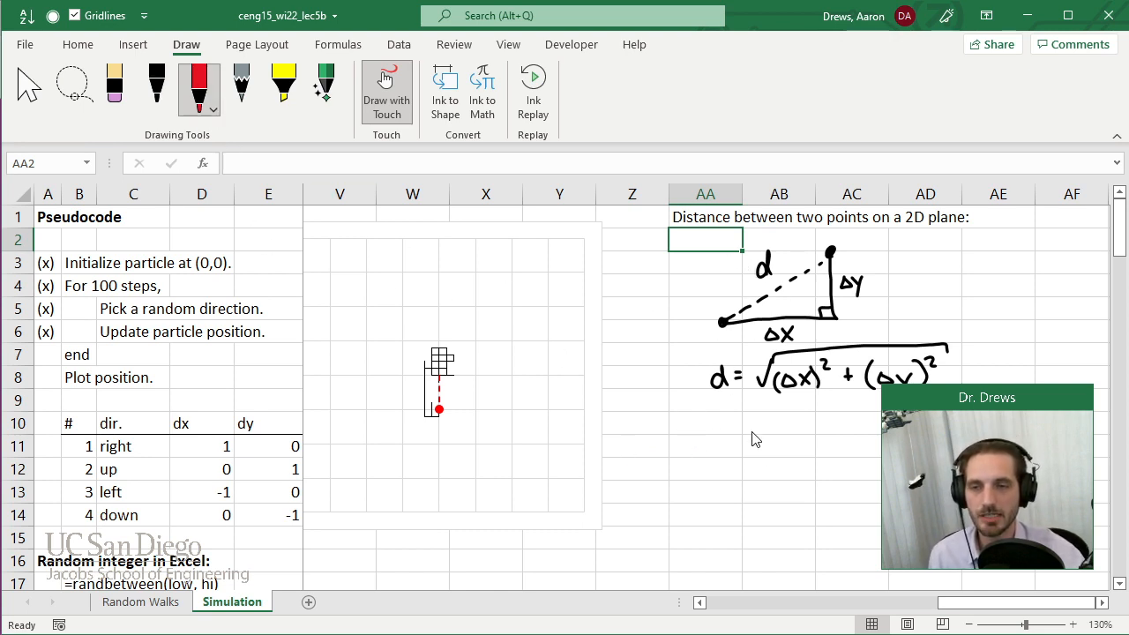
{"action": "left_click_drag", "start_coordinate": [667, 500], "coordinate": [761, 442]}
{"action": "left_click_drag", "start_coordinate": [693, 464], "coordinate": [705, 453]}
In black ink, mark the red dashed line's lower end with a dot labelled (0,0) and draw the triangle's horizontal and vertical legs.
{"action": "left_click", "coordinate": [157, 84]}
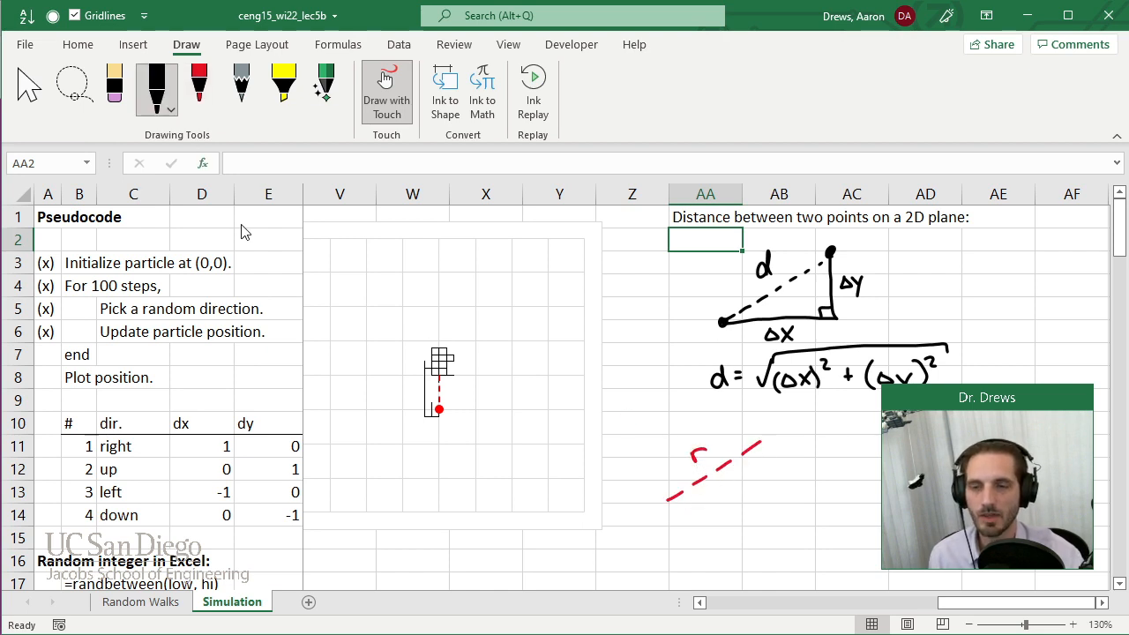
{"action": "left_click", "coordinate": [664, 501]}
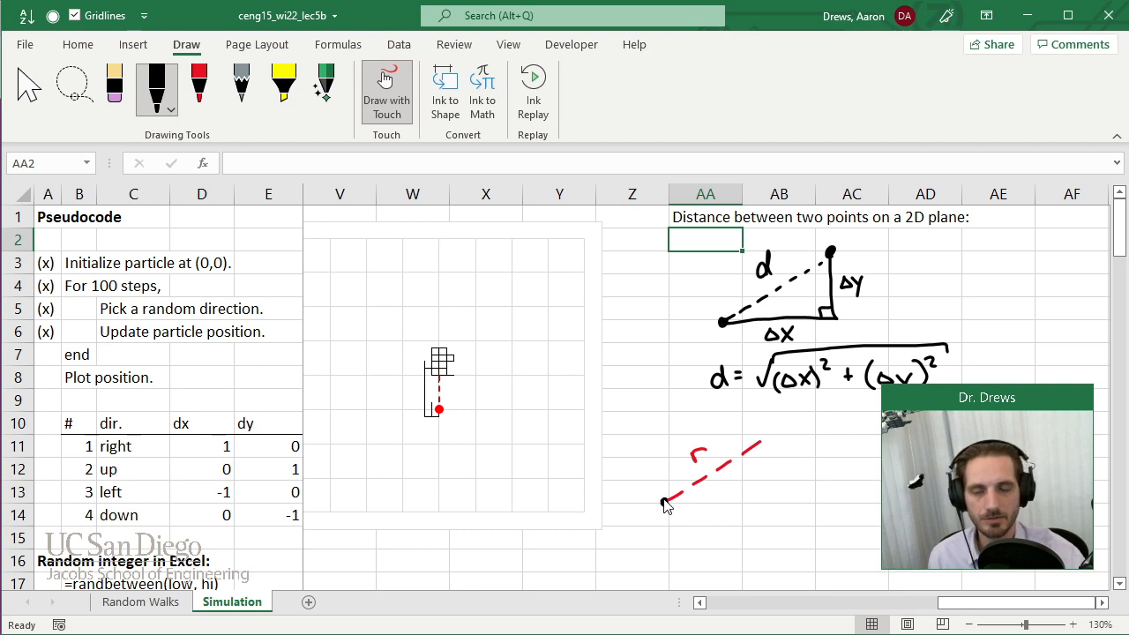
{"action": "mouse_move", "coordinate": [665, 502]}
{"action": "left_mouse_down"}
{"action": "mouse_move", "coordinate": [754, 500]}
{"action": "mouse_move", "coordinate": [761, 441]}
{"action": "left_mouse_up"}
{"action": "mouse_move", "coordinate": [624, 512]}
{"action": "left_mouse_down"}
{"action": "mouse_move", "coordinate": [620, 529]}
{"action": "mouse_move", "coordinate": [650, 518]}
{"action": "left_mouse_up"}
{"action": "left_click_drag", "start_coordinate": [654, 514], "coordinate": [661, 527]}
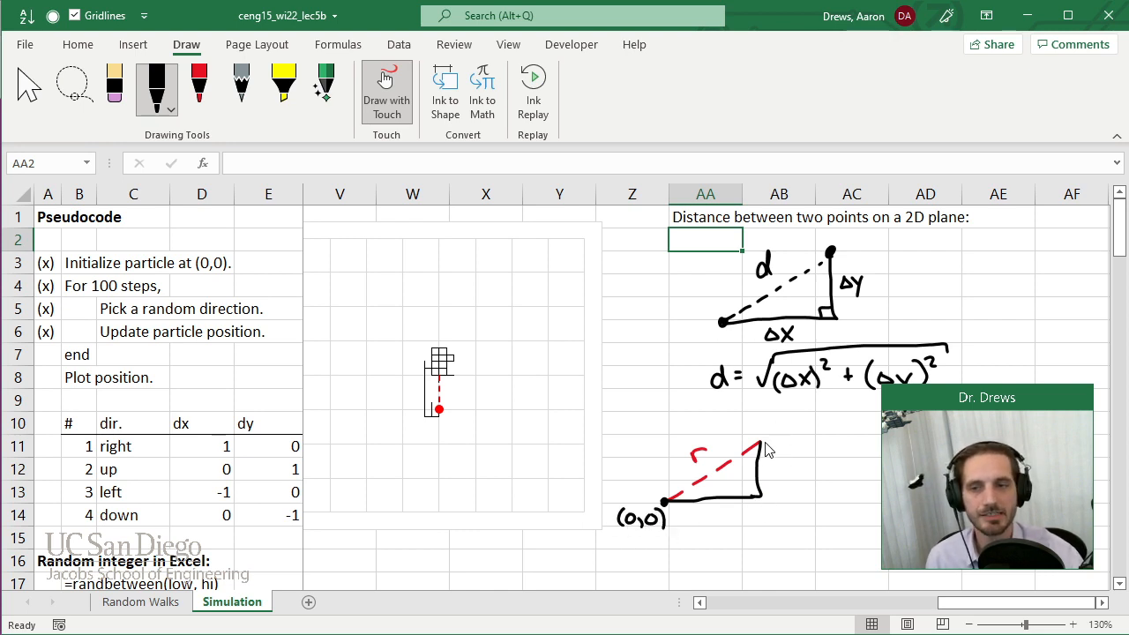
Label the upper end of the red dashed line (x,y) in black ink.
{"action": "mouse_move", "coordinate": [774, 424]}
{"action": "left_mouse_down"}
{"action": "mouse_move", "coordinate": [770, 441]}
{"action": "mouse_move", "coordinate": [788, 441]}
{"action": "left_mouse_up"}
{"action": "mouse_move", "coordinate": [789, 429]}
{"action": "left_mouse_down"}
{"action": "mouse_move", "coordinate": [778, 443]}
{"action": "mouse_move", "coordinate": [810, 441]}
{"action": "left_mouse_up"}
{"action": "mouse_move", "coordinate": [817, 429]}
{"action": "left_mouse_down"}
{"action": "mouse_move", "coordinate": [809, 450]}
{"action": "mouse_move", "coordinate": [824, 446]}
{"action": "left_mouse_up"}
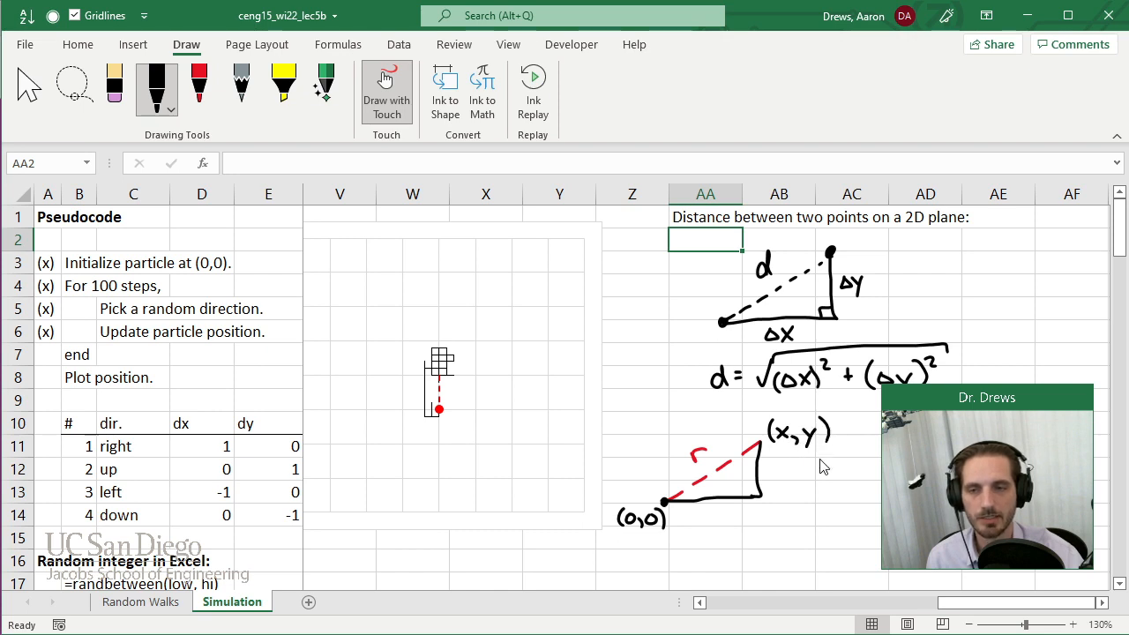
Handwrite the displacement formula r = √(x² + y²) beside the lower triangle, with r in red and the rest in black ink.
{"action": "left_click", "coordinate": [198, 84]}
{"action": "left_click_drag", "start_coordinate": [812, 496], "coordinate": [825, 484]}
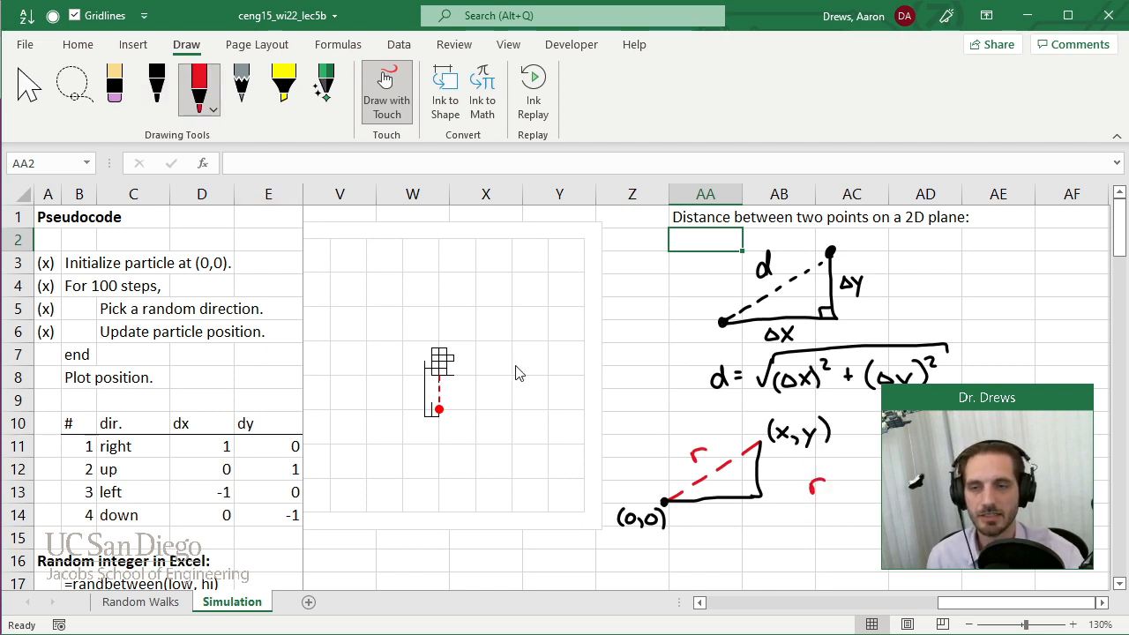
{"action": "left_click", "coordinate": [157, 84]}
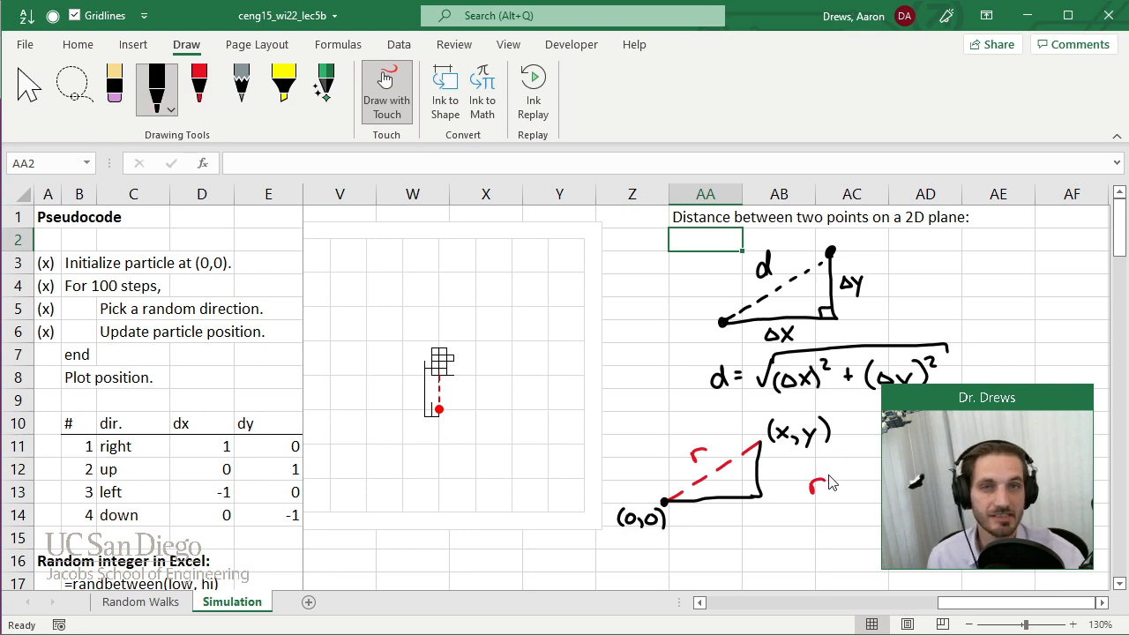
{"action": "left_click_drag", "start_coordinate": [833, 488], "coordinate": [873, 457]}
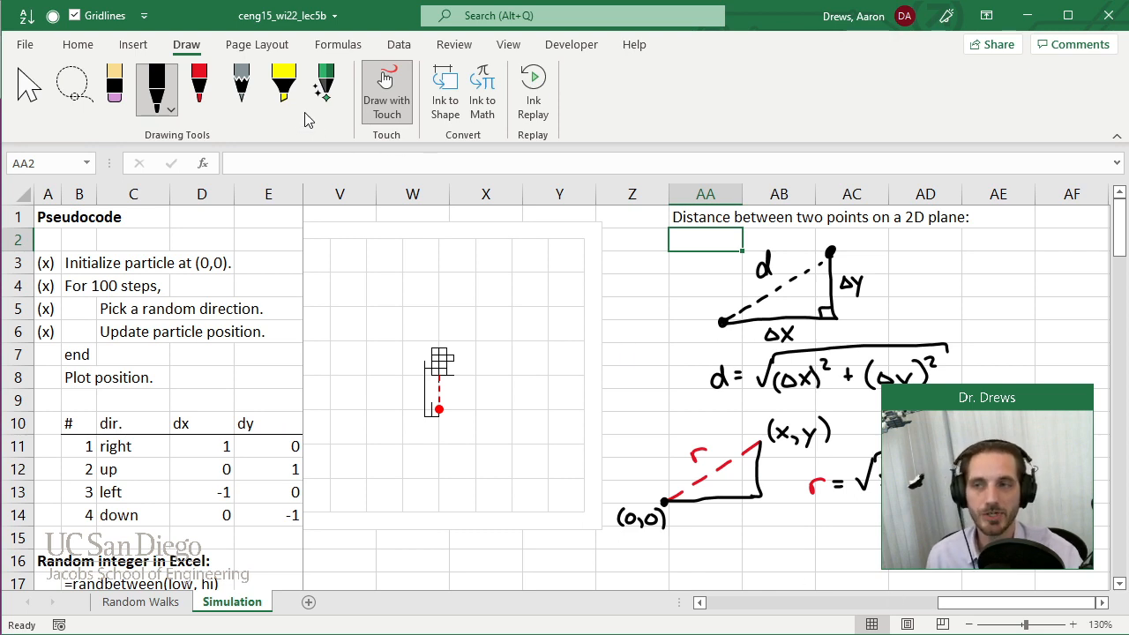
Highlight the (0,0) label and the Δx and Δy terms of the distance formula in yellow.
{"action": "left_click", "coordinate": [284, 85]}
{"action": "left_click_drag", "start_coordinate": [620, 519], "coordinate": [668, 518]}
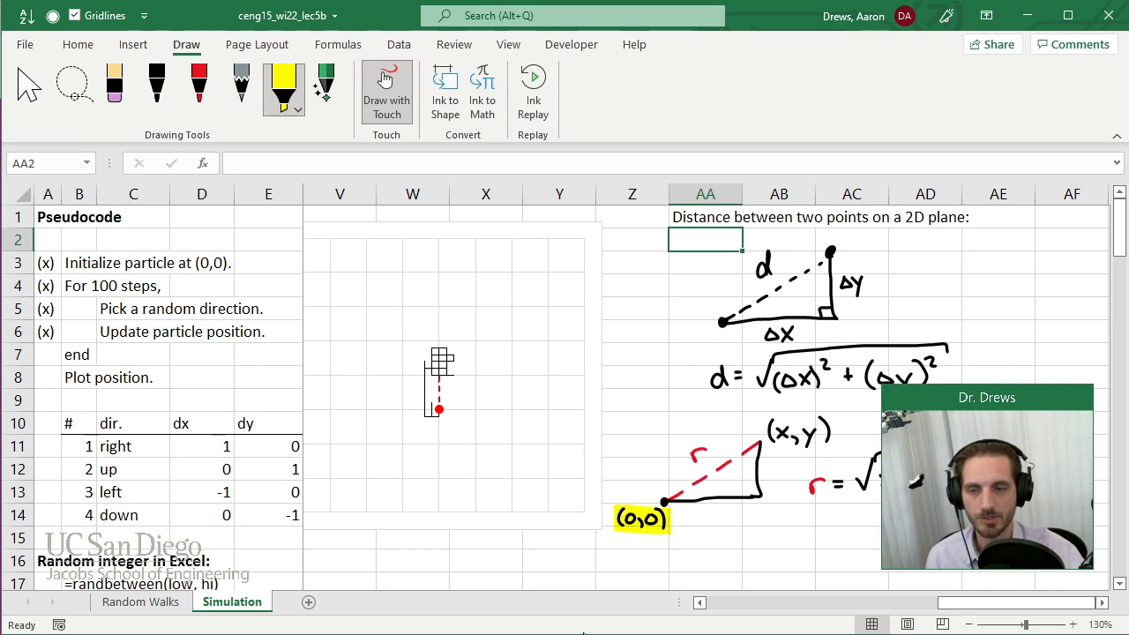
{"action": "left_click_drag", "start_coordinate": [776, 377], "coordinate": [825, 378]}
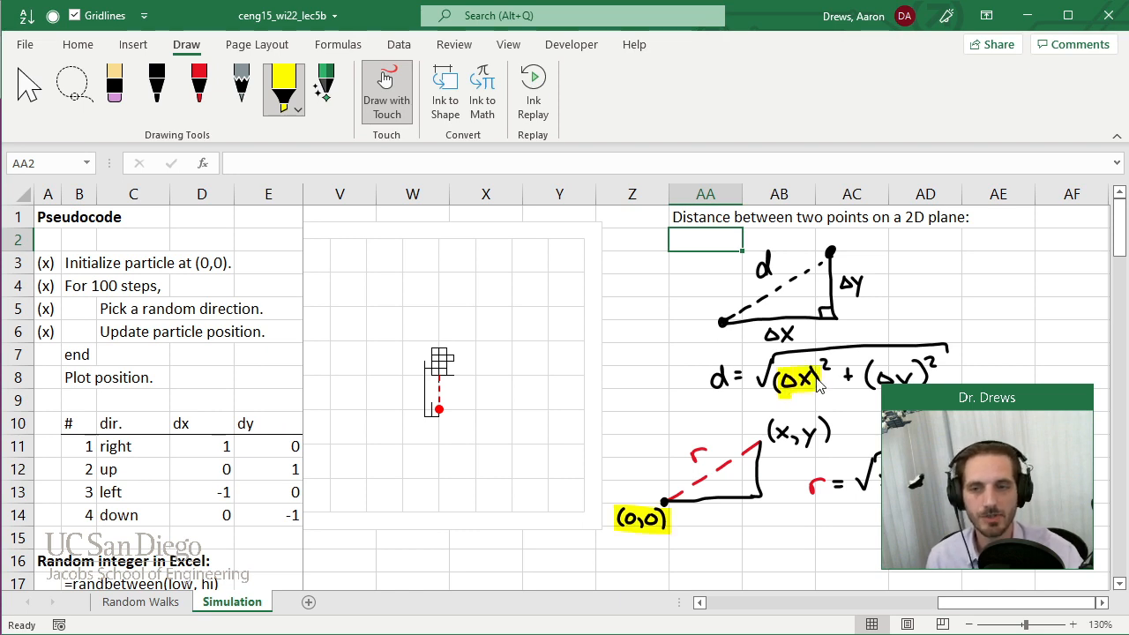
{"action": "left_click_drag", "start_coordinate": [919, 375], "coordinate": [874, 379]}
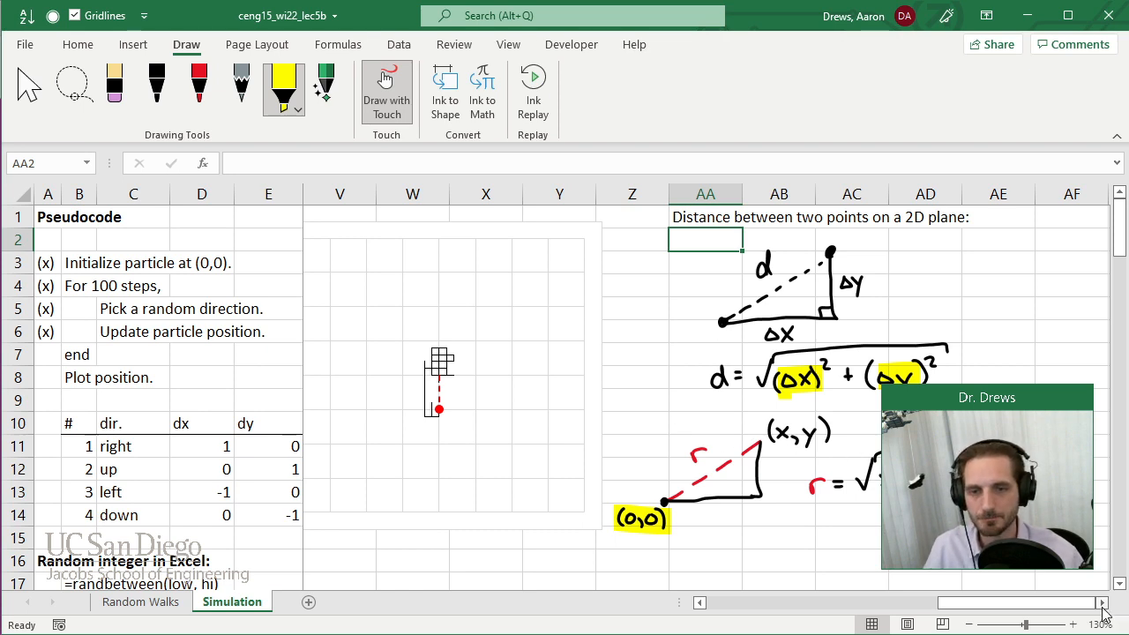
{"action": "scroll", "coordinate": [1108, 612], "scroll_direction": "right", "scroll_amount": 5}
{"action": "scroll", "coordinate": [997, 608], "scroll_direction": "left", "scroll_amount": 2}
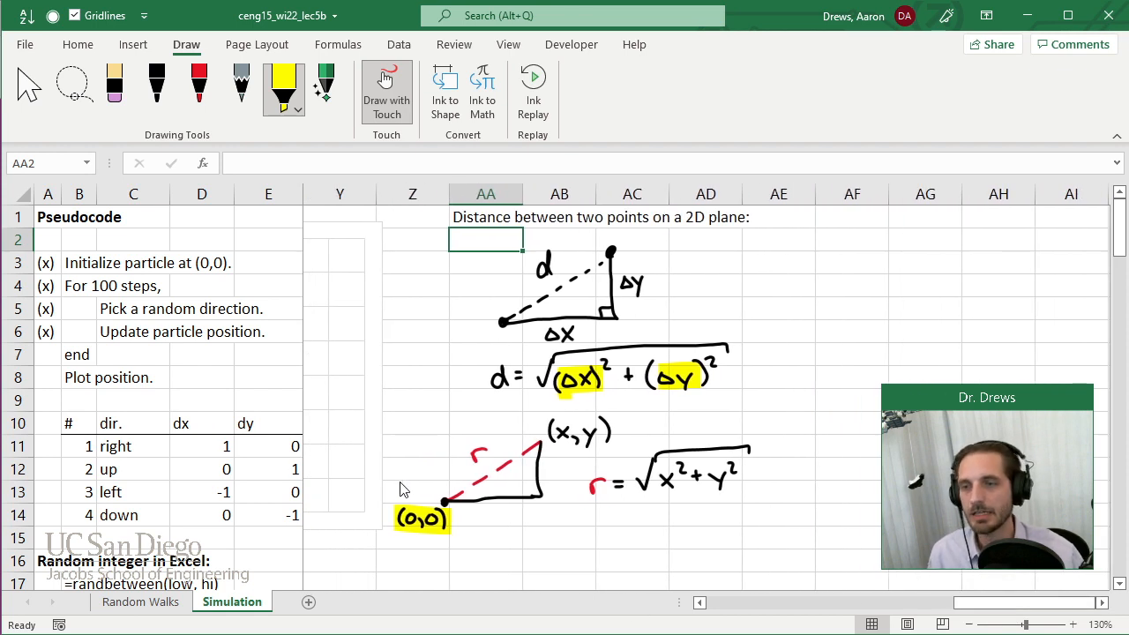
Undo the three yellow highlights on the (0,0) label and the formula terms.
{"action": "key", "text": "ctrl+z"}
{"action": "key", "text": "ctrl+z"}
{"action": "key", "text": "ctrl+z"}
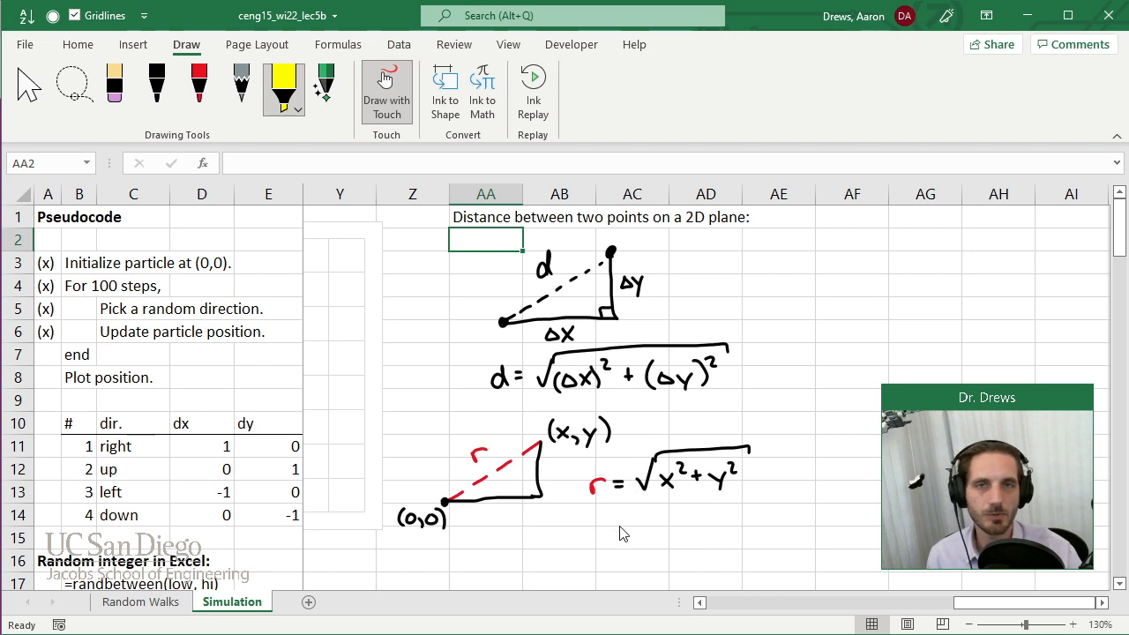
Highlight (0,0), x² + y² and the Δx and Δy terms in yellow to compare them, undoing every highlight again.
{"action": "left_click_drag", "start_coordinate": [397, 516], "coordinate": [446, 517]}
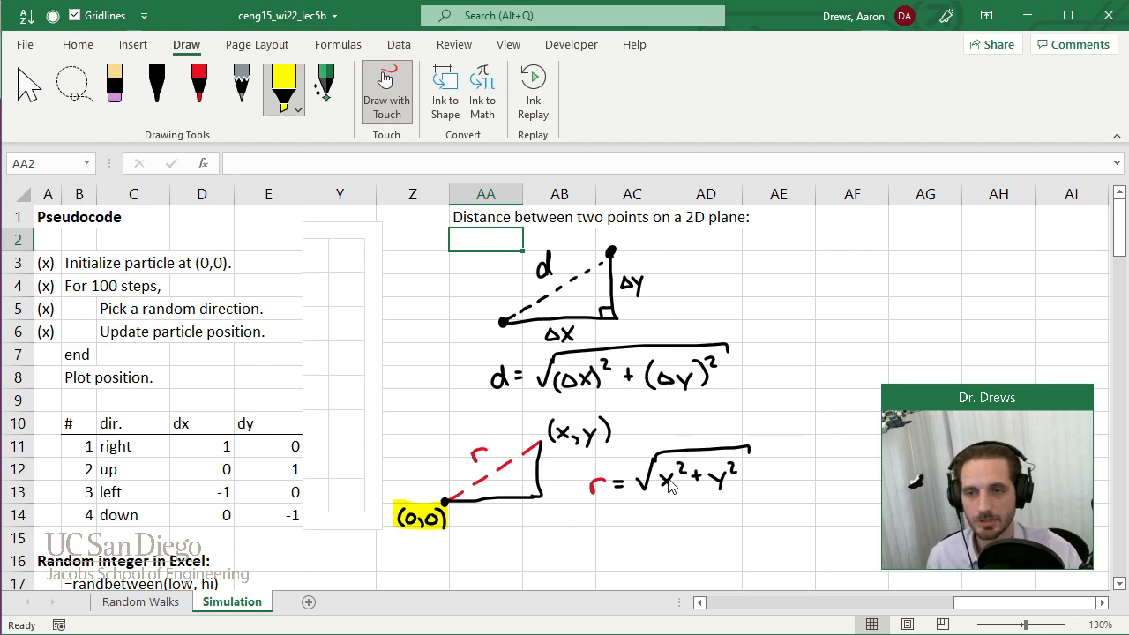
{"action": "left_click_drag", "start_coordinate": [660, 476], "coordinate": [745, 475]}
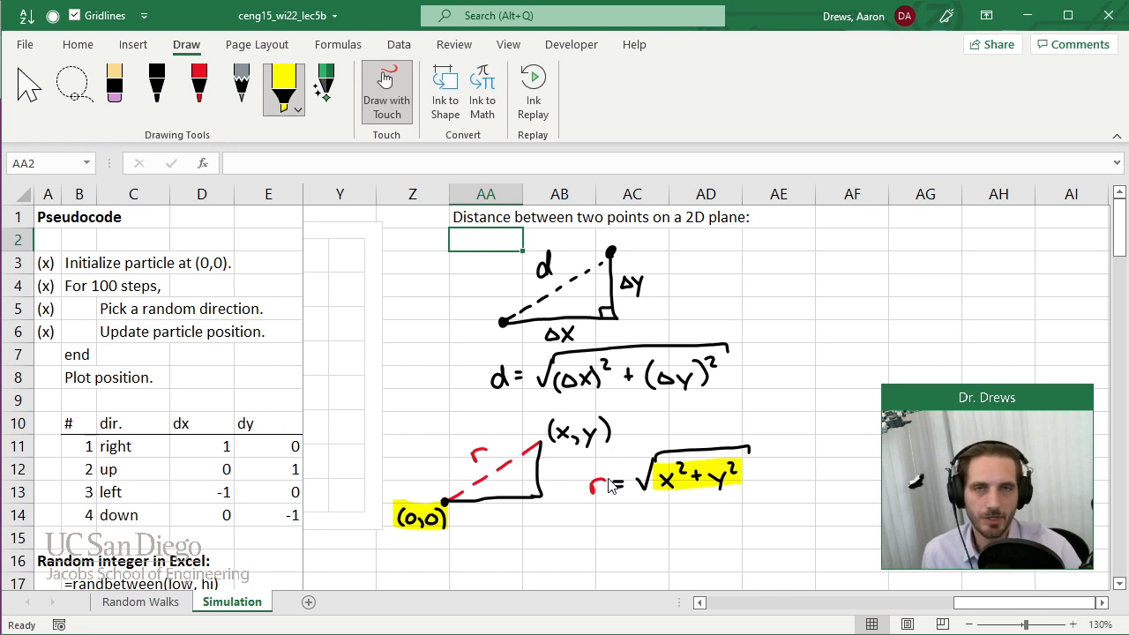
{"action": "key", "text": "ctrl+z"}
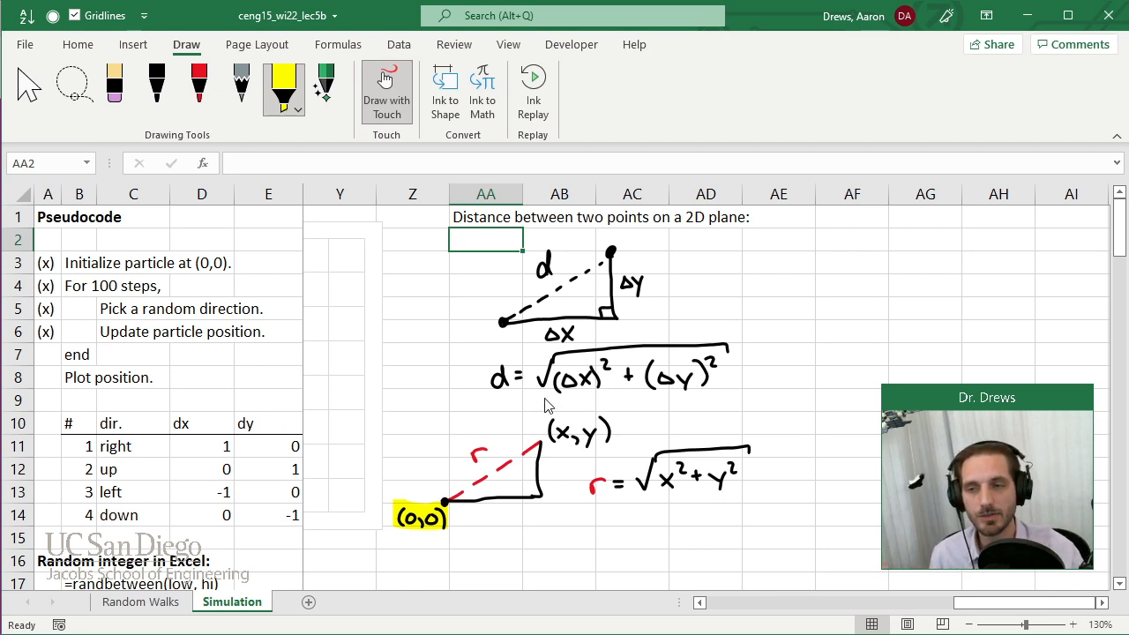
{"action": "left_click_drag", "start_coordinate": [559, 379], "coordinate": [697, 379]}
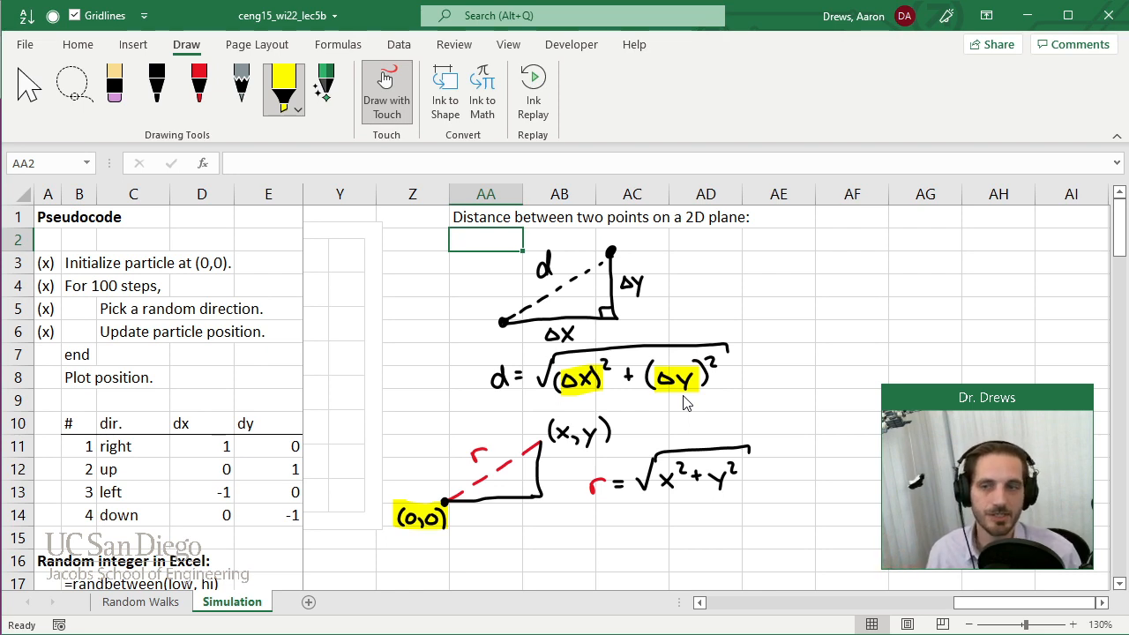
{"action": "key", "text": "ctrl+z"}
{"action": "key", "text": "ctrl+z"}
{"action": "key", "text": "ctrl+z"}
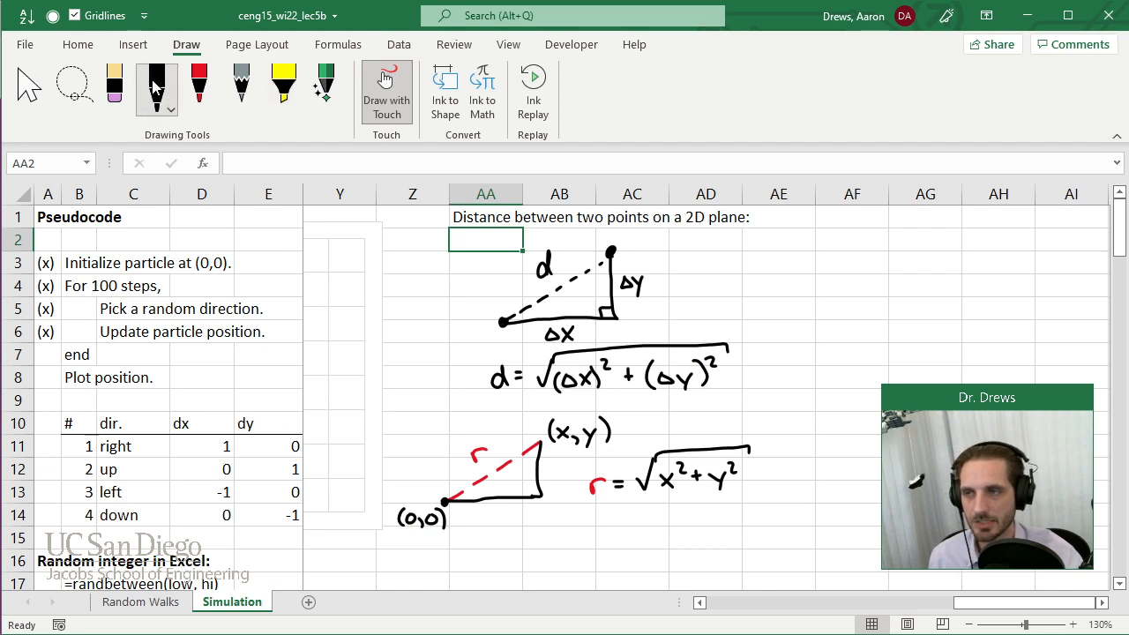
Leave inking mode and insert a new column before column R, beside the New values columns.
{"action": "left_click", "coordinate": [28, 88]}
{"action": "left_click", "coordinate": [456, 261]}
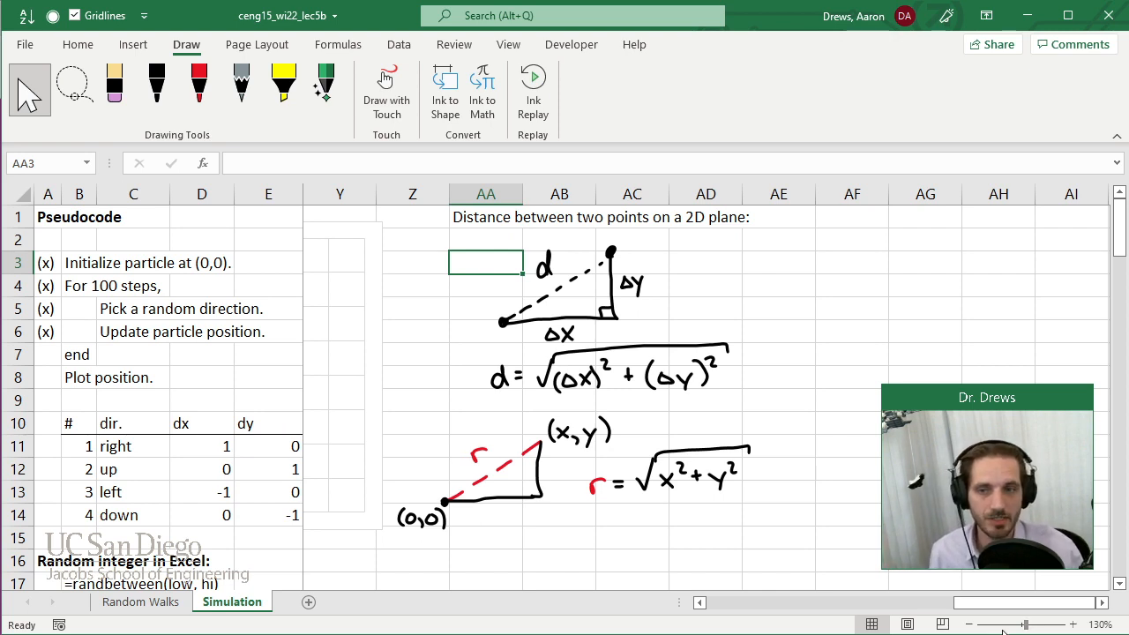
{"action": "left_click_drag", "start_coordinate": [1000, 607], "coordinate": [953, 610]}
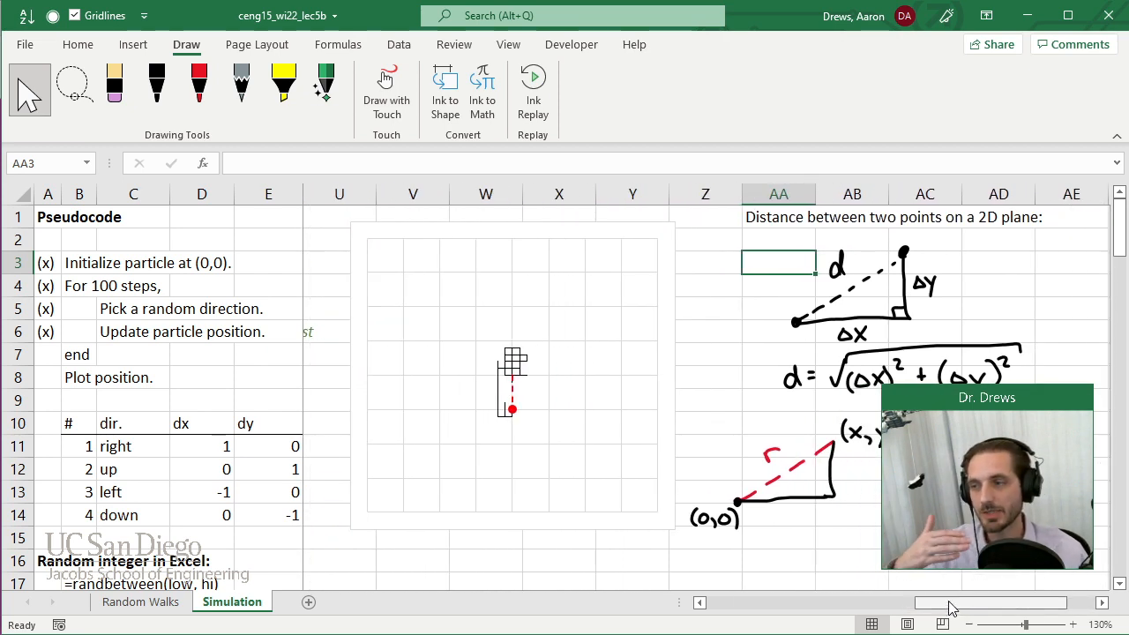
{"action": "left_click_drag", "start_coordinate": [951, 612], "coordinate": [852, 625]}
{"action": "right_click", "coordinate": [630, 199]}
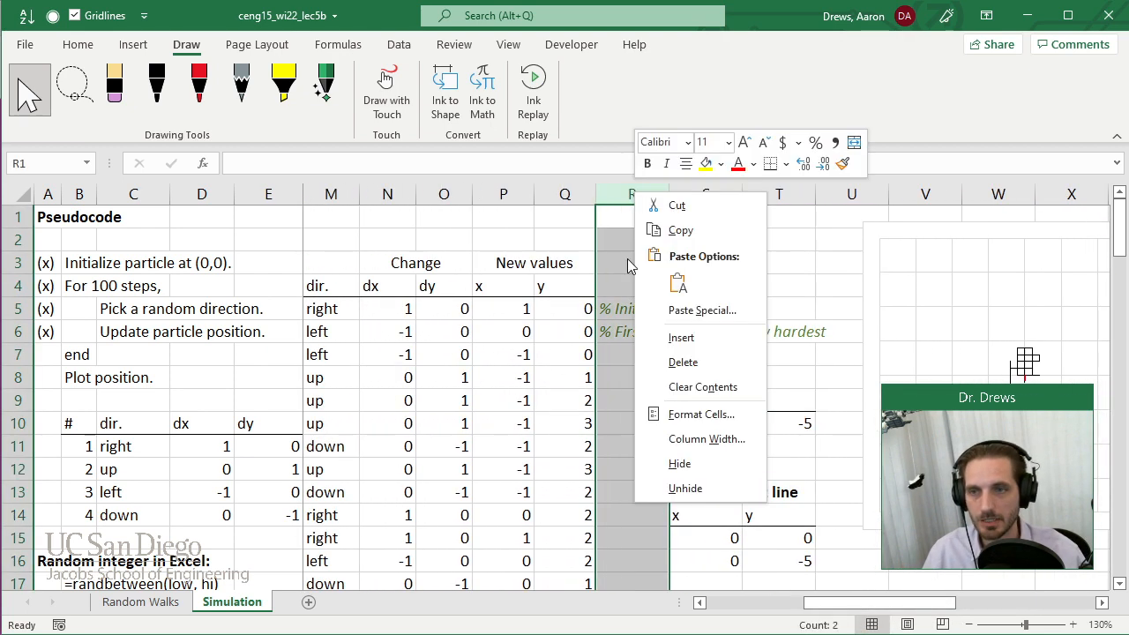
{"action": "left_click", "coordinate": [681, 337]}
Enter the header r in R4 of the new column and the heading Disp. above it in R3.
{"action": "left_click", "coordinate": [643, 291]}
{"action": "type", "text": "r"}
{"action": "key", "text": "Return"}
{"action": "key", "text": "Up"}
{"action": "key", "text": "Up"}
{"action": "type", "text": "Disp."}
{"action": "key", "text": "Return"}
{"action": "key", "text": "Return"}
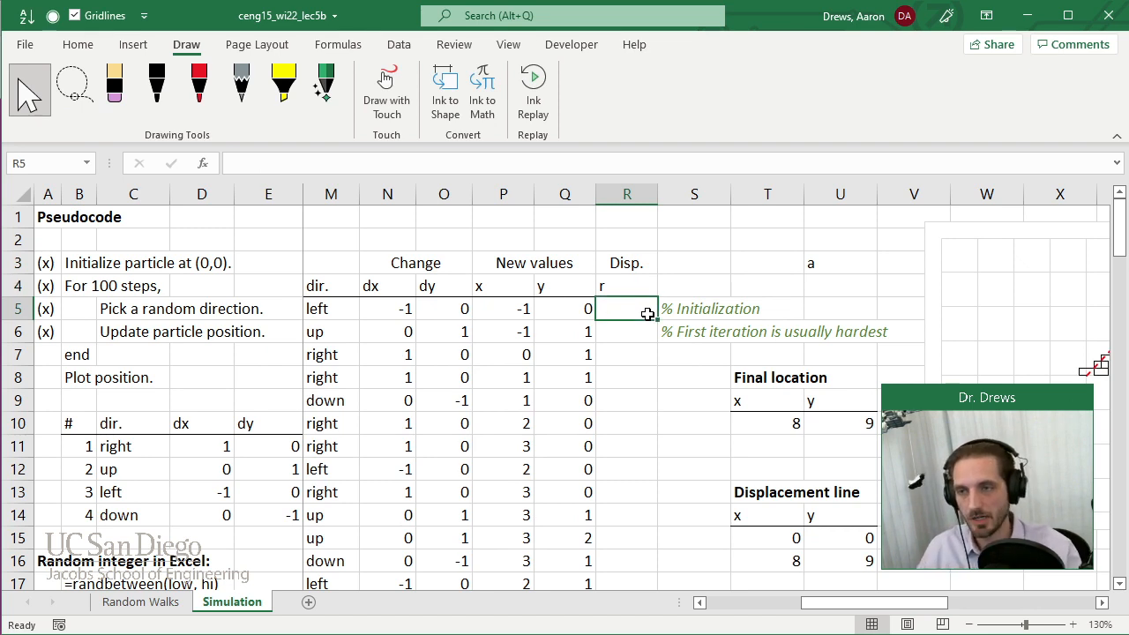
Narrow columns M through Q and the old-value columns J and K so the table takes less width.
{"action": "left_click_drag", "start_coordinate": [803, 604], "coordinate": [754, 603]}
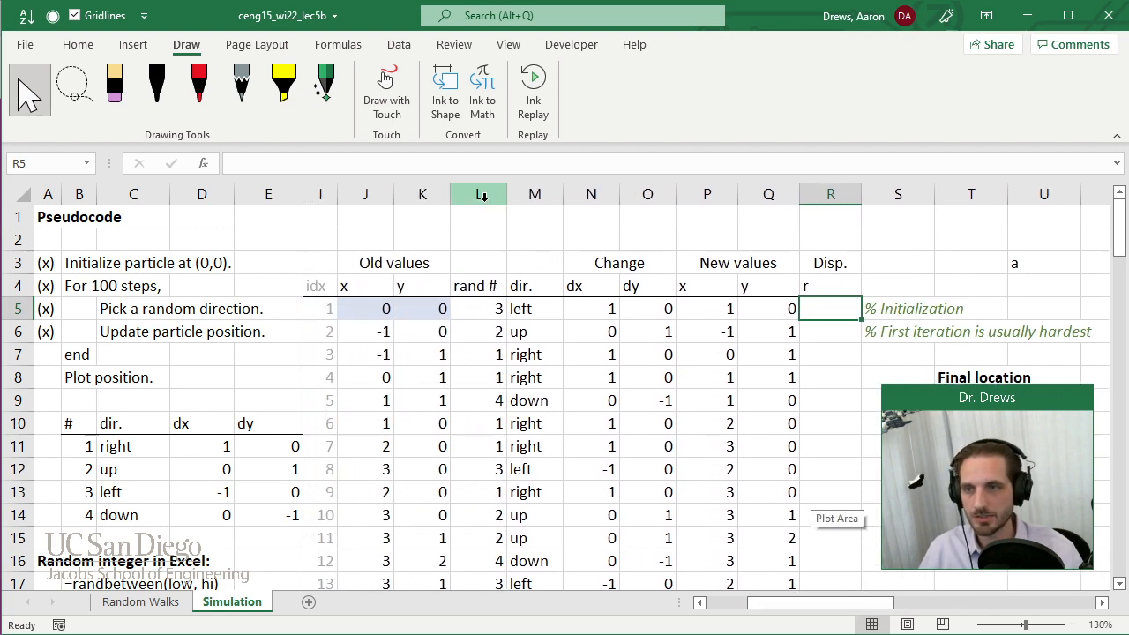
{"action": "left_click_drag", "start_coordinate": [535, 196], "coordinate": [720, 196]}
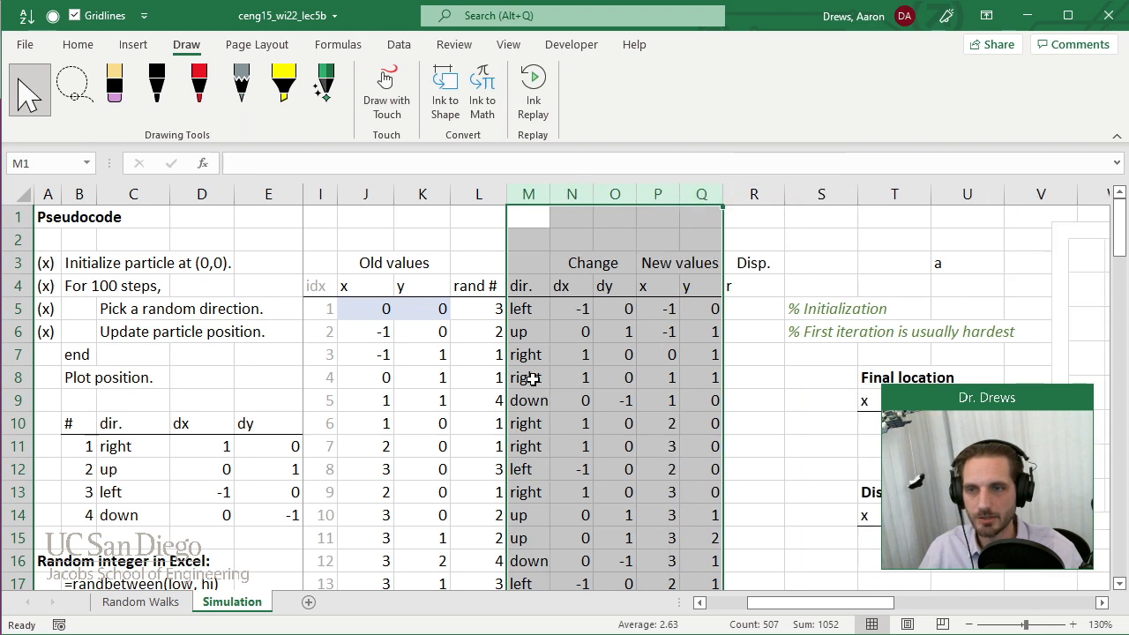
{"action": "left_click", "coordinate": [529, 378]}
{"action": "left_click_drag", "start_coordinate": [420, 194], "coordinate": [378, 195]}
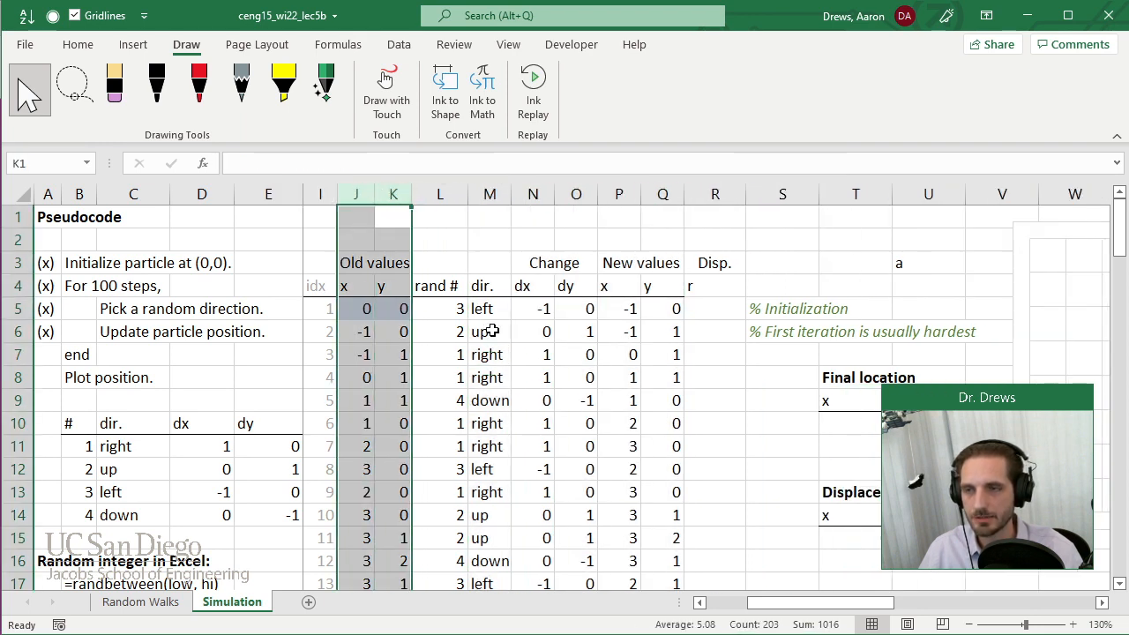
Enter the displacement formula =sqrt(J5^2+K5^2) in R5, using the old x and y values.
{"action": "left_click", "coordinate": [713, 288]}
{"action": "left_click", "coordinate": [78, 44]}
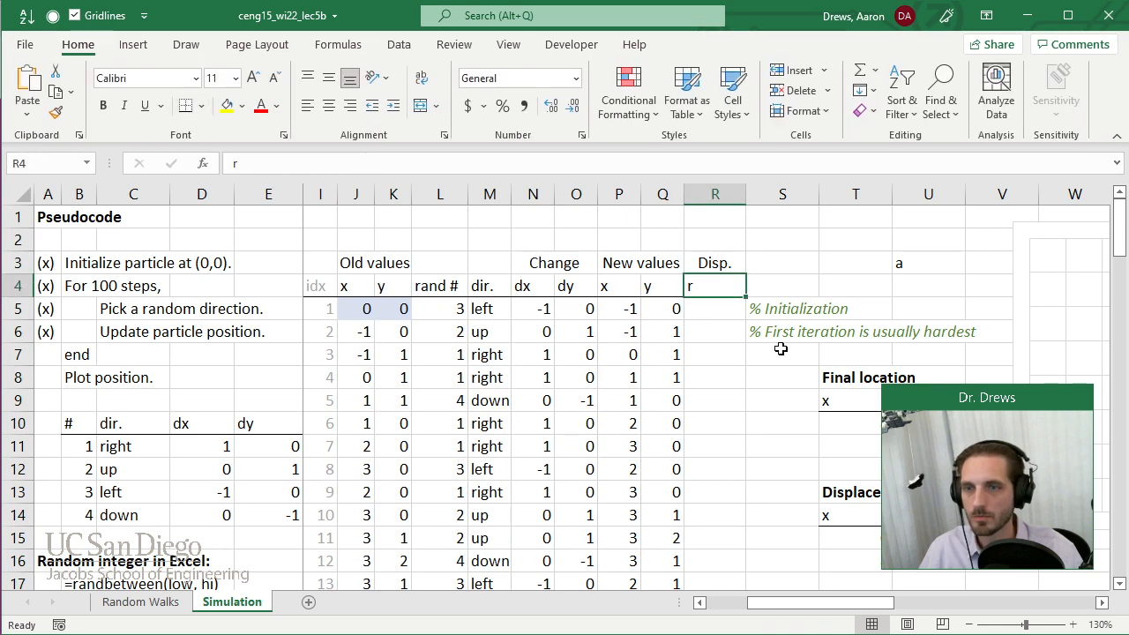
{"action": "left_click", "coordinate": [718, 316]}
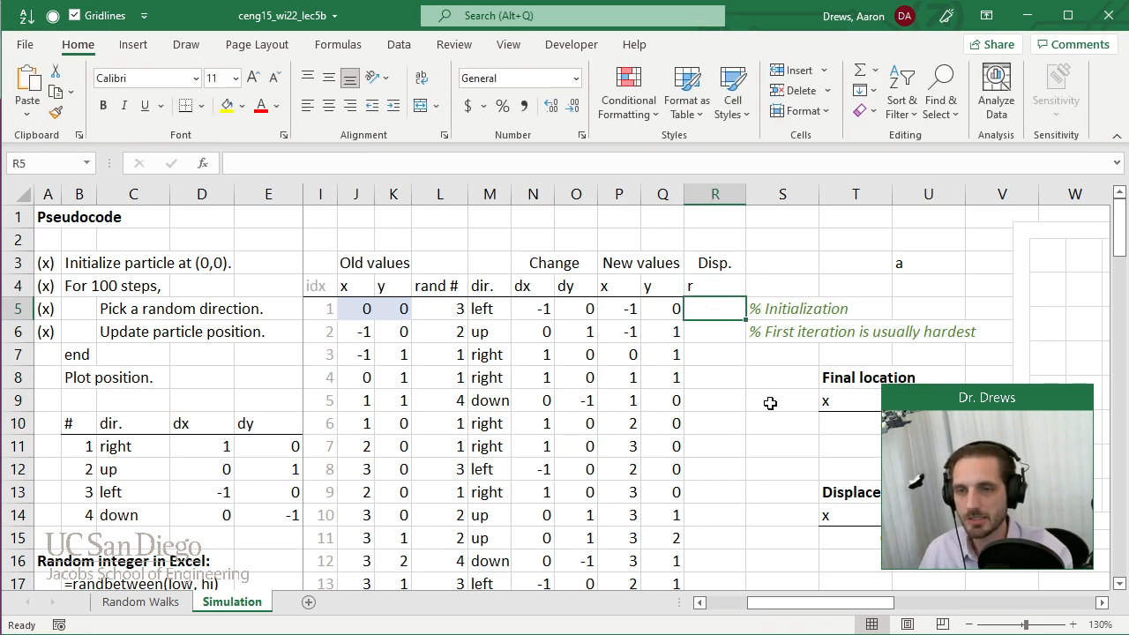
{"action": "type", "text": "=sqrt("}
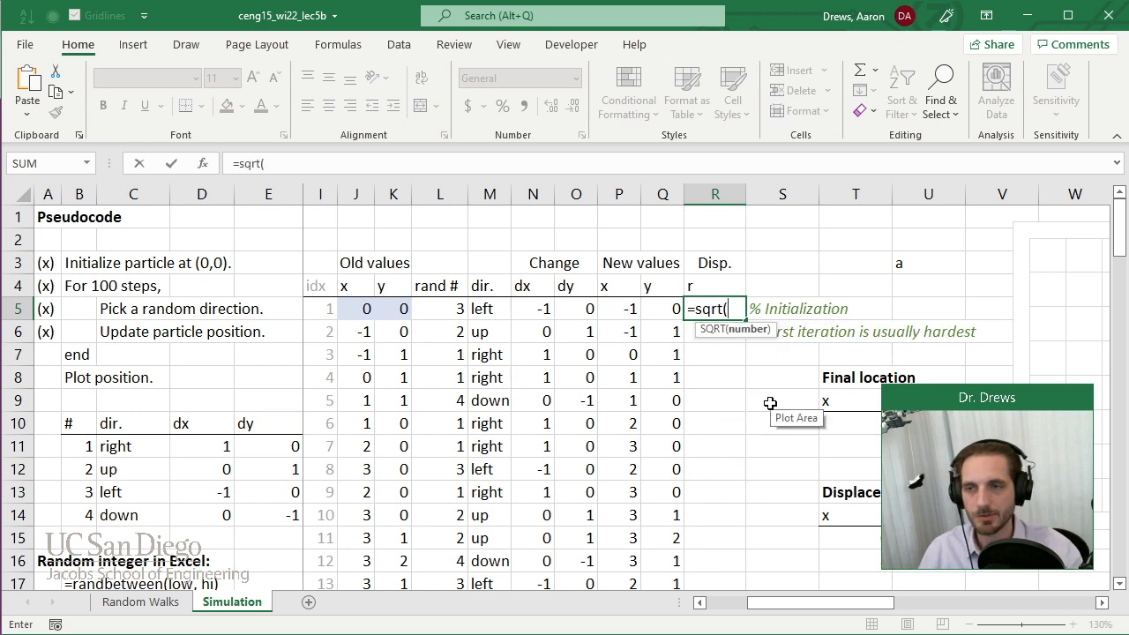
{"action": "key", "text": "Left"}
{"action": "key", "text": "Left"}
{"action": "key", "text": "Left"}
{"action": "key", "text": "Left"}
{"action": "key", "text": "Left"}
{"action": "key", "text": "Left"}
{"action": "key", "text": "Left"}
{"action": "key", "text": "Left"}
{"action": "type", "text": "^2+"}
{"action": "key", "text": "Left"}
{"action": "key", "text": "Left"}
{"action": "key", "text": "Left"}
{"action": "key", "text": "Left"}
{"action": "key", "text": "Left"}
{"action": "key", "text": "Left"}
{"action": "key", "text": "Left"}
{"action": "key", "text": "Left"}
{"action": "key", "text": "Right"}
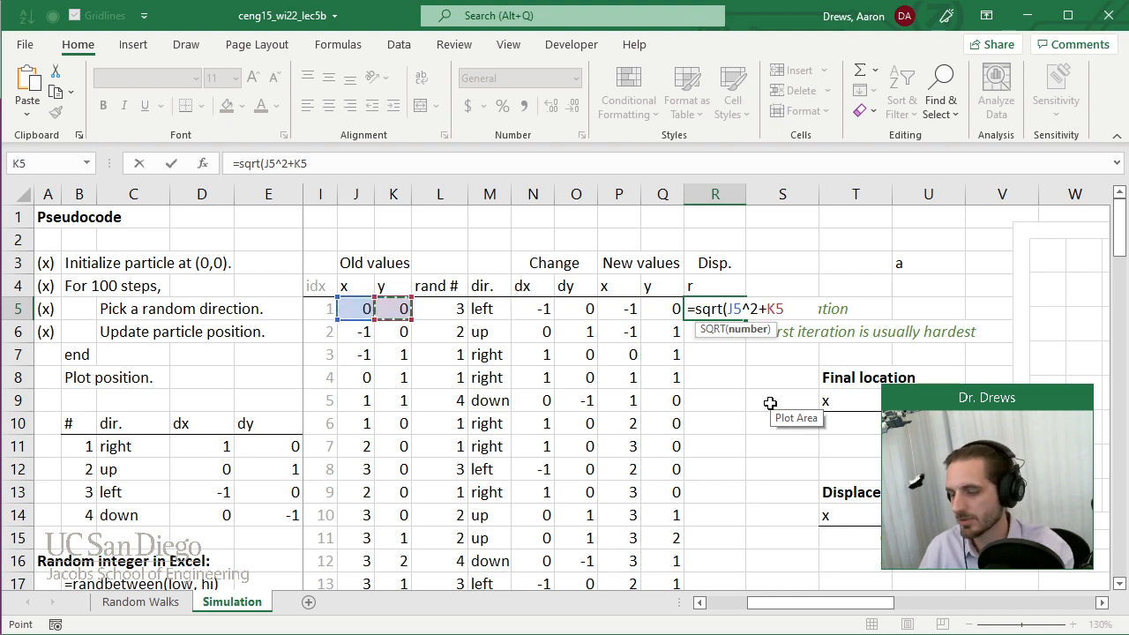
{"action": "type", "text": "^2)"}
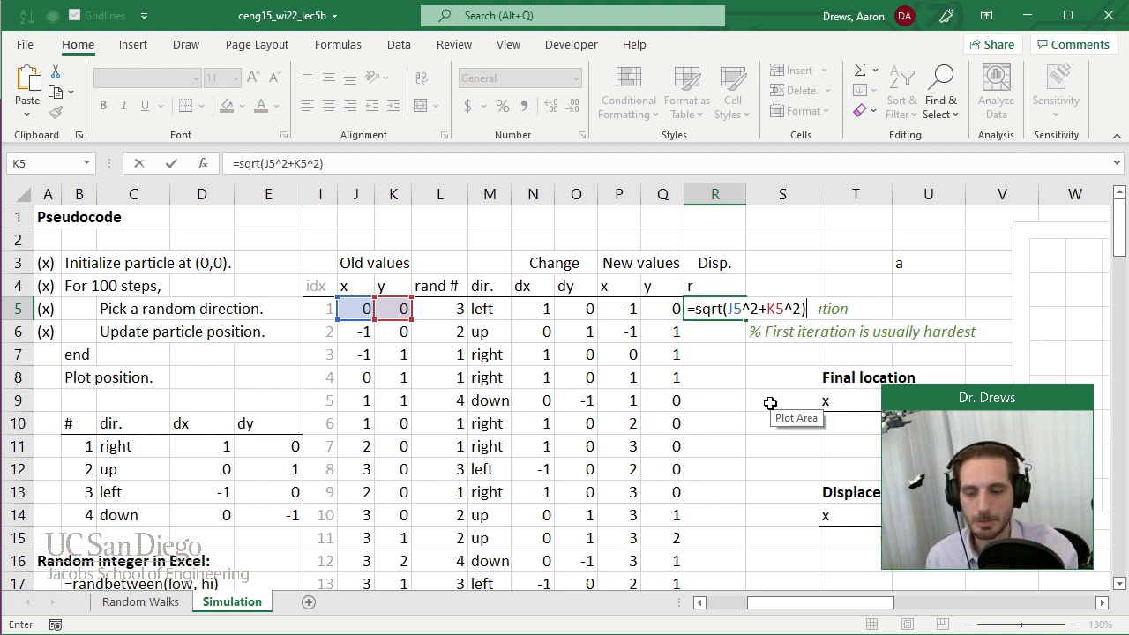
{"action": "key", "text": "Return"}
Narrow column R and fill the R5 displacement formula down through all simulation rows.
{"action": "left_click_drag", "start_coordinate": [746, 195], "coordinate": [727, 195]}
{"action": "left_click", "coordinate": [711, 312]}
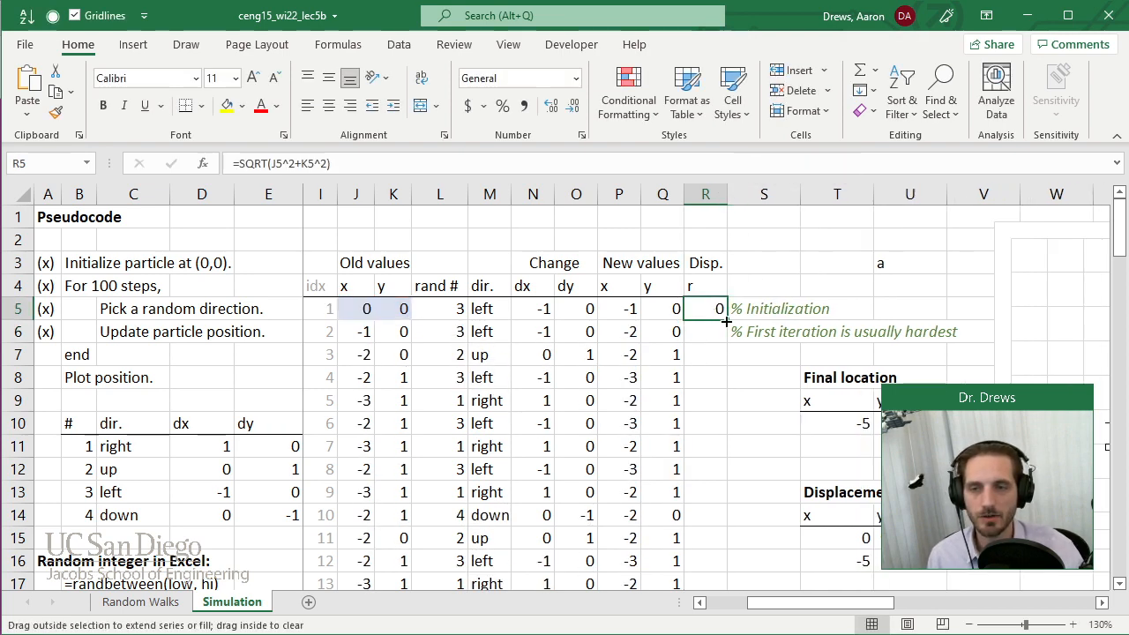
{"action": "double_click", "coordinate": [727, 321]}
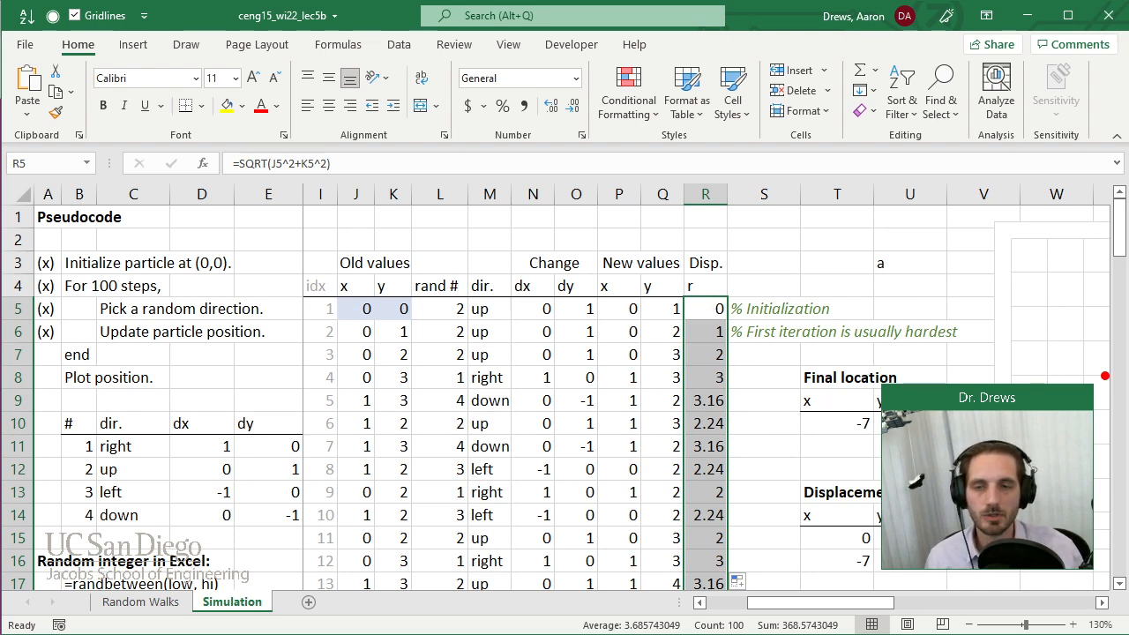
{"action": "scroll", "coordinate": [715, 313], "scroll_direction": "down", "scroll_amount": 2}
{"action": "scroll", "coordinate": [727, 303], "scroll_direction": "up", "scroll_amount": 2}
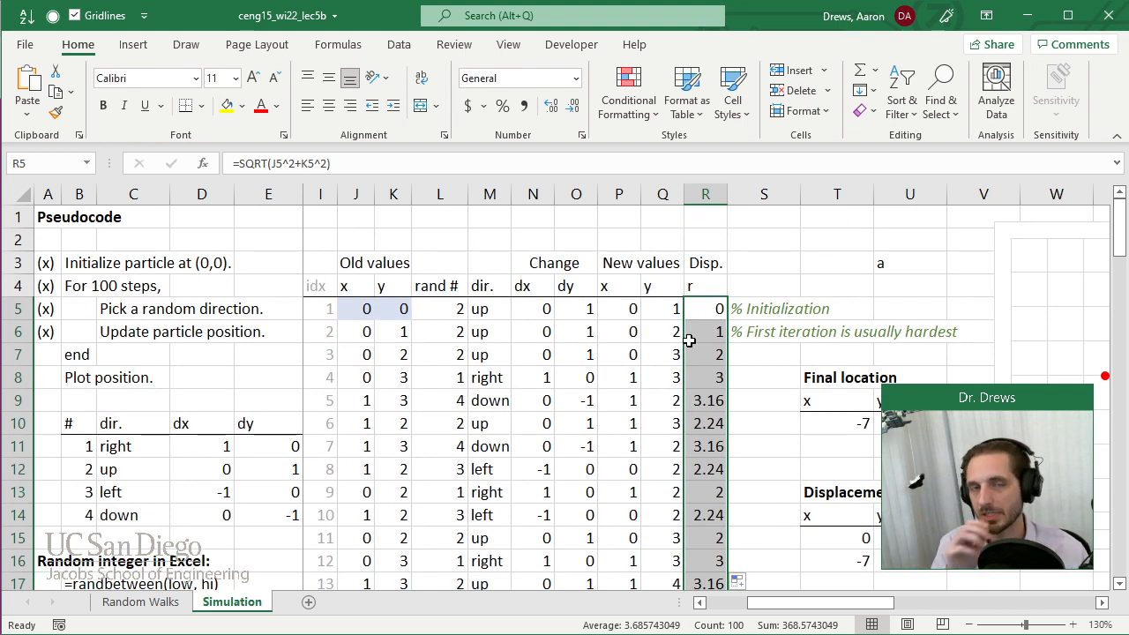
Enter the bold title Summary Displacement Table in T19, below the Displacement line table.
{"action": "left_click_drag", "start_coordinate": [866, 609], "coordinate": [944, 614]}
{"action": "scroll", "coordinate": [757, 423], "scroll_direction": "down", "scroll_amount": 3}
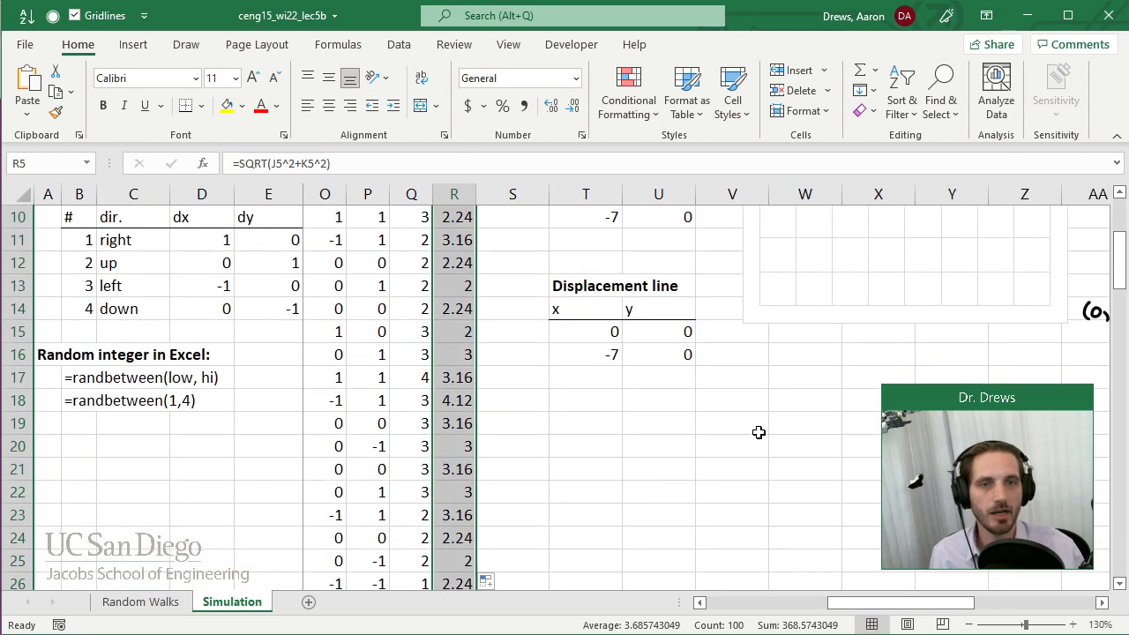
{"action": "left_click", "coordinate": [584, 420]}
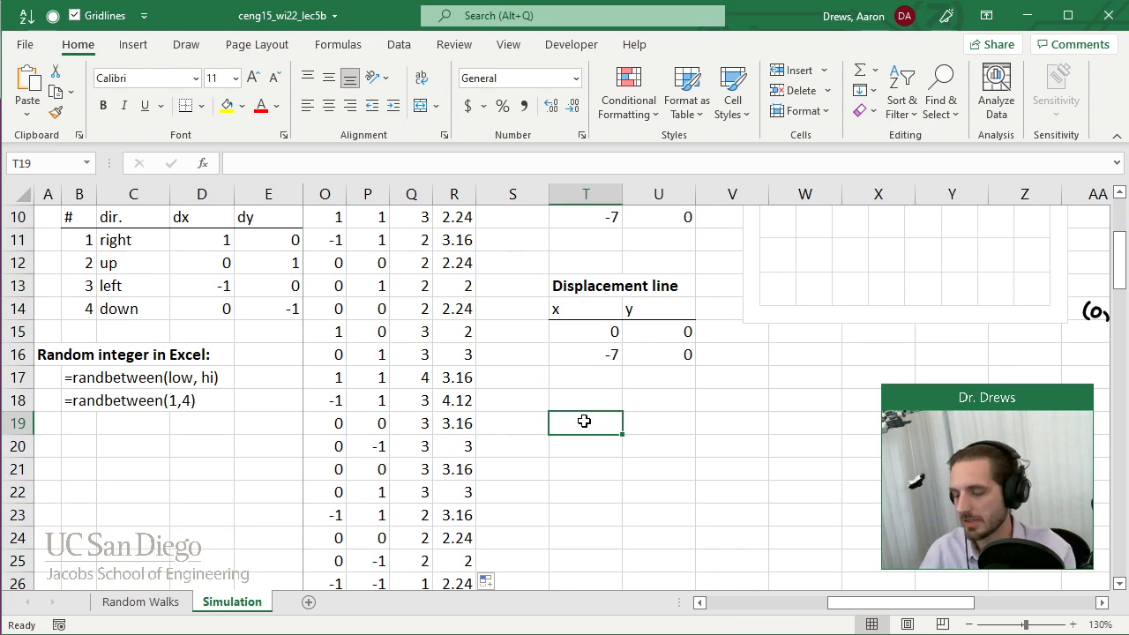
{"action": "type", "text": "Summary Disp"}
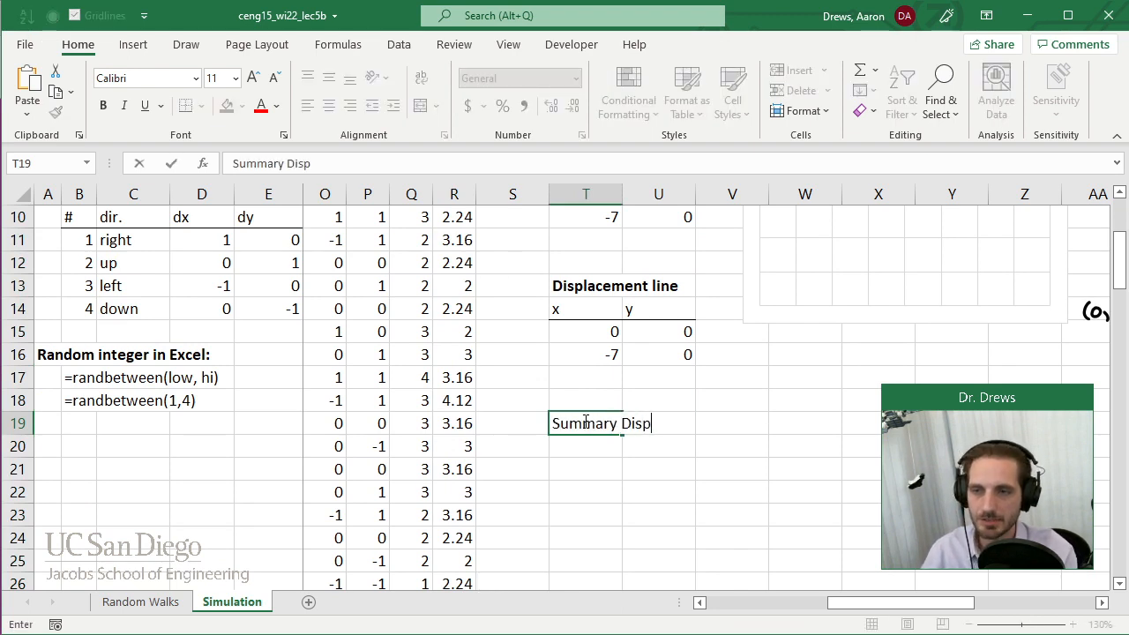
{"action": "type", "text": "lacement Table"}
{"action": "key", "text": "Return"}
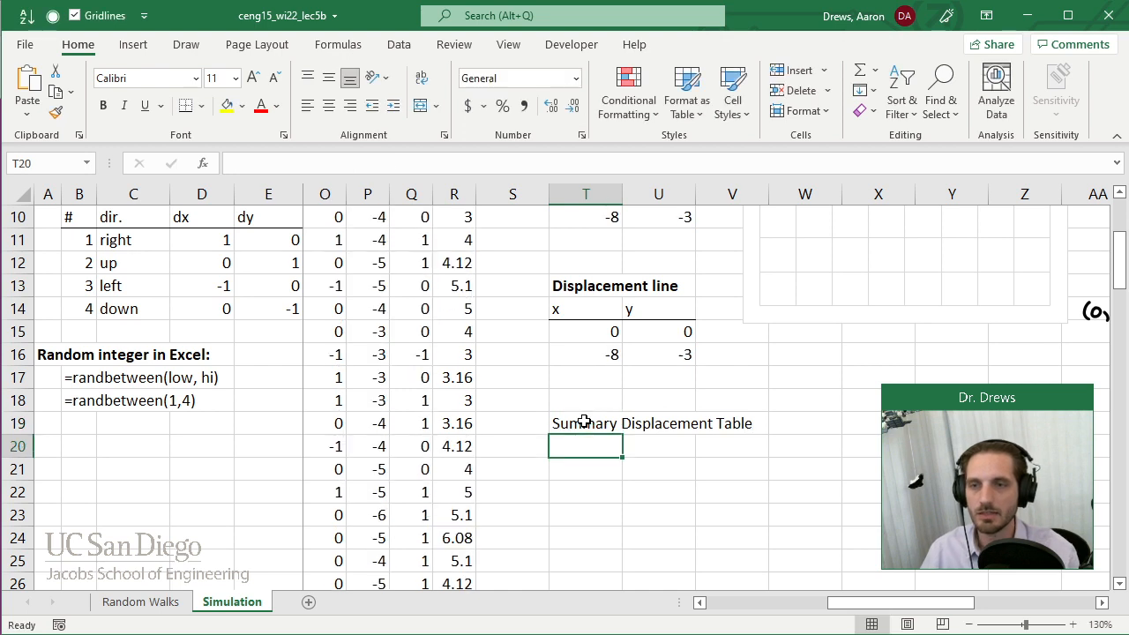
{"action": "left_click", "coordinate": [576, 421]}
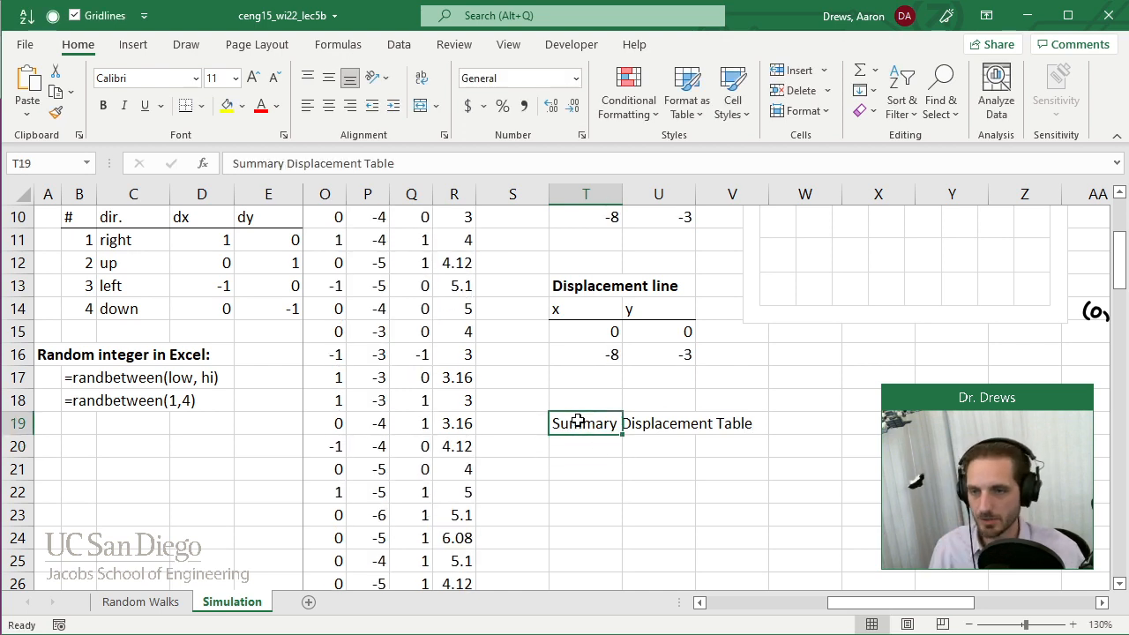
{"action": "key", "text": "ctrl+b"}
Enter the header Steps in T20 and list the step counts 1, 2, 5, 10 and 20 in T21 through T25.
{"action": "left_click", "coordinate": [601, 450]}
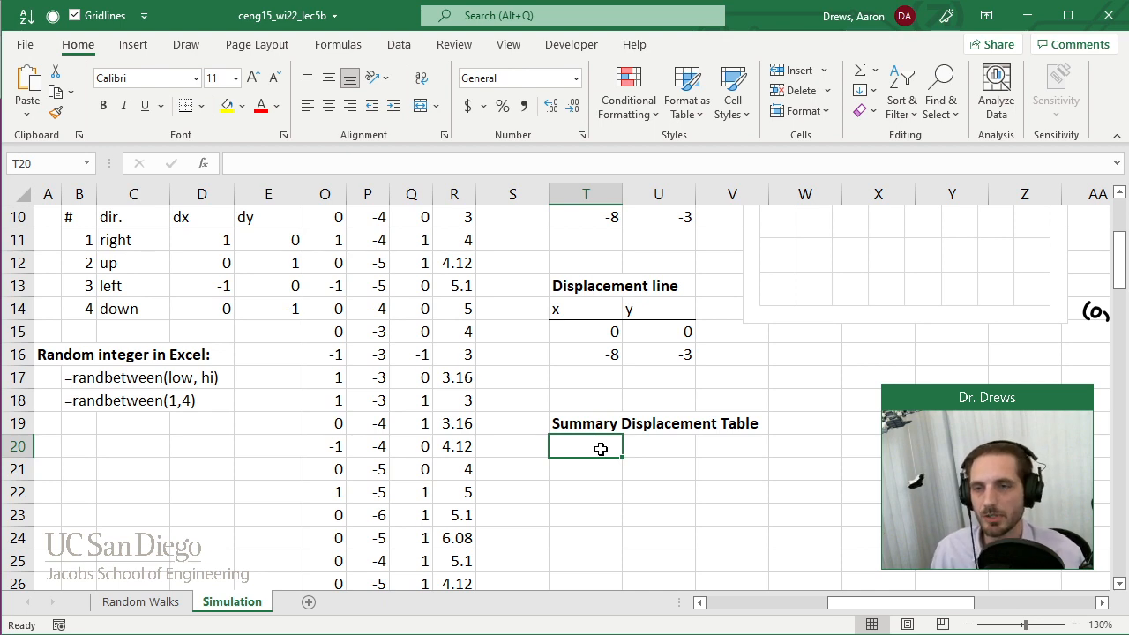
{"action": "type", "text": "Steps"}
{"action": "key", "text": "Return"}
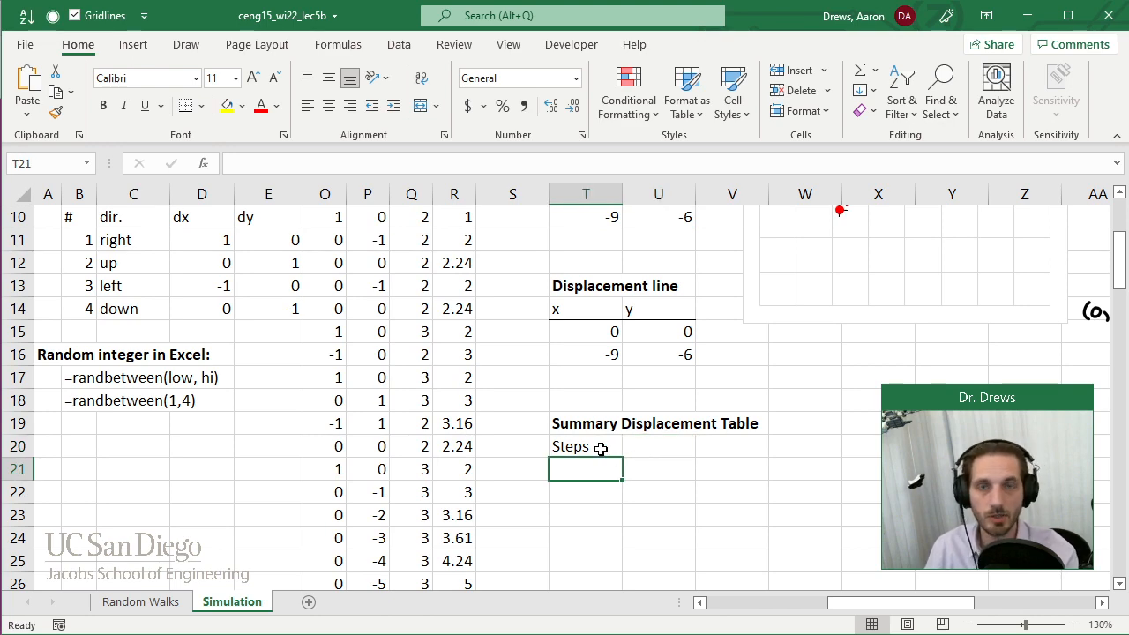
{"action": "type", "text": "1"}
{"action": "key", "text": "Return"}
{"action": "type", "text": "2"}
{"action": "key", "text": "Return"}
{"action": "type", "text": "5"}
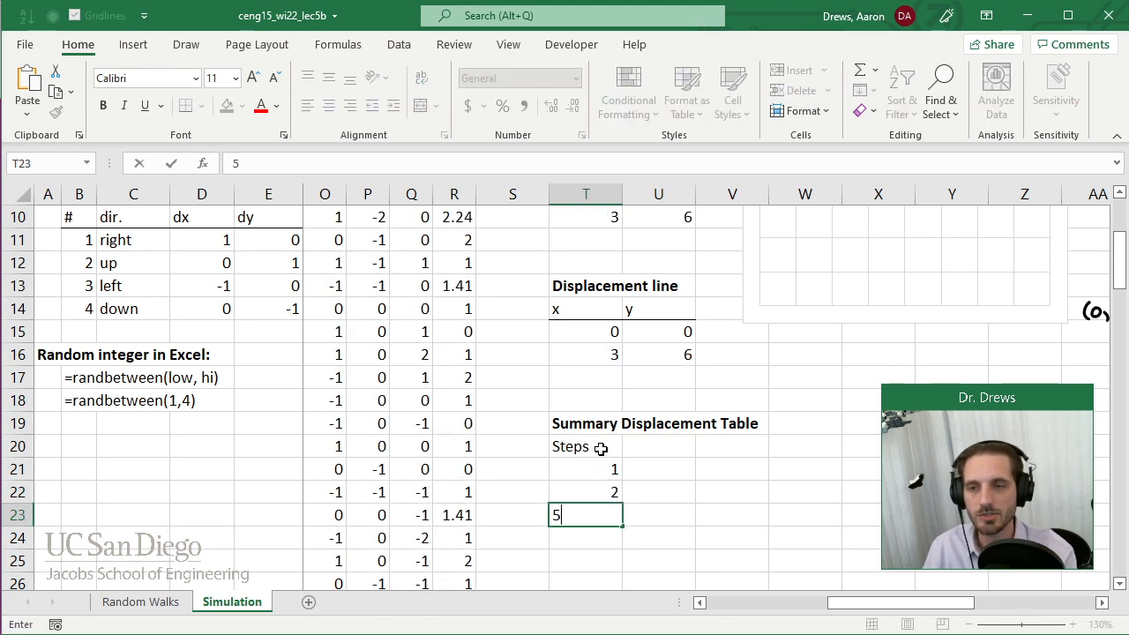
{"action": "key", "text": "Return"}
{"action": "type", "text": "10"}
{"action": "key", "text": "Return"}
{"action": "type", "text": "20"}
{"action": "key", "text": "Return"}
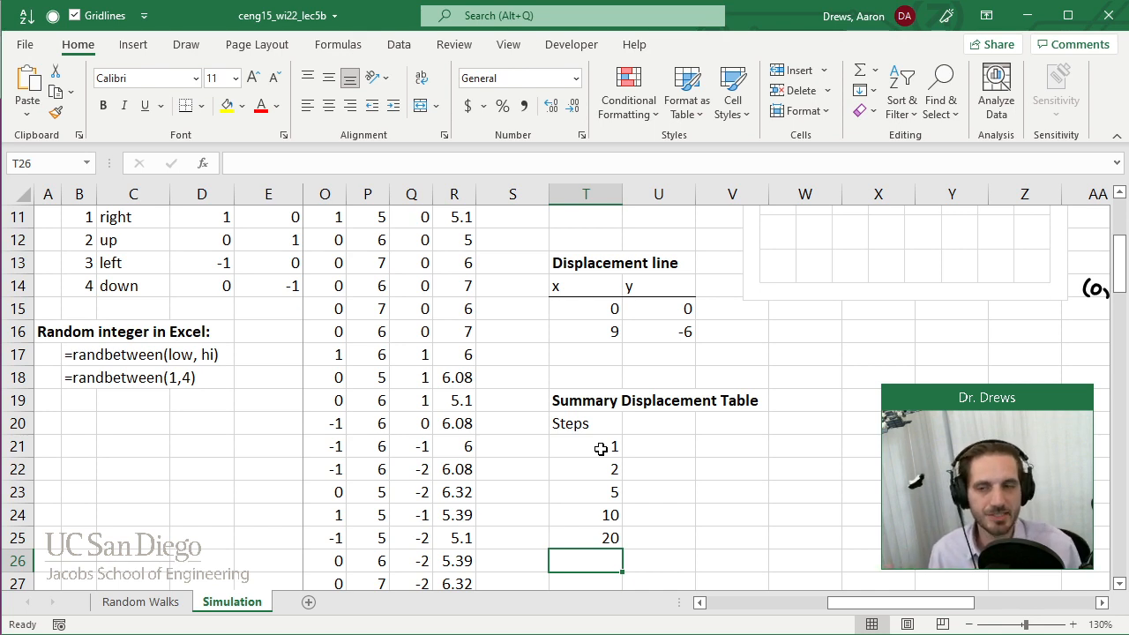
Add a second header r in U20 and put a bottom border under both headers of the summary table.
{"action": "left_click", "coordinate": [568, 420]}
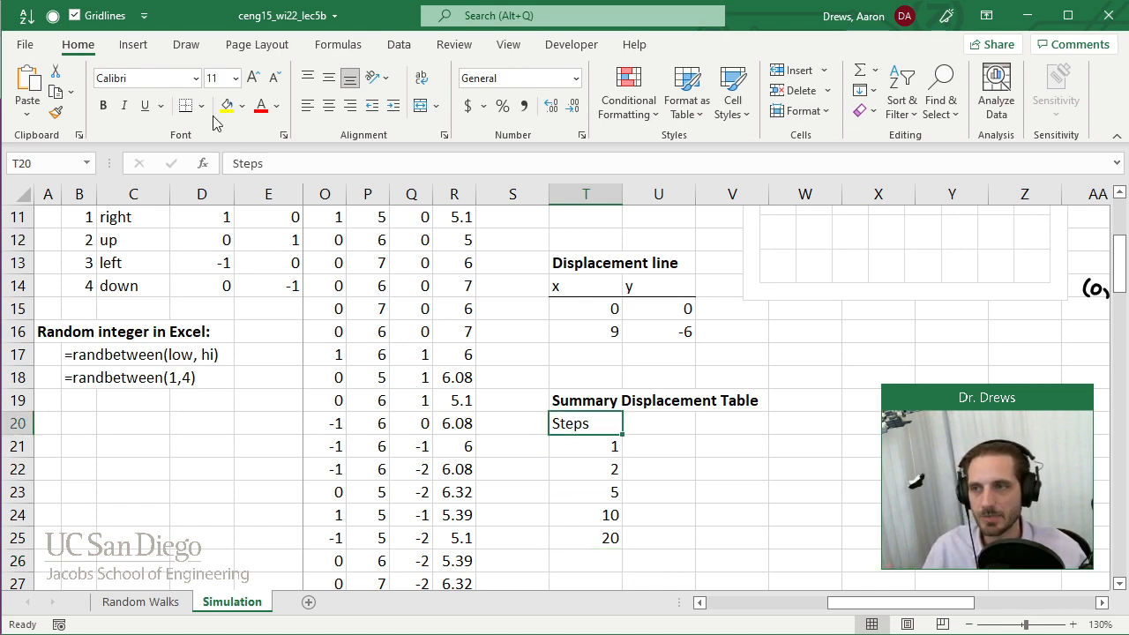
{"action": "left_click", "coordinate": [703, 421]}
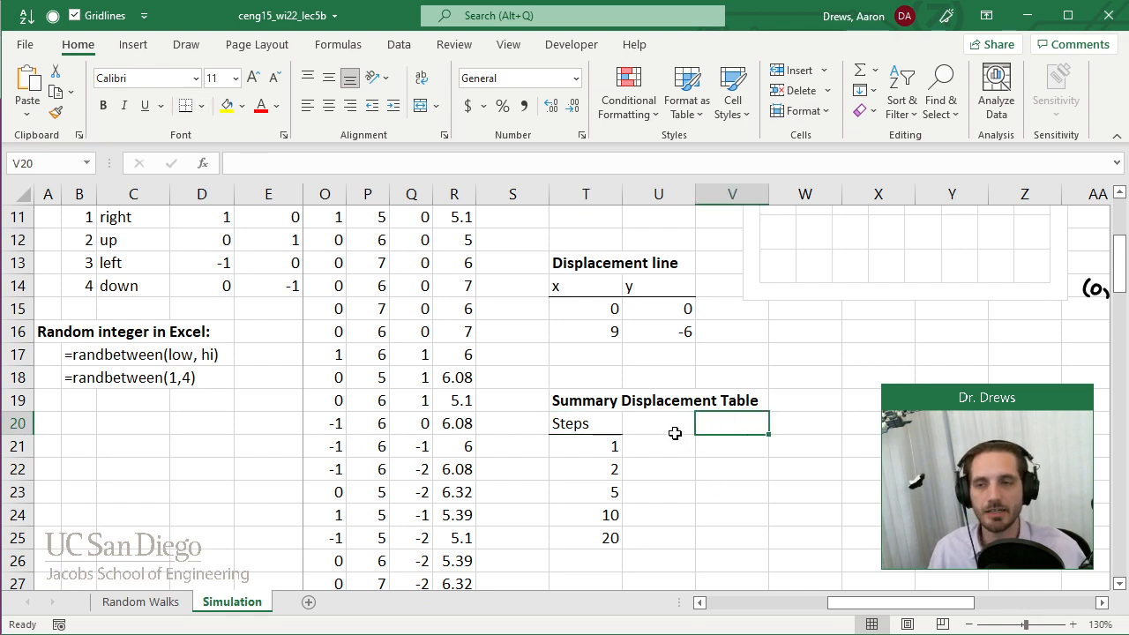
{"action": "left_click", "coordinate": [676, 428]}
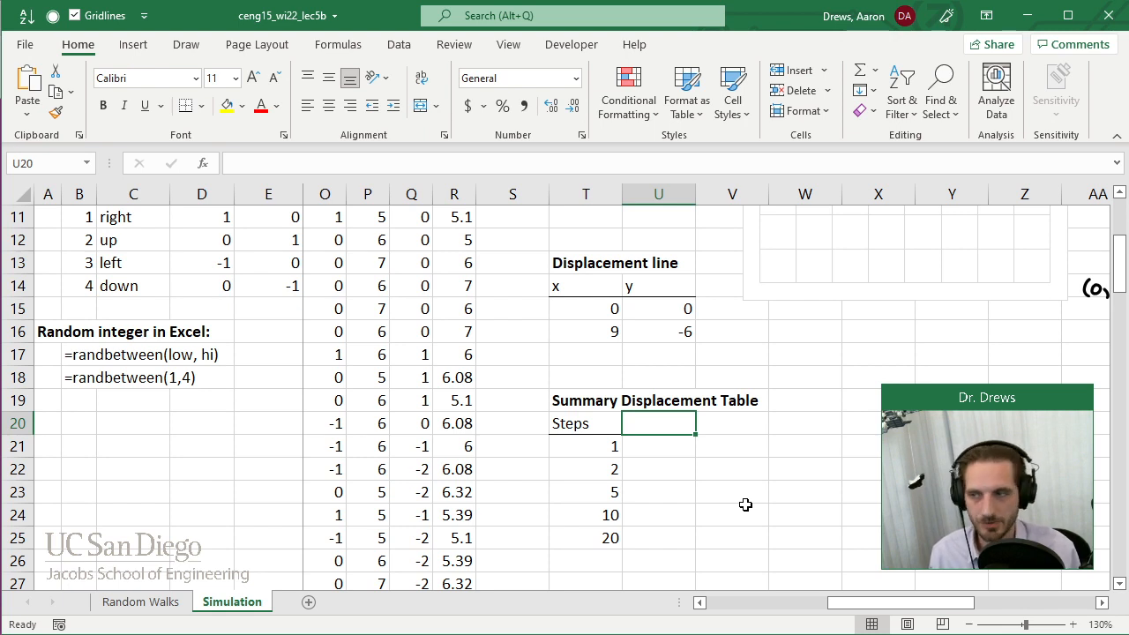
{"action": "type", "text": "r"}
{"action": "key", "text": "Return"}
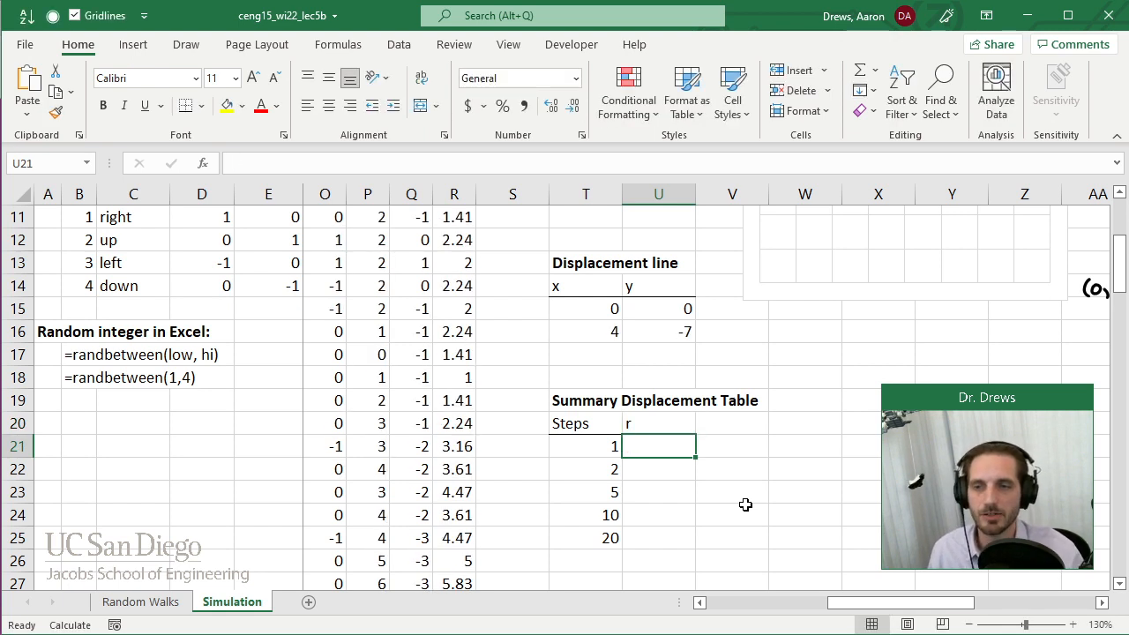
{"action": "left_click", "coordinate": [660, 427]}
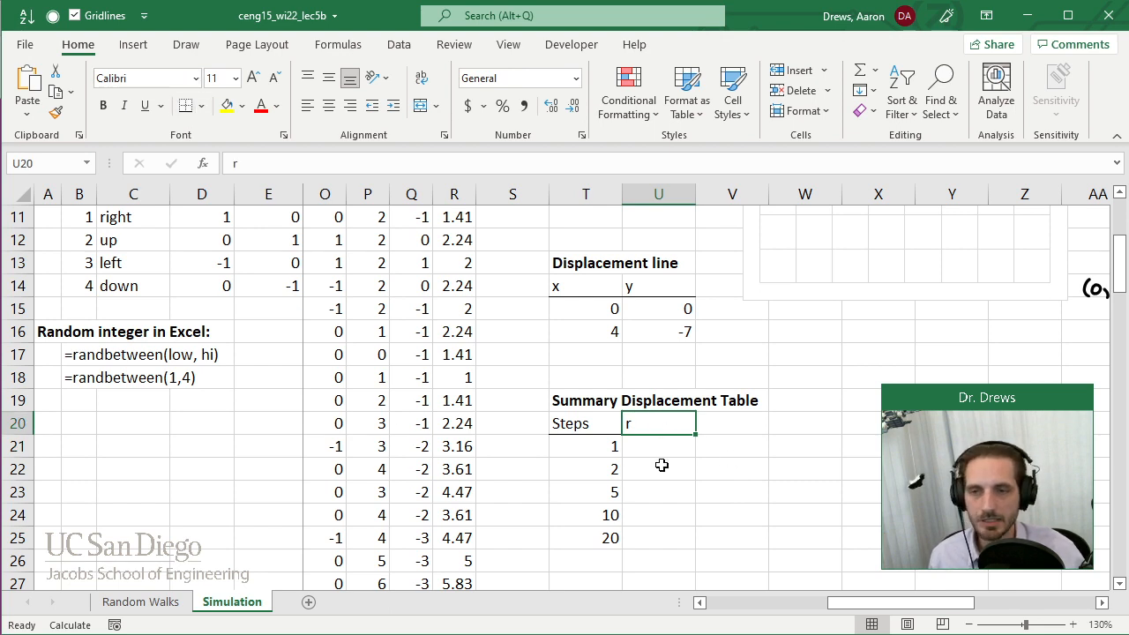
{"action": "key", "text": "Return"}
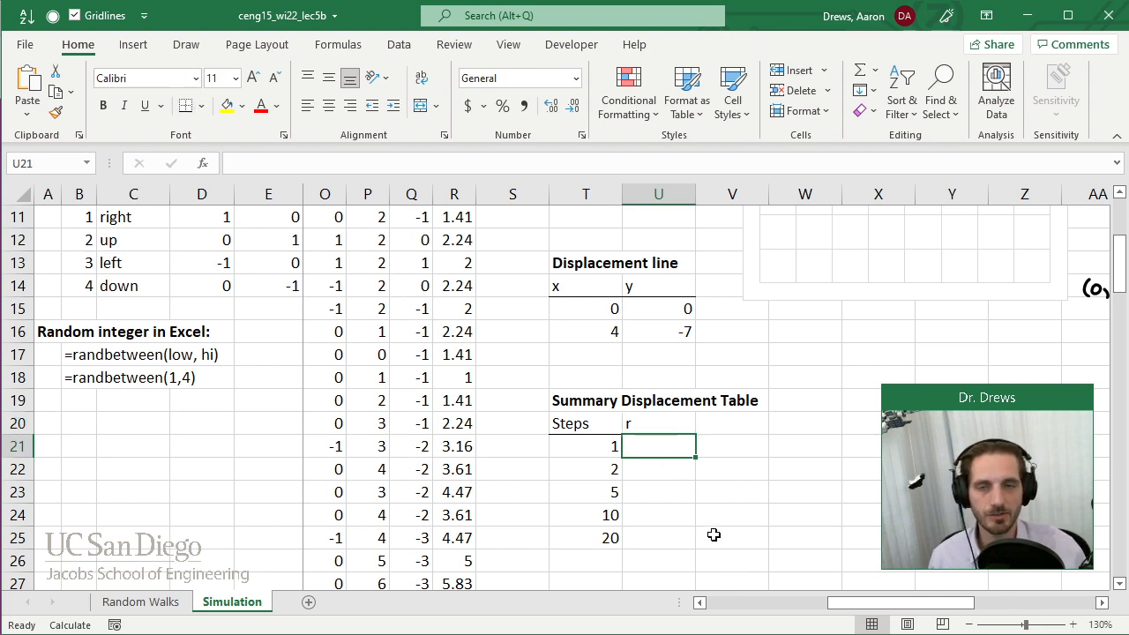
Enter the task note "<- Index into r and get the corresponding value" in V21 beside the summary table.
{"action": "key", "text": "Right"}
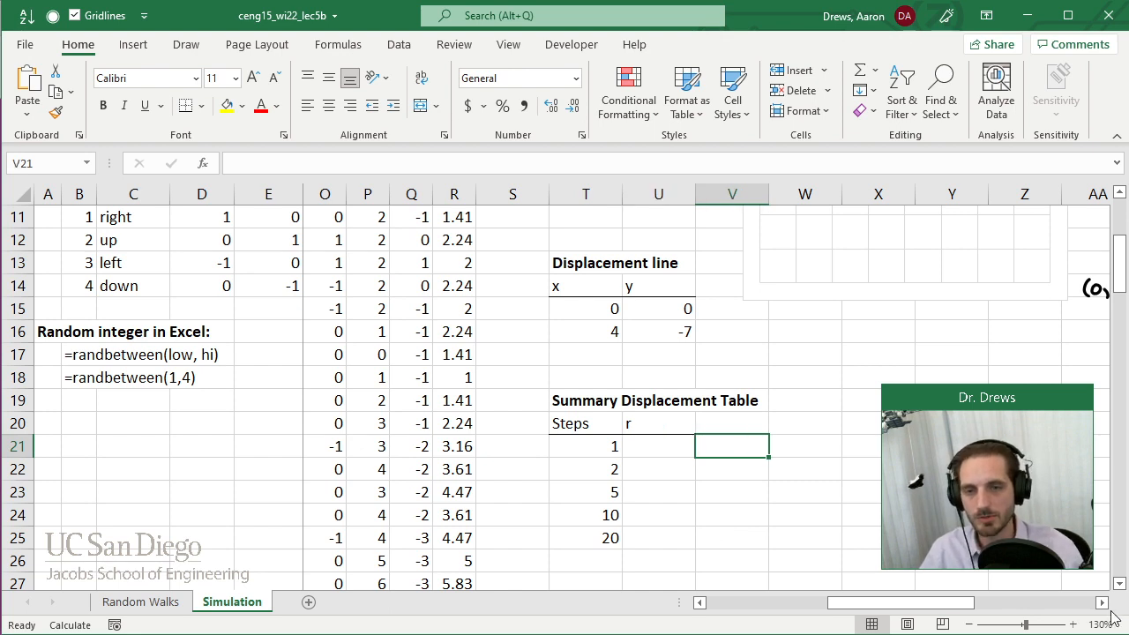
{"action": "scroll", "coordinate": [718, 534], "scroll_direction": "right", "scroll_amount": 2}
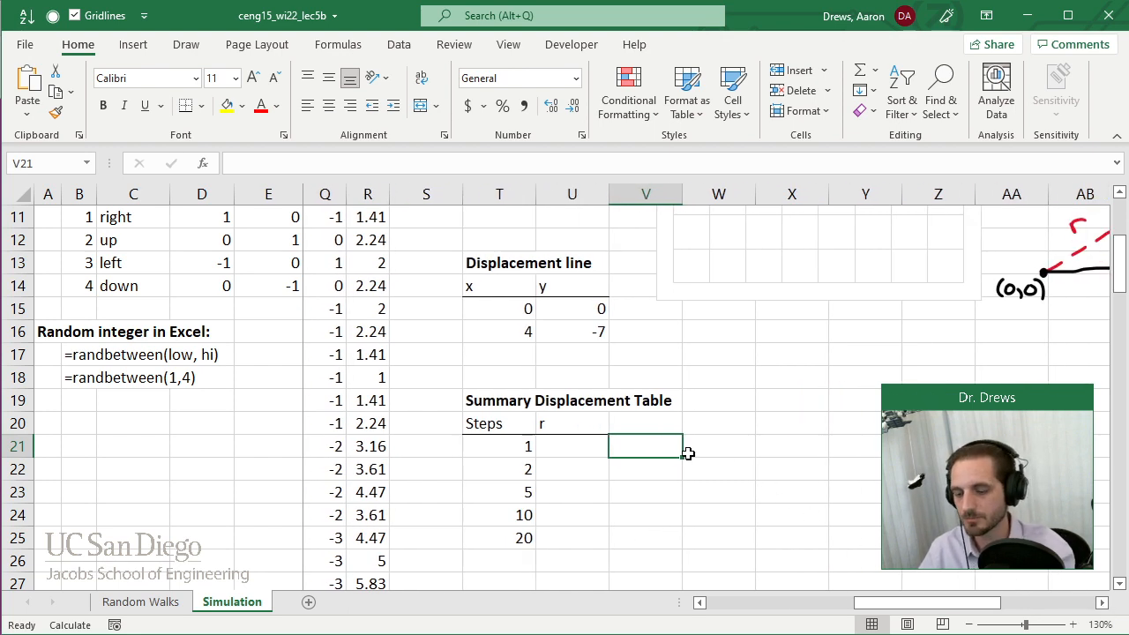
{"action": "type", "text": "'<- Index into r and get the corresponding value"}
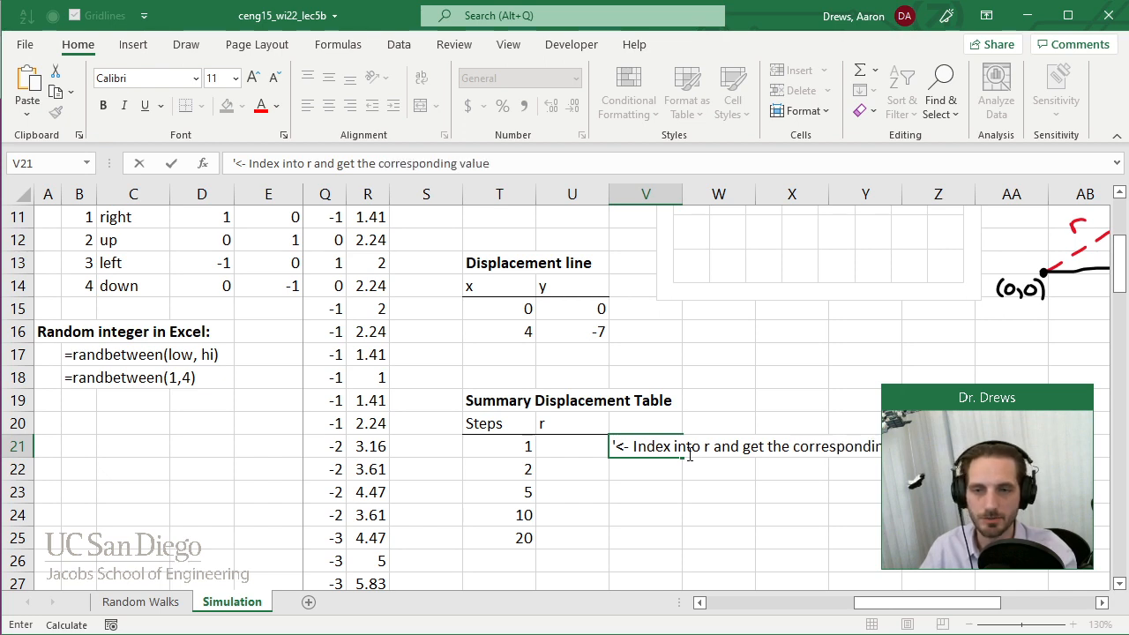
{"action": "key", "text": "Return"}
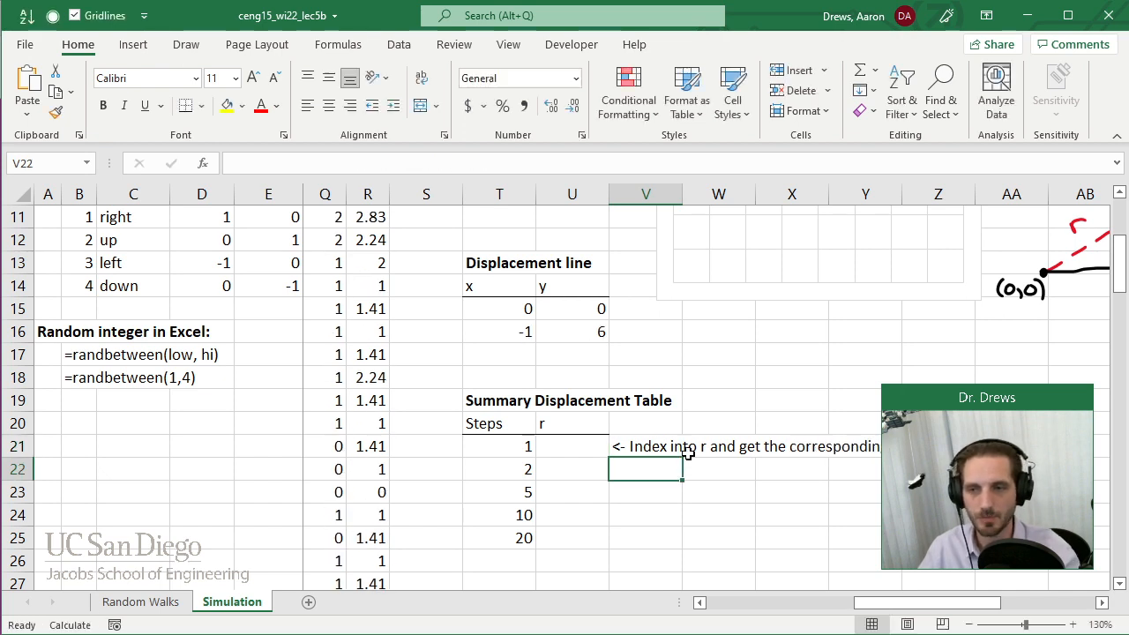
{"action": "left_click", "coordinate": [565, 450]}
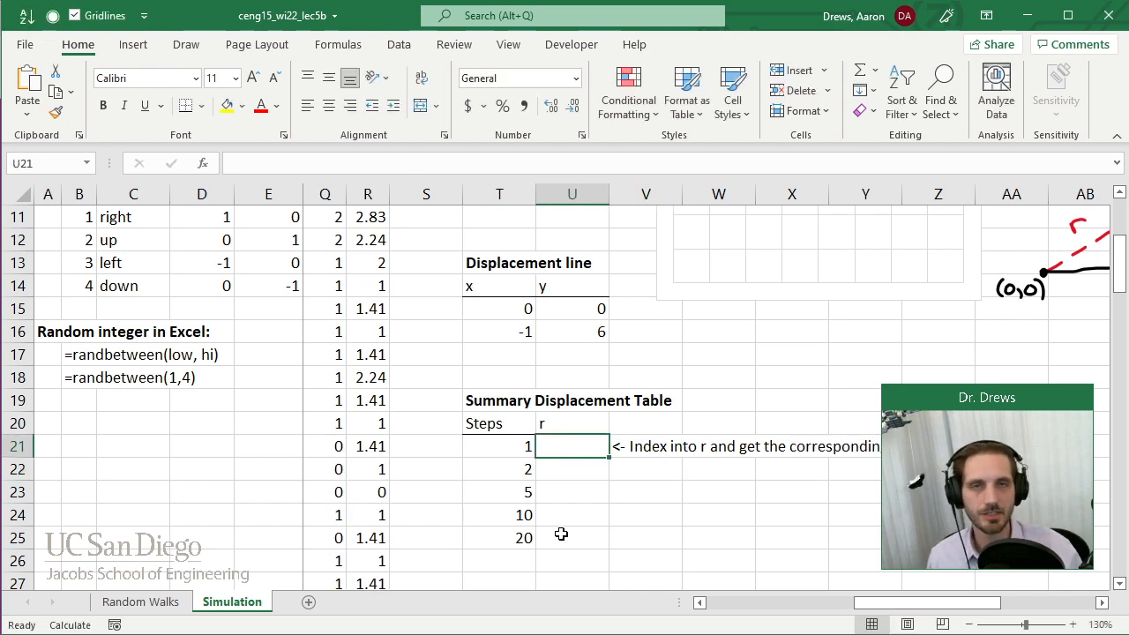
{"action": "left_click", "coordinate": [575, 474]}
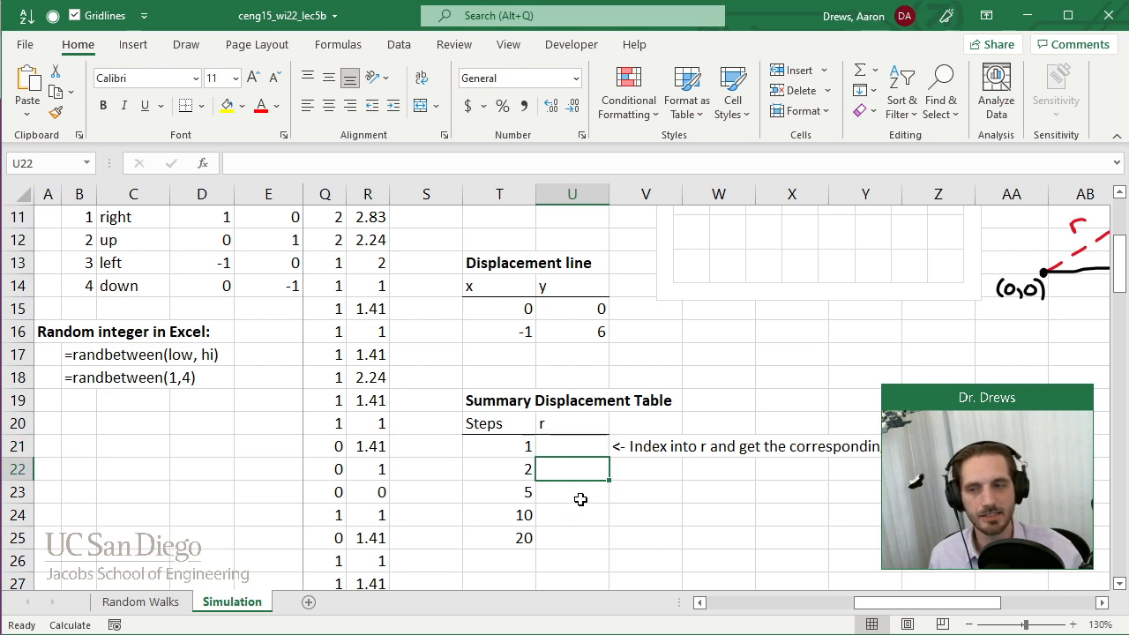
{"action": "left_click", "coordinate": [581, 500]}
{"action": "left_click", "coordinate": [578, 519]}
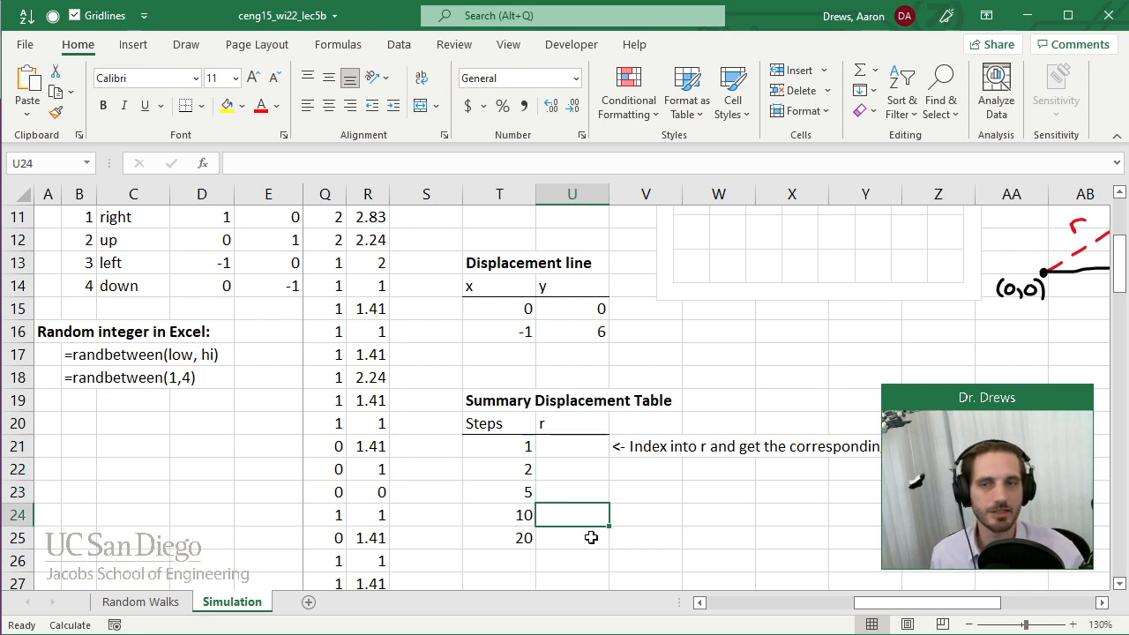
Enter the return time (back 3:21p) in V22 below the task note.
{"action": "left_click", "coordinate": [629, 465]}
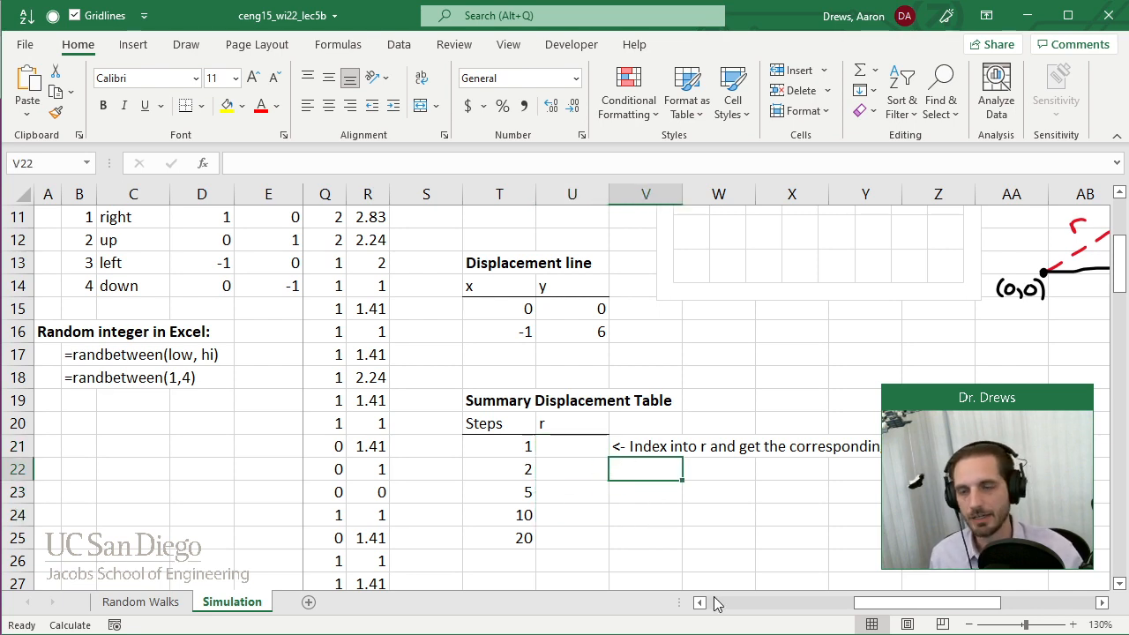
{"action": "type", "text": "'("}
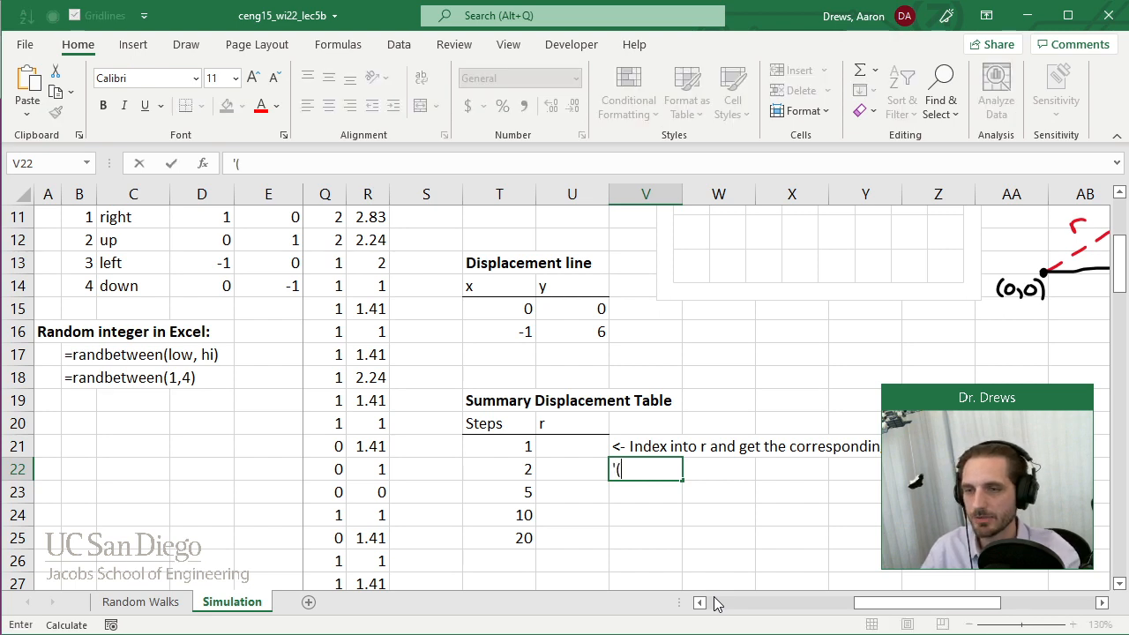
{"action": "type", "text": "back 3"}
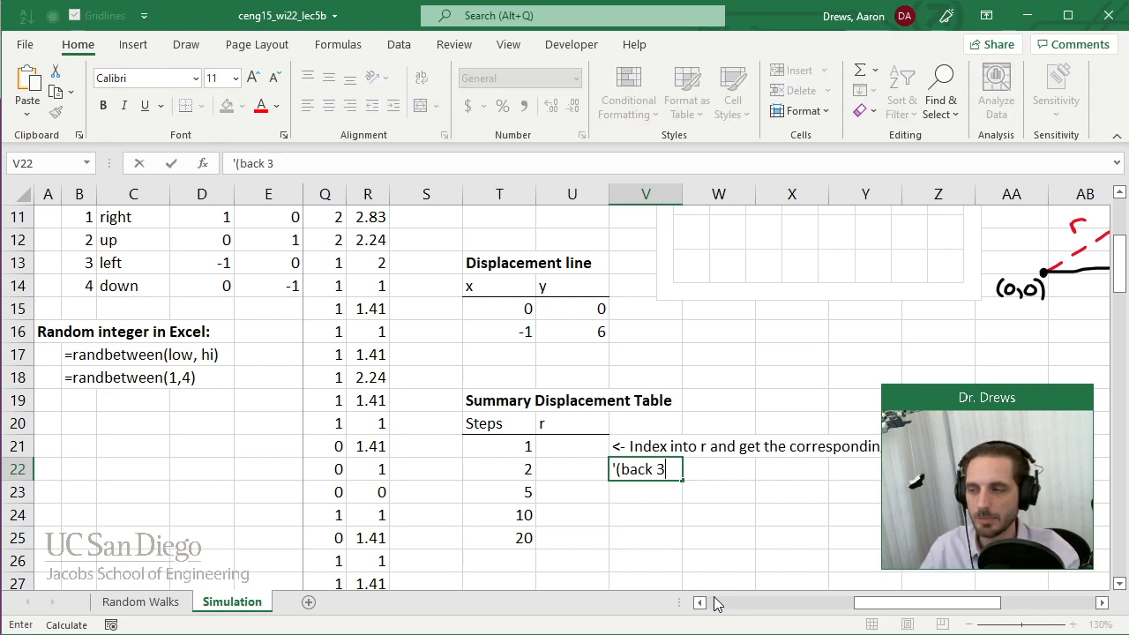
{"action": "type", "text": ":21p)"}
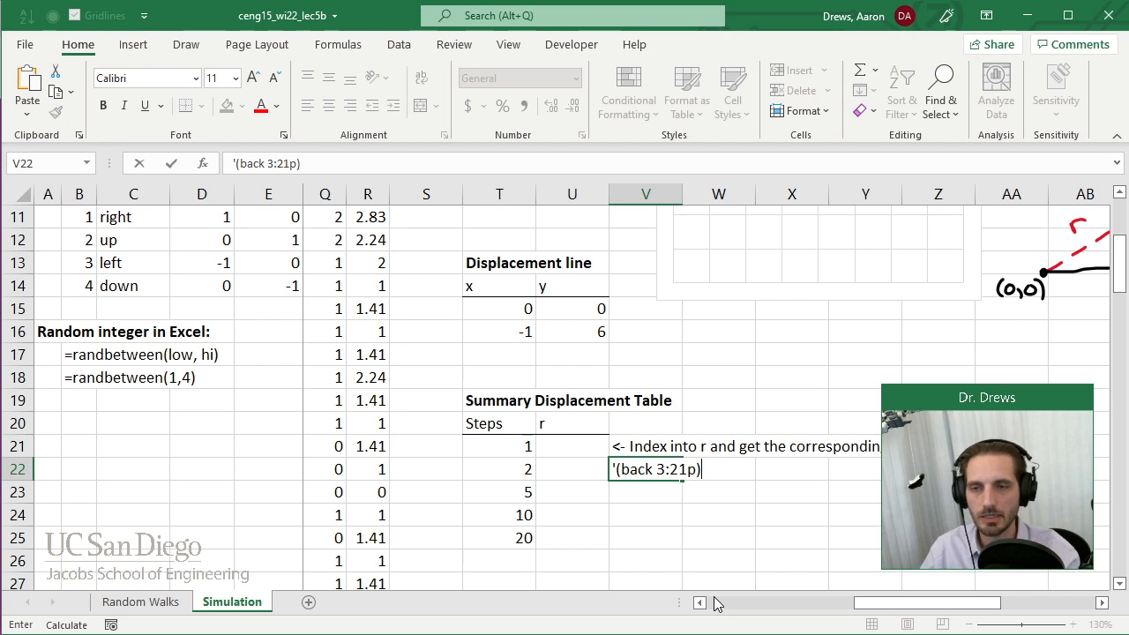
{"action": "key", "text": "Return"}
Highlight the two-line task note in V21 and V22 with a yellow fill extending across to column Z.
{"action": "key", "text": "Up"}
{"action": "key", "text": "shift+Up"}
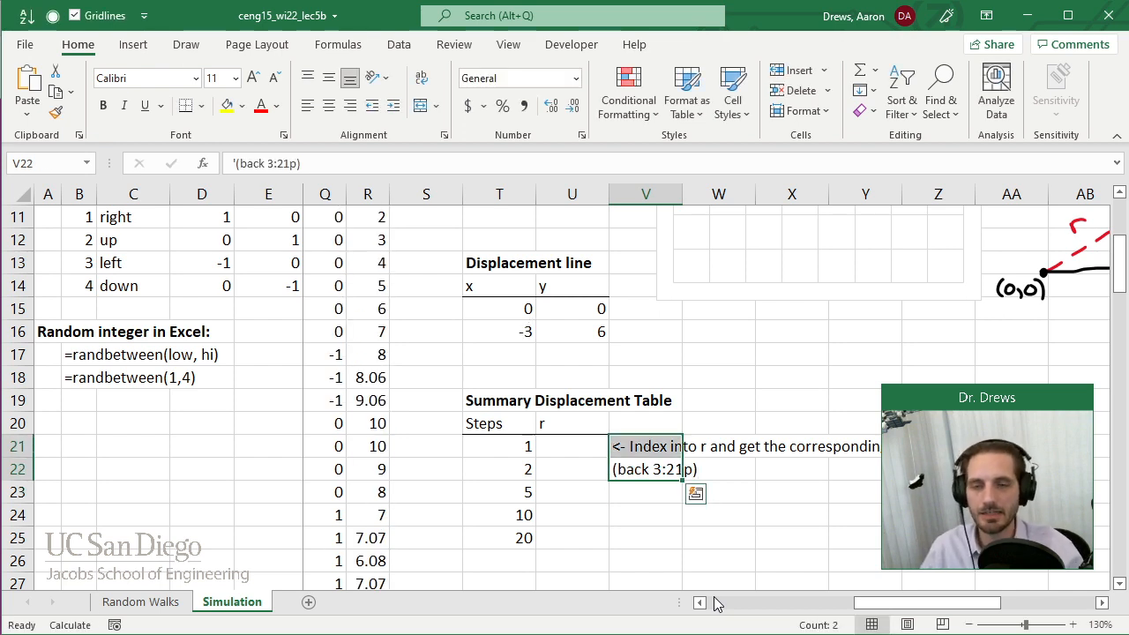
{"action": "key", "text": "shift+Right"}
{"action": "key", "text": "shift+Right"}
{"action": "key", "text": "shift+Right"}
{"action": "key", "text": "shift+Right"}
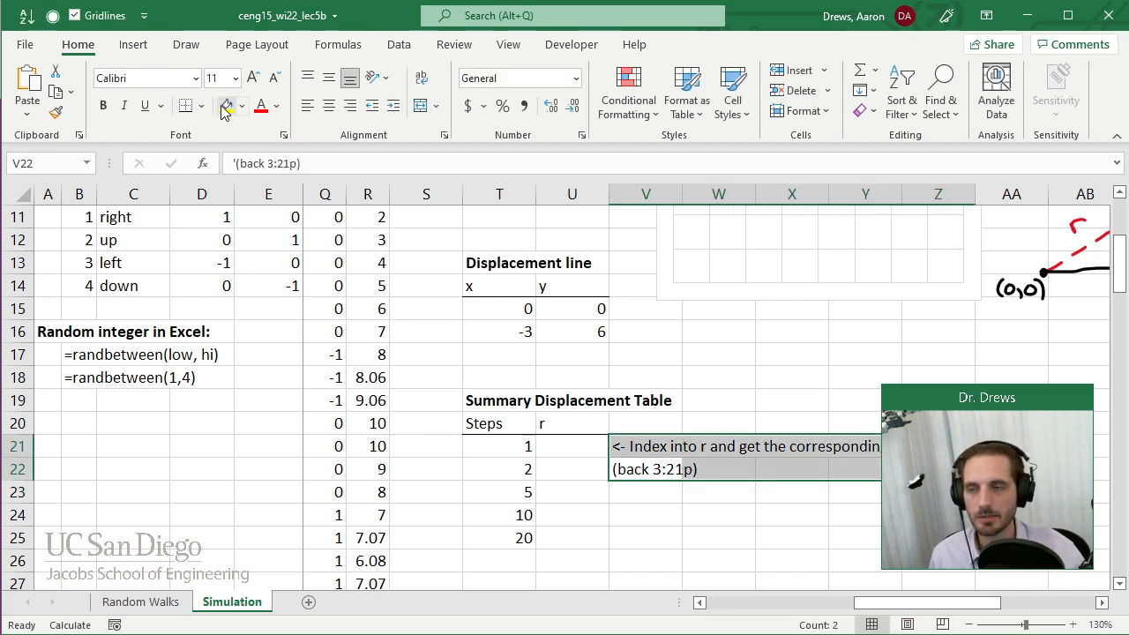
{"action": "left_click", "coordinate": [226, 106]}
{"action": "left_click", "coordinate": [731, 333]}
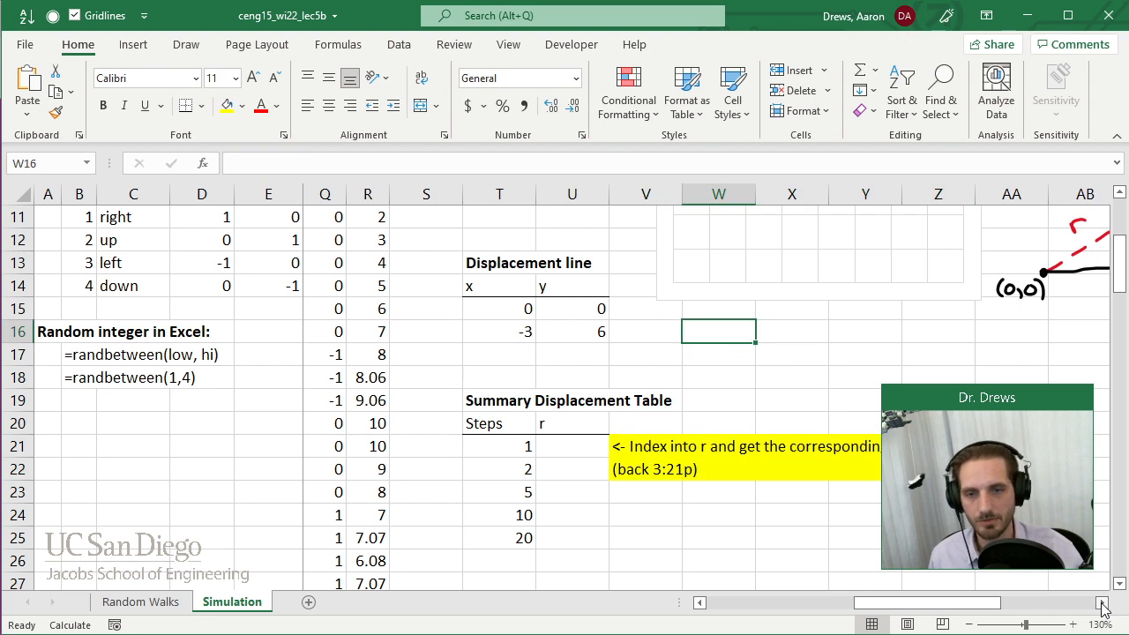
Inspect the displacement formula in R18 and leave the cell without changing it.
{"action": "left_click_drag", "start_coordinate": [1120, 273], "coordinate": [1121, 274]}
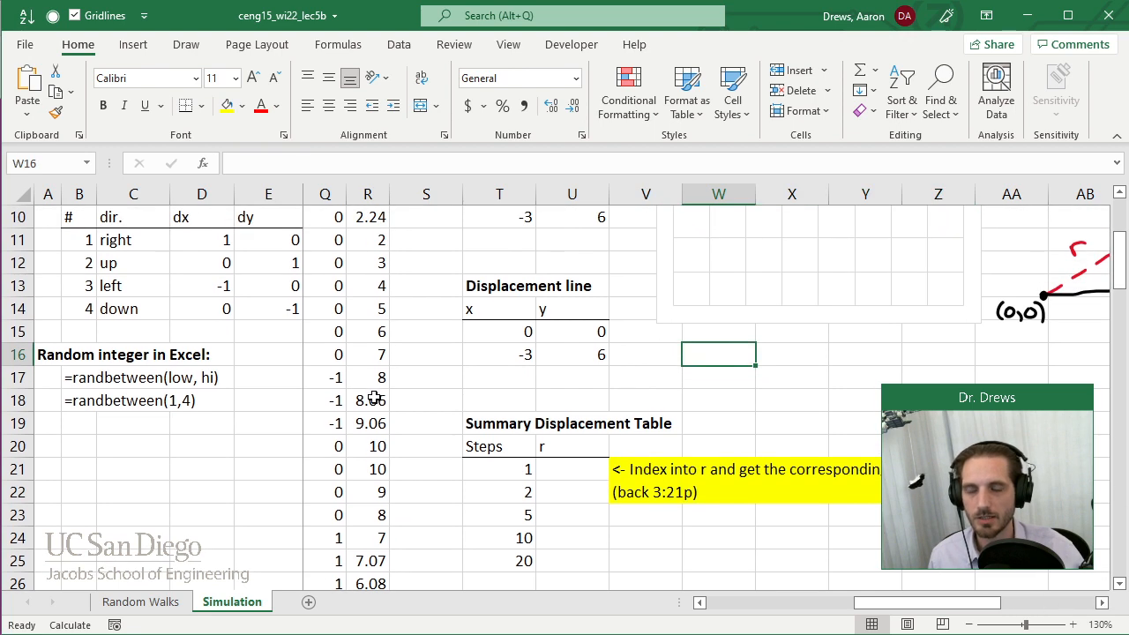
{"action": "double_click", "coordinate": [369, 399]}
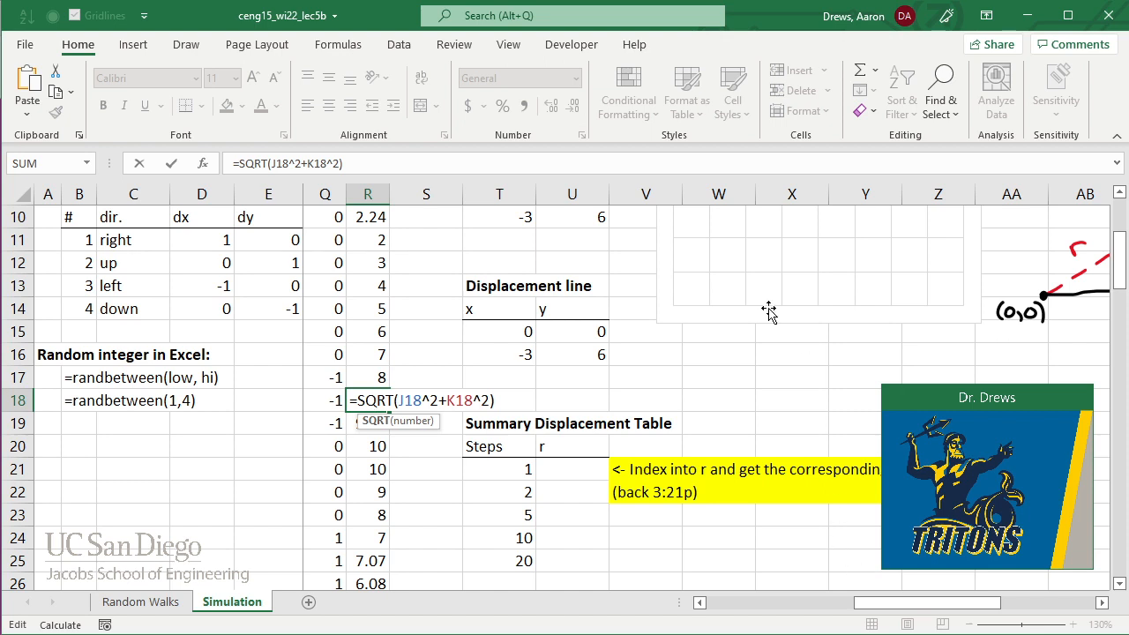
{"action": "key", "text": "ctrl+Return"}
Unfreeze the panes so all rows and columns of the Simulation sheet can scroll.
{"action": "left_click", "coordinate": [508, 44]}
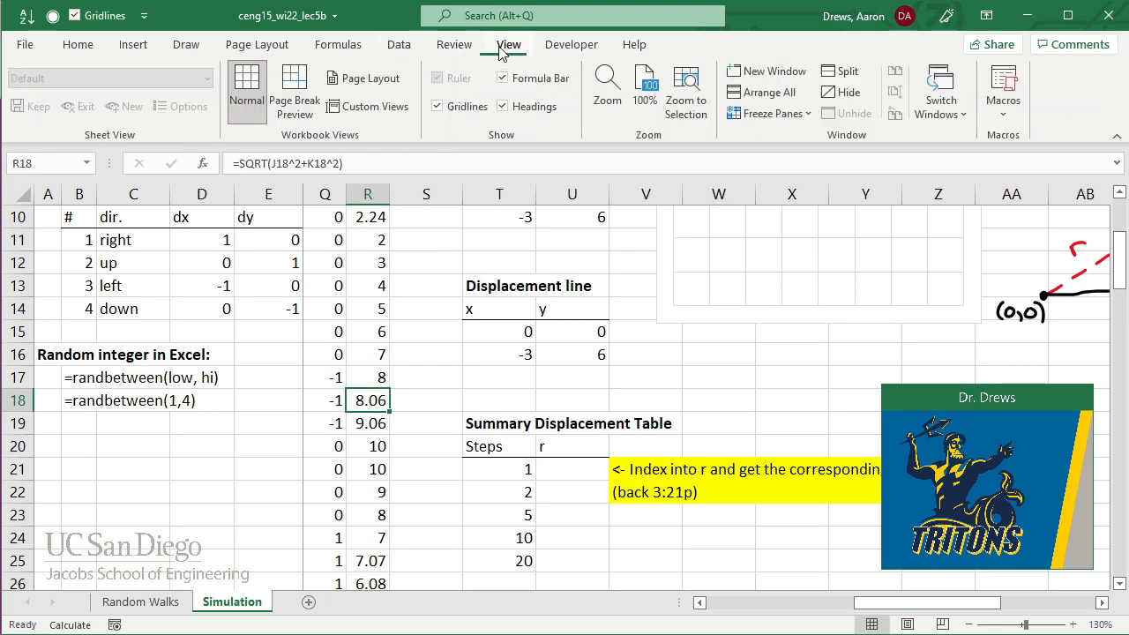
{"action": "left_click", "coordinate": [765, 113]}
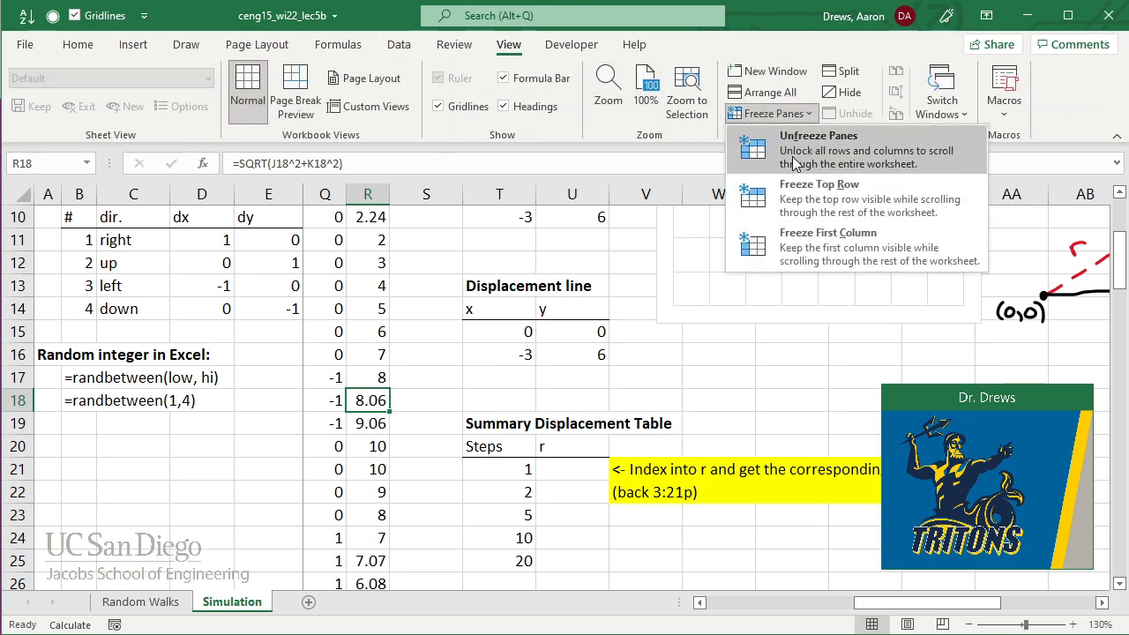
{"action": "left_click", "coordinate": [759, 210]}
Review the cell references of the displacement formula in R18 and close the formula.
{"action": "left_click_drag", "start_coordinate": [1104, 602], "coordinate": [1103, 607]}
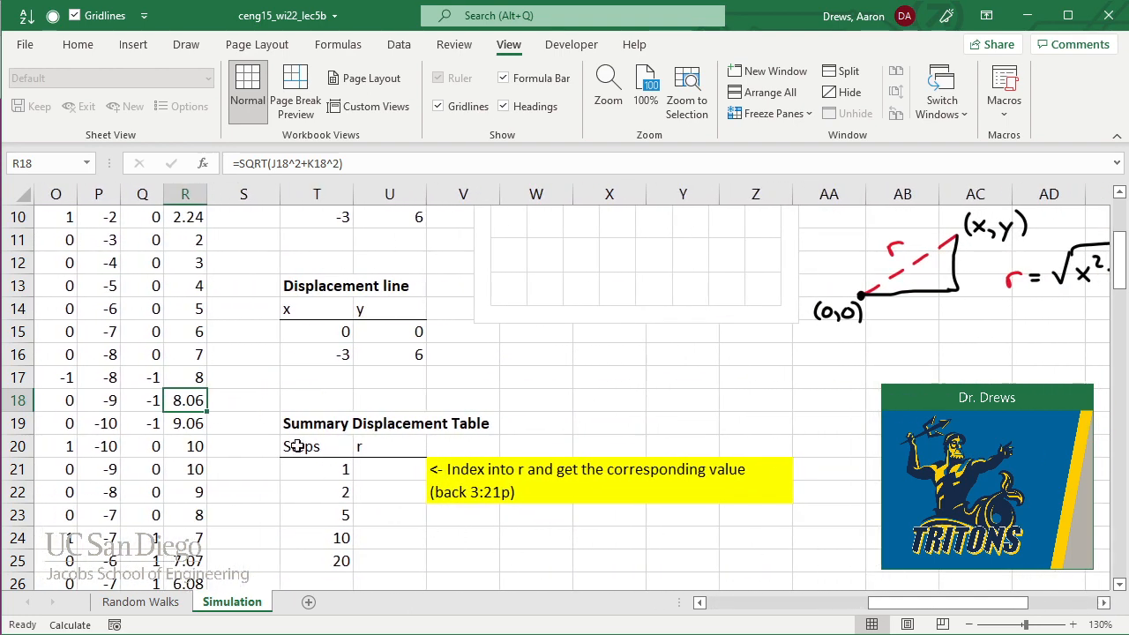
{"action": "double_click", "coordinate": [191, 401]}
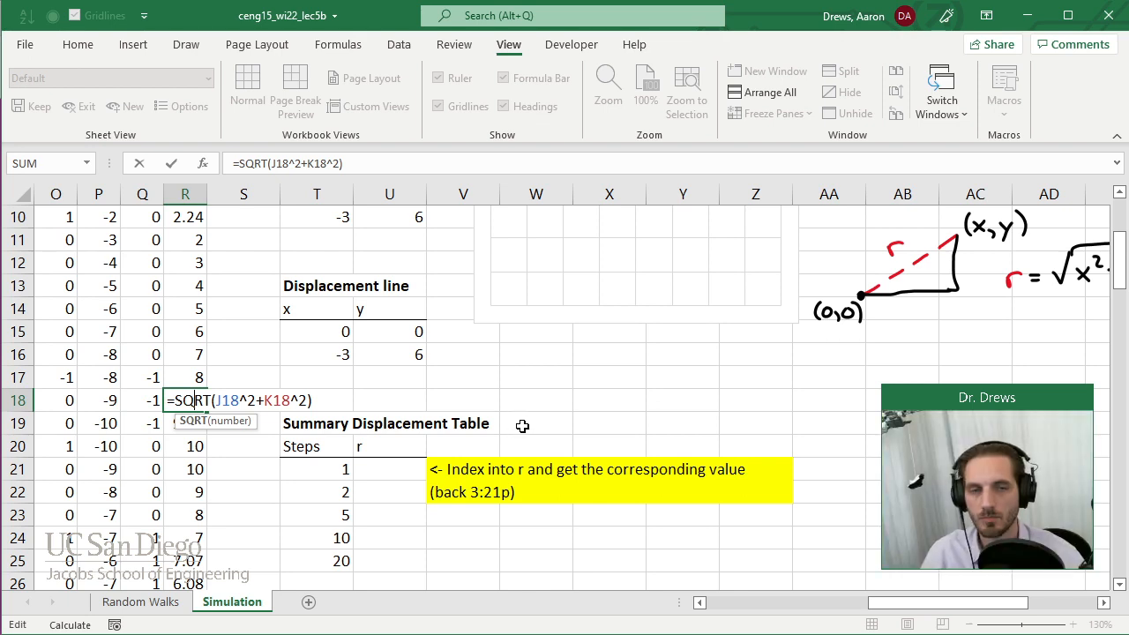
{"action": "key", "text": "ctrl+Return"}
{"action": "left_click", "coordinate": [517, 377]}
Clear the two-line task note in V21:Z22 and remove the range's yellow fill.
{"action": "left_click_drag", "start_coordinate": [453, 469], "coordinate": [721, 492]}
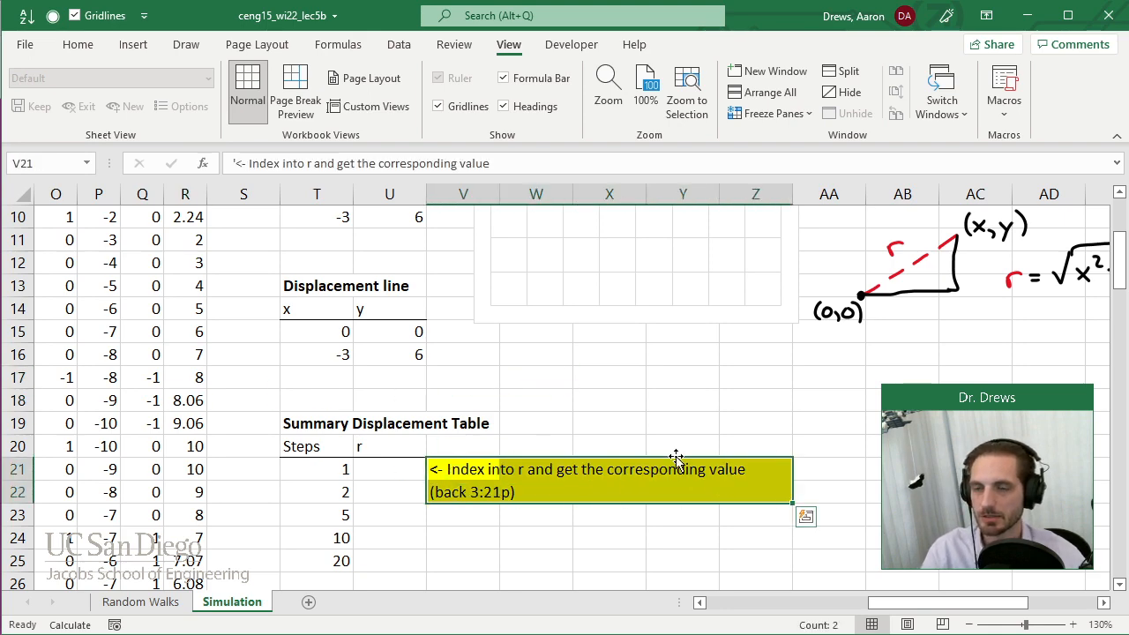
{"action": "key", "text": "Delete"}
{"action": "left_click", "coordinate": [77, 44]}
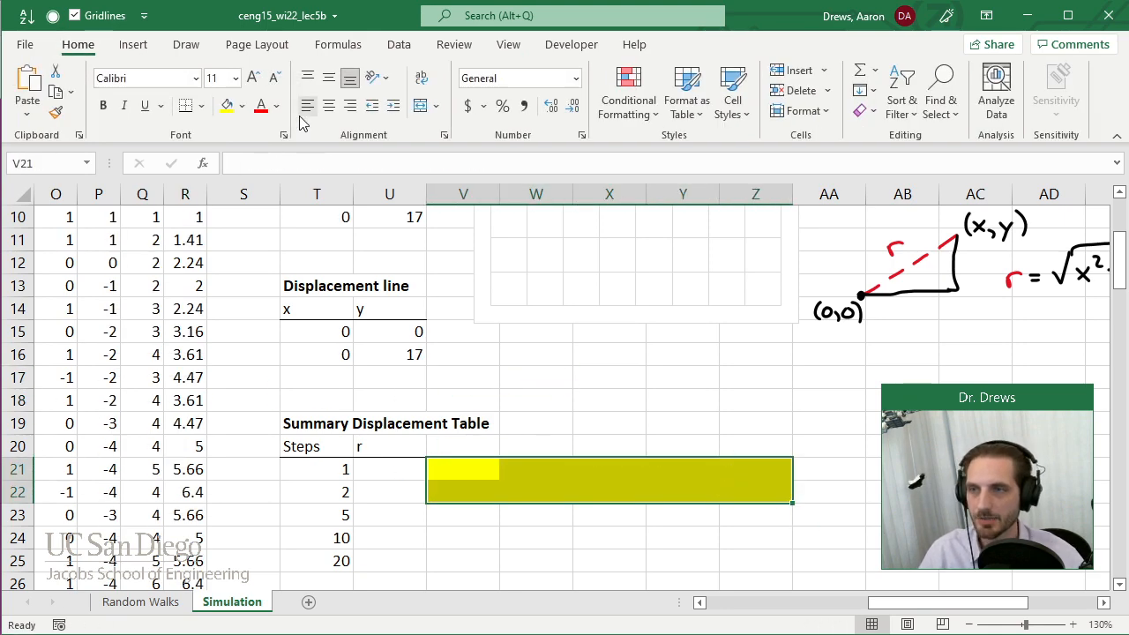
{"action": "left_click", "coordinate": [242, 106]}
{"action": "left_click", "coordinate": [238, 304]}
Enter =INDEX($R$5:$R$104,T21) in U21 to look up the r value for the table's first step count.
{"action": "left_click", "coordinate": [371, 469]}
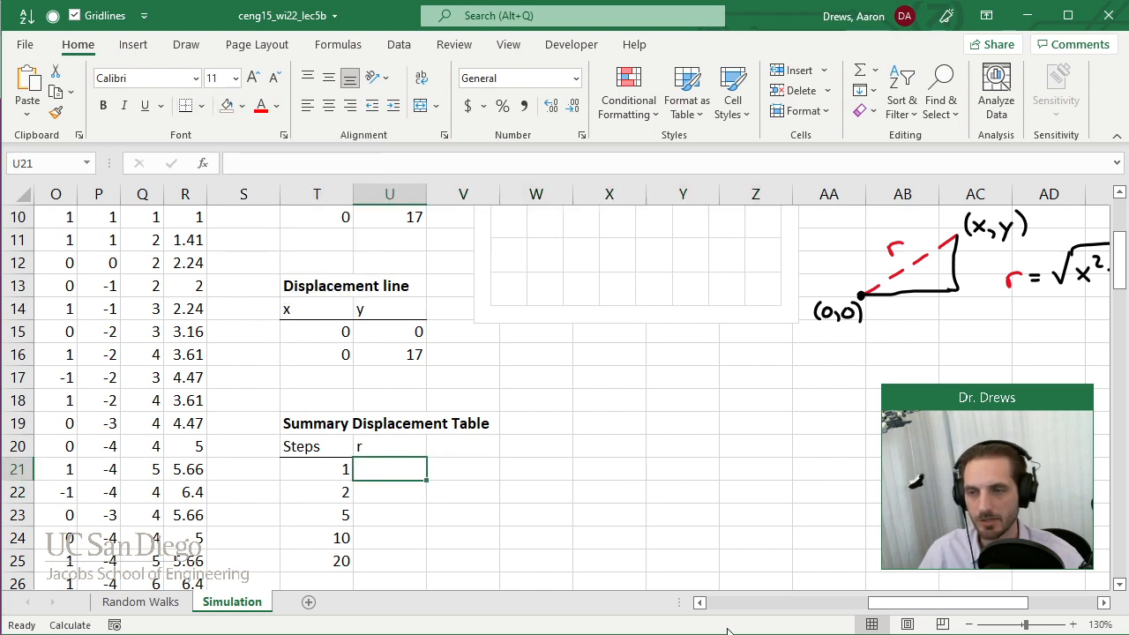
{"action": "type", "text": "=index("}
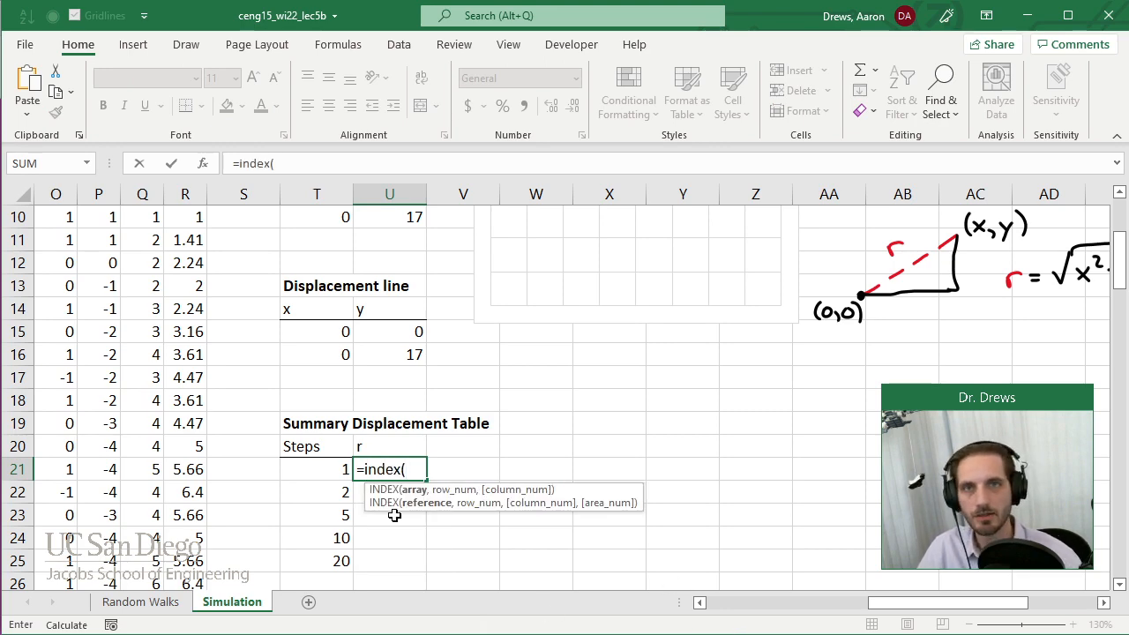
{"action": "scroll", "coordinate": [297, 449], "scroll_direction": "up", "scroll_amount": 3}
{"action": "left_click", "coordinate": [188, 309]}
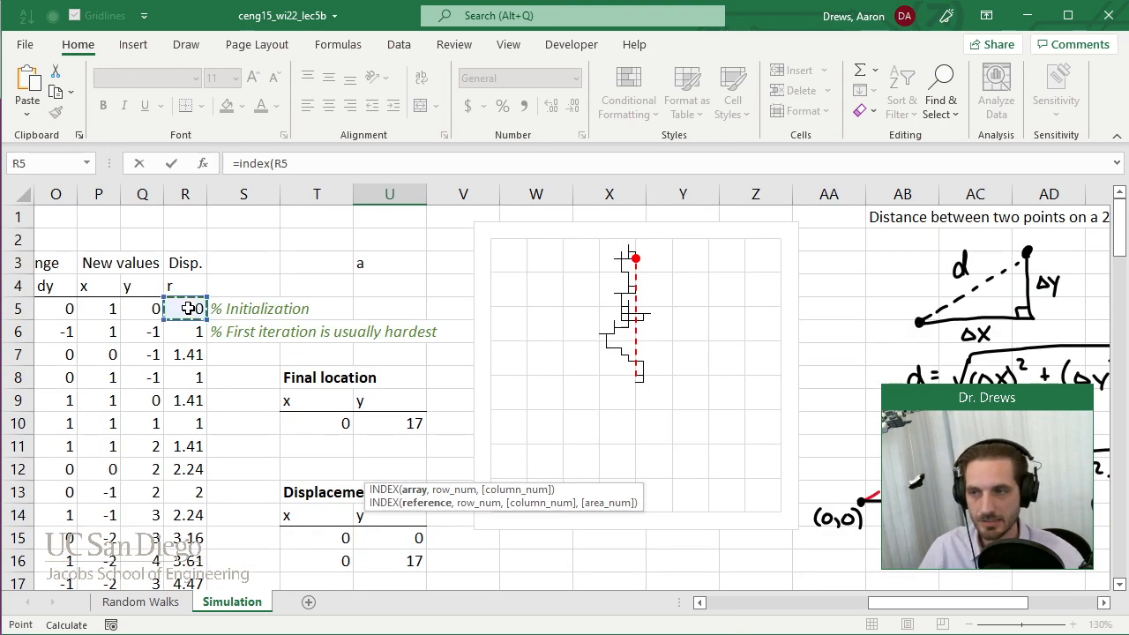
{"action": "key", "text": "ctrl+shift+Down"}
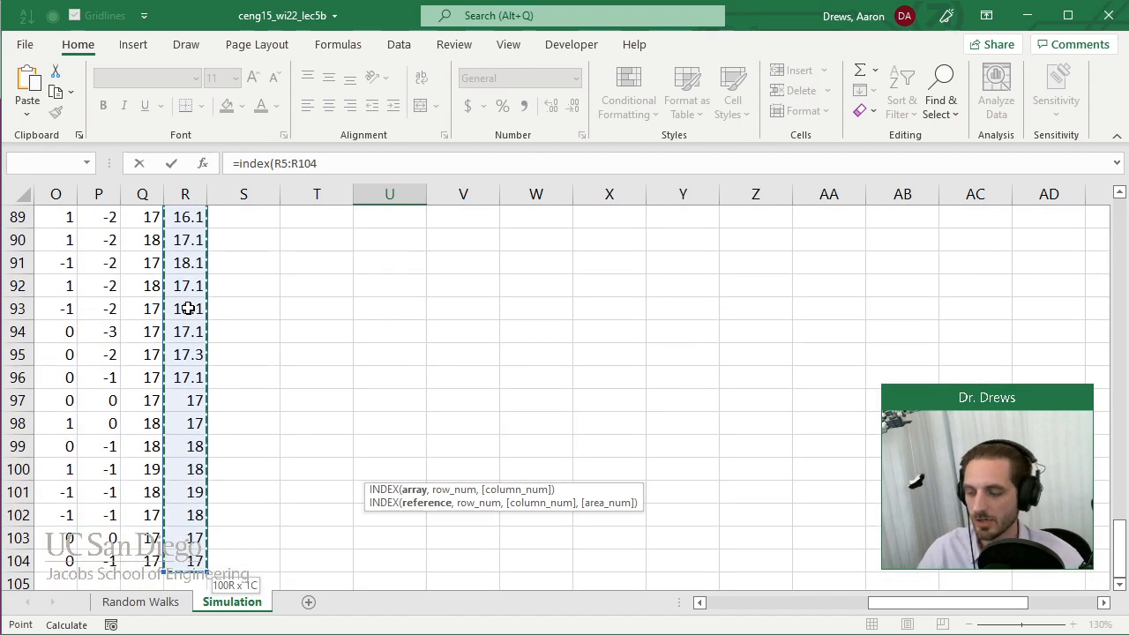
{"action": "key", "text": "F4"}
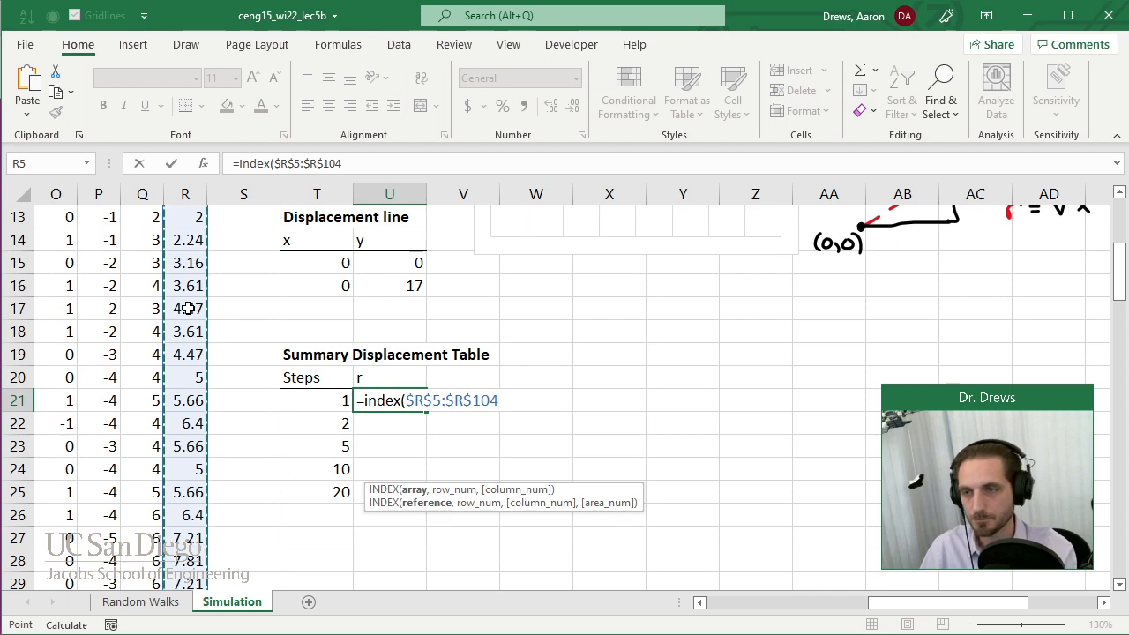
{"action": "type", "text": ","}
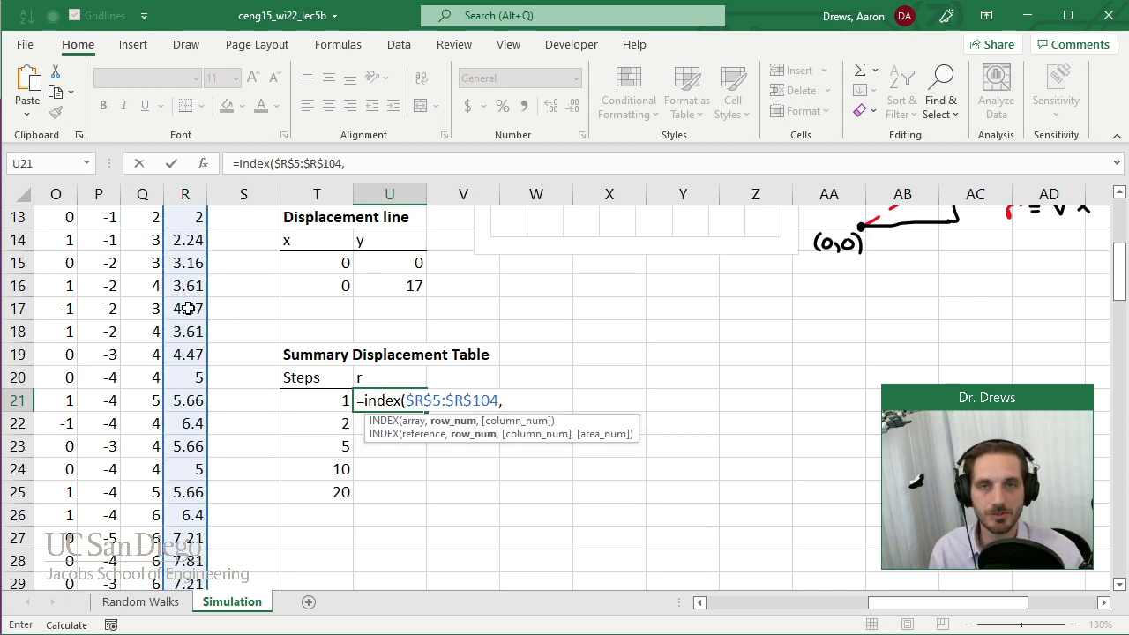
{"action": "left_click", "coordinate": [329, 402]}
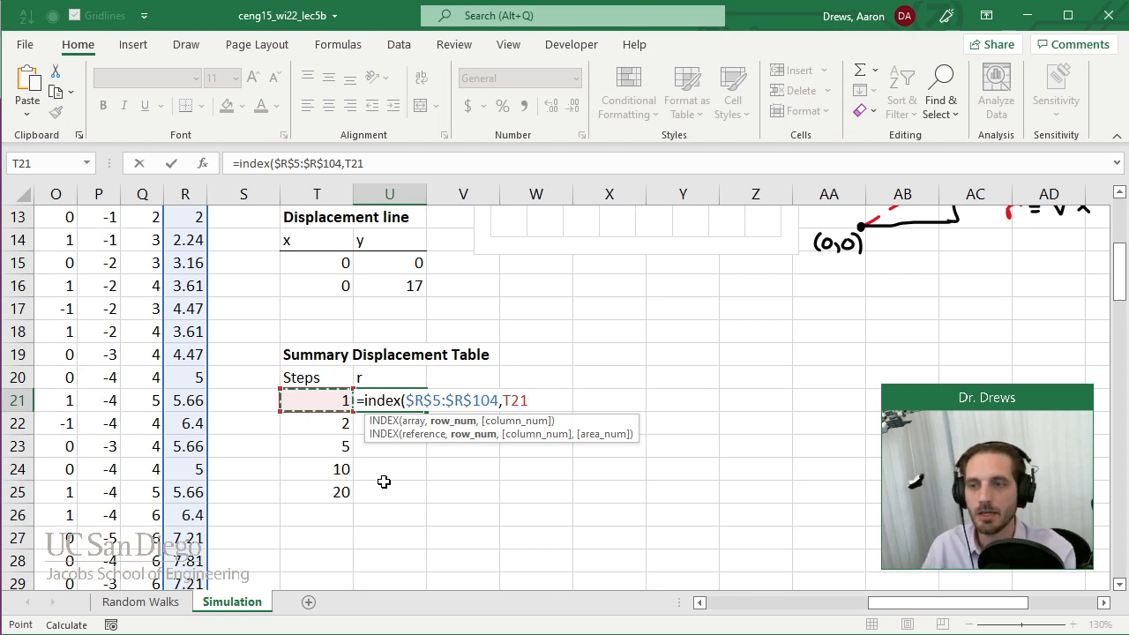
{"action": "type", "text": ")"}
{"action": "key", "text": "Return"}
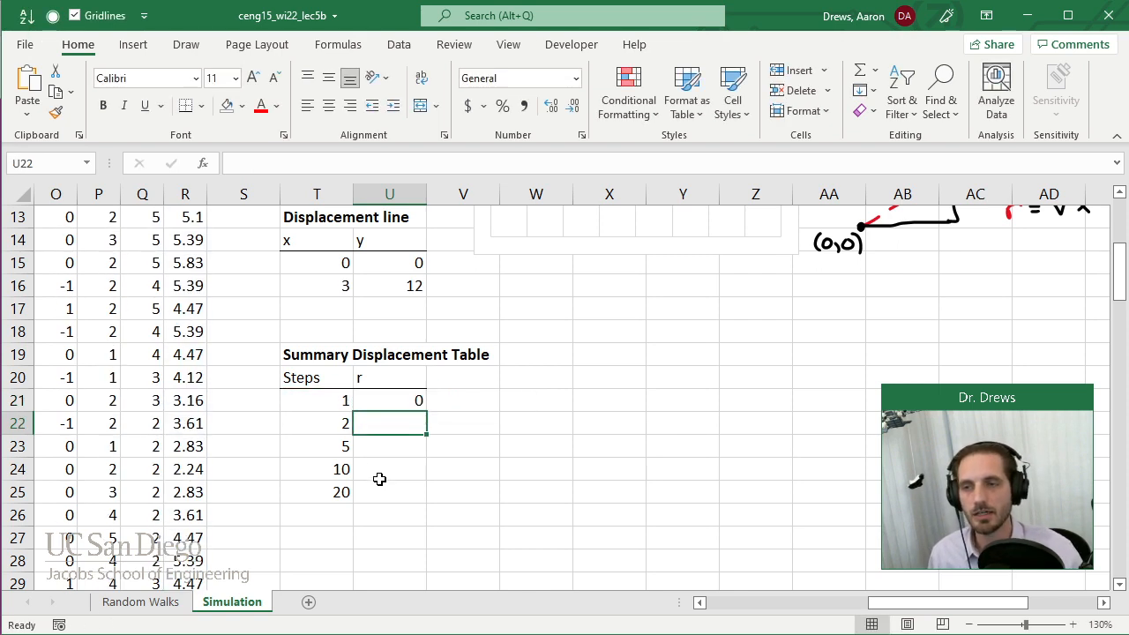
Fill the INDEX formula from U21 down to U25 for all step counts in the summary table.
{"action": "left_click", "coordinate": [420, 403]}
{"action": "left_click_drag", "start_coordinate": [430, 412], "coordinate": [434, 499]}
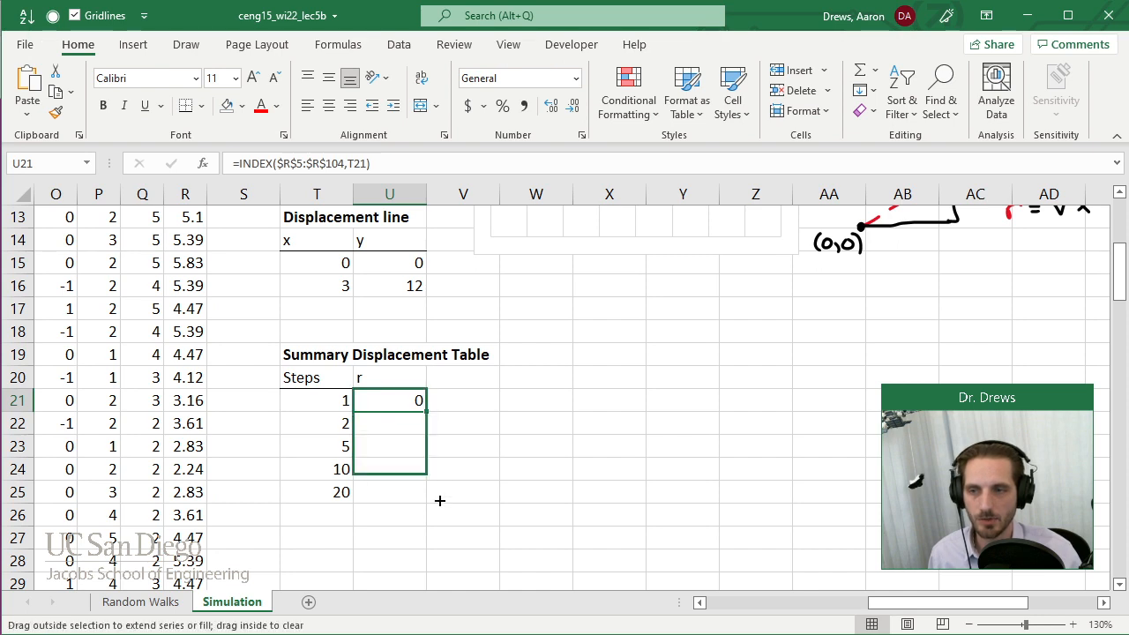
{"action": "left_click", "coordinate": [581, 439]}
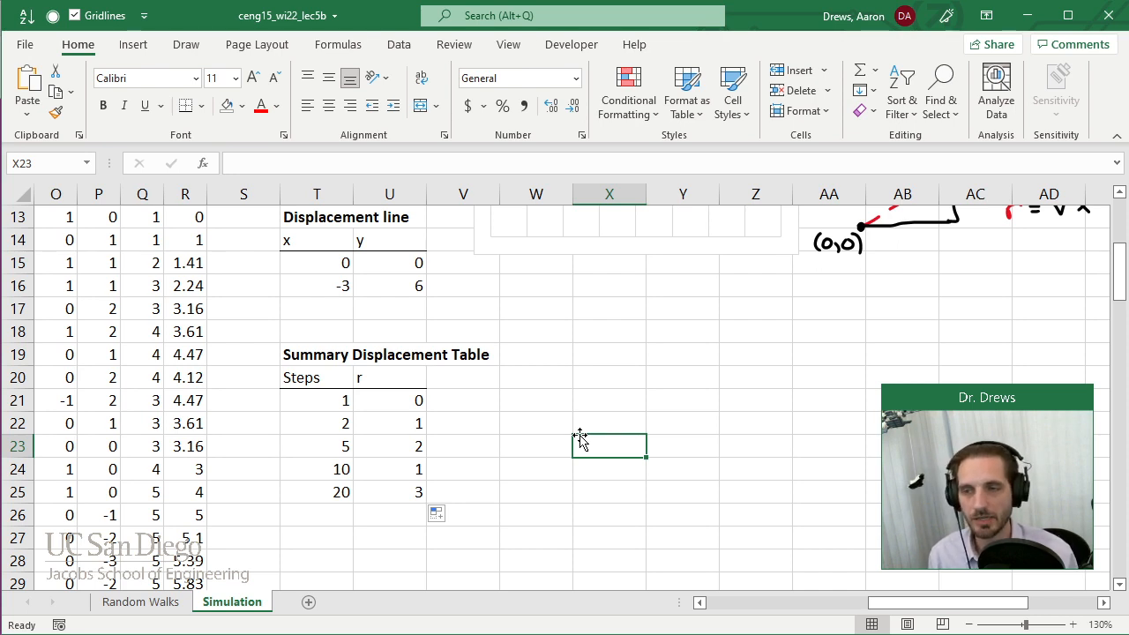
{"action": "left_click_drag", "start_coordinate": [422, 399], "coordinate": [388, 487]}
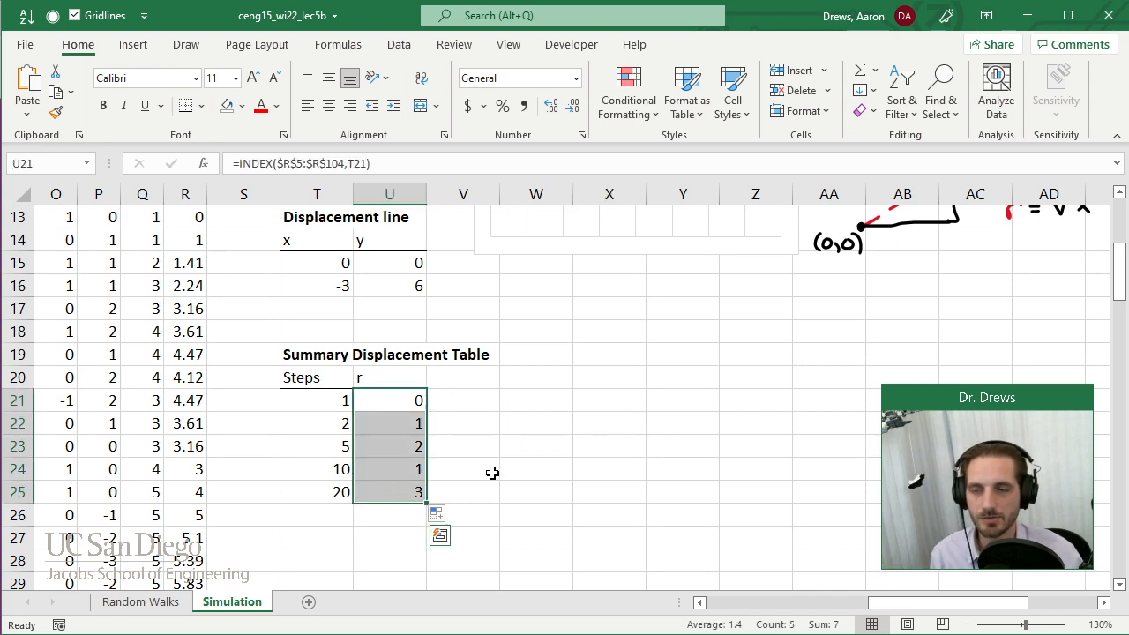
Recalculate the random walk several times by repeatedly entering a in W22, and clear that cell at the end.
{"action": "left_click", "coordinate": [544, 425]}
{"action": "type", "text": "a"}
{"action": "key", "text": "Return"}
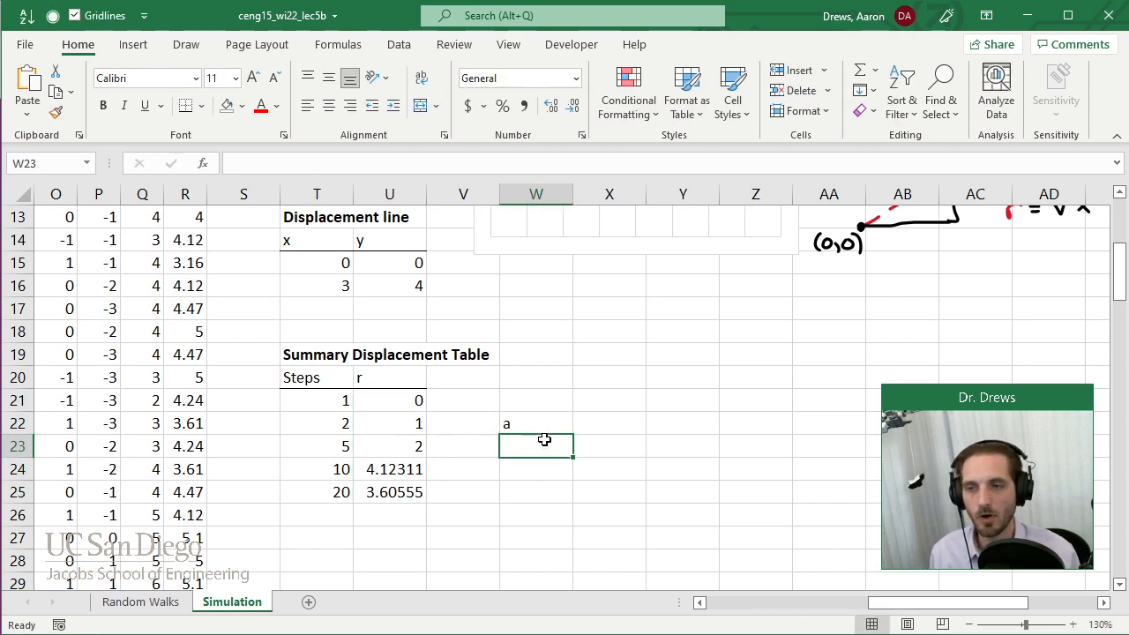
{"action": "key", "text": "Up"}
{"action": "type", "text": "a"}
{"action": "key", "text": "Return"}
{"action": "key", "text": "Up"}
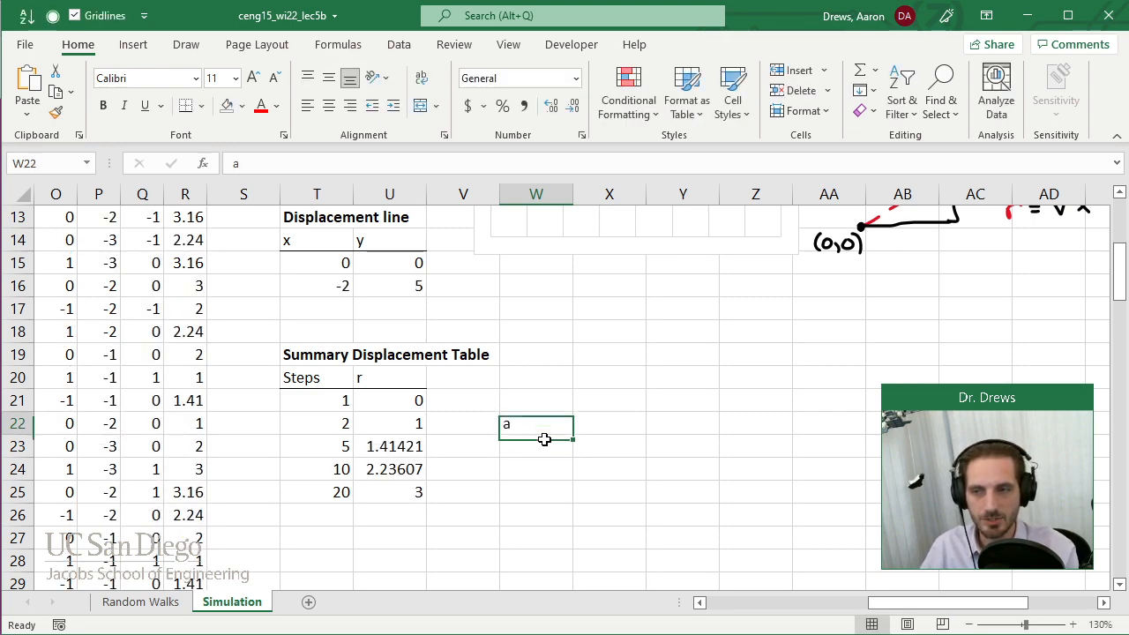
{"action": "type", "text": "a"}
{"action": "key", "text": "Return"}
{"action": "key", "text": "Up"}
{"action": "type", "text": "a"}
{"action": "key", "text": "Return"}
{"action": "key", "text": "Up"}
{"action": "type", "text": "a"}
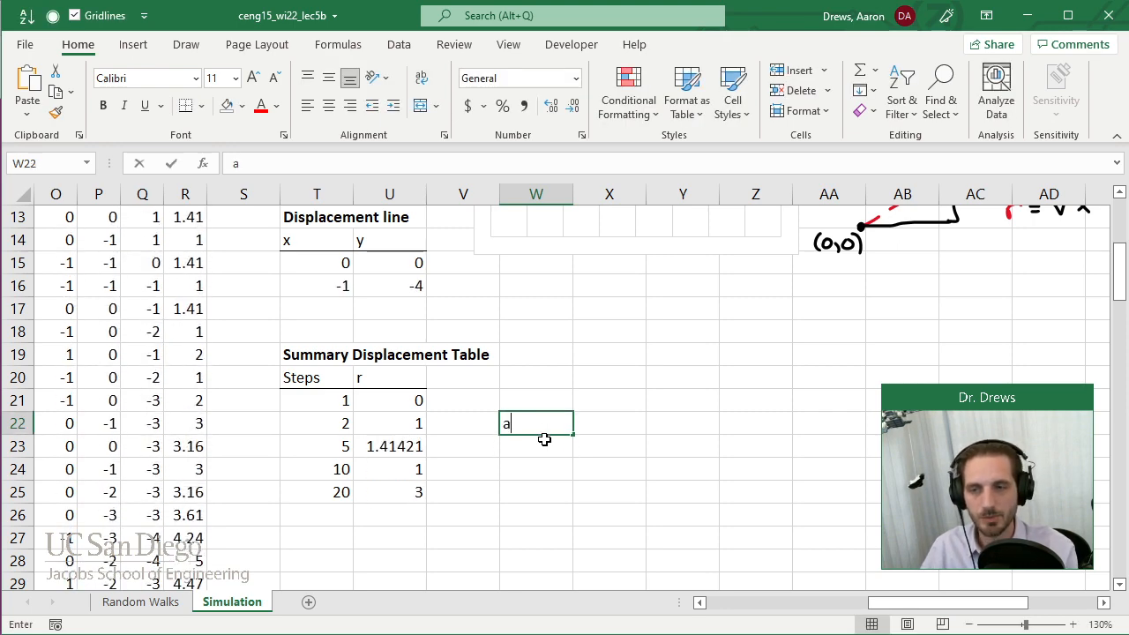
{"action": "key", "text": "Return"}
{"action": "key", "text": "Up"}
{"action": "key", "text": "Delete"}
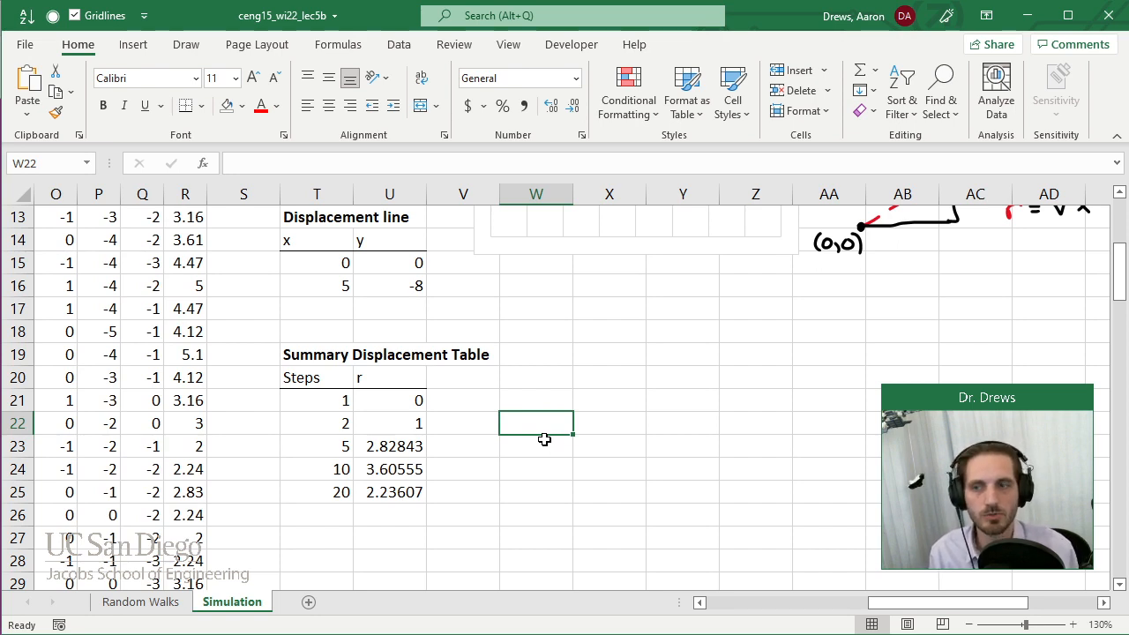
Collapse the ribbon to show more rows around the Summary Displacement Table.
{"action": "scroll", "coordinate": [545, 439], "scroll_direction": "down", "scroll_amount": 1}
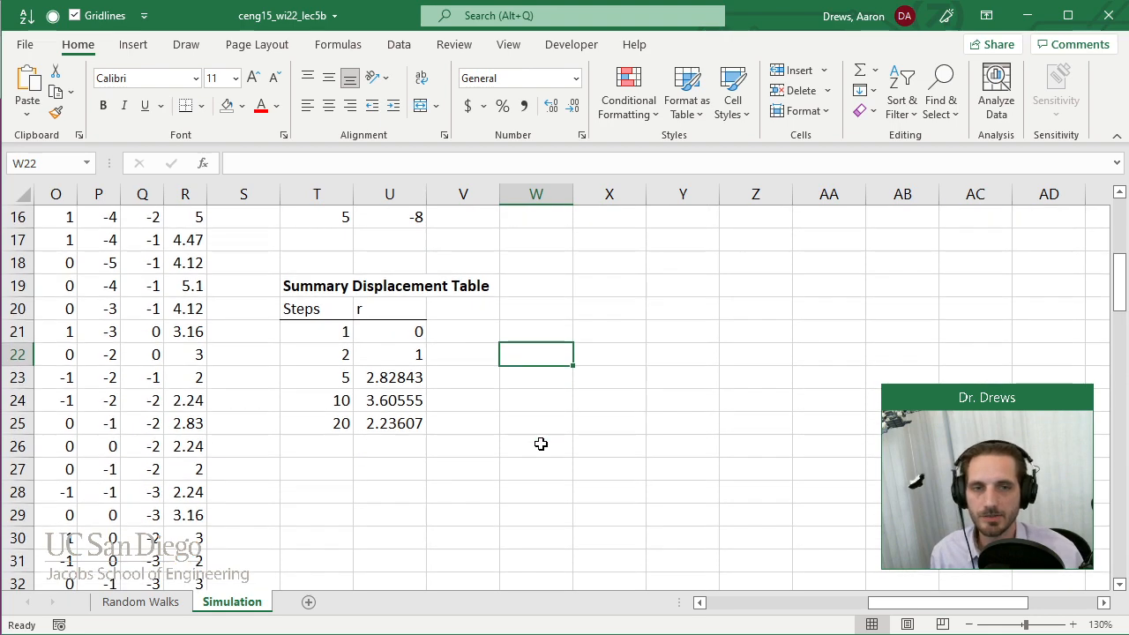
{"action": "right_click", "coordinate": [574, 123]}
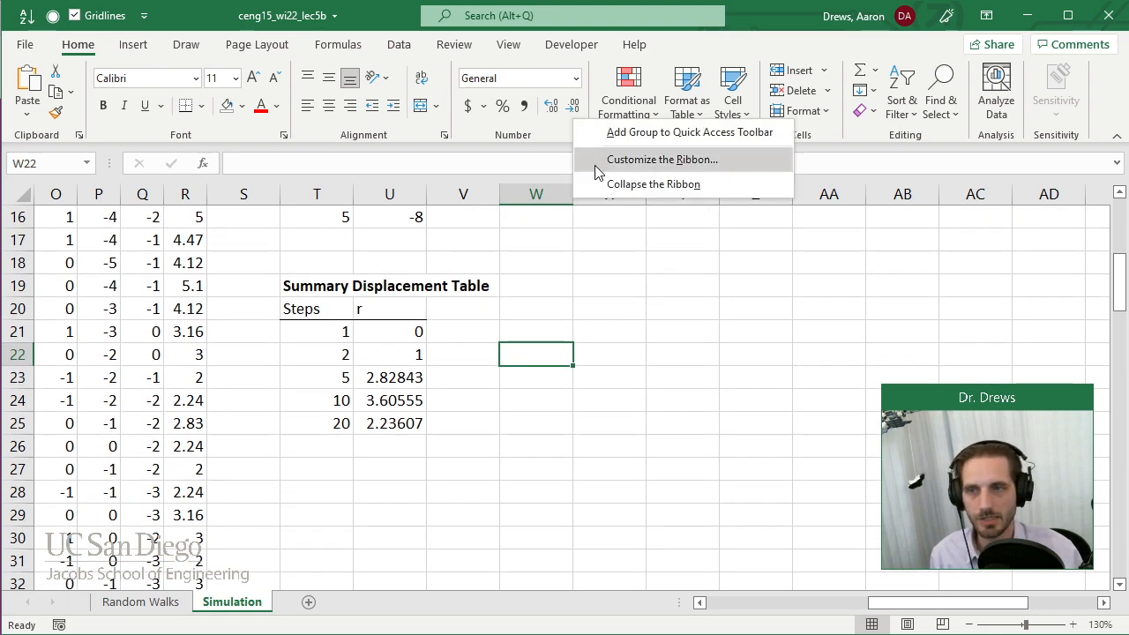
{"action": "left_click", "coordinate": [653, 185]}
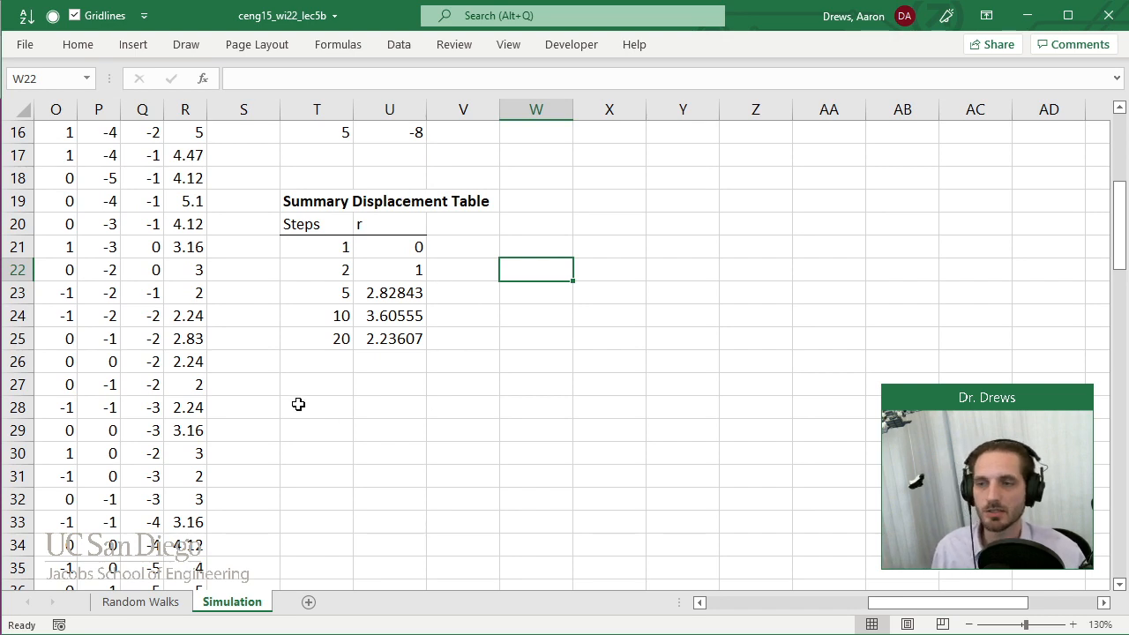
Enter the heading "To save just the numbers, Paste->Values" in T28 below the summary table.
{"action": "left_click", "coordinate": [303, 406]}
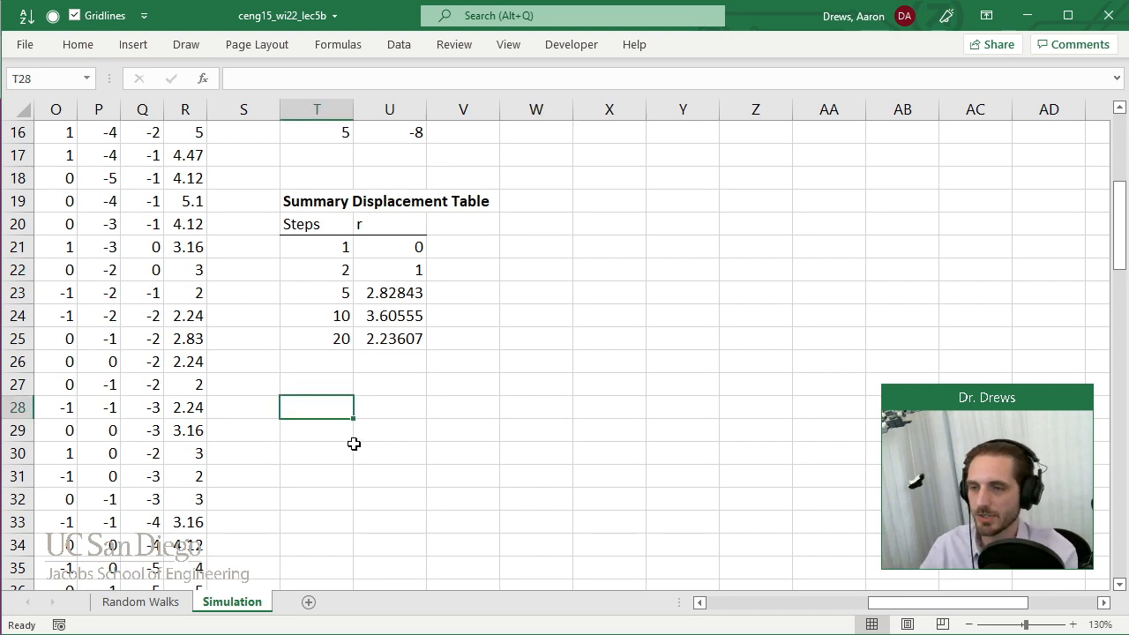
{"action": "type", "text": "To sav"}
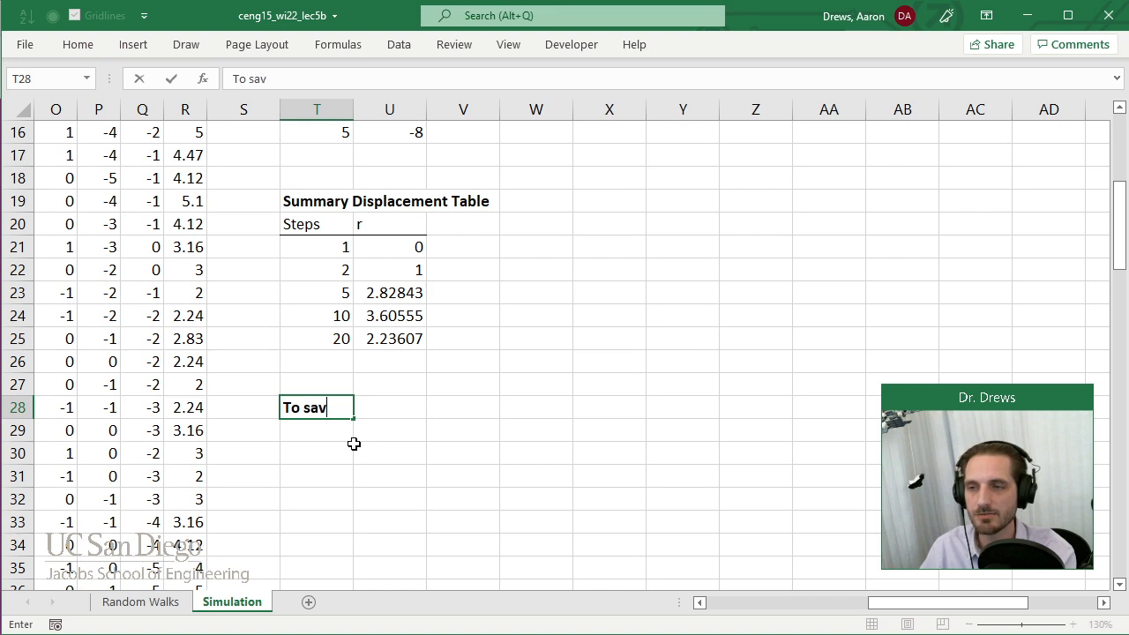
{"action": "type", "text": "e just the numb"}
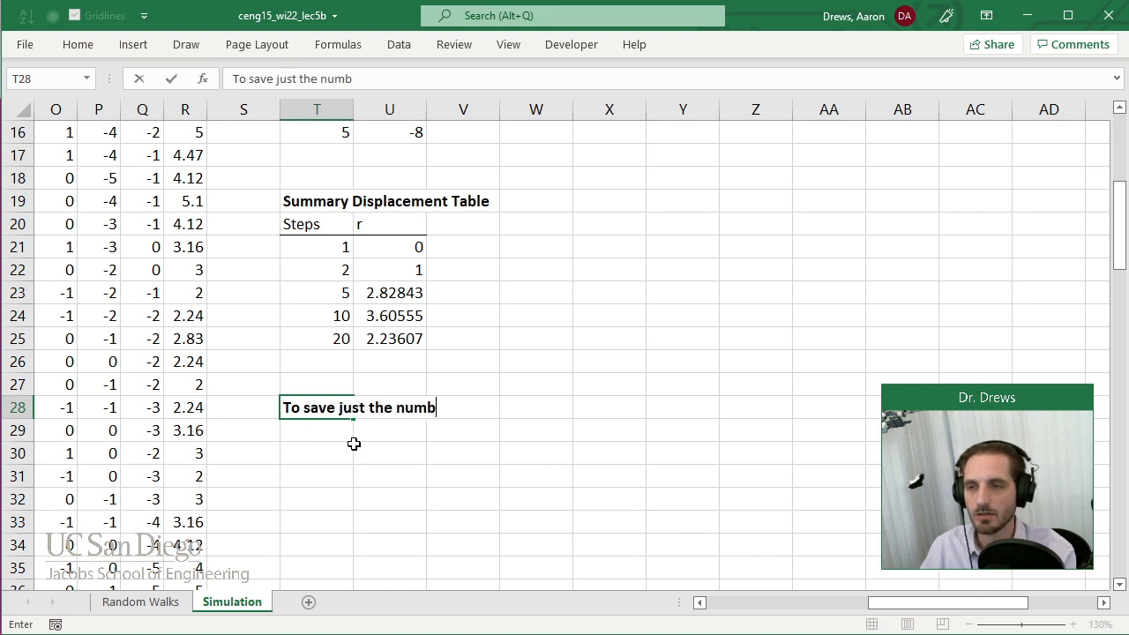
{"action": "type", "text": "ers, Paste->Values"}
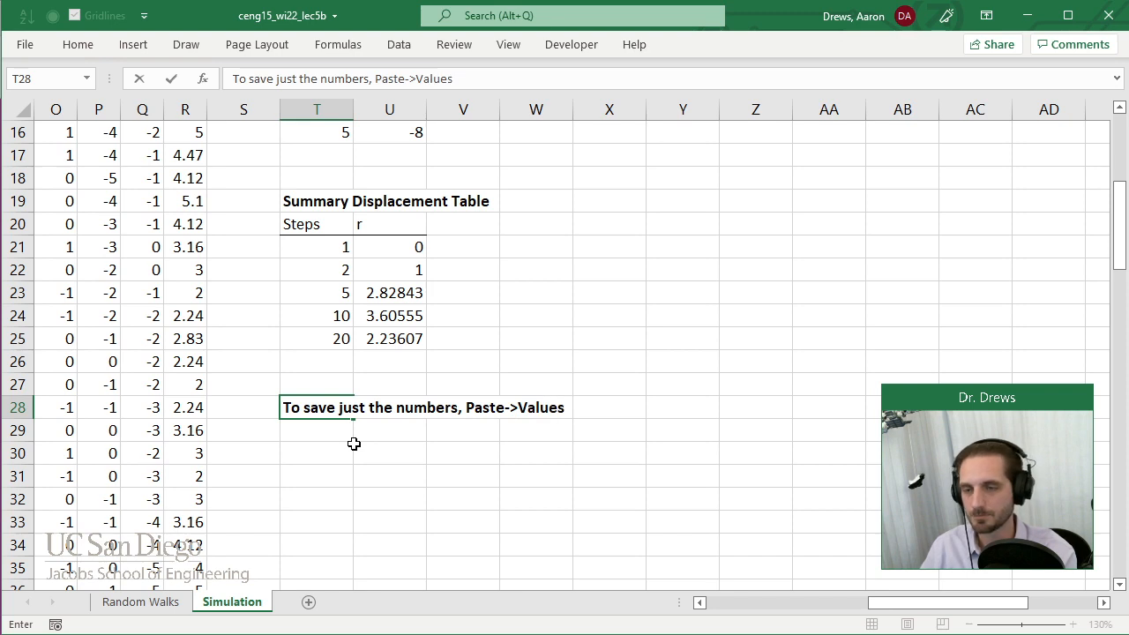
{"action": "key", "text": "Left"}
Enter the column label r1 in T30 below the Paste->Values heading.
{"action": "key", "text": "Down"}
{"action": "key", "text": "Right"}
{"action": "key", "text": "Down"}
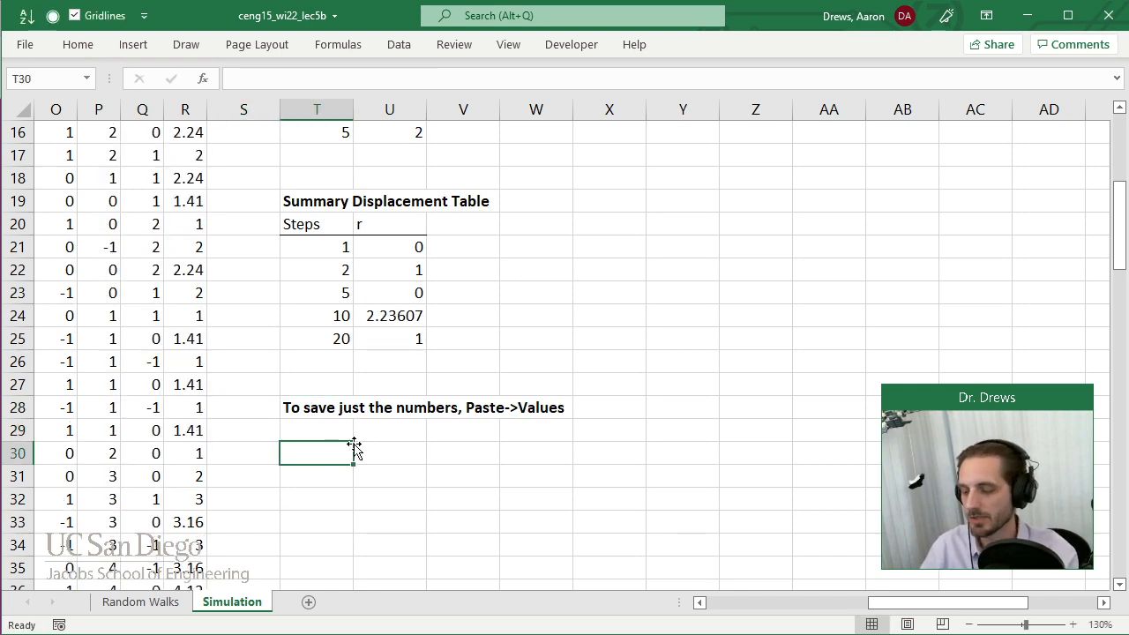
{"action": "type", "text": "r1"}
{"action": "key", "text": "Tab"}
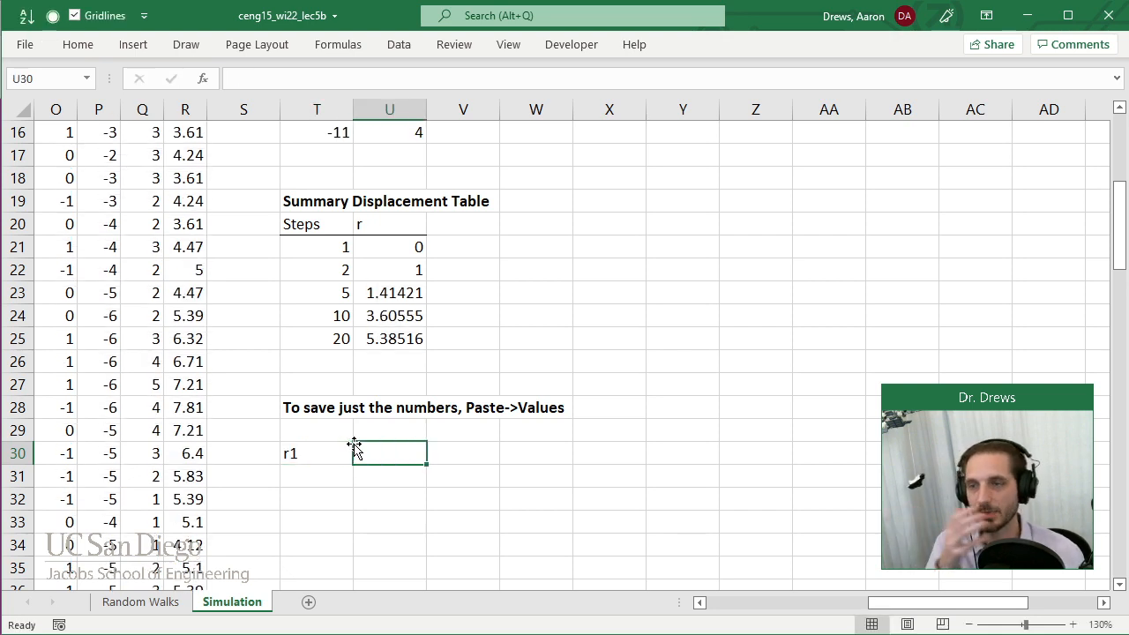
Copy the r values in U21:U25 of the Summary Displacement Table.
{"action": "left_click_drag", "start_coordinate": [381, 244], "coordinate": [380, 334]}
{"action": "key", "text": "ctrl+v"}
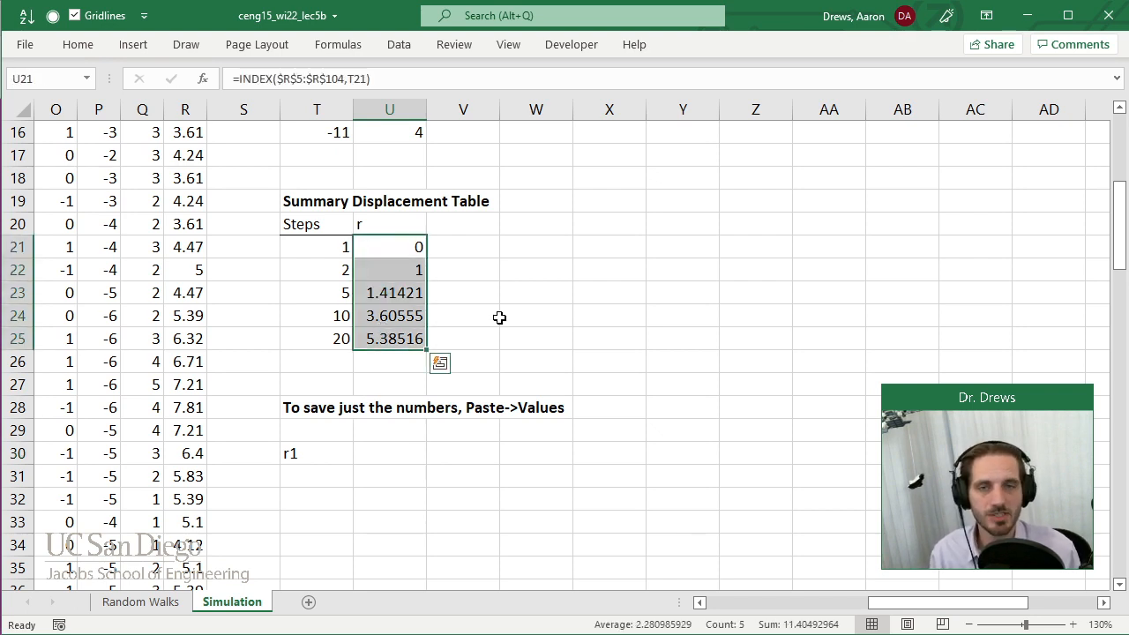
{"action": "key", "text": "ctrl+c"}
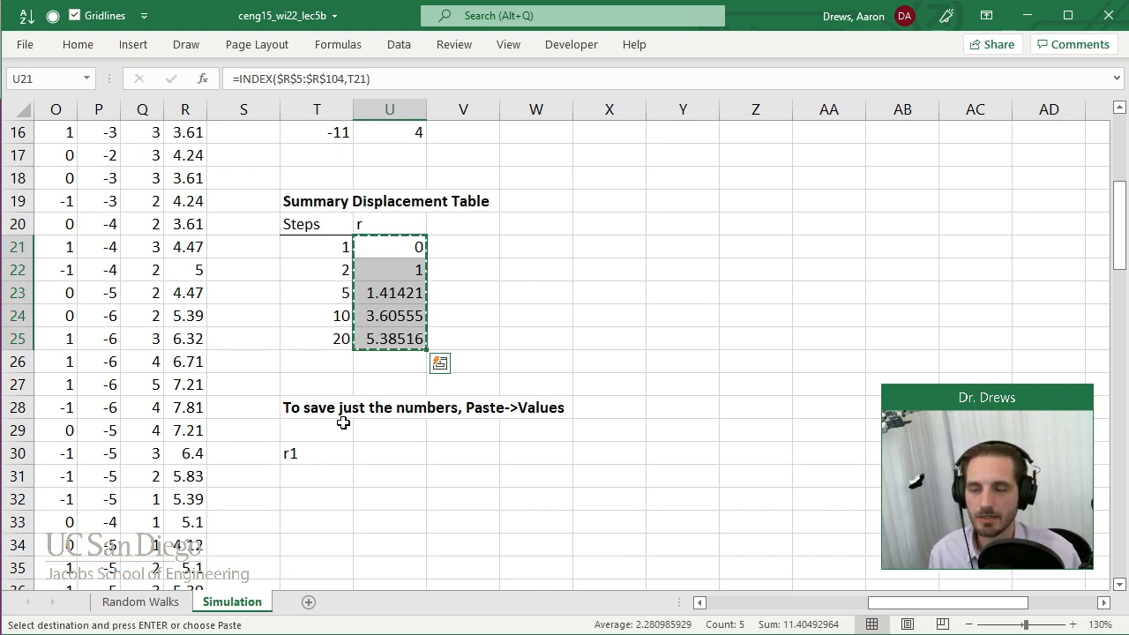
Try a regular paste of the copied cells at T31 under r1, inspect the pasted formulas and undo the paste.
{"action": "left_click", "coordinate": [295, 474]}
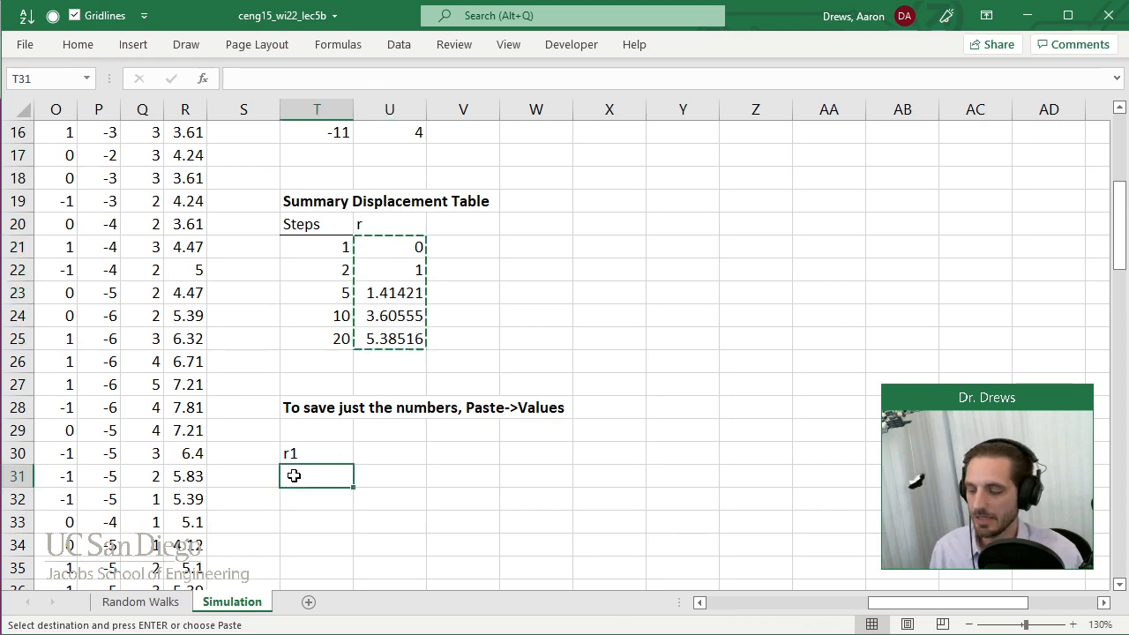
{"action": "key", "text": "ctrl+v"}
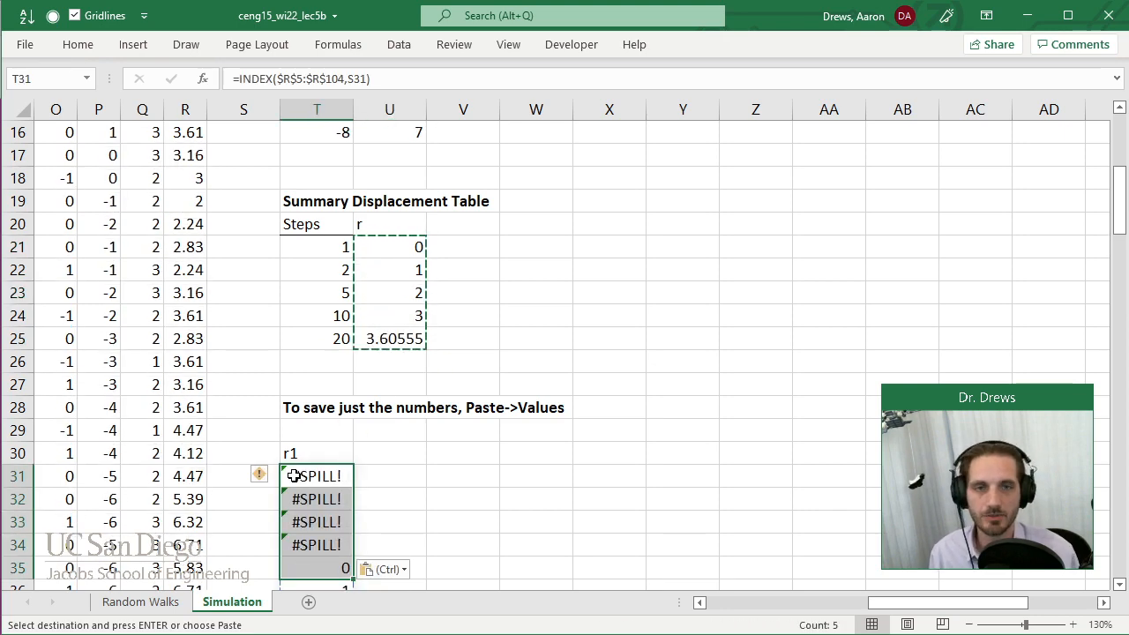
{"action": "scroll", "coordinate": [413, 381], "scroll_direction": "down", "scroll_amount": 1}
{"action": "scroll", "coordinate": [414, 381], "scroll_direction": "down", "scroll_amount": 3}
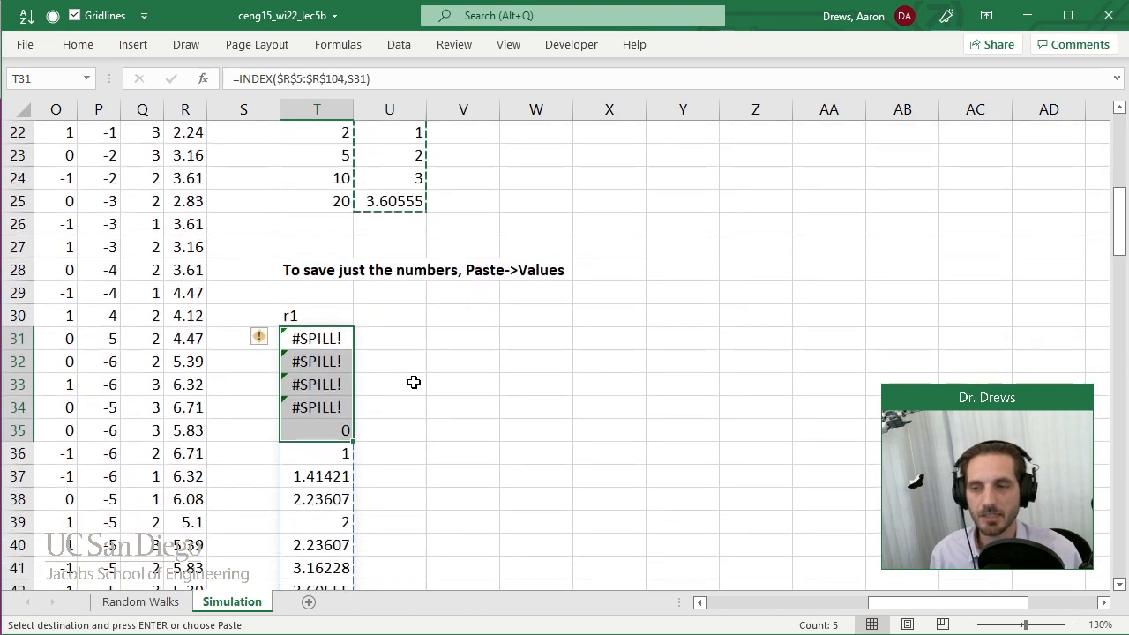
{"action": "scroll", "coordinate": [414, 382], "scroll_direction": "up", "scroll_amount": 2}
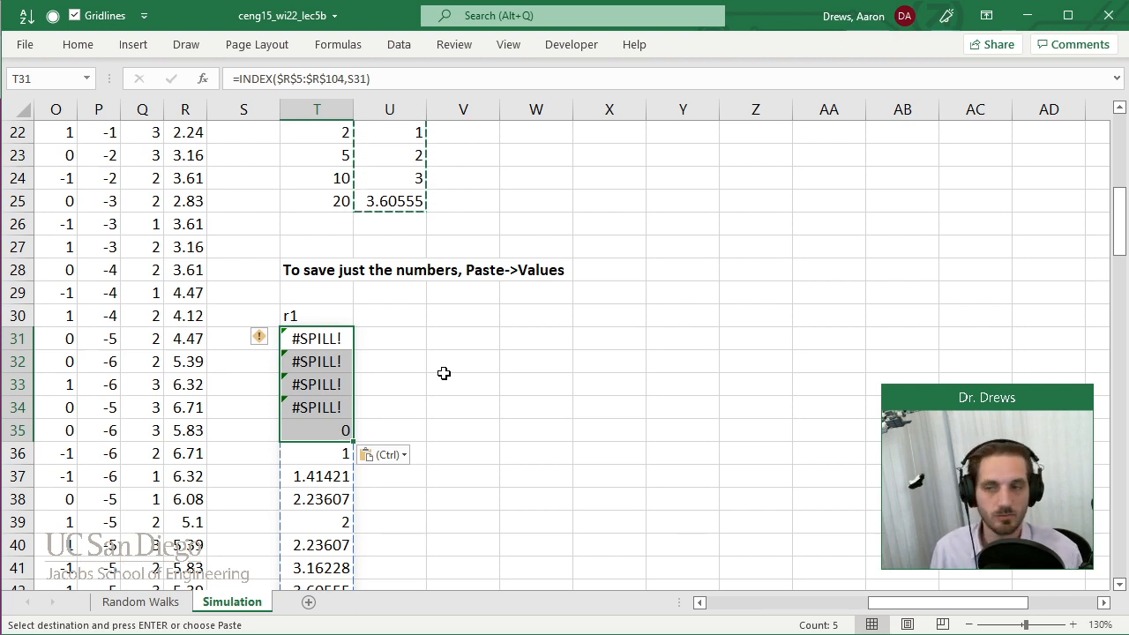
{"action": "key", "text": "ctrl+z"}
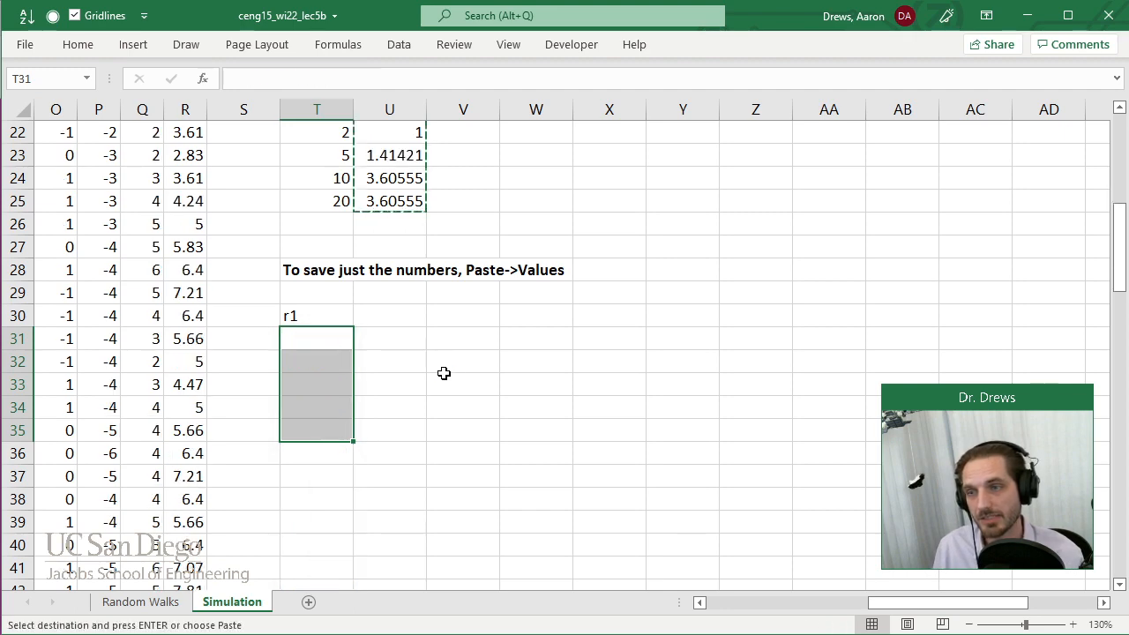
Copy the r values in U21:U25 of the Summary Displacement Table again.
{"action": "scroll", "coordinate": [470, 340], "scroll_direction": "down", "scroll_amount": 1}
{"action": "scroll", "coordinate": [470, 340], "scroll_direction": "up", "scroll_amount": 2}
{"action": "left_click", "coordinate": [463, 247]}
{"action": "left_click_drag", "start_coordinate": [393, 180], "coordinate": [396, 268]}
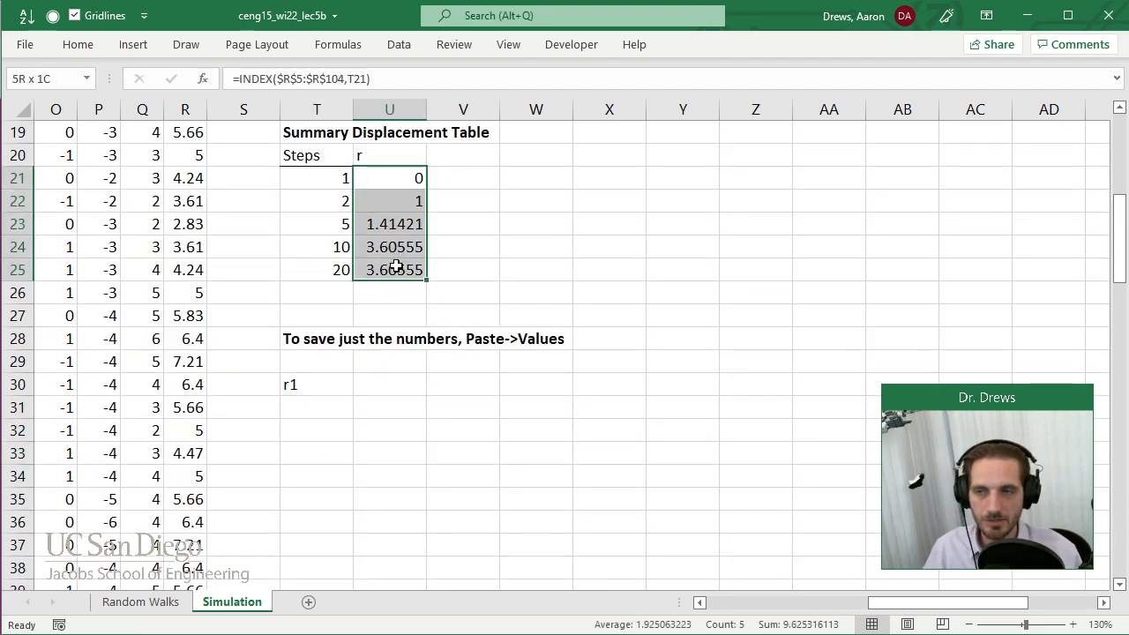
{"action": "key", "text": "ctrl+c"}
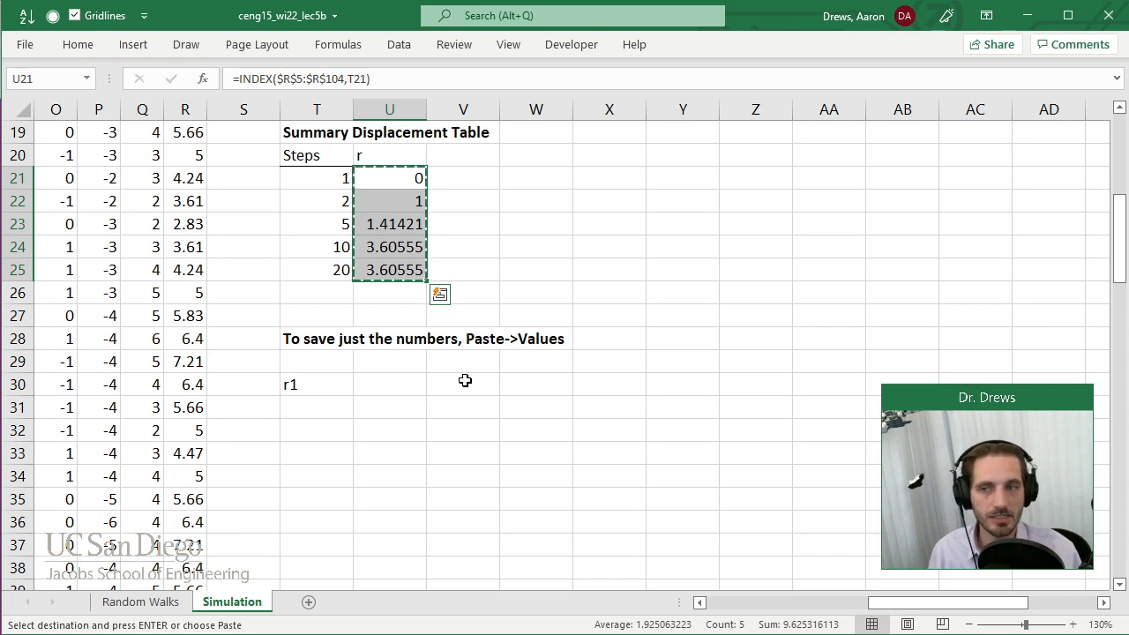
Paste the copied r values as values only at T31 under r1 and inspect the pasted cells.
{"action": "left_click", "coordinate": [316, 409]}
{"action": "right_click", "coordinate": [315, 413]}
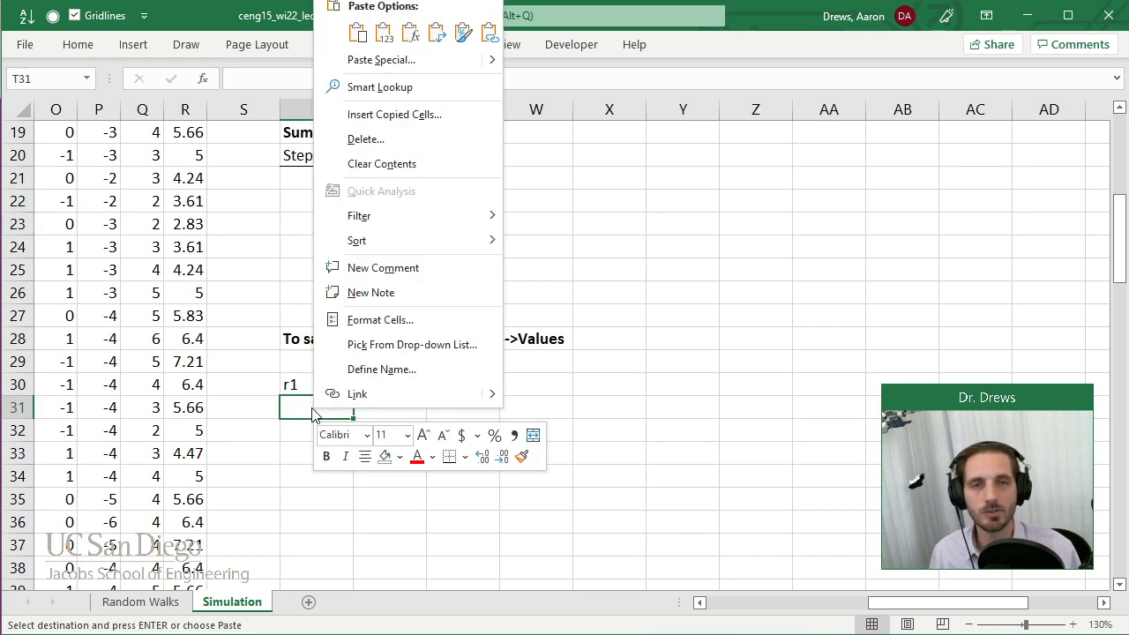
{"action": "left_click", "coordinate": [383, 33]}
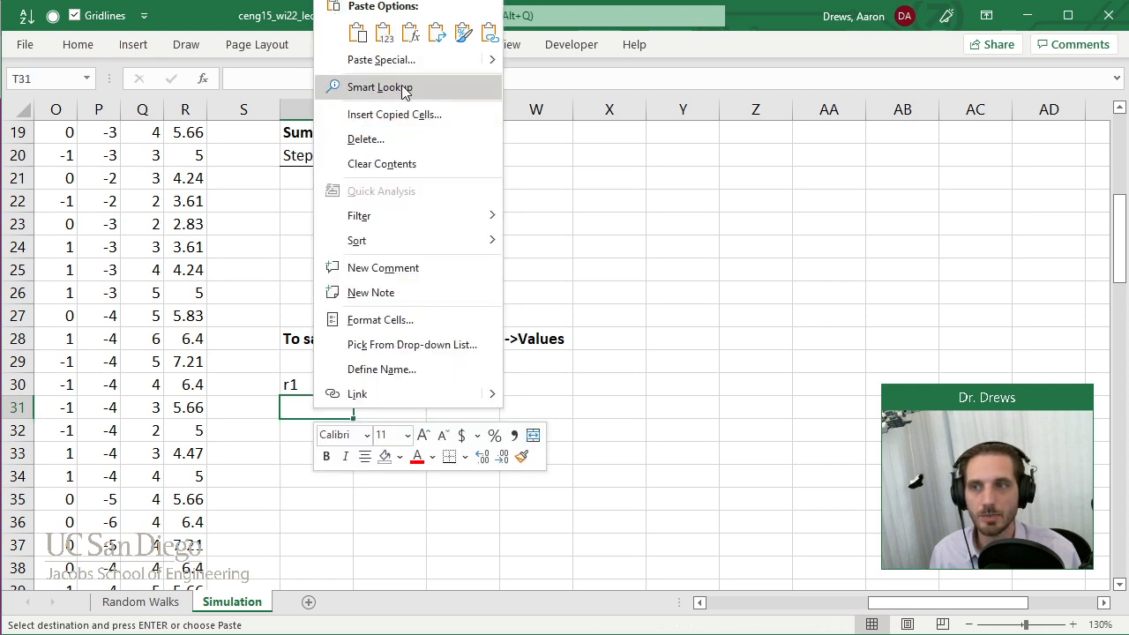
{"action": "left_click", "coordinate": [385, 39]}
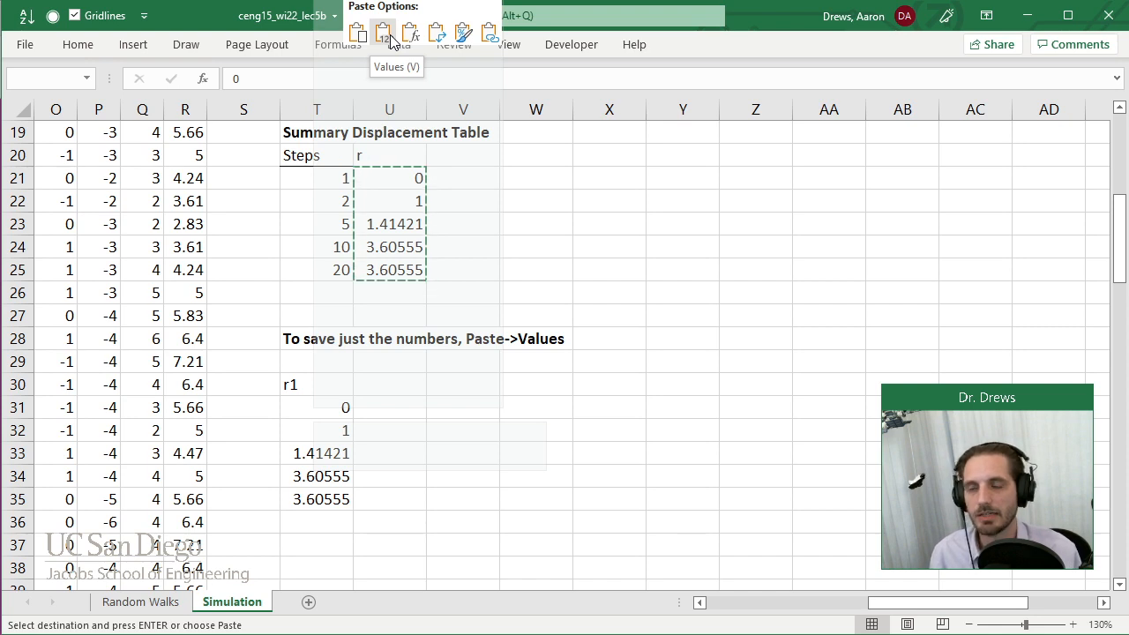
{"action": "left_click", "coordinate": [390, 42]}
{"action": "left_click", "coordinate": [320, 447]}
{"action": "key", "text": "Down"}
{"action": "key", "text": "Down"}
{"action": "left_click", "coordinate": [332, 444]}
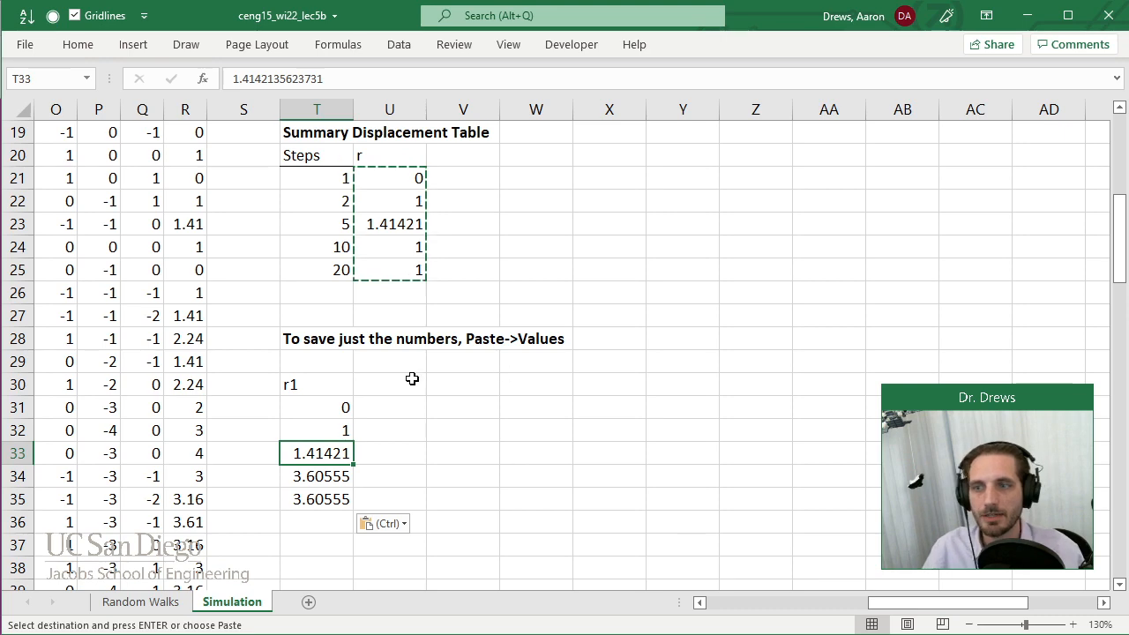
Enter the column labels r2 in U30 and r3 in V30.
{"action": "left_click", "coordinate": [411, 382]}
{"action": "type", "text": "r2"}
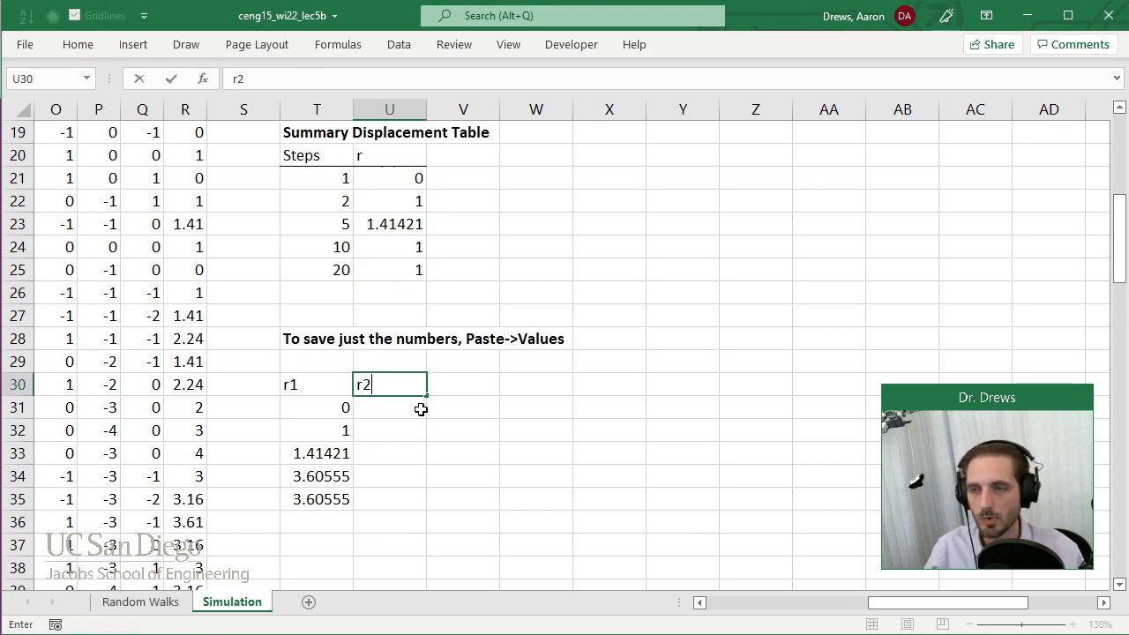
{"action": "key", "text": "Tab"}
{"action": "type", "text": "r3"}
{"action": "key", "text": "Return"}
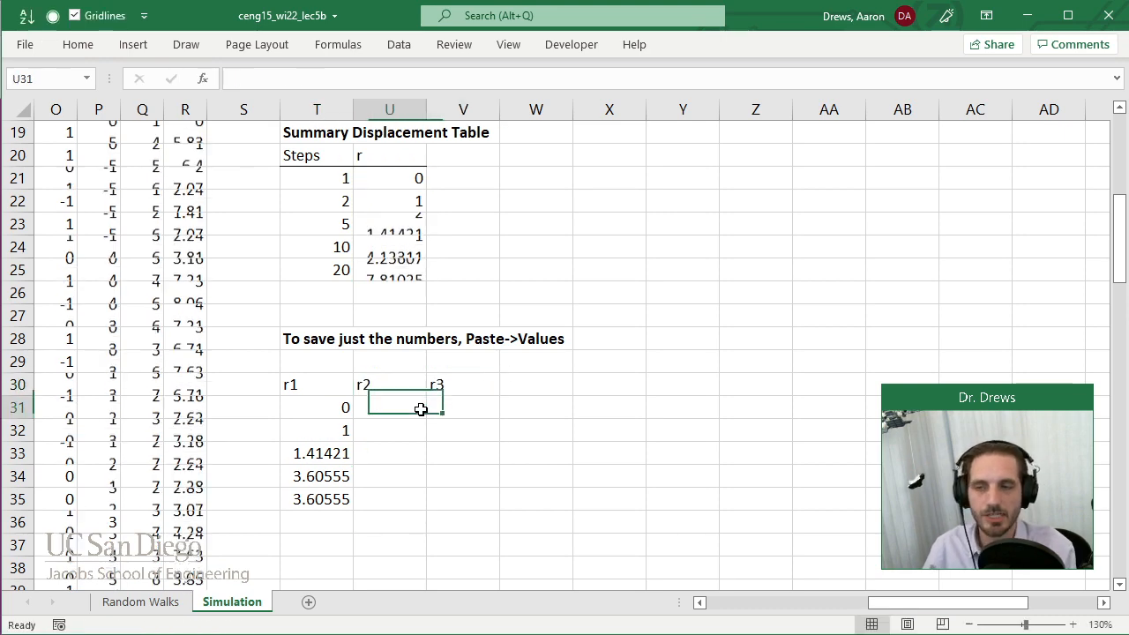
Copy the current r values in U21:U25 and paste them as values only at U31 under r2.
{"action": "left_click_drag", "start_coordinate": [402, 181], "coordinate": [403, 265]}
{"action": "key", "text": "ctrl+c"}
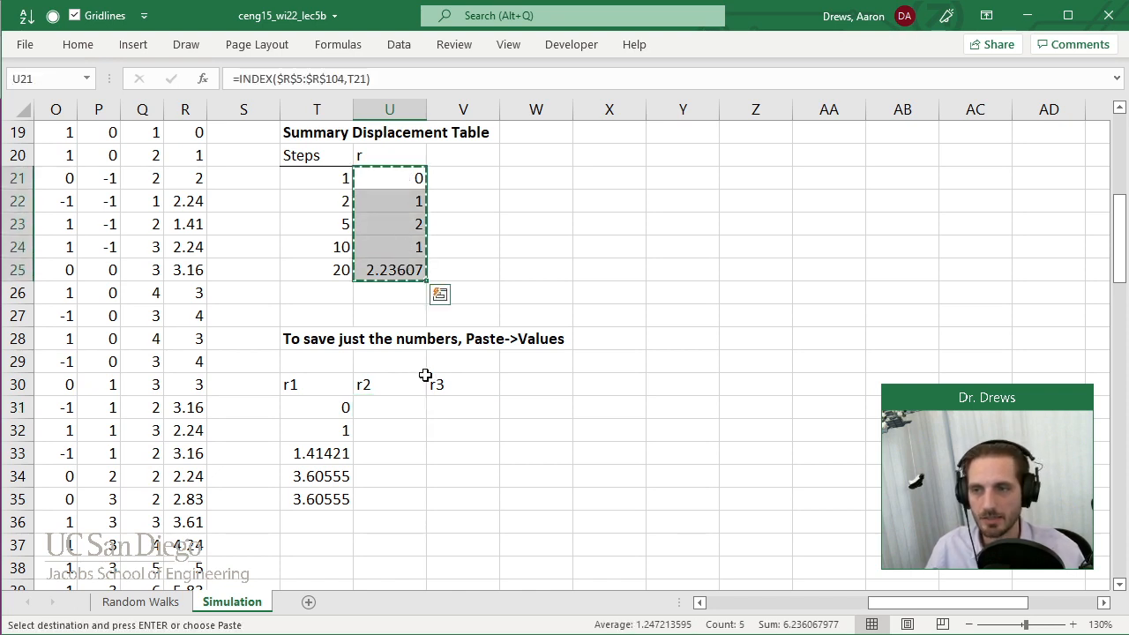
{"action": "left_click", "coordinate": [380, 404]}
{"action": "right_click", "coordinate": [385, 408]}
{"action": "left_click", "coordinate": [455, 32]}
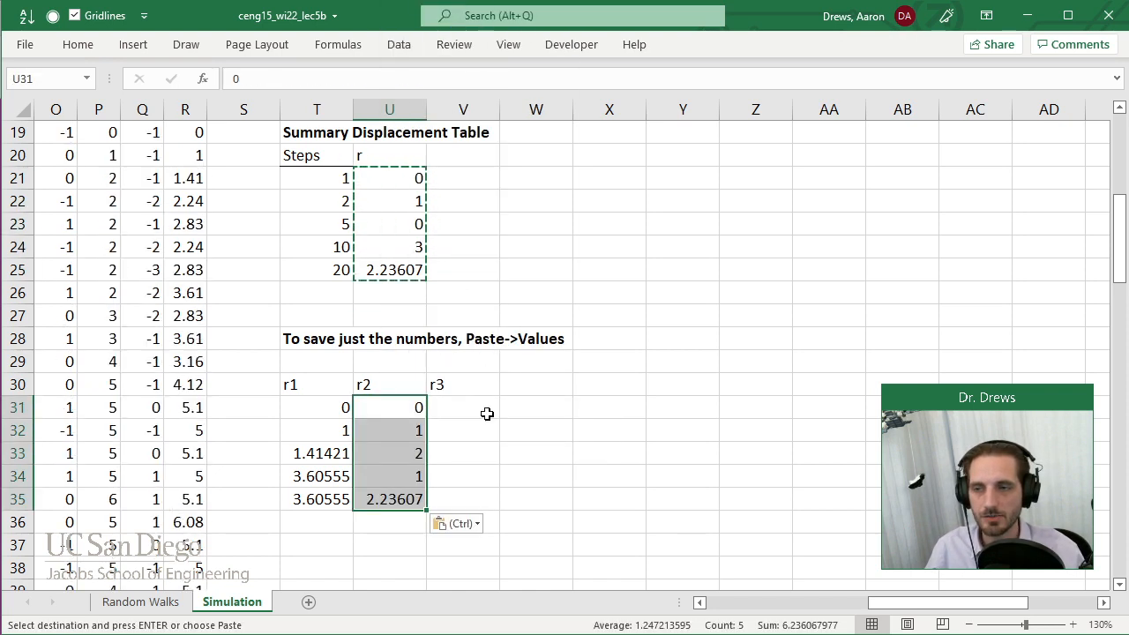
{"action": "left_click", "coordinate": [418, 221]}
{"action": "key", "text": "Escape"}
{"action": "left_click_drag", "start_coordinate": [413, 172], "coordinate": [441, 292]}
{"action": "key", "text": "ctrl+c"}
{"action": "key", "text": "Escape"}
{"action": "left_click", "coordinate": [505, 240]}
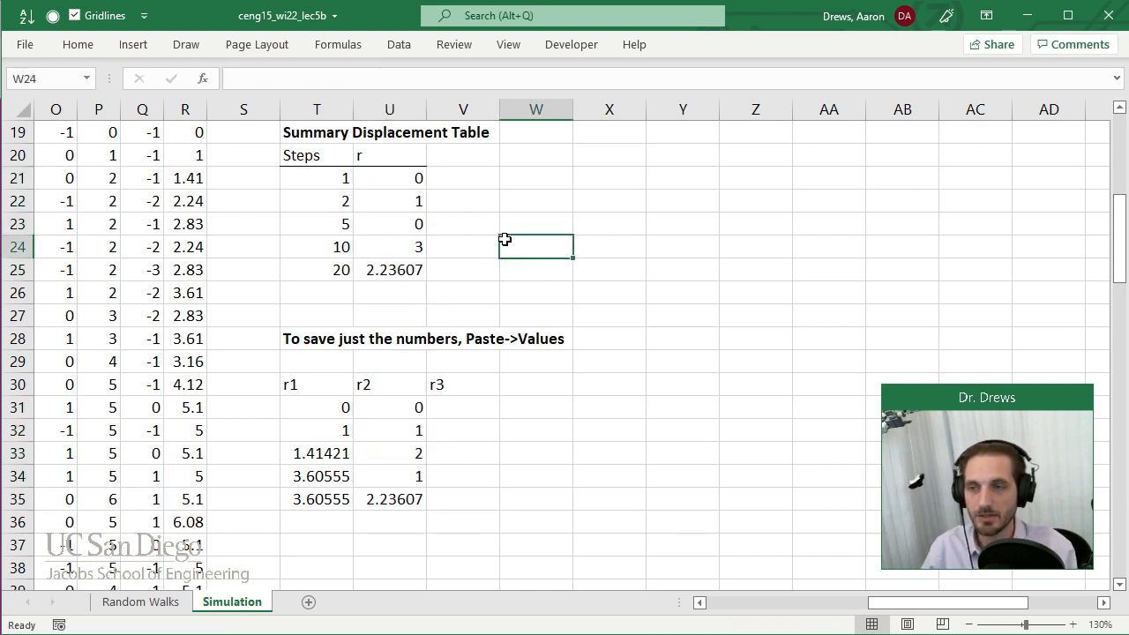
Copy the current r values in U21:U25 and paste them as values only at V31 under r3.
{"action": "left_click_drag", "start_coordinate": [409, 176], "coordinate": [396, 262]}
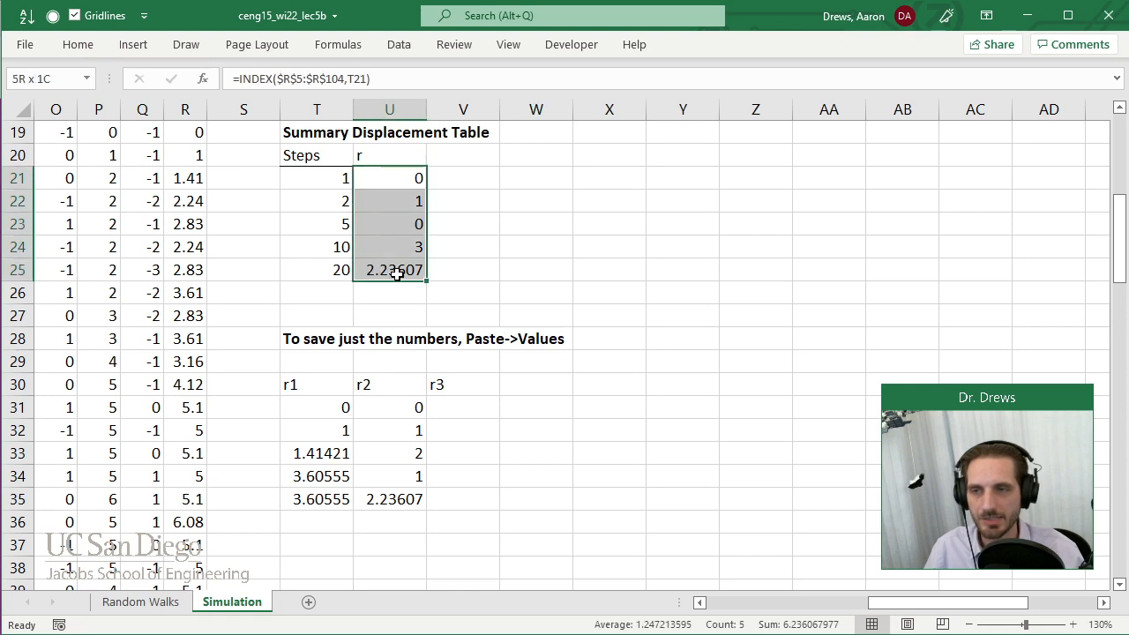
{"action": "key", "text": "ctrl+c"}
{"action": "right_click", "coordinate": [462, 407]}
{"action": "key", "text": "v"}
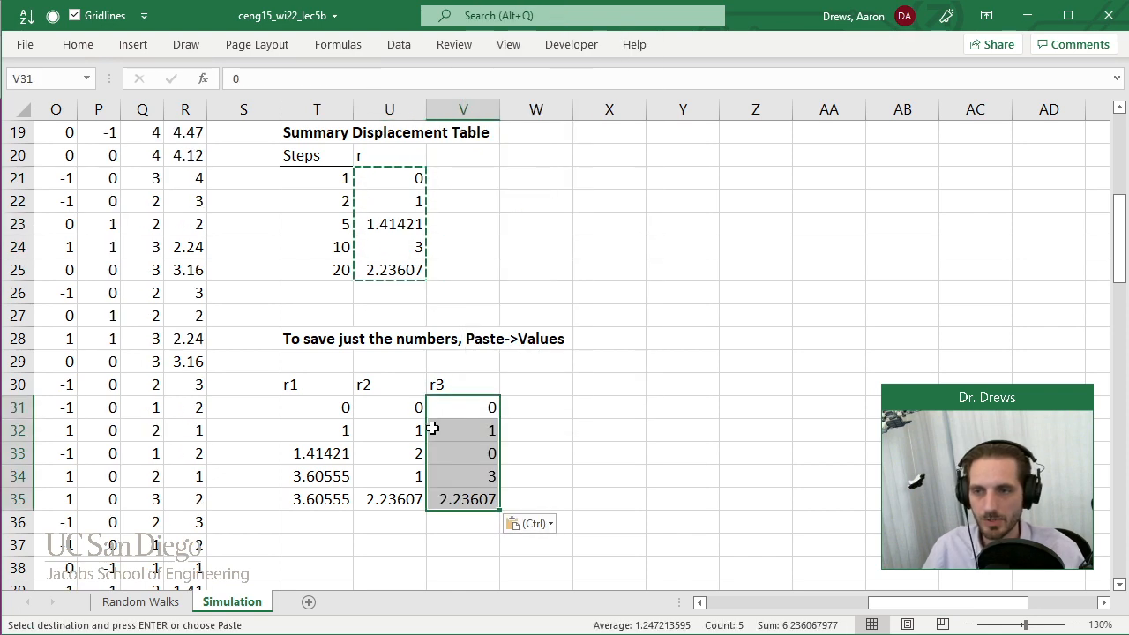
{"action": "key", "text": "Escape"}
{"action": "left_click", "coordinate": [521, 382]}
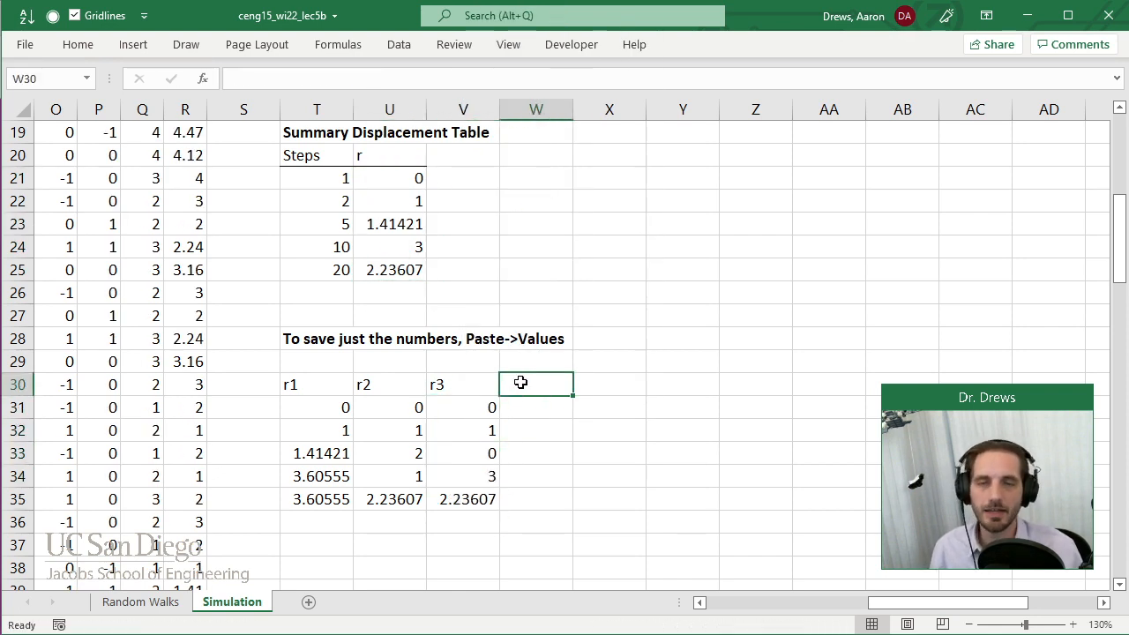
Add a bottom border to the header cells T30:V30 containing r1, r2 and r3.
{"action": "left_click_drag", "start_coordinate": [291, 383], "coordinate": [480, 383]}
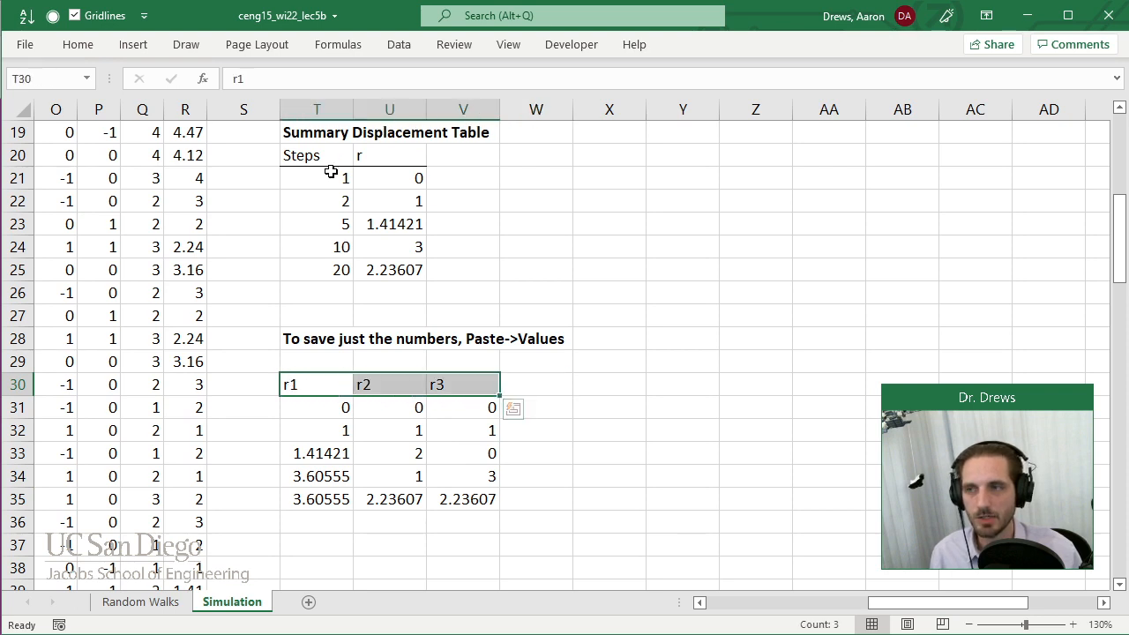
{"action": "left_click", "coordinate": [82, 44]}
{"action": "left_click", "coordinate": [187, 108]}
{"action": "left_click", "coordinate": [532, 454]}
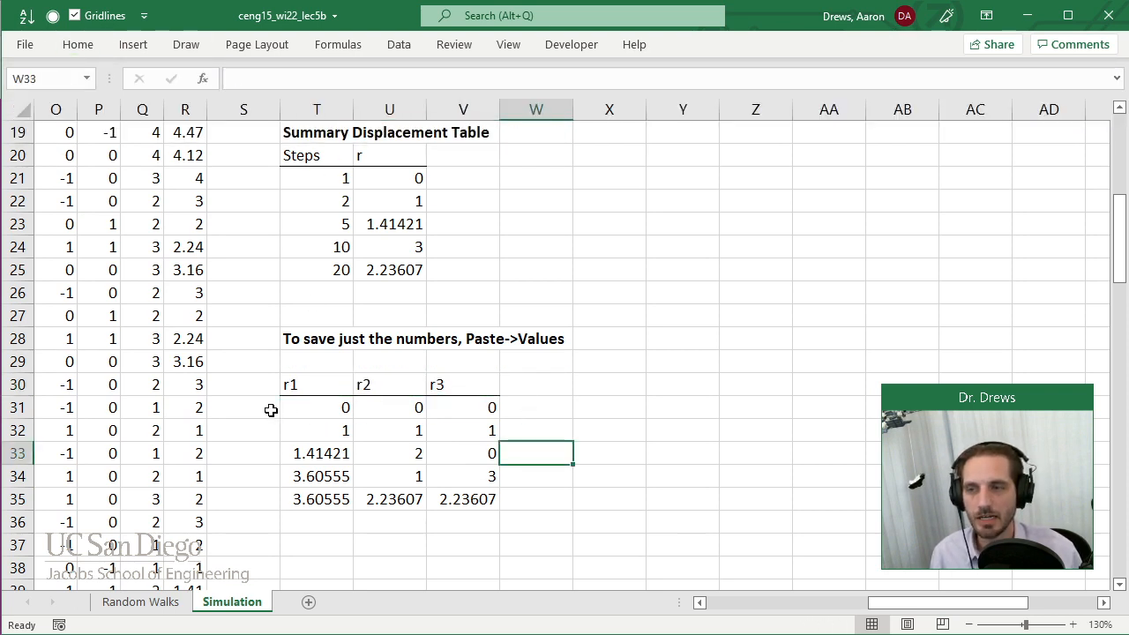
Move the saved values table in T30:V35 one column over so it starts at U30.
{"action": "left_click_drag", "start_coordinate": [317, 386], "coordinate": [471, 510]}
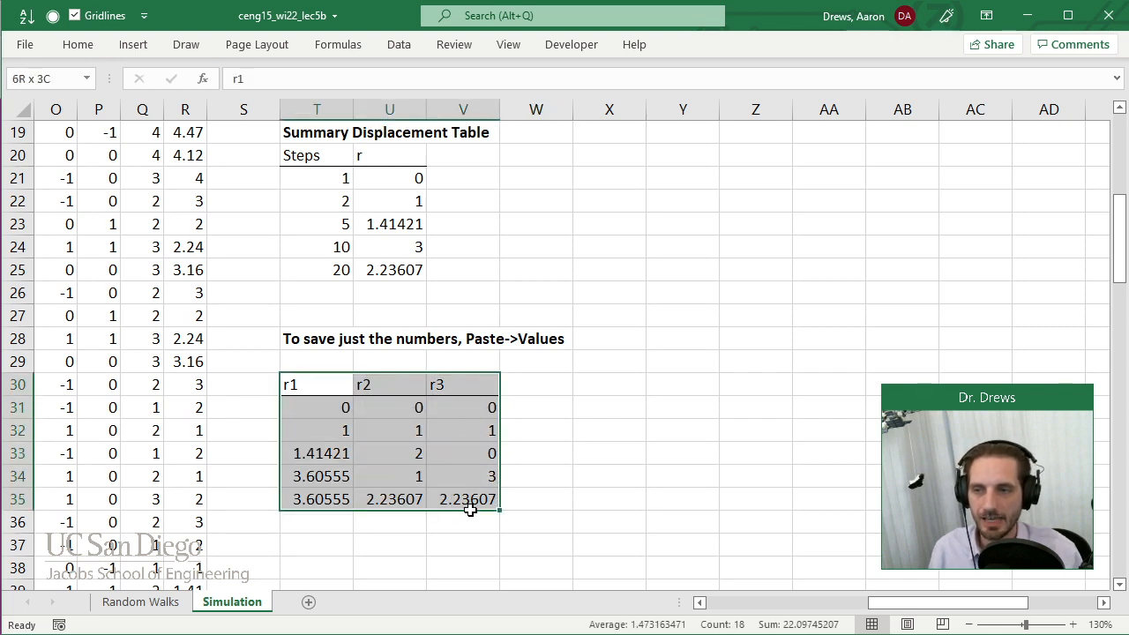
{"action": "key", "text": "ctrl+x"}
{"action": "left_click", "coordinate": [379, 363]}
{"action": "left_click", "coordinate": [384, 374]}
{"action": "key", "text": "ctrl+v"}
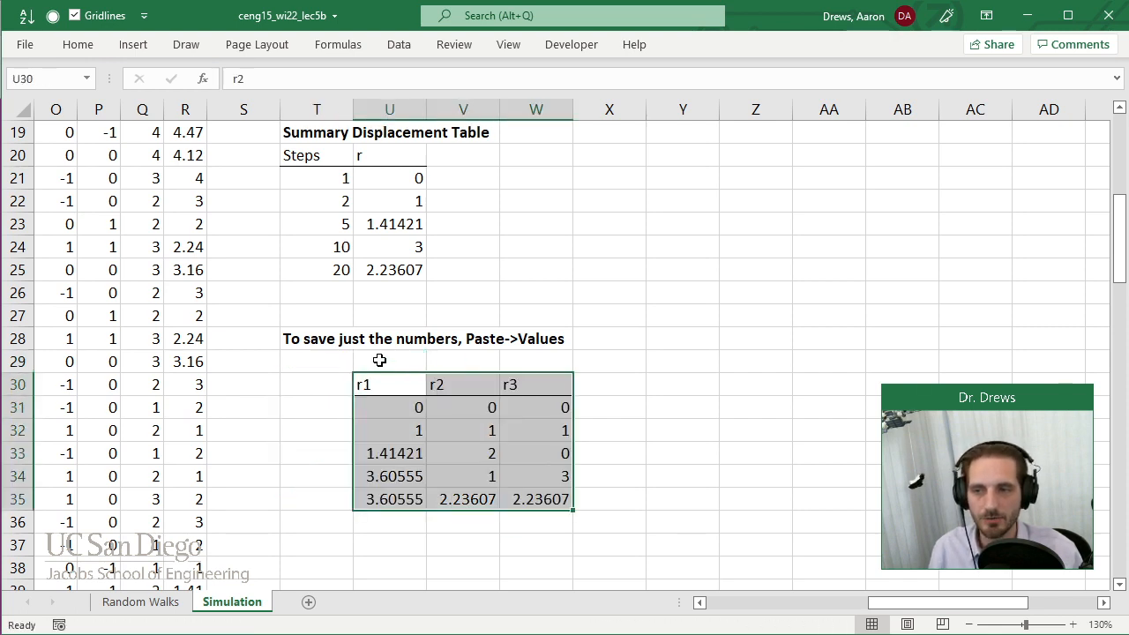
Copy the Steps column in T20:T25 to T30 beside the saved r values.
{"action": "left_click_drag", "start_coordinate": [335, 159], "coordinate": [336, 268]}
{"action": "key", "text": "ctrl+c"}
{"action": "left_click", "coordinate": [335, 380]}
{"action": "key", "text": "ctrl+v"}
{"action": "left_click", "coordinate": [340, 411]}
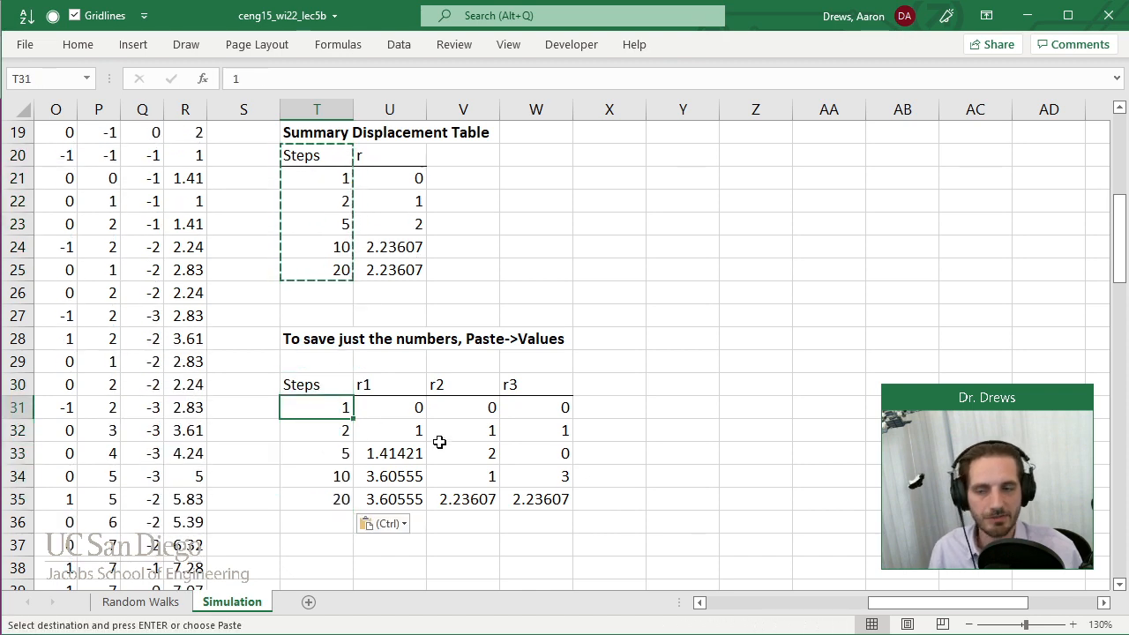
{"action": "left_click", "coordinate": [579, 458]}
{"action": "left_click_drag", "start_coordinate": [321, 423], "coordinate": [471, 467]}
{"action": "left_click", "coordinate": [468, 461]}
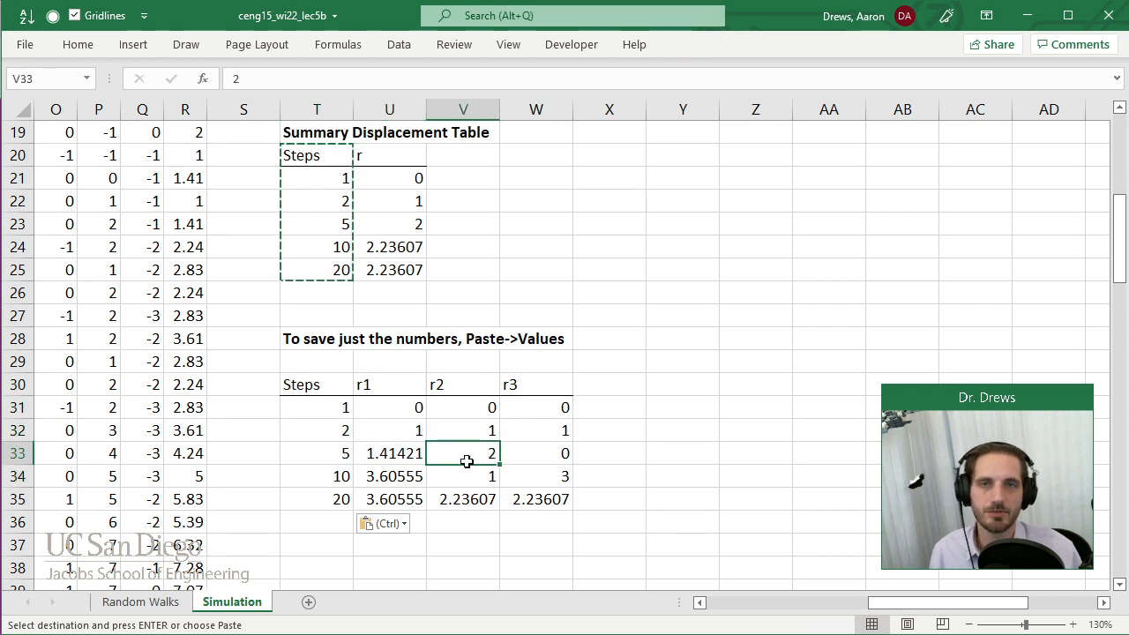
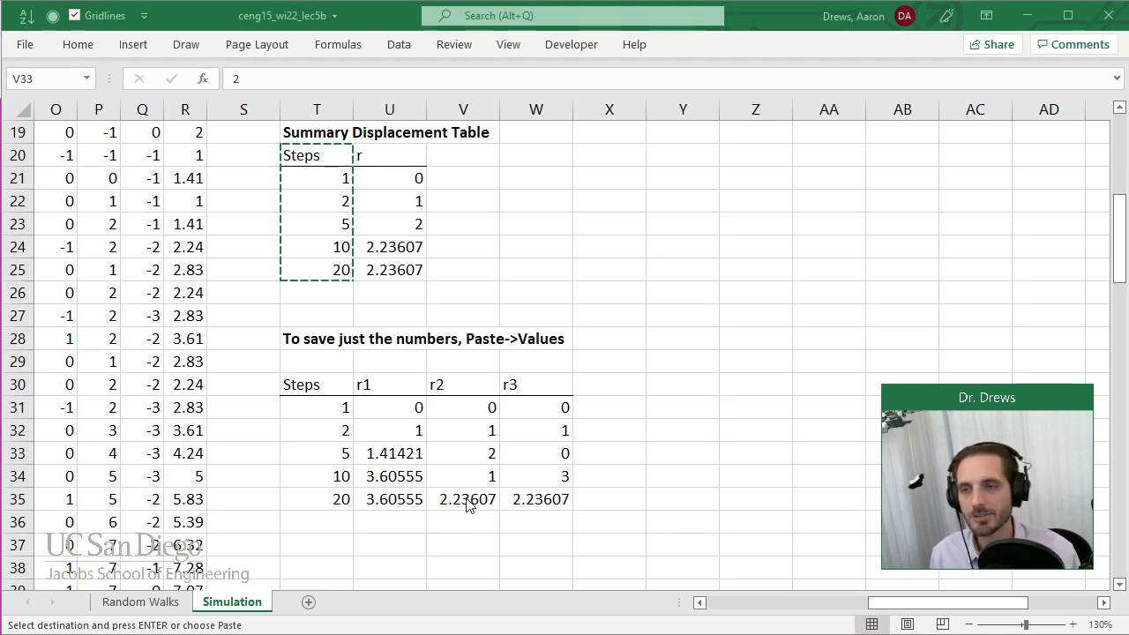
{"action": "scroll", "coordinate": [467, 494], "scroll_direction": "up", "scroll_amount": 5}
{"action": "scroll", "coordinate": [472, 357], "scroll_direction": "up", "scroll_amount": 1}
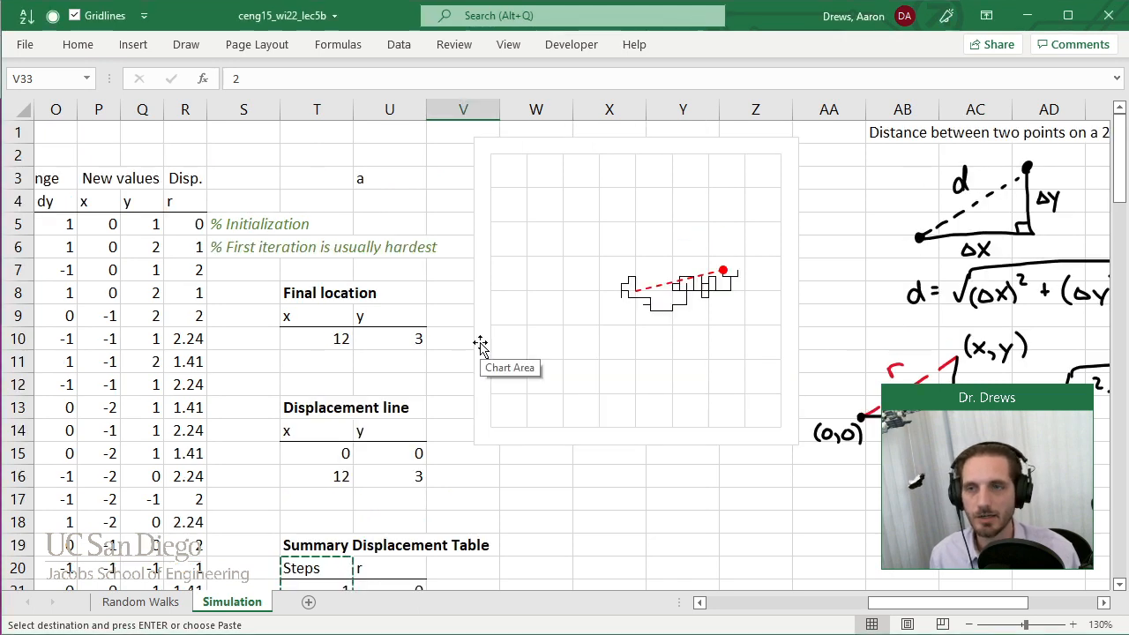
{"action": "left_click", "coordinate": [570, 245]}
{"action": "left_click", "coordinate": [781, 46]}
{"action": "left_click", "coordinate": [129, 73]}
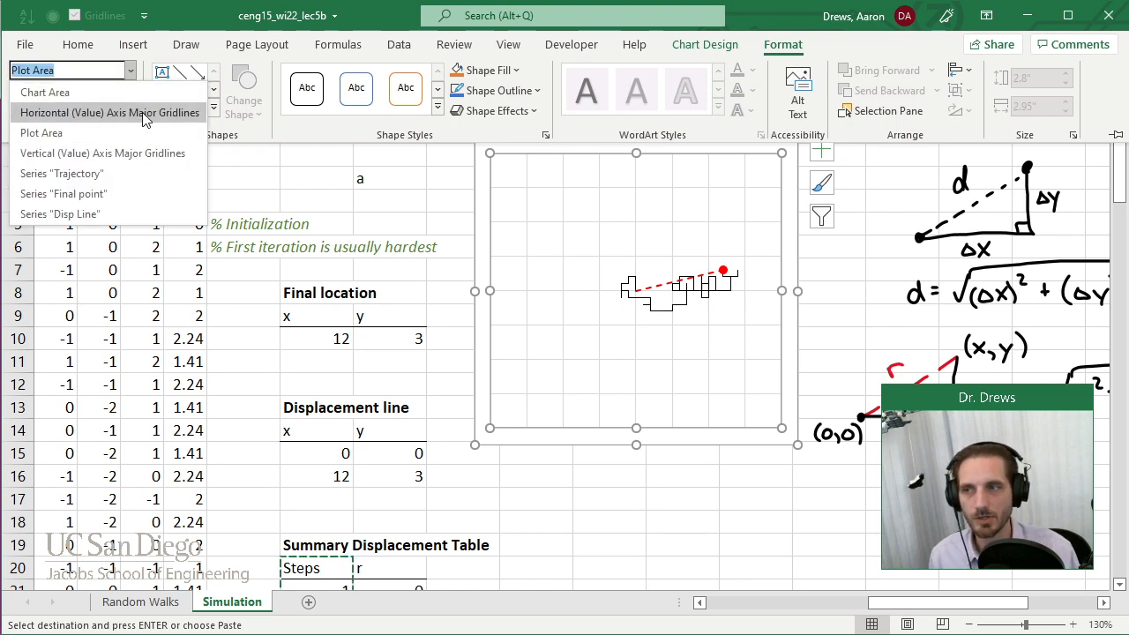
{"action": "left_click", "coordinate": [106, 112]}
{"action": "left_click", "coordinate": [75, 92]}
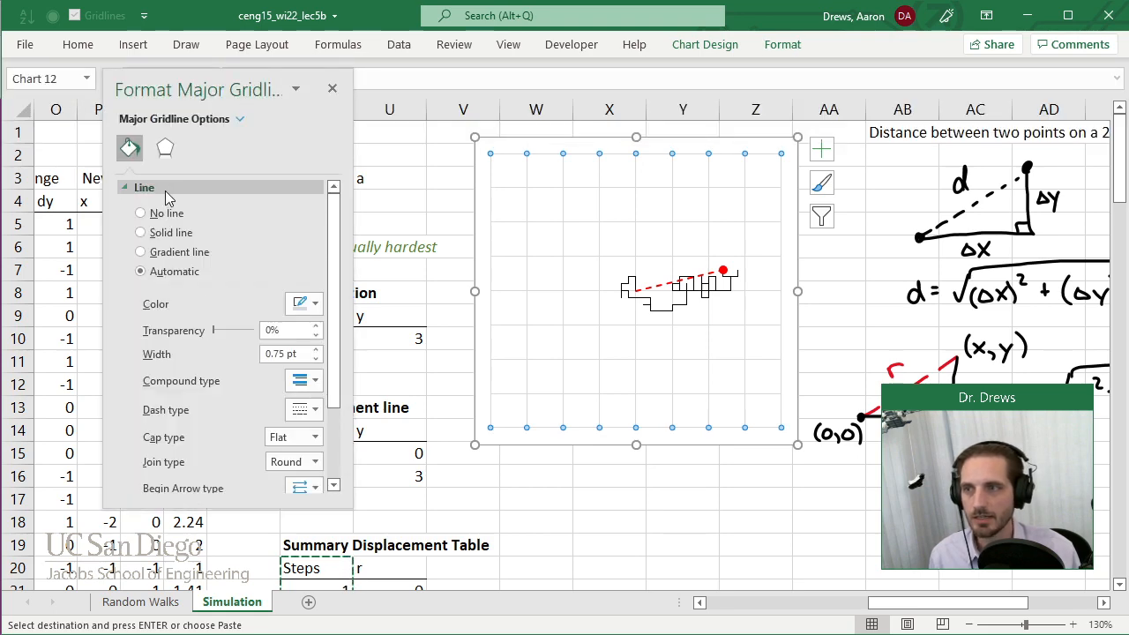
{"action": "left_click", "coordinate": [165, 147]}
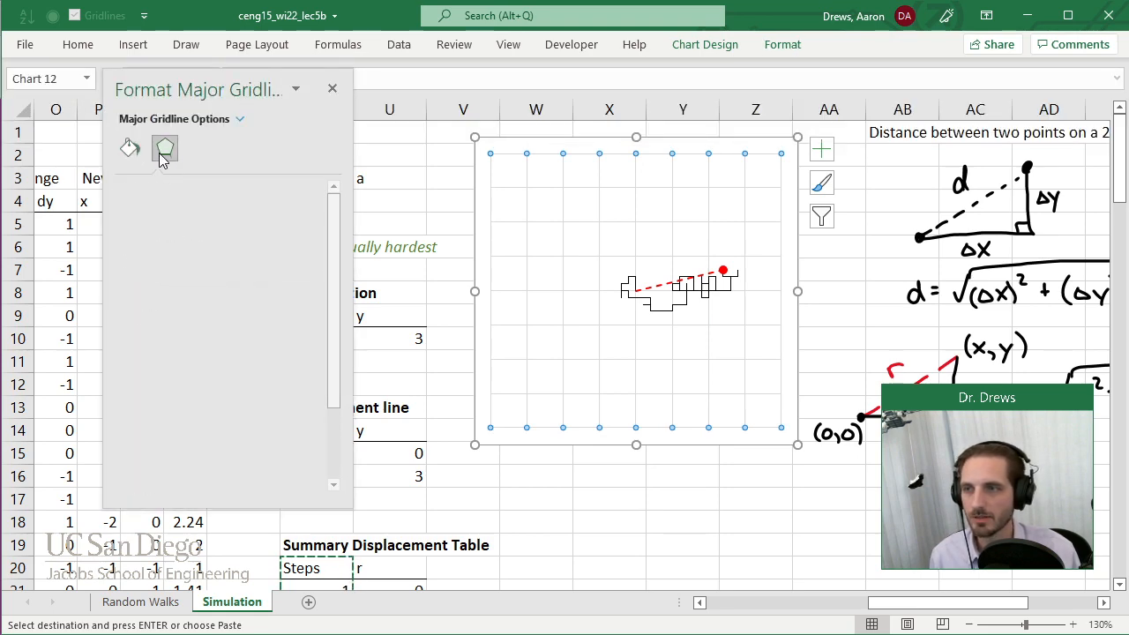
{"action": "left_click", "coordinate": [332, 88]}
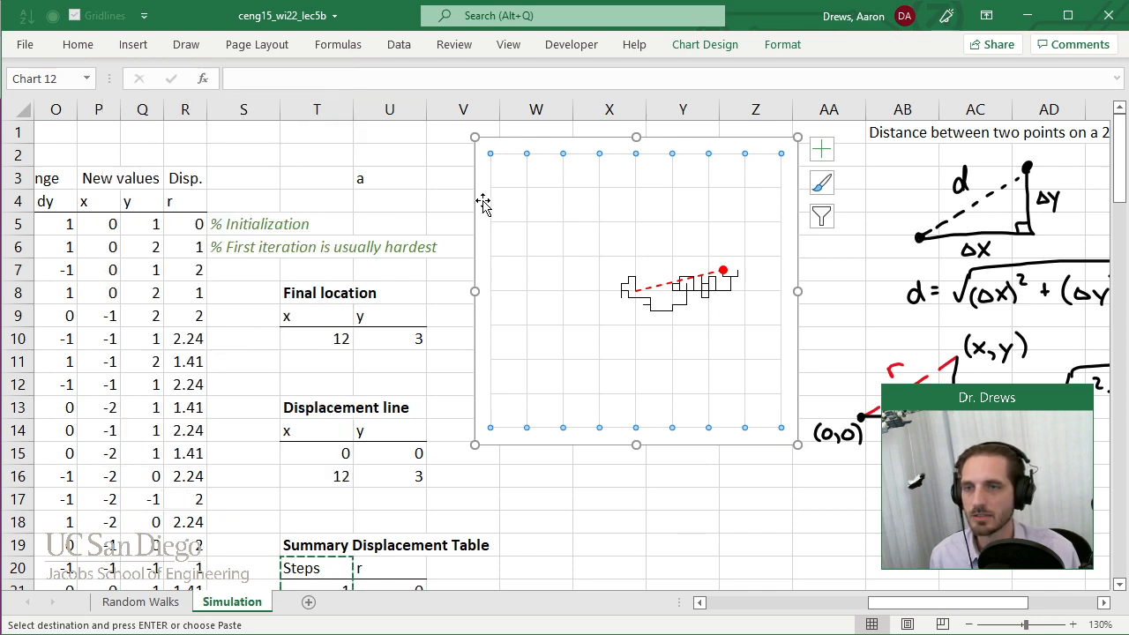
Show the axes on the random-walk trajectory chart.
{"action": "left_click", "coordinate": [809, 156]}
{"action": "left_click", "coordinate": [785, 166]}
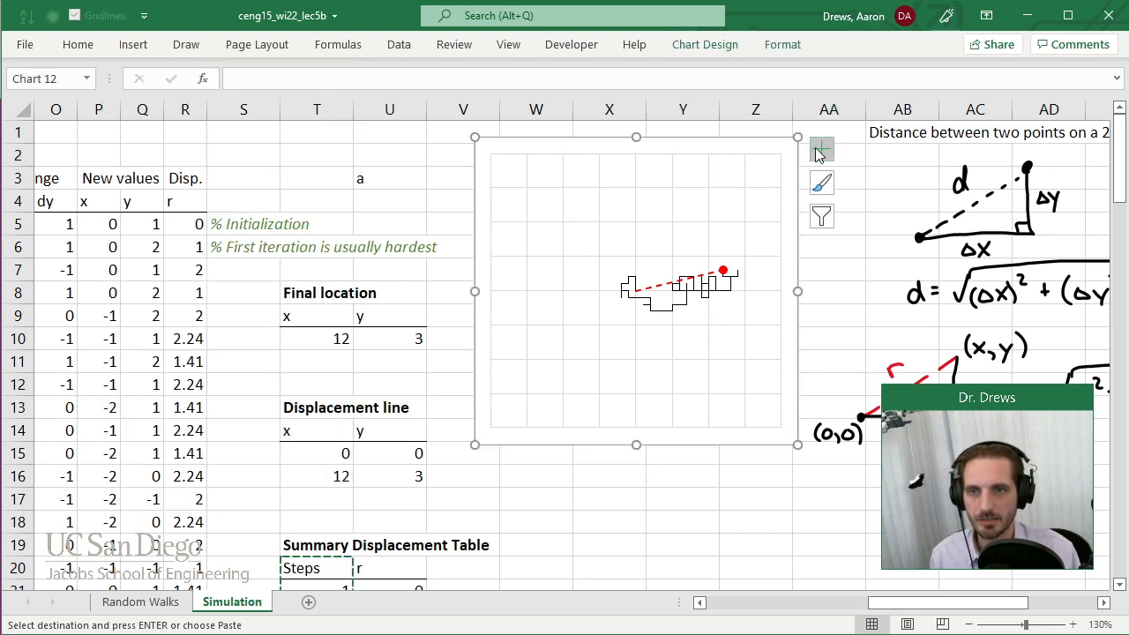
{"action": "left_click", "coordinate": [820, 150]}
{"action": "left_click", "coordinate": [864, 170]}
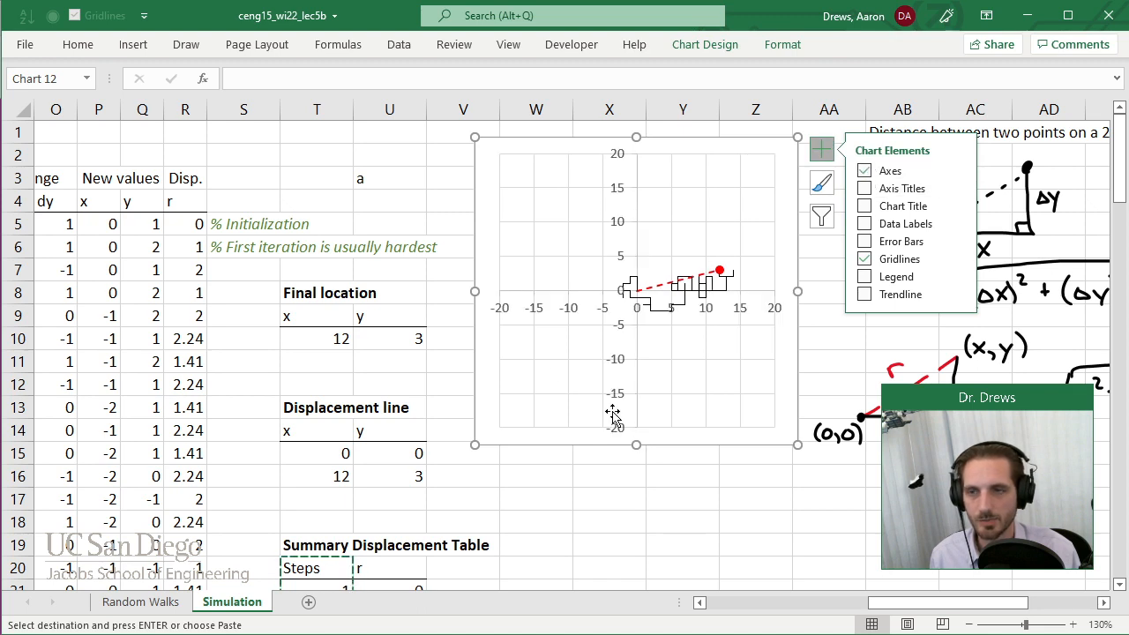
Try a base-10 logarithmic scale on the trajectory chart's horizontal axis.
{"action": "double_click", "coordinate": [544, 310]}
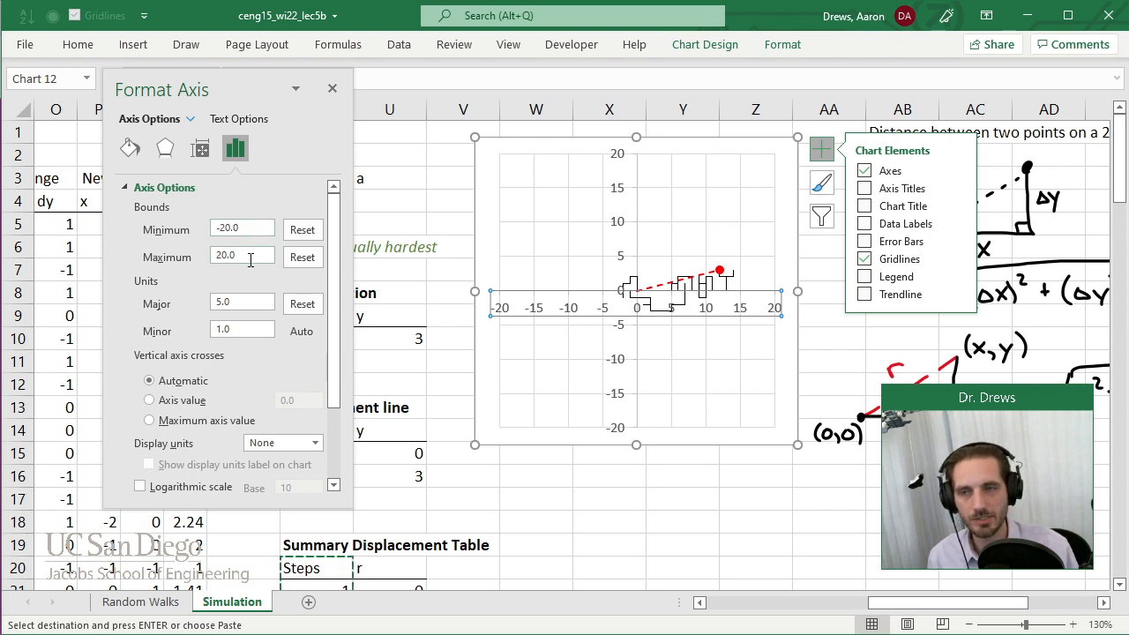
{"action": "scroll", "coordinate": [272, 317], "scroll_direction": "down", "scroll_amount": 1}
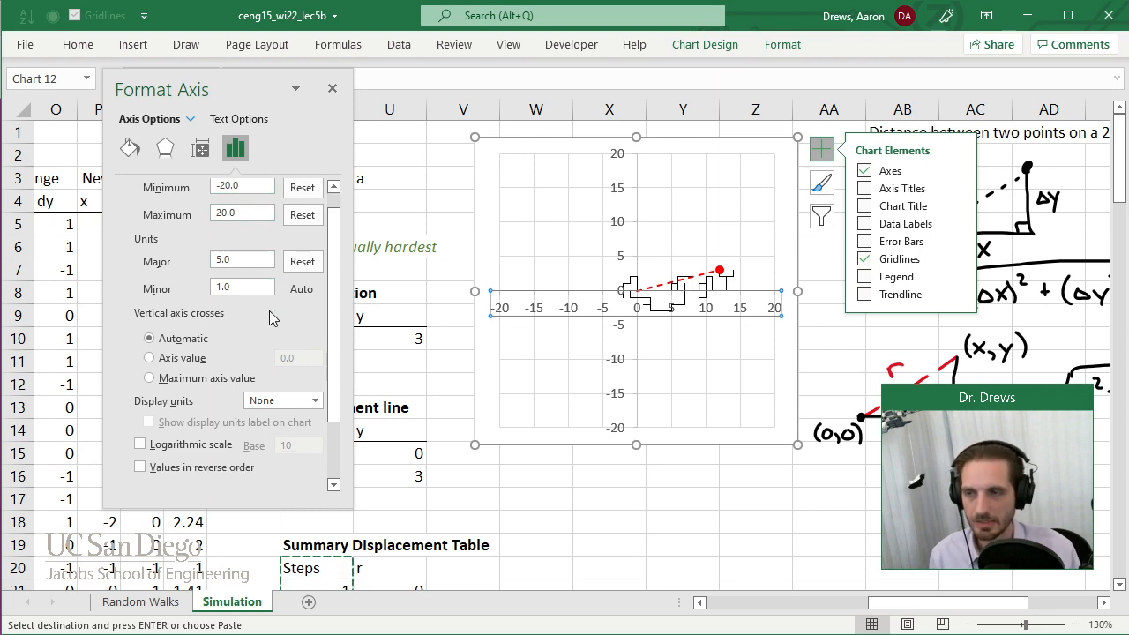
{"action": "left_click", "coordinate": [138, 445]}
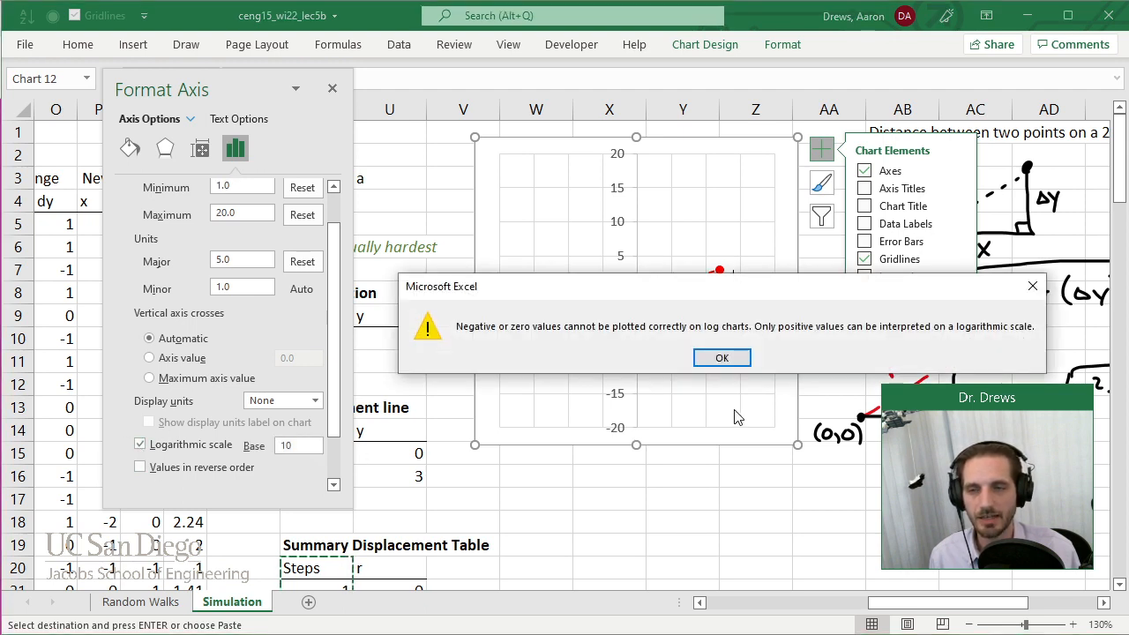
{"action": "left_click", "coordinate": [721, 358]}
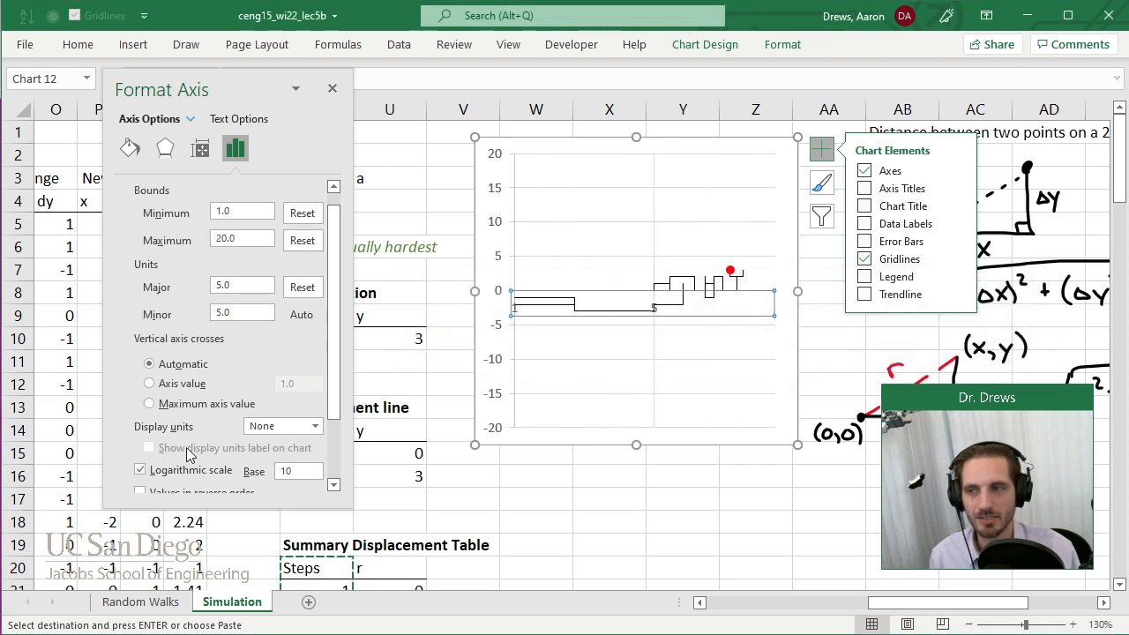
Turn off the horizontal axis's logarithmic scale, set its minimum bound to -20, and leave the chart formatting.
{"action": "left_click", "coordinate": [138, 470]}
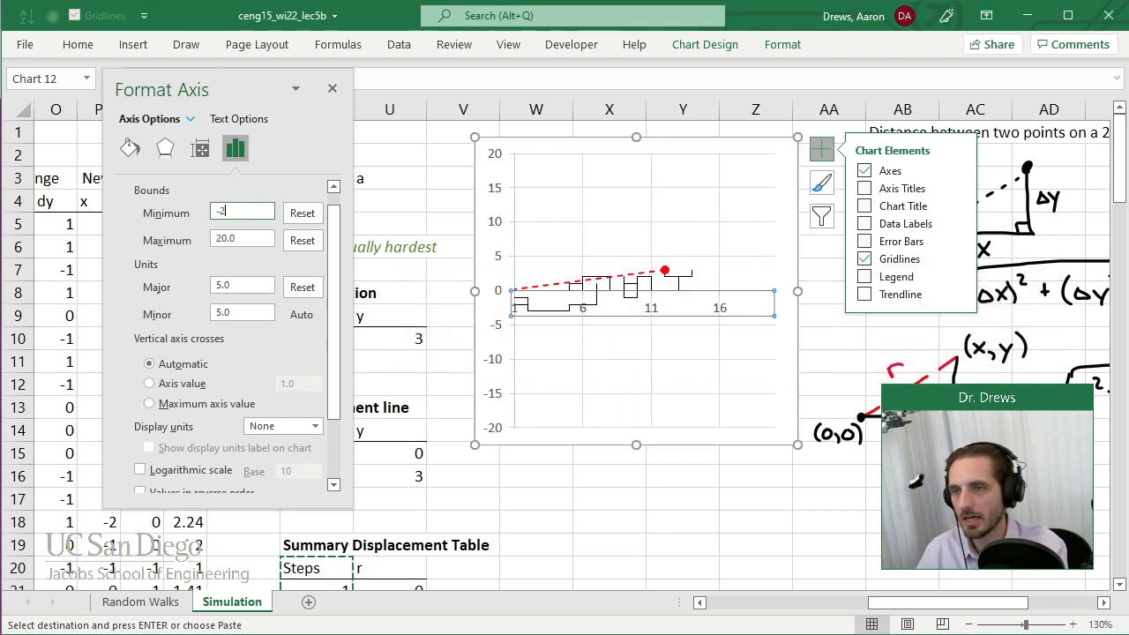
{"action": "key", "text": "Return"}
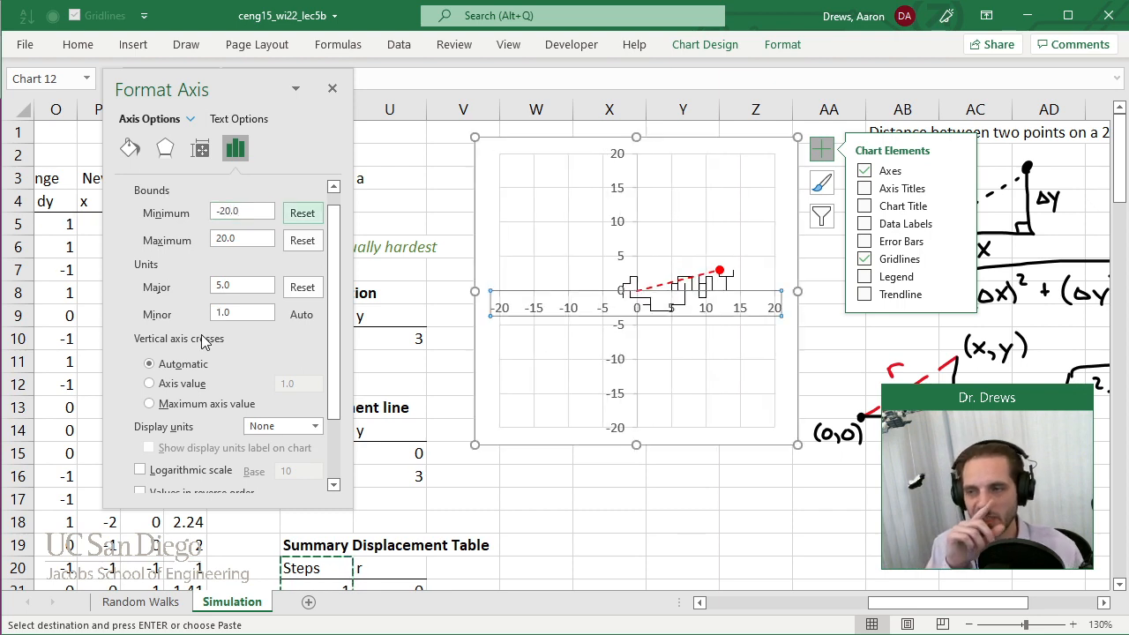
{"action": "scroll", "coordinate": [205, 344], "scroll_direction": "down", "scroll_amount": 1}
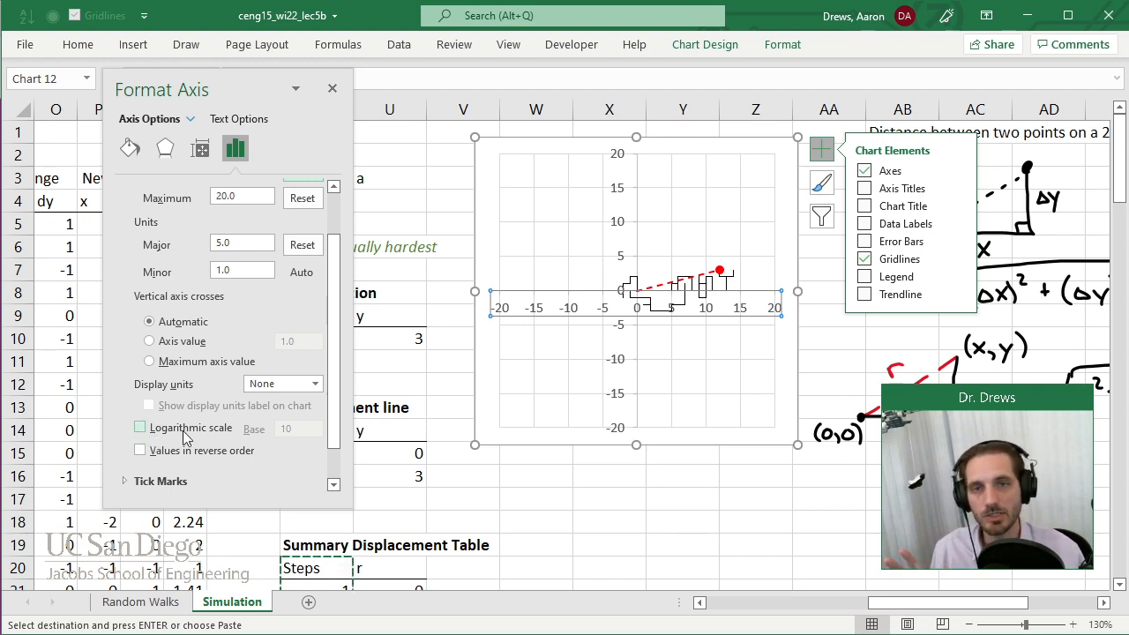
{"action": "left_click", "coordinate": [333, 89]}
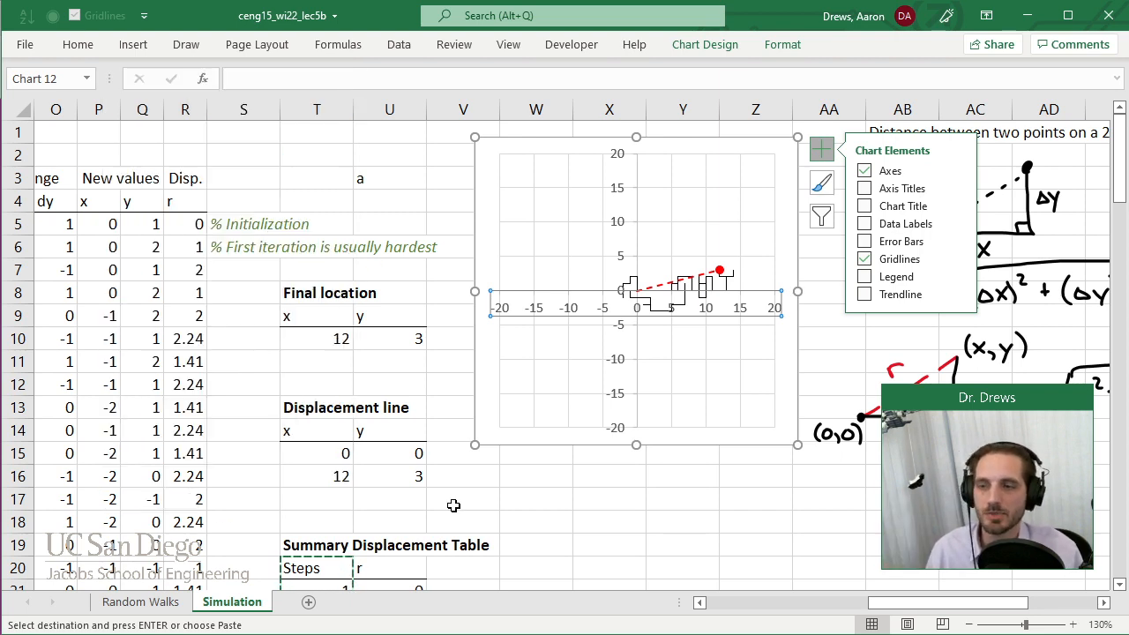
{"action": "left_click", "coordinate": [453, 505]}
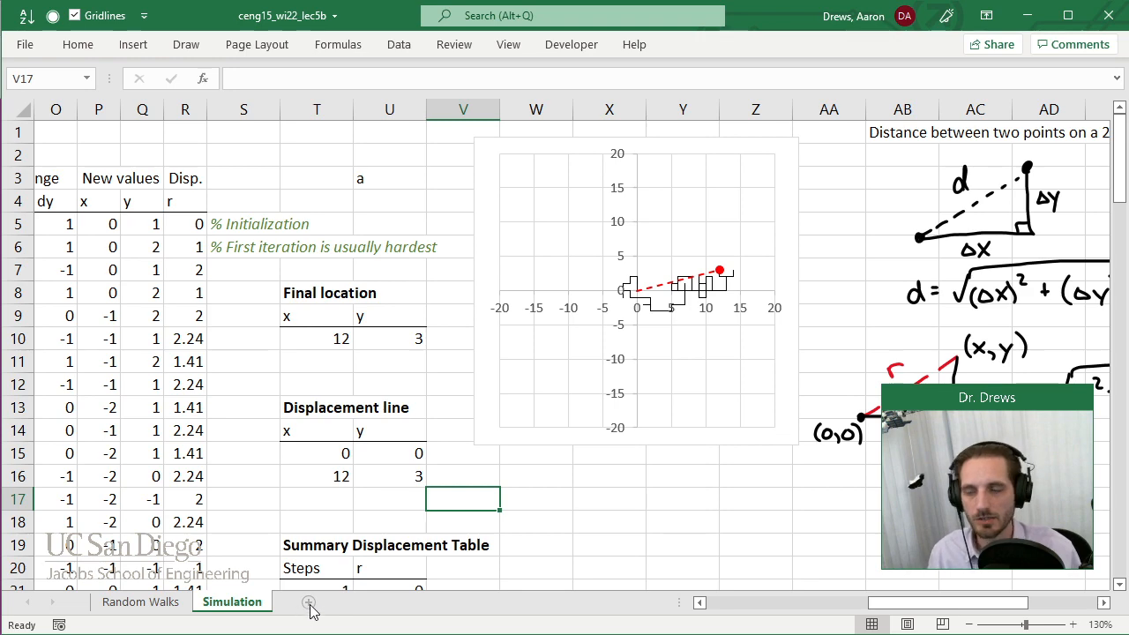
Add a new worksheet after Simulation and name it "Log scale".
{"action": "left_click", "coordinate": [308, 604]}
{"action": "right_click", "coordinate": [311, 607]}
{"action": "left_click", "coordinate": [367, 413]}
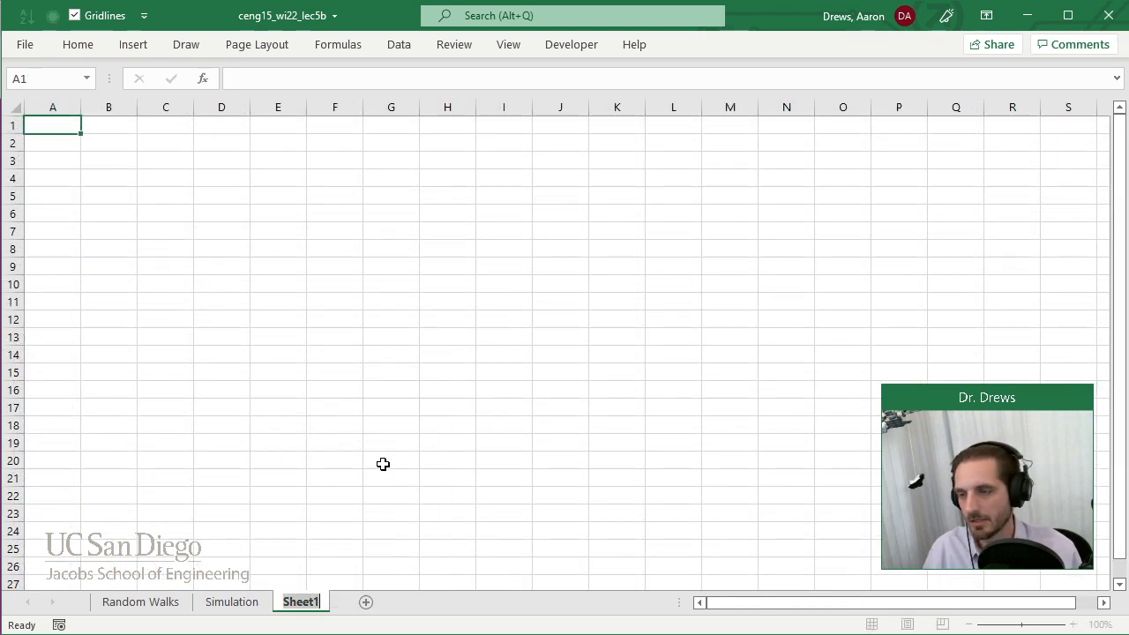
{"action": "type", "text": "Log scale"}
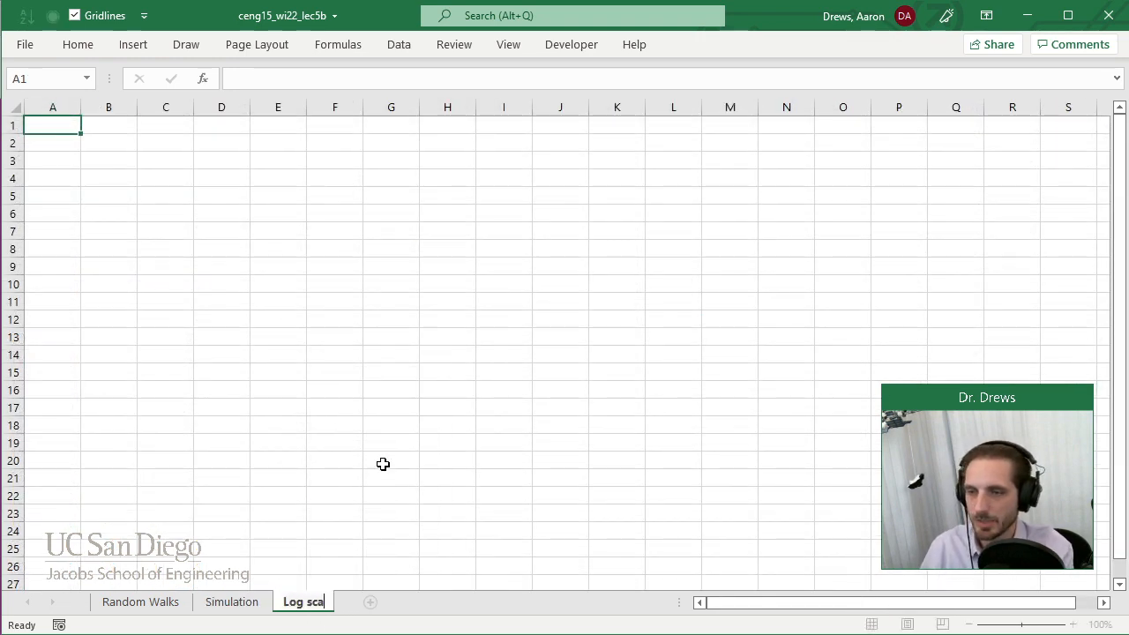
{"action": "key", "text": "Return"}
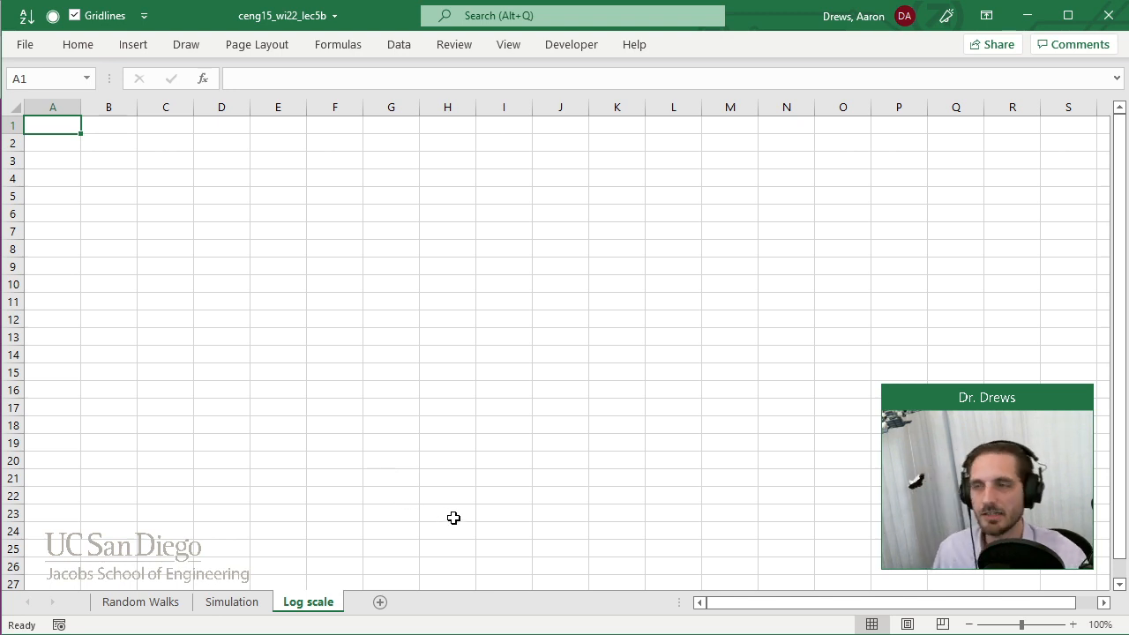
Handwrite "Linear:" in black pen and draw a number line beside it with an arrowhead and five evenly spaced ticks.
{"action": "left_click", "coordinate": [186, 45]}
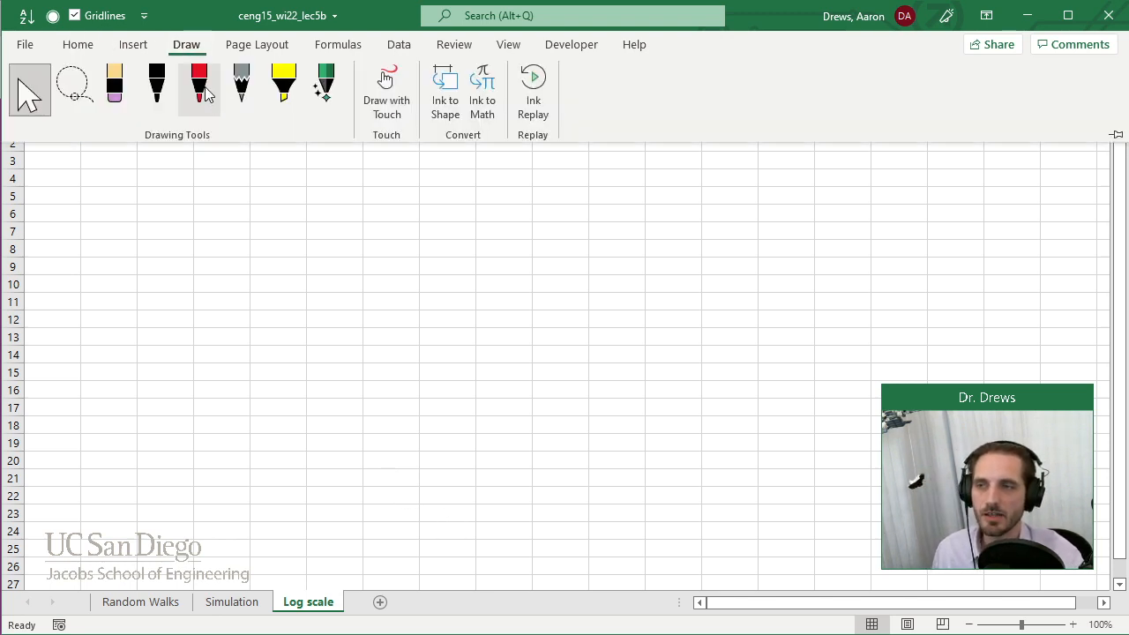
{"action": "left_click", "coordinate": [157, 88]}
{"action": "left_click_drag", "start_coordinate": [83, 164], "coordinate": [99, 184]}
{"action": "mouse_move", "coordinate": [107, 173]}
{"action": "left_mouse_down"}
{"action": "mouse_move", "coordinate": [108, 183]}
{"action": "mouse_move", "coordinate": [146, 185]}
{"action": "mouse_move", "coordinate": [172, 172]}
{"action": "left_mouse_up"}
{"action": "mouse_move", "coordinate": [253, 162]}
{"action": "left_mouse_down"}
{"action": "mouse_move", "coordinate": [253, 179]}
{"action": "mouse_move", "coordinate": [280, 168]}
{"action": "mouse_move", "coordinate": [495, 173]}
{"action": "left_mouse_up"}
{"action": "left_click_drag", "start_coordinate": [306, 175], "coordinate": [306, 179]}
{"action": "mouse_move", "coordinate": [421, 163]}
{"action": "left_mouse_down"}
{"action": "mouse_move", "coordinate": [420, 179]}
{"action": "mouse_move", "coordinate": [478, 175]}
{"action": "left_mouse_up"}
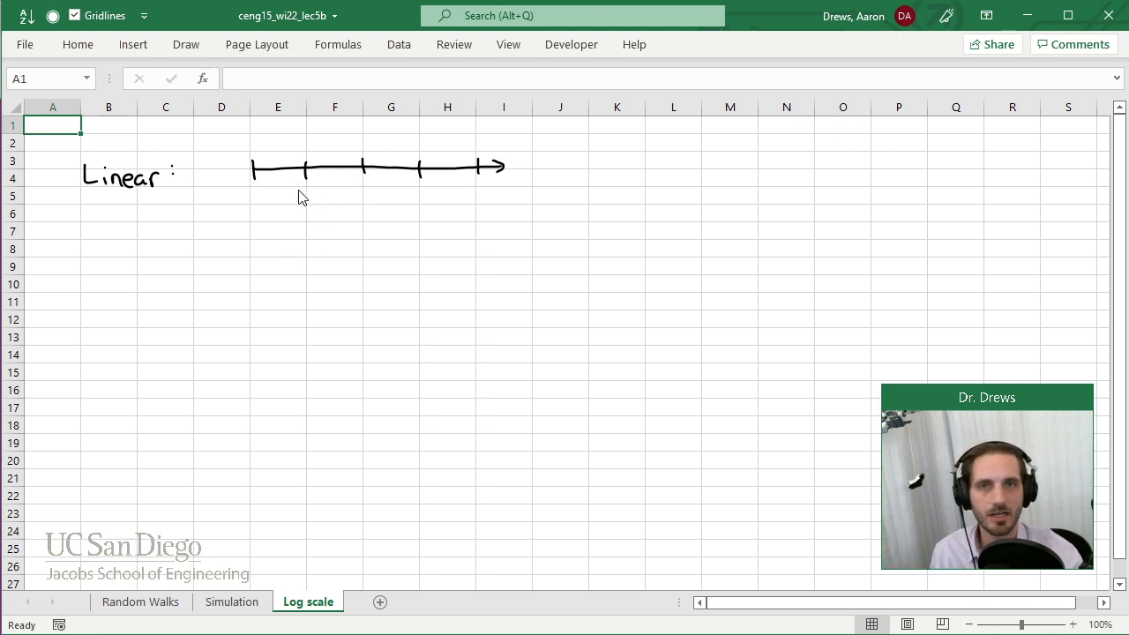
Handwrite 0, 1, 2, 3, 4 under the linear scale's ticks, with a second row reading 10, 30, 50, 70, 90.
{"action": "mouse_move", "coordinate": [254, 188]}
{"action": "left_mouse_down"}
{"action": "mouse_move", "coordinate": [418, 201]}
{"action": "mouse_move", "coordinate": [485, 193]}
{"action": "mouse_move", "coordinate": [481, 201]}
{"action": "left_mouse_up"}
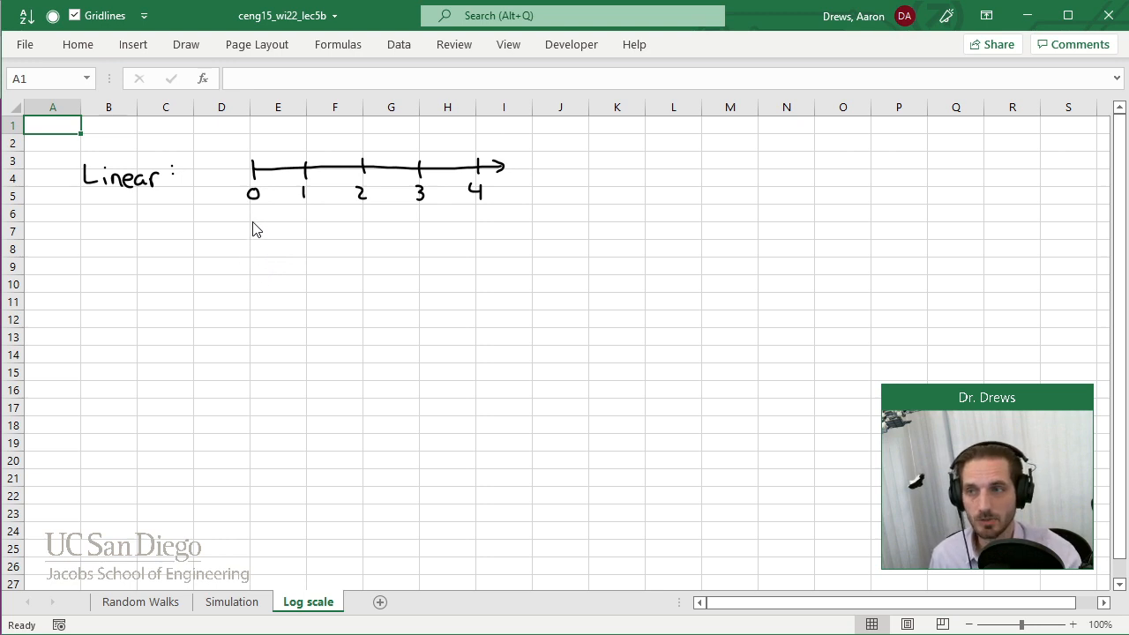
{"action": "mouse_move", "coordinate": [246, 217]}
{"action": "left_mouse_down"}
{"action": "mouse_move", "coordinate": [247, 231]}
{"action": "mouse_move", "coordinate": [257, 222]}
{"action": "mouse_move", "coordinate": [304, 230]}
{"action": "mouse_move", "coordinate": [315, 218]}
{"action": "mouse_move", "coordinate": [353, 231]}
{"action": "mouse_move", "coordinate": [361, 216]}
{"action": "left_mouse_up"}
{"action": "mouse_move", "coordinate": [371, 216]}
{"action": "left_mouse_down"}
{"action": "mouse_move", "coordinate": [374, 228]}
{"action": "mouse_move", "coordinate": [374, 217]}
{"action": "mouse_move", "coordinate": [413, 235]}
{"action": "mouse_move", "coordinate": [463, 222]}
{"action": "mouse_move", "coordinate": [467, 231]}
{"action": "left_mouse_up"}
{"action": "mouse_move", "coordinate": [481, 215]}
{"action": "left_mouse_down"}
{"action": "mouse_move", "coordinate": [480, 233]}
{"action": "mouse_move", "coordinate": [482, 214]}
{"action": "left_mouse_up"}
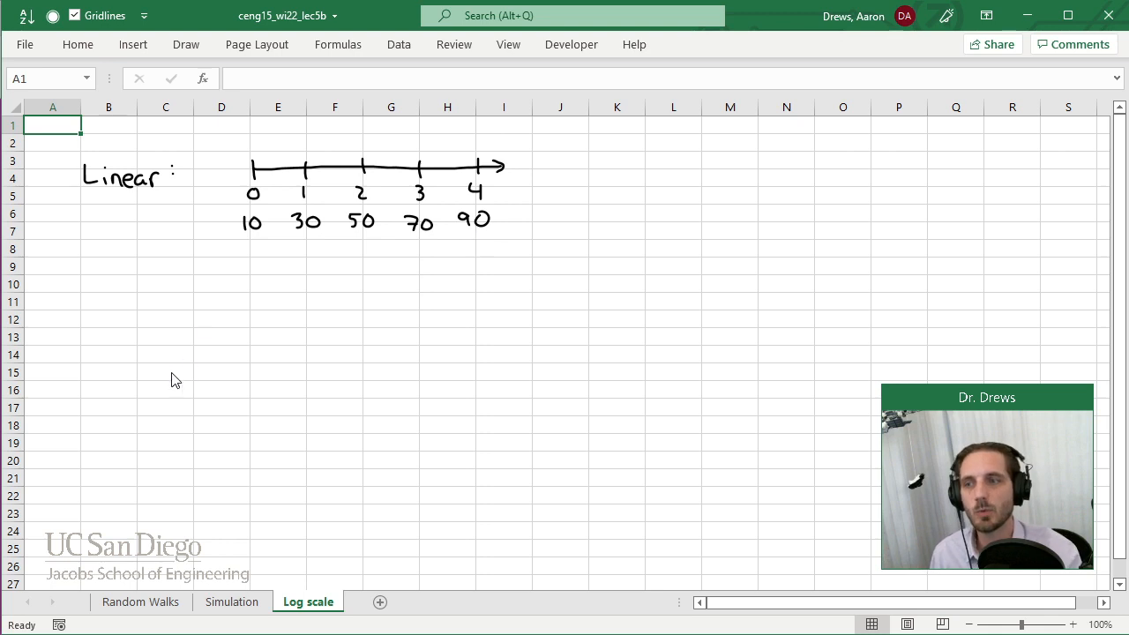
Draw braces under the first two intervals of the linear scale and write "same" beneath them.
{"action": "mouse_move", "coordinate": [251, 238]}
{"action": "left_mouse_down"}
{"action": "mouse_move", "coordinate": [278, 252]}
{"action": "mouse_move", "coordinate": [308, 238]}
{"action": "left_mouse_up"}
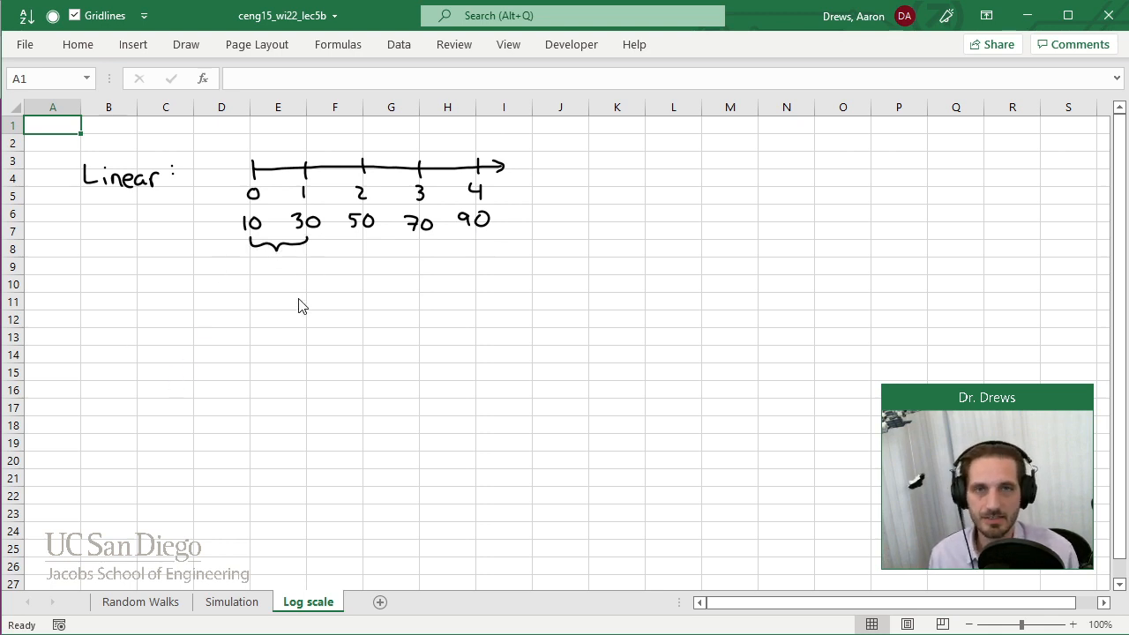
{"action": "mouse_move", "coordinate": [311, 240]}
{"action": "left_mouse_down"}
{"action": "mouse_move", "coordinate": [335, 249]}
{"action": "mouse_move", "coordinate": [366, 234]}
{"action": "left_mouse_up"}
{"action": "mouse_move", "coordinate": [284, 265]}
{"action": "left_mouse_down"}
{"action": "mouse_move", "coordinate": [295, 280]}
{"action": "mouse_move", "coordinate": [323, 277]}
{"action": "left_mouse_up"}
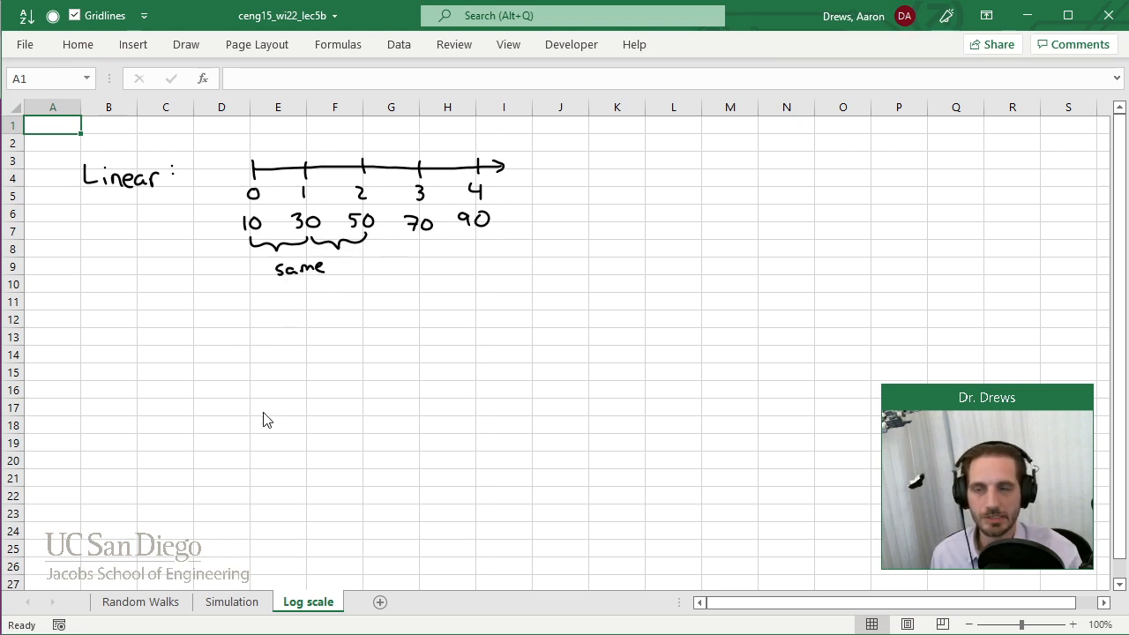
Handwrite "Log:" below the linear example and draw an arrowed number line beside it with five evenly spaced ticks.
{"action": "mouse_move", "coordinate": [80, 316]}
{"action": "left_mouse_down"}
{"action": "mouse_move", "coordinate": [96, 340]}
{"action": "mouse_move", "coordinate": [105, 327]}
{"action": "left_mouse_up"}
{"action": "mouse_move", "coordinate": [120, 327]}
{"action": "left_mouse_down"}
{"action": "mouse_move", "coordinate": [113, 353]}
{"action": "mouse_move", "coordinate": [130, 325]}
{"action": "left_mouse_up"}
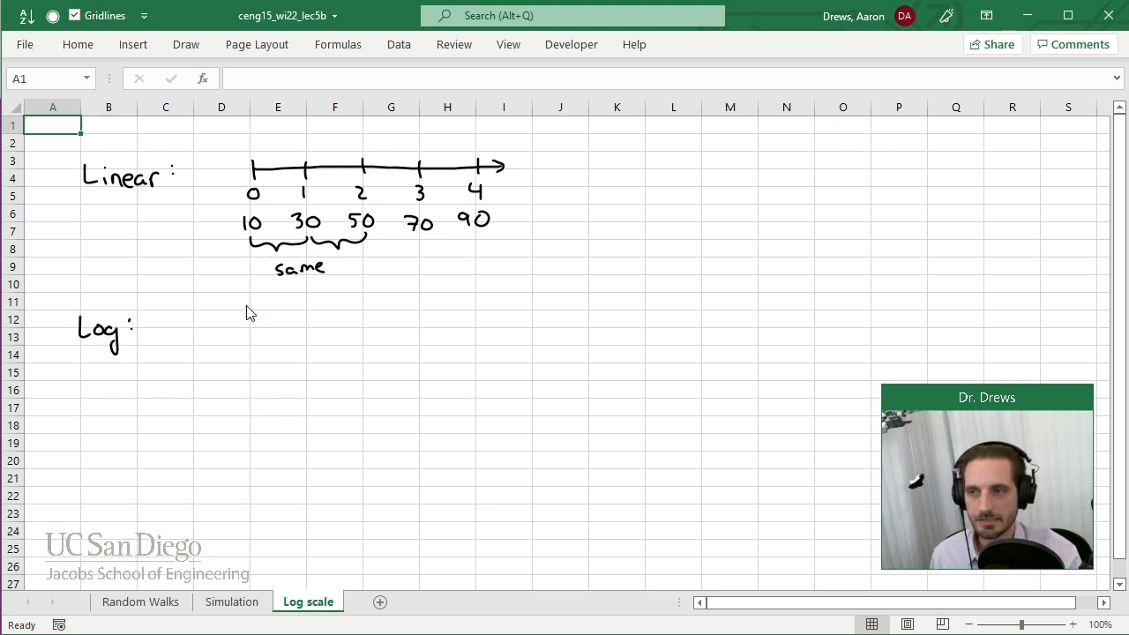
{"action": "mouse_move", "coordinate": [248, 314]}
{"action": "left_mouse_down"}
{"action": "mouse_move", "coordinate": [248, 338]}
{"action": "mouse_move", "coordinate": [323, 322]}
{"action": "mouse_move", "coordinate": [501, 331]}
{"action": "left_mouse_up"}
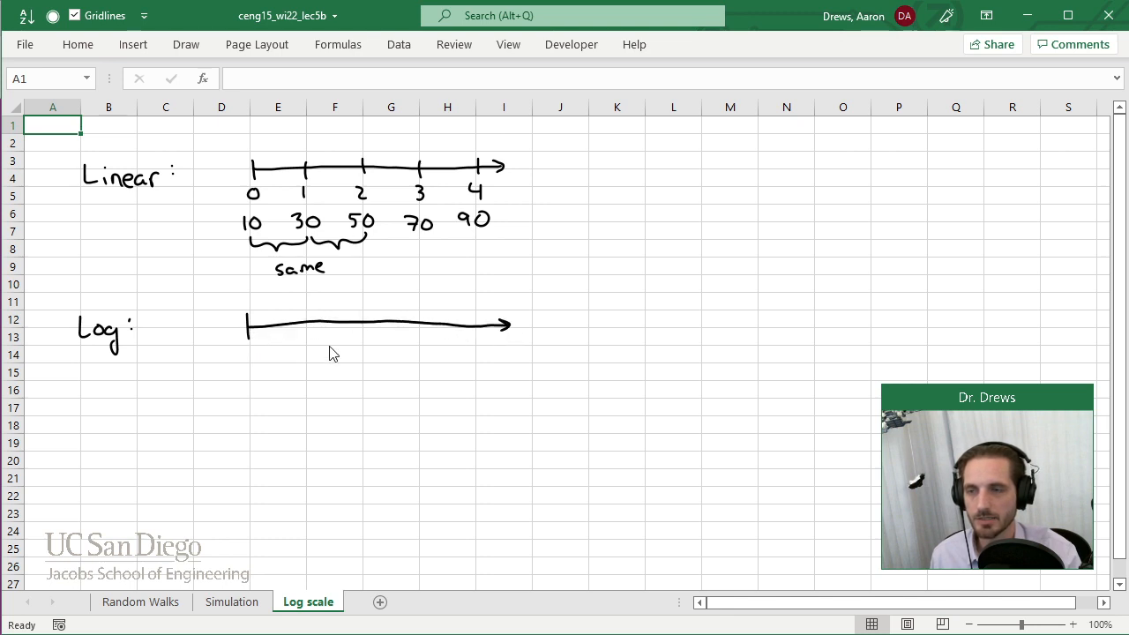
{"action": "mouse_move", "coordinate": [304, 315]}
{"action": "left_mouse_down"}
{"action": "mouse_move", "coordinate": [304, 335]}
{"action": "mouse_move", "coordinate": [475, 335]}
{"action": "left_mouse_up"}
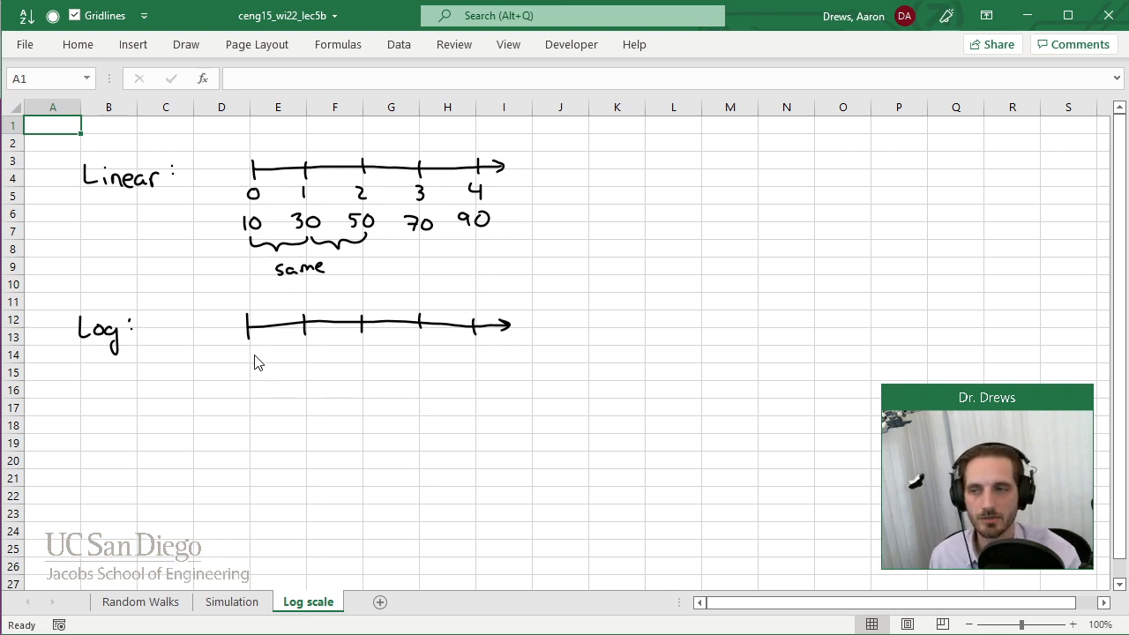
Handwrite 1, 10, 100, 1000 and 10000 under the log scale's ticks.
{"action": "left_click_drag", "start_coordinate": [305, 346], "coordinate": [350, 356]}
{"action": "left_click_drag", "start_coordinate": [361, 349], "coordinate": [363, 349]}
{"action": "left_click_drag", "start_coordinate": [374, 348], "coordinate": [500, 352]}
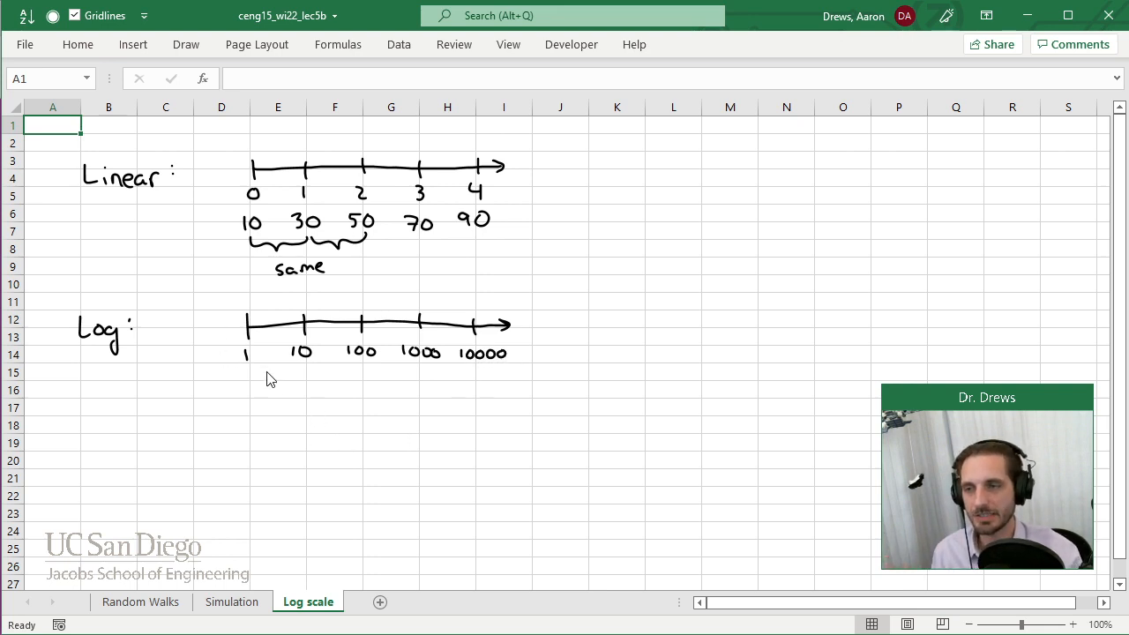
Draw braces under the first two intervals of the log scale and write "factor of 10" beneath them.
{"action": "mouse_move", "coordinate": [247, 382]}
{"action": "left_mouse_down"}
{"action": "mouse_move", "coordinate": [348, 386]}
{"action": "mouse_move", "coordinate": [366, 368]}
{"action": "left_mouse_up"}
{"action": "left_click_drag", "start_coordinate": [261, 403], "coordinate": [256, 418]}
{"action": "mouse_move", "coordinate": [252, 411]}
{"action": "left_mouse_down"}
{"action": "mouse_move", "coordinate": [310, 420]}
{"action": "mouse_move", "coordinate": [328, 408]}
{"action": "mouse_move", "coordinate": [371, 415]}
{"action": "mouse_move", "coordinate": [367, 402]}
{"action": "left_mouse_up"}
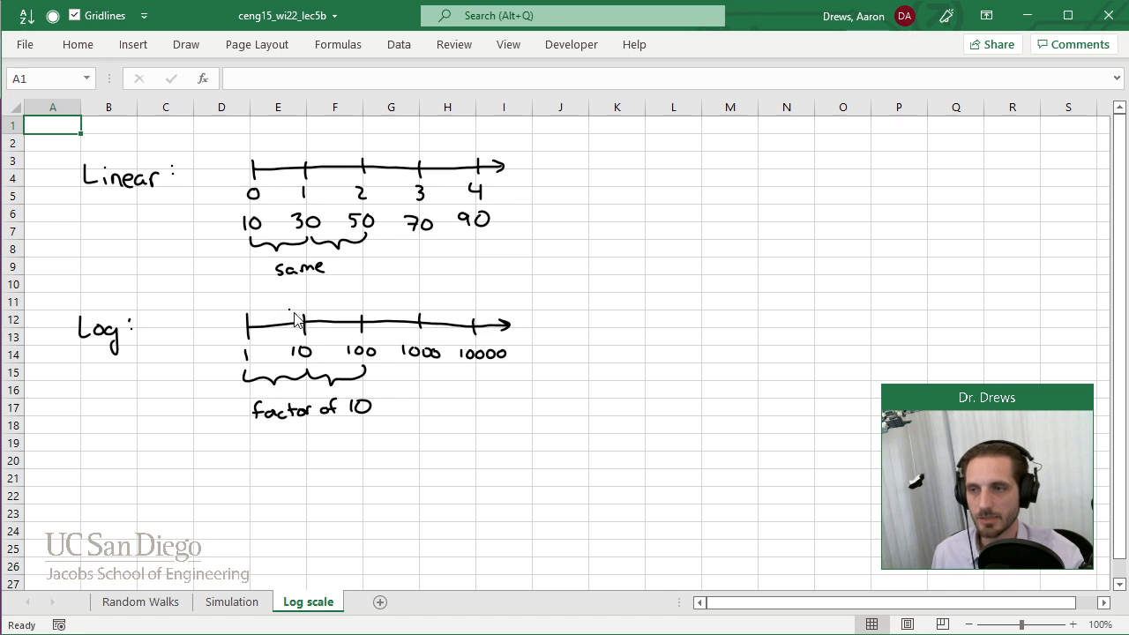
Circle the log scale's 1–10 interval and draw an arrow from it to an enlarged line segment with ends labelled 1 and 10.
{"action": "mouse_move", "coordinate": [284, 298]}
{"action": "left_mouse_down"}
{"action": "mouse_move", "coordinate": [227, 315]}
{"action": "mouse_move", "coordinate": [274, 371]}
{"action": "mouse_move", "coordinate": [312, 321]}
{"action": "mouse_move", "coordinate": [287, 298]}
{"action": "left_mouse_up"}
{"action": "mouse_move", "coordinate": [229, 369]}
{"action": "left_mouse_down"}
{"action": "mouse_move", "coordinate": [209, 483]}
{"action": "mouse_move", "coordinate": [245, 493]}
{"action": "mouse_move", "coordinate": [231, 501]}
{"action": "left_mouse_up"}
{"action": "mouse_move", "coordinate": [294, 467]}
{"action": "left_mouse_down"}
{"action": "mouse_move", "coordinate": [295, 499]}
{"action": "mouse_move", "coordinate": [512, 485]}
{"action": "mouse_move", "coordinate": [512, 499]}
{"action": "left_mouse_up"}
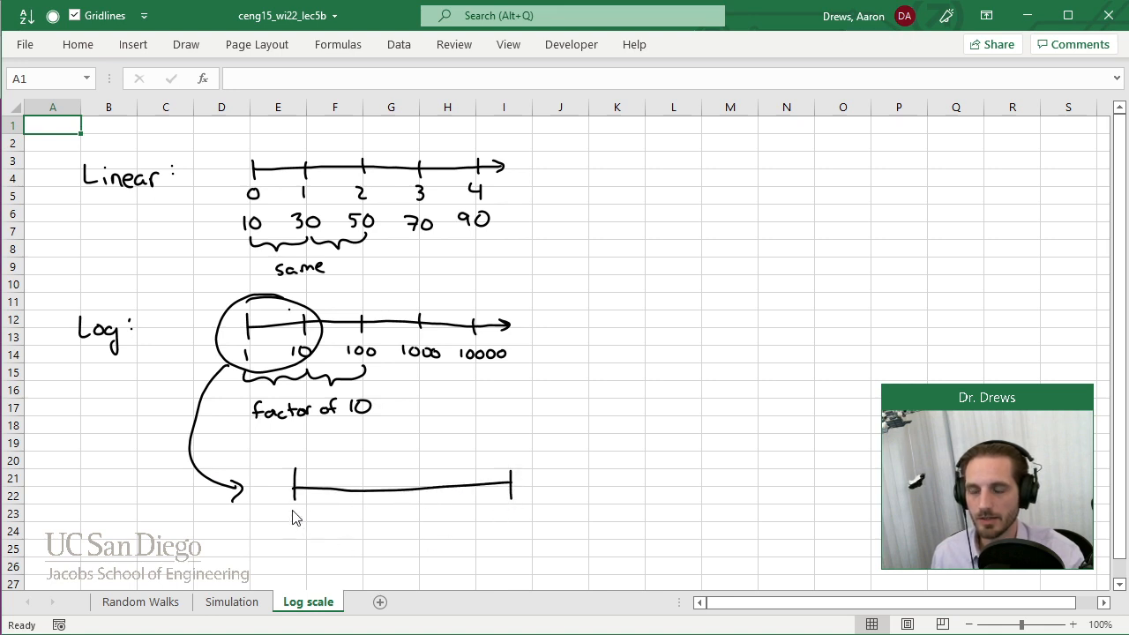
{"action": "left_click_drag", "start_coordinate": [292, 511], "coordinate": [292, 526]}
{"action": "mouse_move", "coordinate": [496, 509]}
{"action": "left_mouse_down"}
{"action": "mouse_move", "coordinate": [498, 525]}
{"action": "mouse_move", "coordinate": [515, 507]}
{"action": "left_mouse_up"}
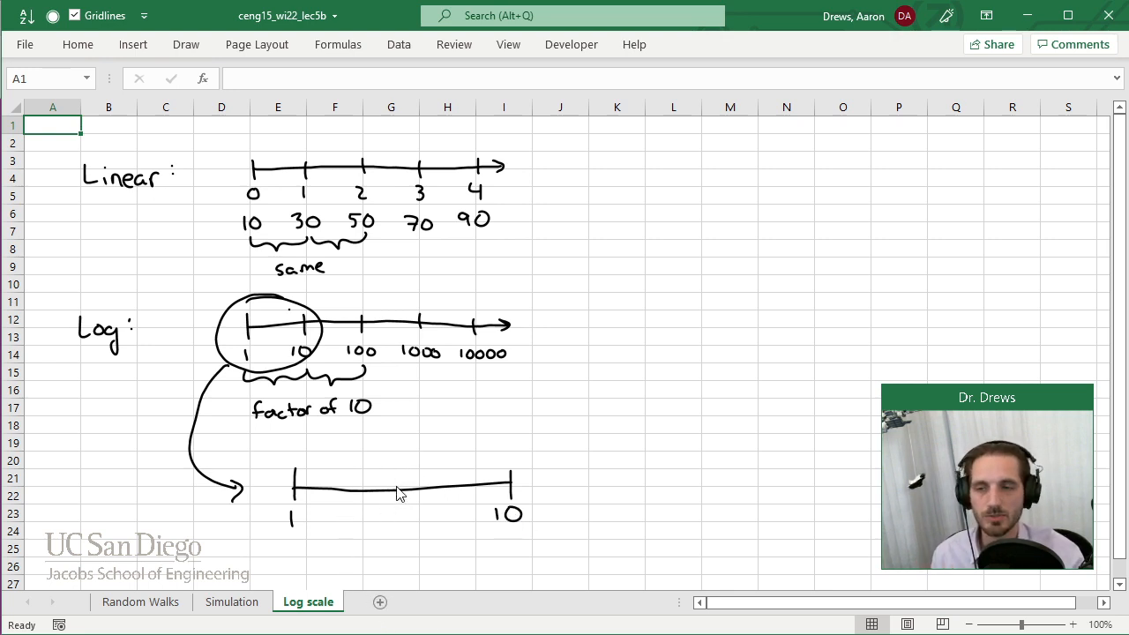
Mark the enlarged segment's midpoint as "~2" and add progressively closer ticks from there toward 10.
{"action": "left_click_drag", "start_coordinate": [402, 479], "coordinate": [402, 500]}
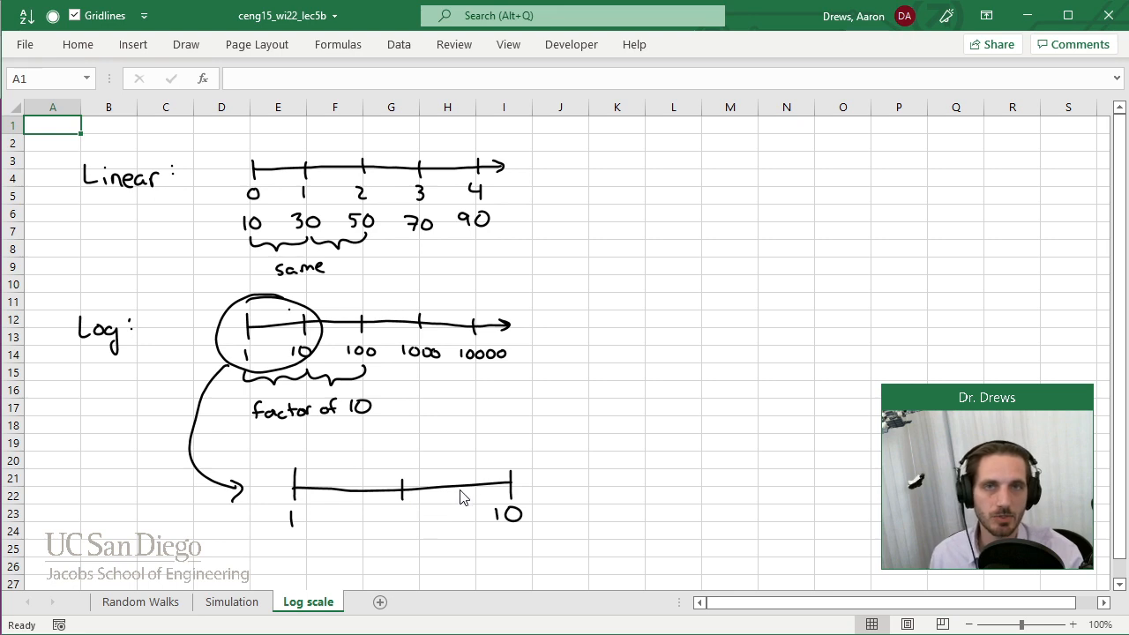
{"action": "mouse_move", "coordinate": [380, 464]}
{"action": "left_mouse_down"}
{"action": "mouse_move", "coordinate": [404, 456]}
{"action": "mouse_move", "coordinate": [409, 469]}
{"action": "left_mouse_up"}
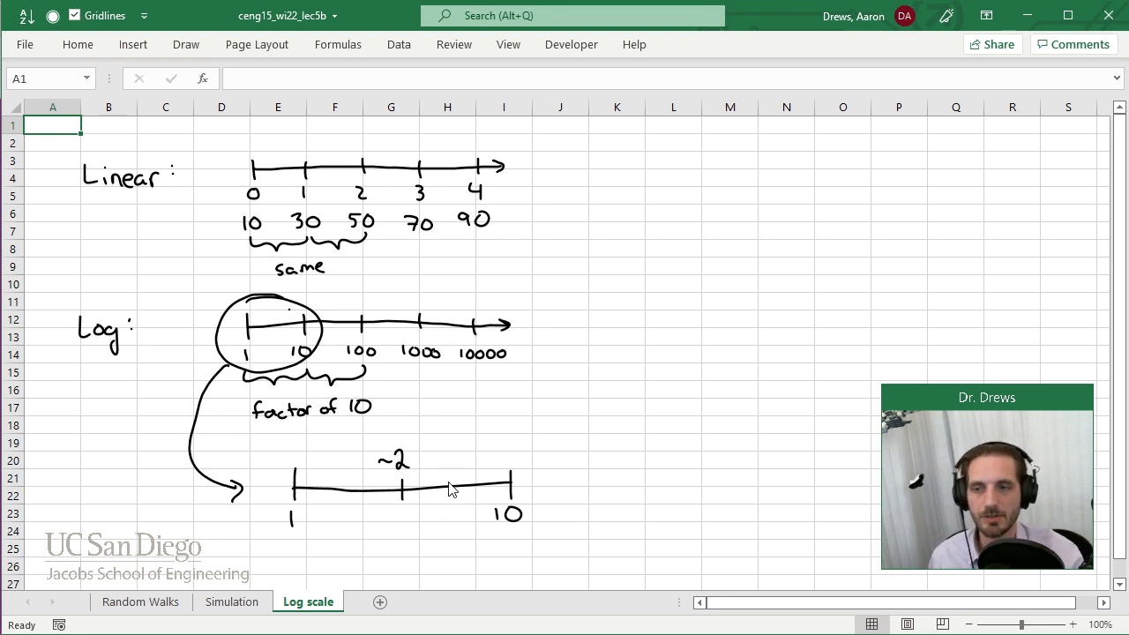
{"action": "mouse_move", "coordinate": [443, 481]}
{"action": "left_mouse_down"}
{"action": "mouse_move", "coordinate": [443, 497]}
{"action": "mouse_move", "coordinate": [487, 489]}
{"action": "left_mouse_up"}
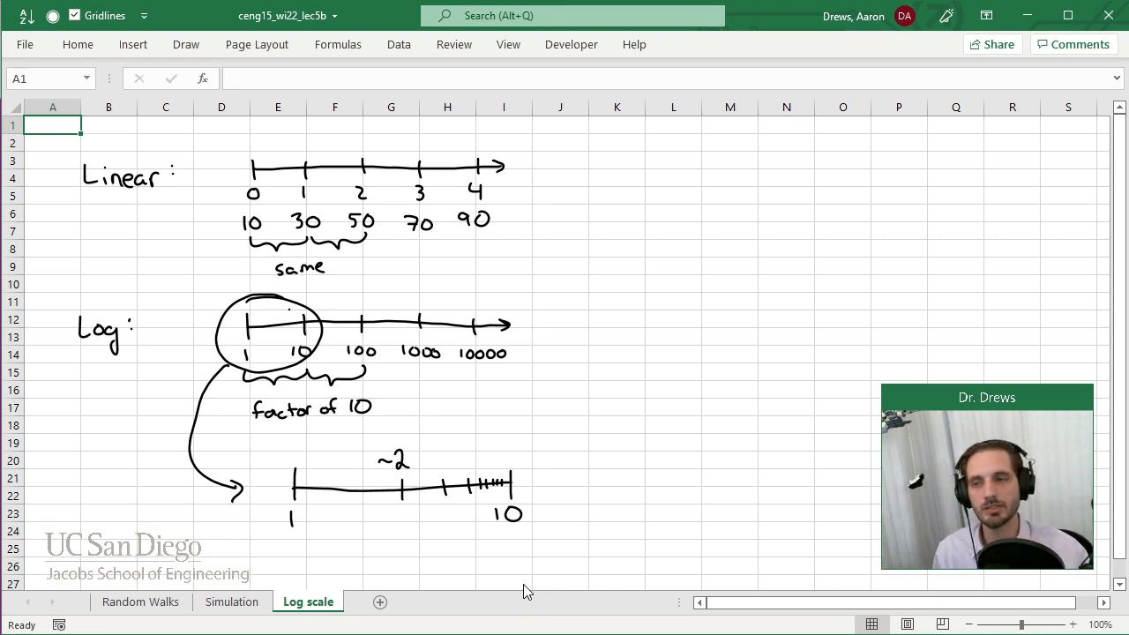
Draw a brace above the crowded ticks near the enlarged segment's 10 end and write "7, 8, 9, 10" over it.
{"action": "left_click_drag", "start_coordinate": [467, 454], "coordinate": [524, 444]}
{"action": "mouse_move", "coordinate": [465, 409]}
{"action": "left_mouse_down"}
{"action": "mouse_move", "coordinate": [481, 423]}
{"action": "mouse_move", "coordinate": [494, 407]}
{"action": "mouse_move", "coordinate": [501, 421]}
{"action": "left_mouse_up"}
{"action": "mouse_move", "coordinate": [509, 403]}
{"action": "left_mouse_down"}
{"action": "mouse_move", "coordinate": [510, 421]}
{"action": "mouse_move", "coordinate": [528, 413]}
{"action": "left_mouse_up"}
{"action": "left_click_drag", "start_coordinate": [538, 397], "coordinate": [537, 399]}
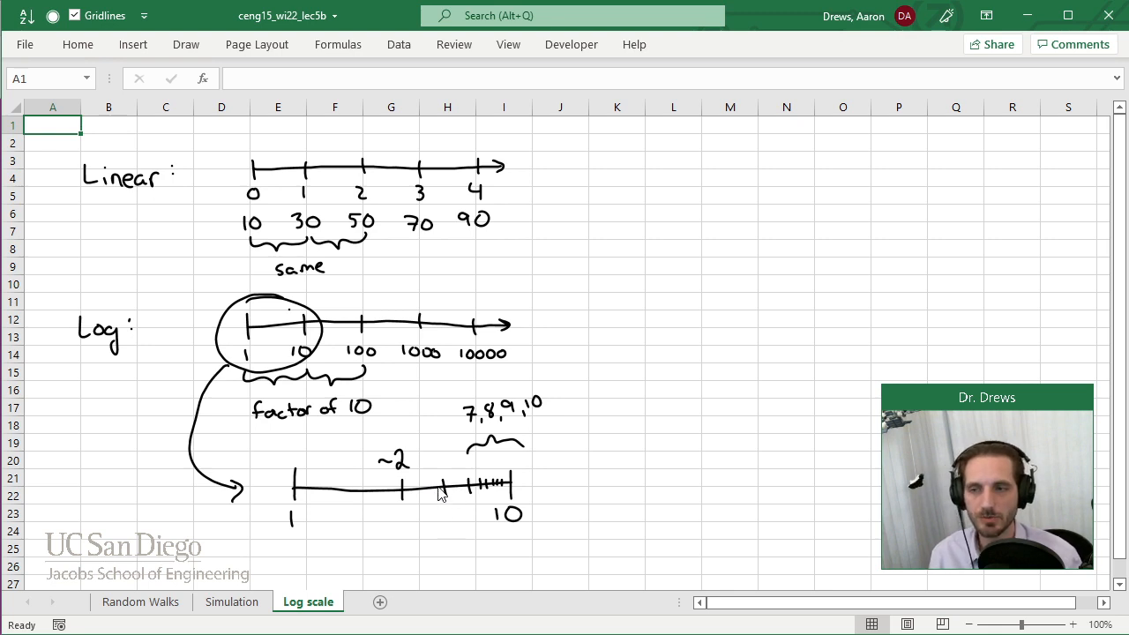
Handwrite "Never negative" below the enlarged segment and draw a log axis under it labelled 1, 10, 100 and 10^0, 10^1, 10^2.
{"action": "scroll", "coordinate": [1124, 596], "scroll_direction": "down", "scroll_amount": 2}
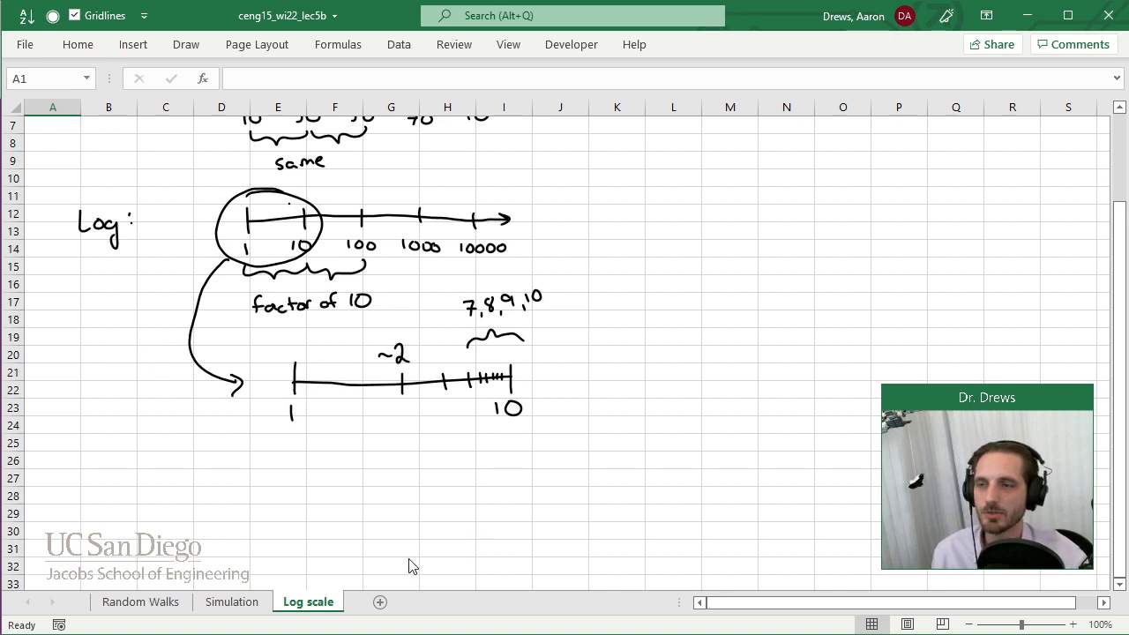
{"action": "mouse_move", "coordinate": [109, 457]}
{"action": "left_mouse_down"}
{"action": "mouse_move", "coordinate": [214, 456]}
{"action": "mouse_move", "coordinate": [238, 475]}
{"action": "mouse_move", "coordinate": [285, 449]}
{"action": "mouse_move", "coordinate": [291, 474]}
{"action": "mouse_move", "coordinate": [257, 507]}
{"action": "mouse_move", "coordinate": [478, 492]}
{"action": "left_mouse_up"}
{"action": "mouse_move", "coordinate": [302, 486]}
{"action": "left_mouse_down"}
{"action": "mouse_move", "coordinate": [303, 502]}
{"action": "mouse_move", "coordinate": [419, 499]}
{"action": "left_mouse_up"}
{"action": "mouse_move", "coordinate": [302, 510]}
{"action": "left_mouse_down"}
{"action": "mouse_move", "coordinate": [301, 521]}
{"action": "mouse_move", "coordinate": [428, 511]}
{"action": "left_mouse_up"}
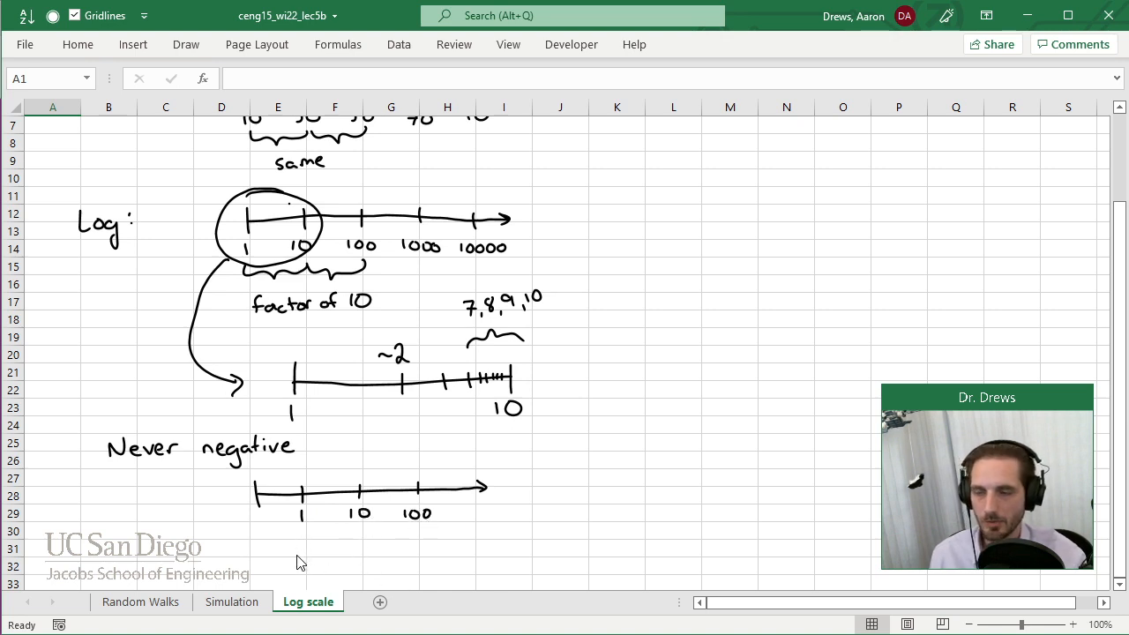
{"action": "mouse_move", "coordinate": [287, 540]}
{"action": "left_mouse_down"}
{"action": "mouse_move", "coordinate": [287, 555]}
{"action": "mouse_move", "coordinate": [309, 533]}
{"action": "mouse_move", "coordinate": [351, 557]}
{"action": "mouse_move", "coordinate": [369, 540]}
{"action": "mouse_move", "coordinate": [404, 556]}
{"action": "mouse_move", "coordinate": [429, 537]}
{"action": "left_mouse_up"}
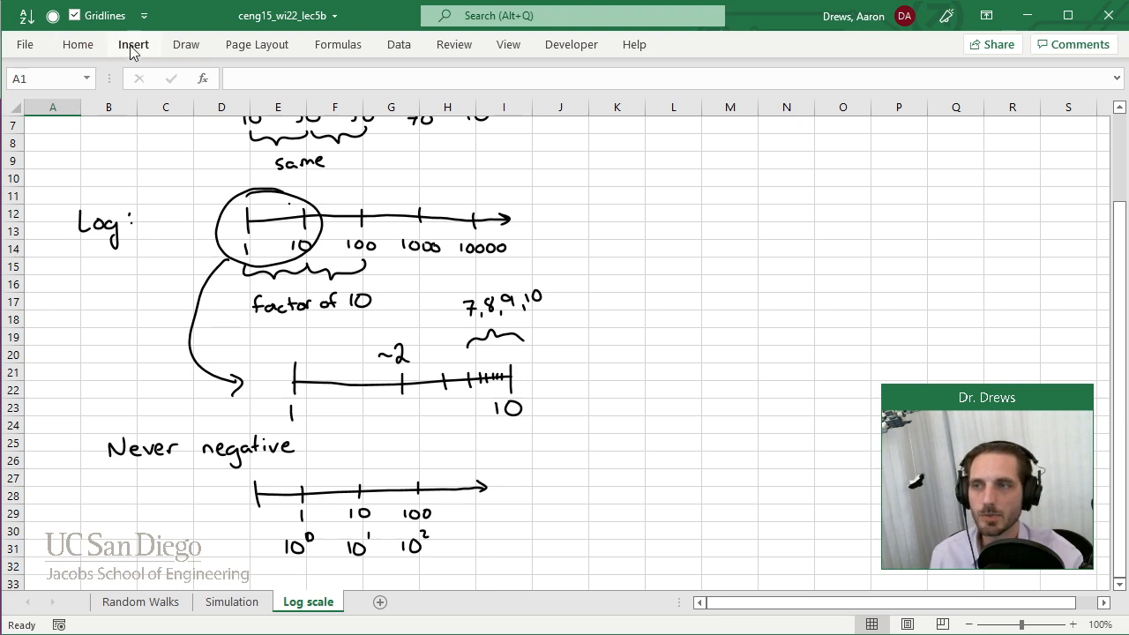
Highlight the exponents 0, 1 and 2 of the powers of ten in yellow.
{"action": "left_click", "coordinate": [186, 44]}
{"action": "left_click", "coordinate": [283, 85]}
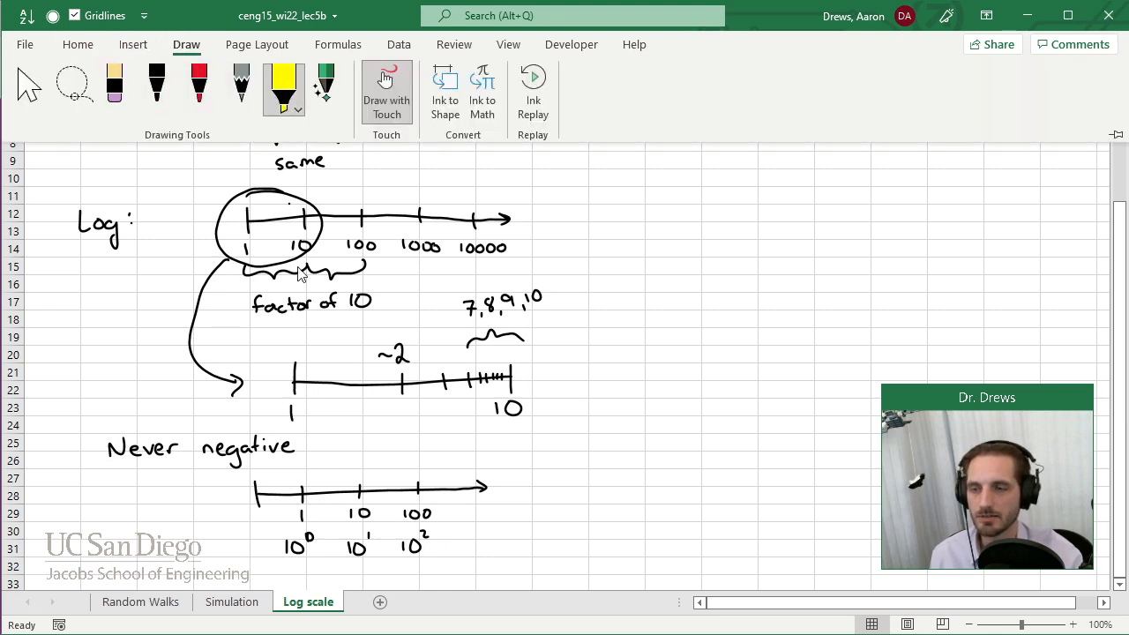
{"action": "left_click_drag", "start_coordinate": [309, 531], "coordinate": [309, 547]}
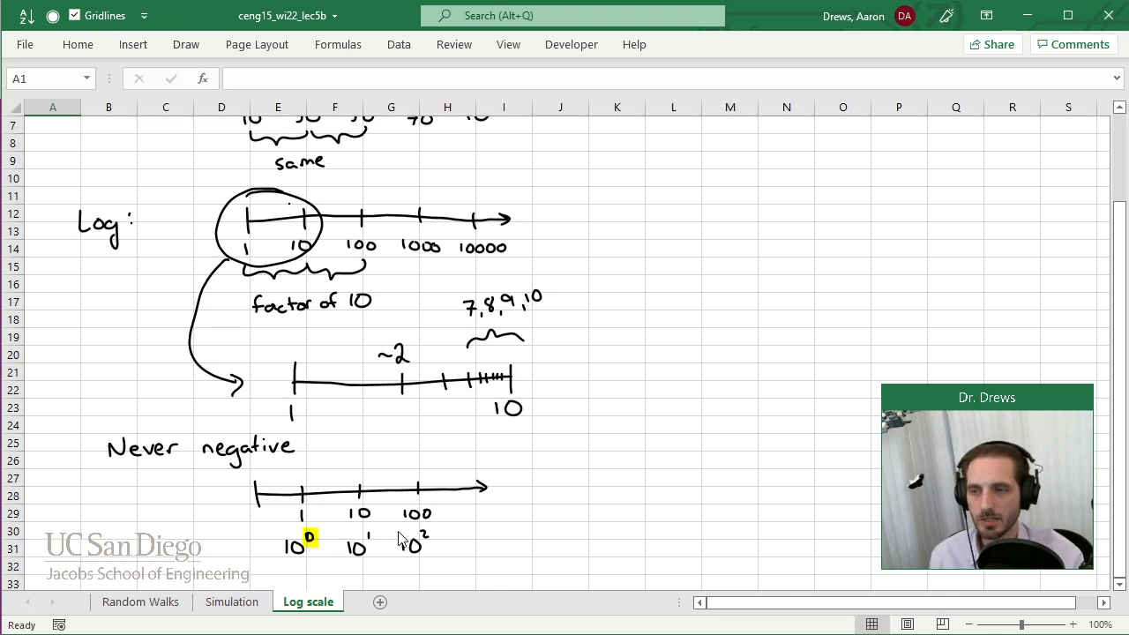
{"action": "mouse_move", "coordinate": [369, 528]}
{"action": "left_mouse_down"}
{"action": "mouse_move", "coordinate": [368, 542]}
{"action": "mouse_move", "coordinate": [427, 541]}
{"action": "left_mouse_up"}
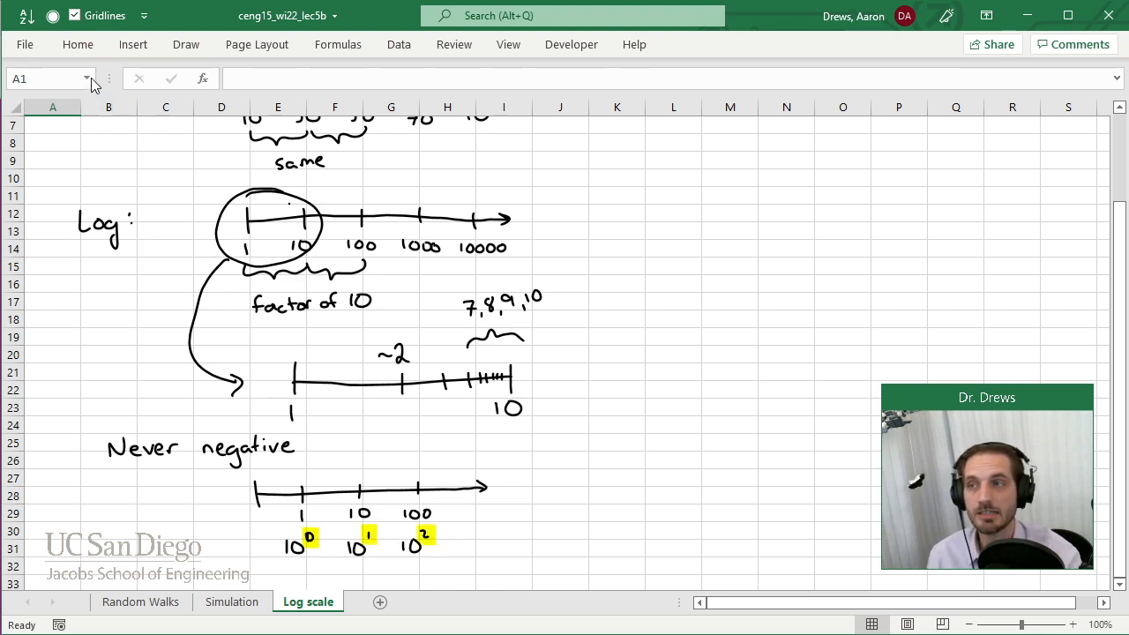
Handwrite 10^-1, 10^0 and 10^1 in black beneath the highlighted powers of ten.
{"action": "left_click", "coordinate": [78, 44]}
{"action": "left_click", "coordinate": [186, 44]}
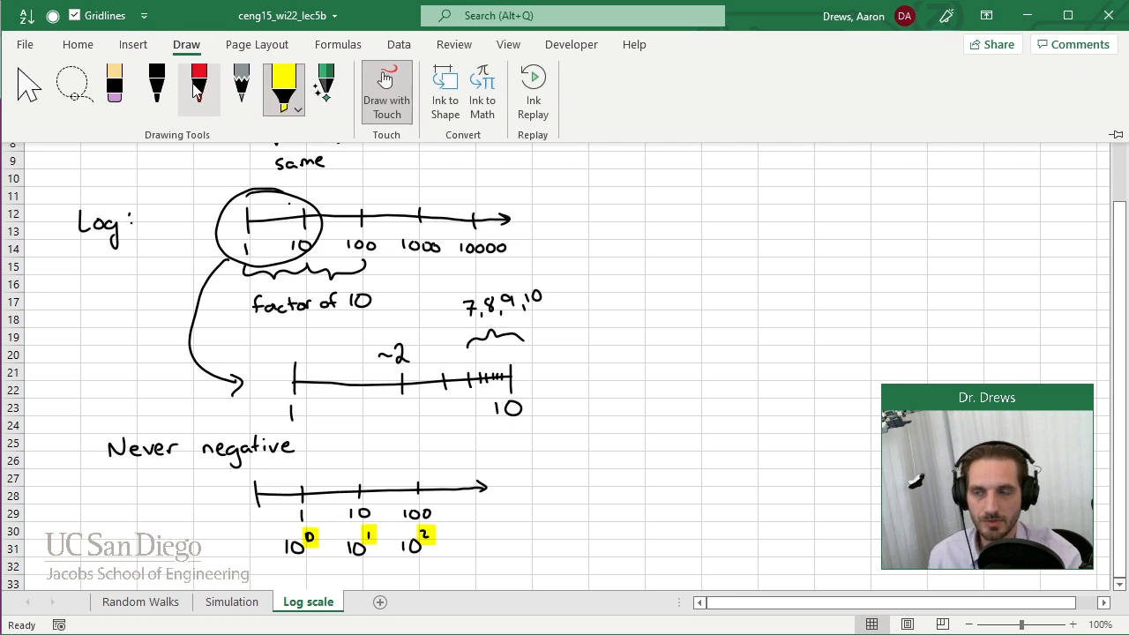
{"action": "left_click", "coordinate": [156, 88]}
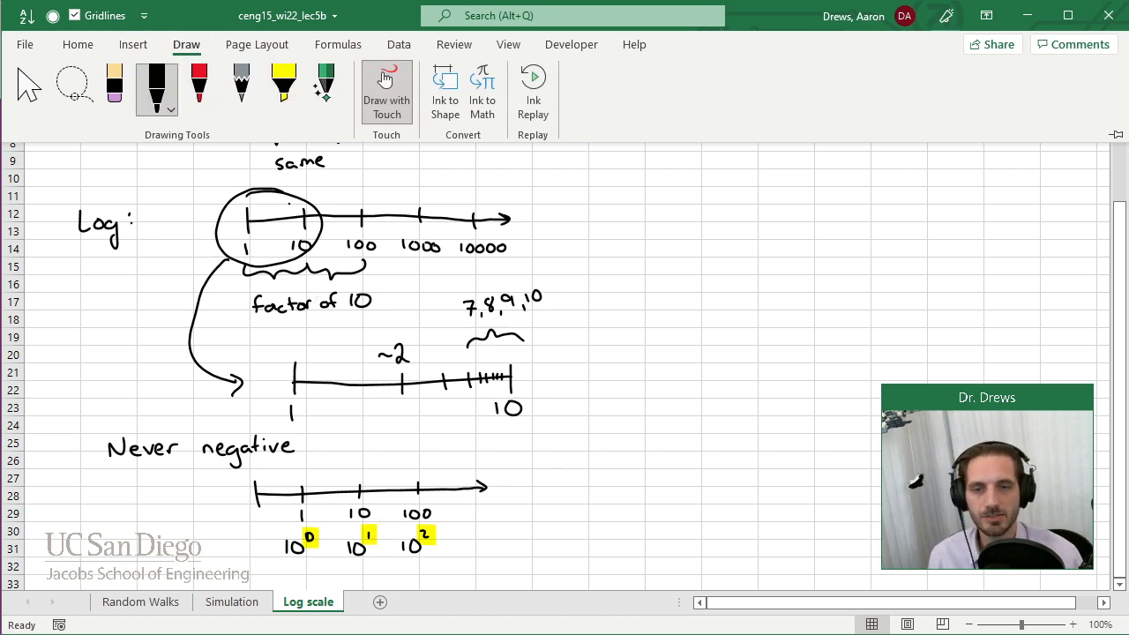
{"action": "left_click", "coordinate": [1122, 589]}
{"action": "left_click", "coordinate": [1120, 589]}
{"action": "left_click", "coordinate": [1120, 589]}
{"action": "left_click", "coordinate": [1120, 588]}
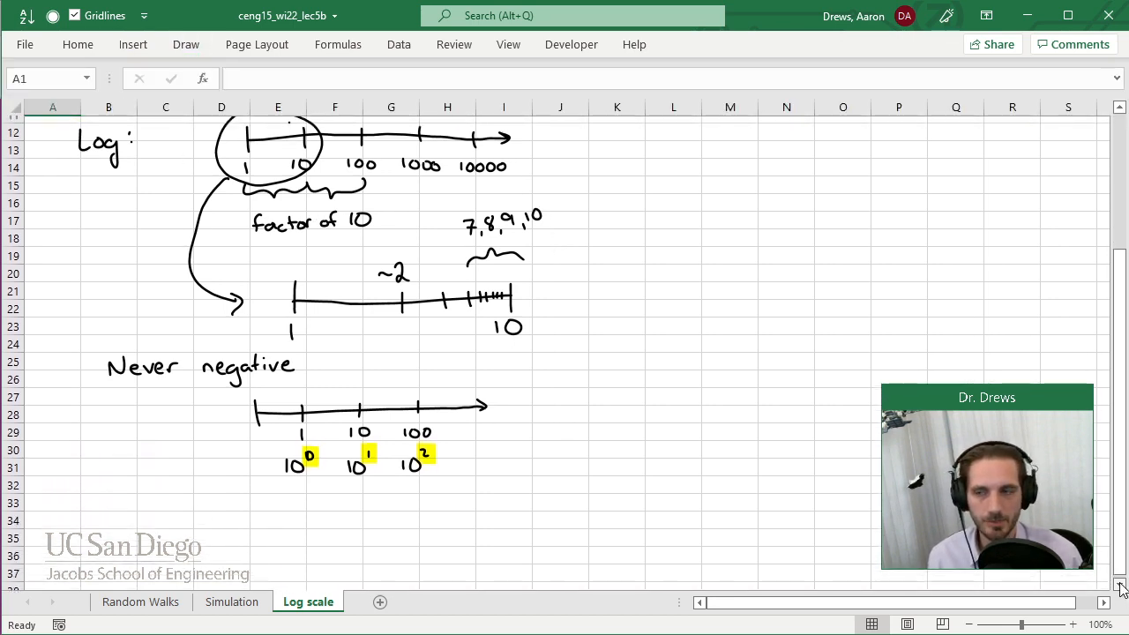
{"action": "left_click", "coordinate": [1119, 588]}
{"action": "left_click", "coordinate": [1119, 589]}
{"action": "left_click", "coordinate": [1120, 589]}
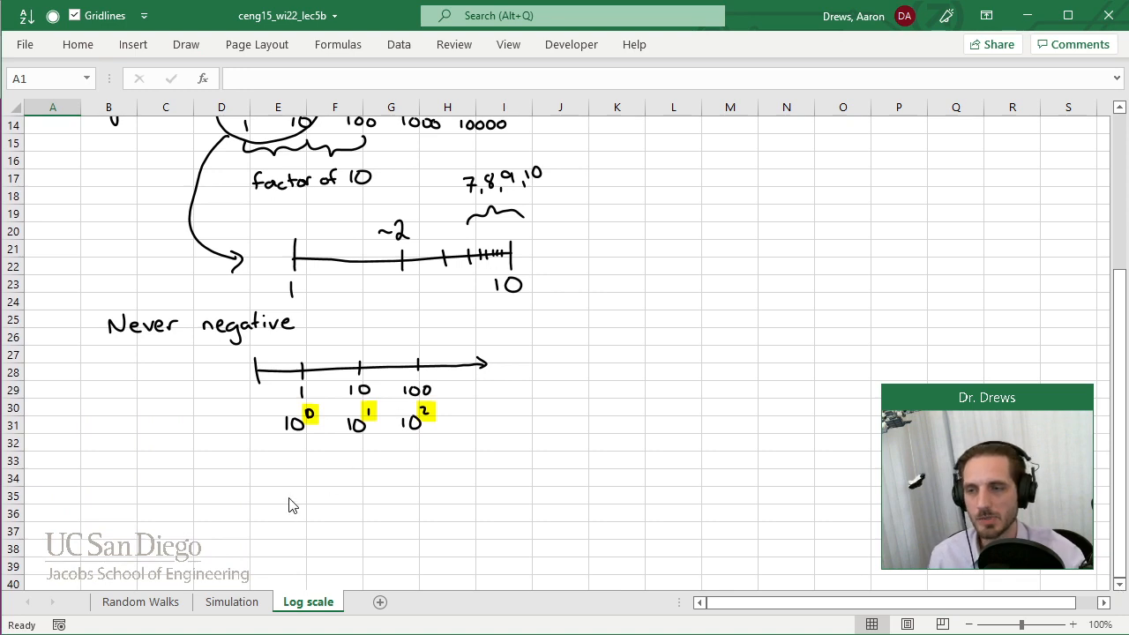
{"action": "mouse_move", "coordinate": [285, 468]}
{"action": "left_mouse_down"}
{"action": "mouse_move", "coordinate": [294, 484]}
{"action": "mouse_move", "coordinate": [304, 460]}
{"action": "left_mouse_up"}
{"action": "mouse_move", "coordinate": [308, 455]}
{"action": "left_mouse_down"}
{"action": "mouse_move", "coordinate": [352, 484]}
{"action": "mouse_move", "coordinate": [372, 456]}
{"action": "mouse_move", "coordinate": [412, 483]}
{"action": "mouse_move", "coordinate": [434, 468]}
{"action": "left_mouse_up"}
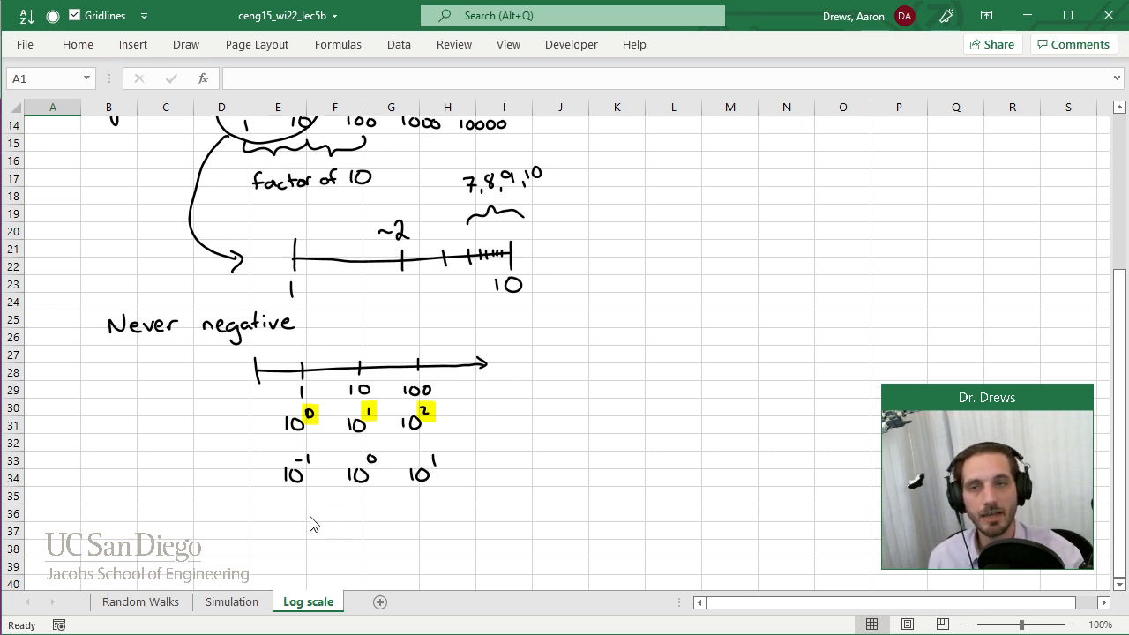
Handwrite 0.1, 1 and 10 beneath the second row of powers, and underline the words "Never negative".
{"action": "mouse_move", "coordinate": [288, 511]}
{"action": "left_mouse_down"}
{"action": "mouse_move", "coordinate": [348, 530]}
{"action": "mouse_move", "coordinate": [354, 513]}
{"action": "left_mouse_up"}
{"action": "left_click_drag", "start_coordinate": [363, 526], "coordinate": [365, 527]}
{"action": "scroll", "coordinate": [371, 503], "scroll_direction": "up", "scroll_amount": 4}
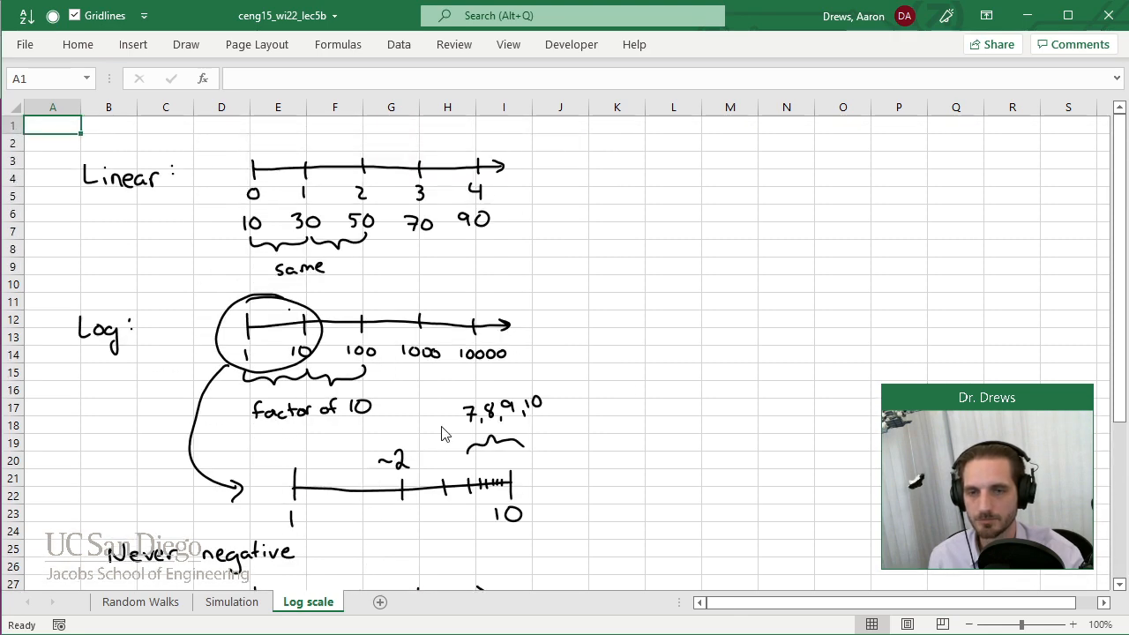
{"action": "left_click_drag", "start_coordinate": [1122, 351], "coordinate": [1114, 505]}
{"action": "mouse_move", "coordinate": [354, 528]}
{"action": "left_mouse_down"}
{"action": "mouse_move", "coordinate": [356, 543]}
{"action": "mouse_move", "coordinate": [419, 532]}
{"action": "left_mouse_up"}
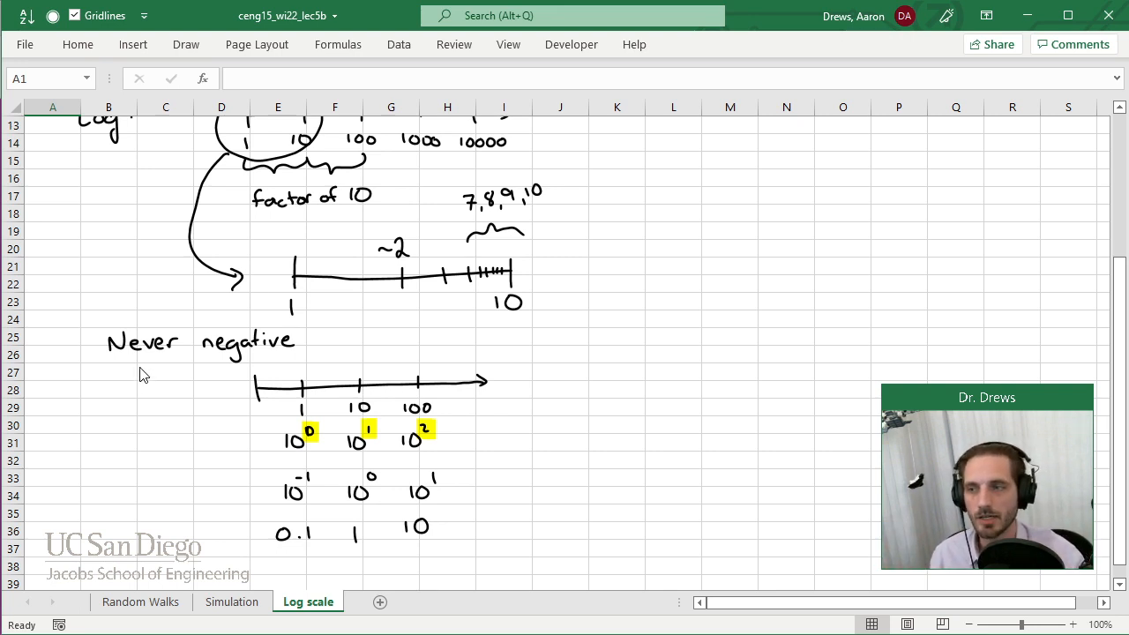
{"action": "left_click_drag", "start_coordinate": [108, 356], "coordinate": [294, 351]}
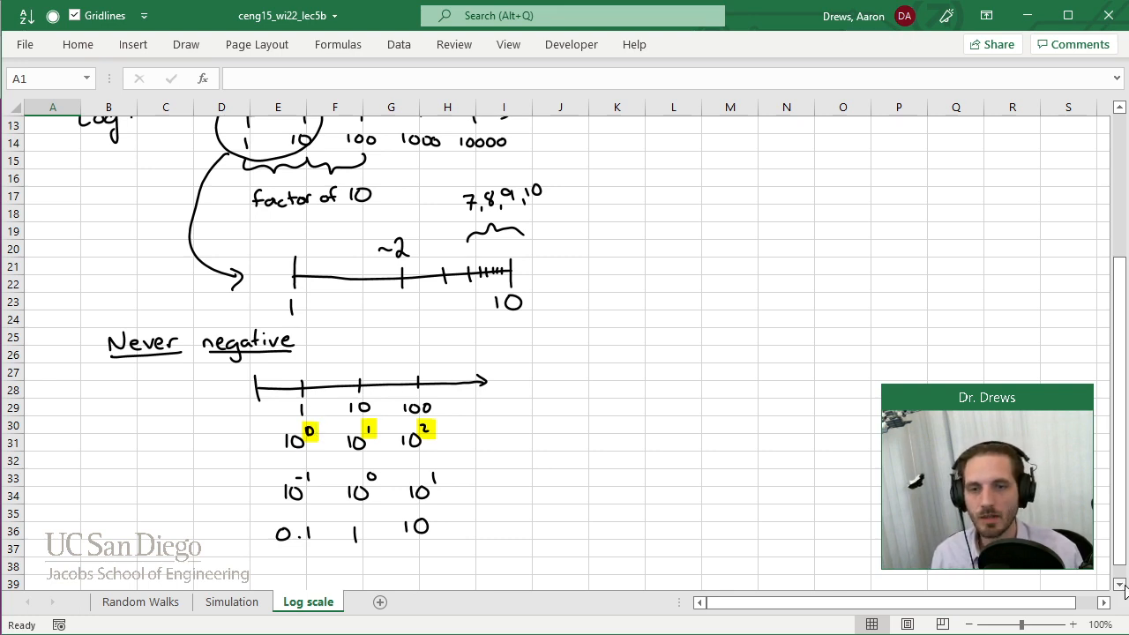
Handwrite "On log-log scale, slope = power" in black below the number rows.
{"action": "scroll", "coordinate": [1125, 590], "scroll_direction": "down", "scroll_amount": 3}
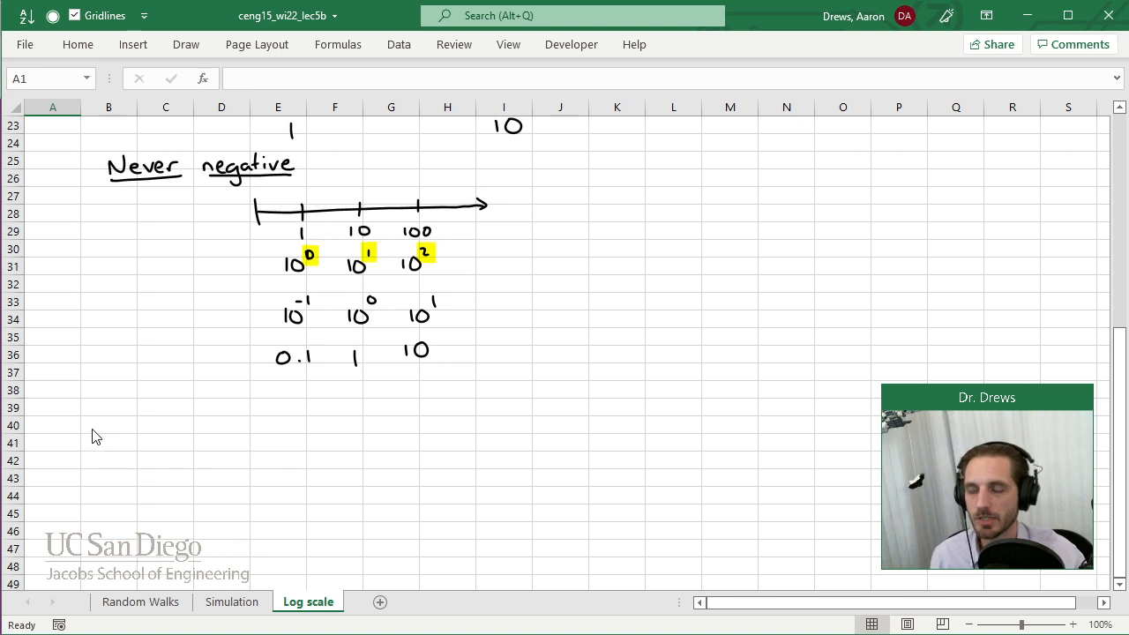
{"action": "mouse_move", "coordinate": [86, 413]}
{"action": "left_mouse_down"}
{"action": "mouse_move", "coordinate": [217, 411]}
{"action": "mouse_move", "coordinate": [221, 429]}
{"action": "left_mouse_up"}
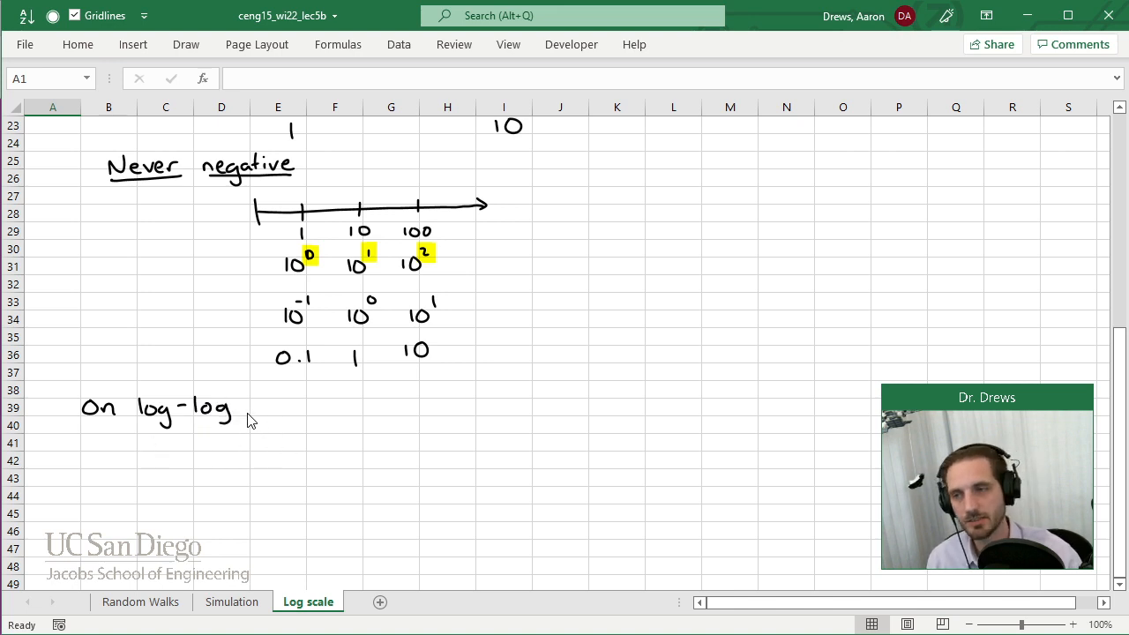
{"action": "mouse_move", "coordinate": [263, 411]}
{"action": "left_mouse_down"}
{"action": "mouse_move", "coordinate": [314, 431]}
{"action": "mouse_move", "coordinate": [361, 418]}
{"action": "mouse_move", "coordinate": [381, 432]}
{"action": "mouse_move", "coordinate": [425, 406]}
{"action": "mouse_move", "coordinate": [449, 420]}
{"action": "mouse_move", "coordinate": [441, 427]}
{"action": "mouse_move", "coordinate": [454, 411]}
{"action": "mouse_move", "coordinate": [508, 399]}
{"action": "left_mouse_up"}
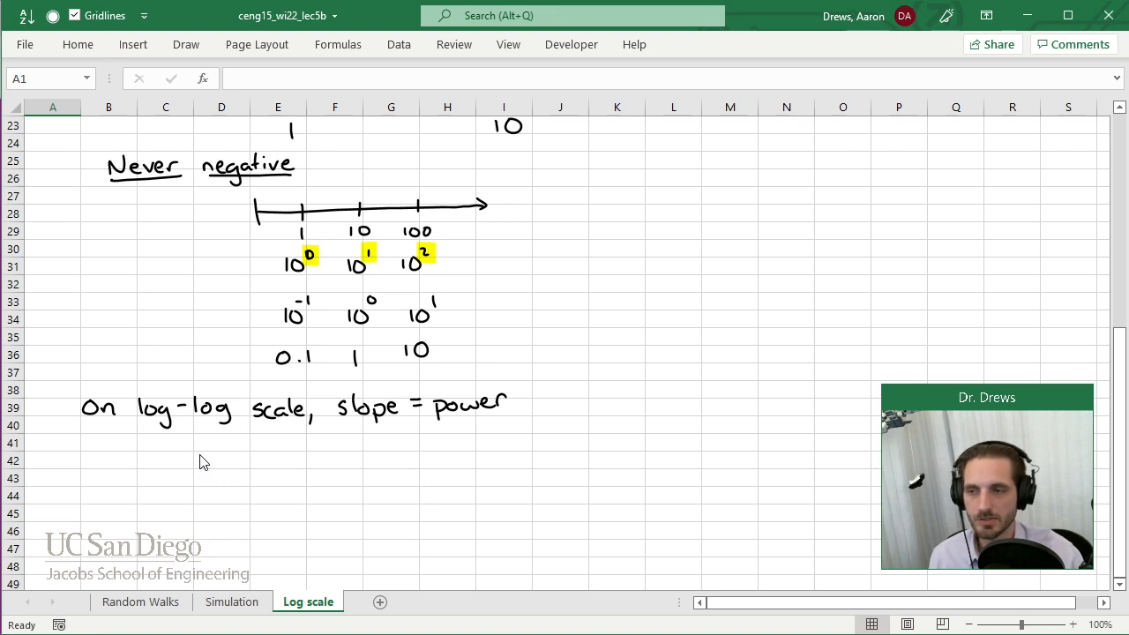
Handwrite "y ~ x" in black under the log-log statement and add the exponent p in red.
{"action": "mouse_move", "coordinate": [209, 448]}
{"action": "left_mouse_down"}
{"action": "mouse_move", "coordinate": [213, 471]}
{"action": "mouse_move", "coordinate": [256, 448]}
{"action": "mouse_move", "coordinate": [281, 459]}
{"action": "mouse_move", "coordinate": [269, 459]}
{"action": "left_mouse_up"}
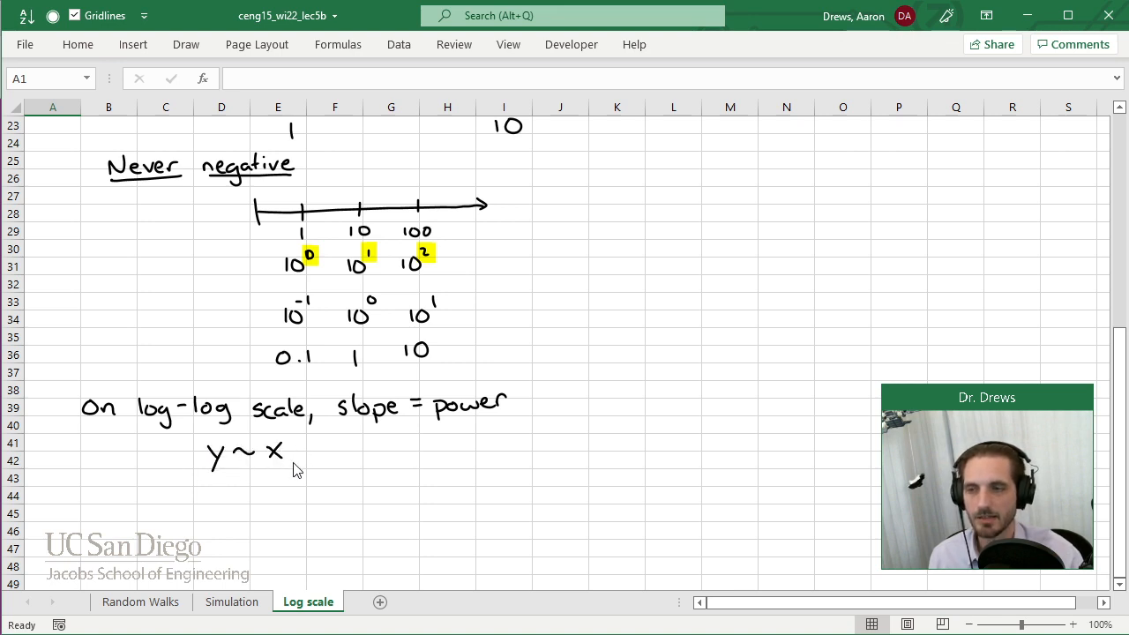
{"action": "left_click", "coordinate": [186, 44]}
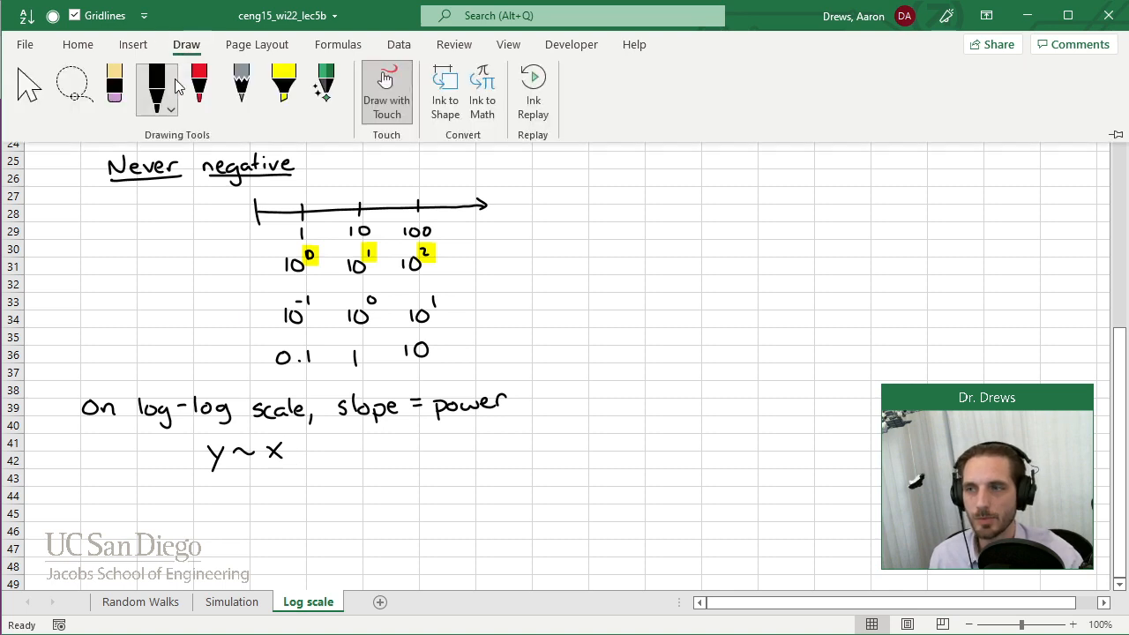
{"action": "left_click_drag", "start_coordinate": [286, 434], "coordinate": [287, 442]}
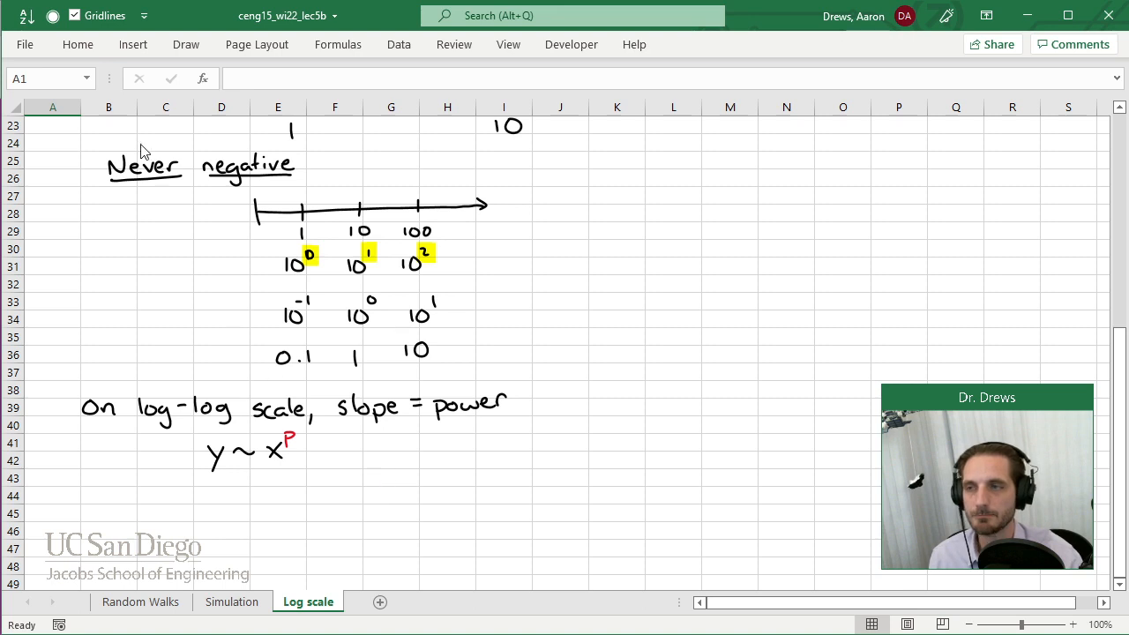
Highlight the word "power" and the red exponent p in yellow.
{"action": "left_click", "coordinate": [191, 48]}
{"action": "left_click", "coordinate": [280, 89]}
{"action": "left_click_drag", "start_coordinate": [437, 407], "coordinate": [512, 402]}
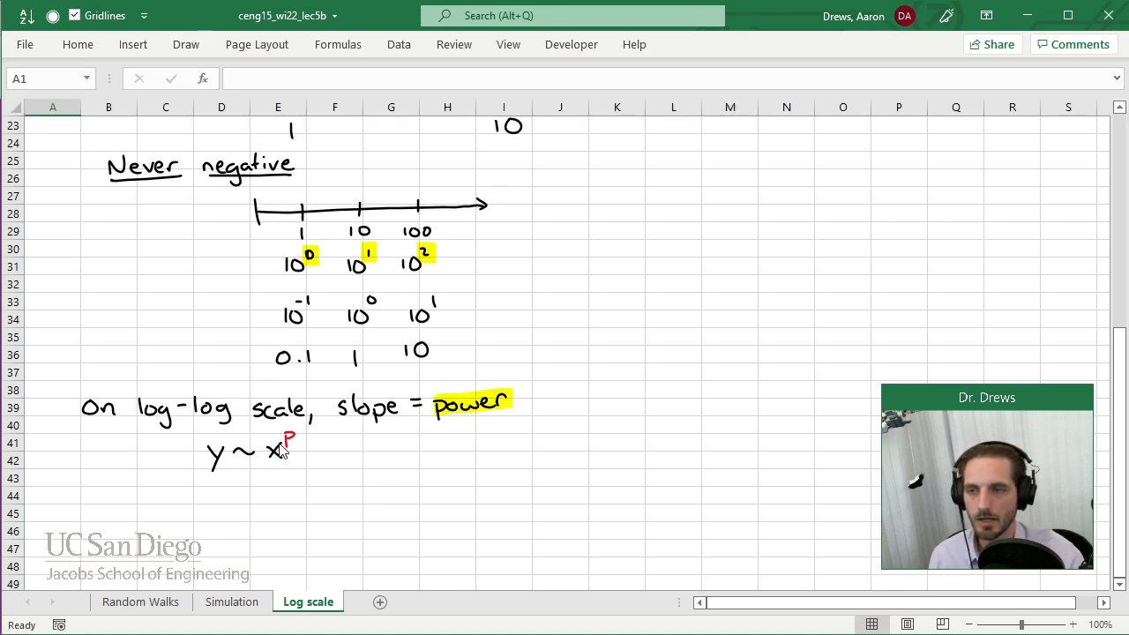
{"action": "left_click_drag", "start_coordinate": [284, 450], "coordinate": [295, 441]}
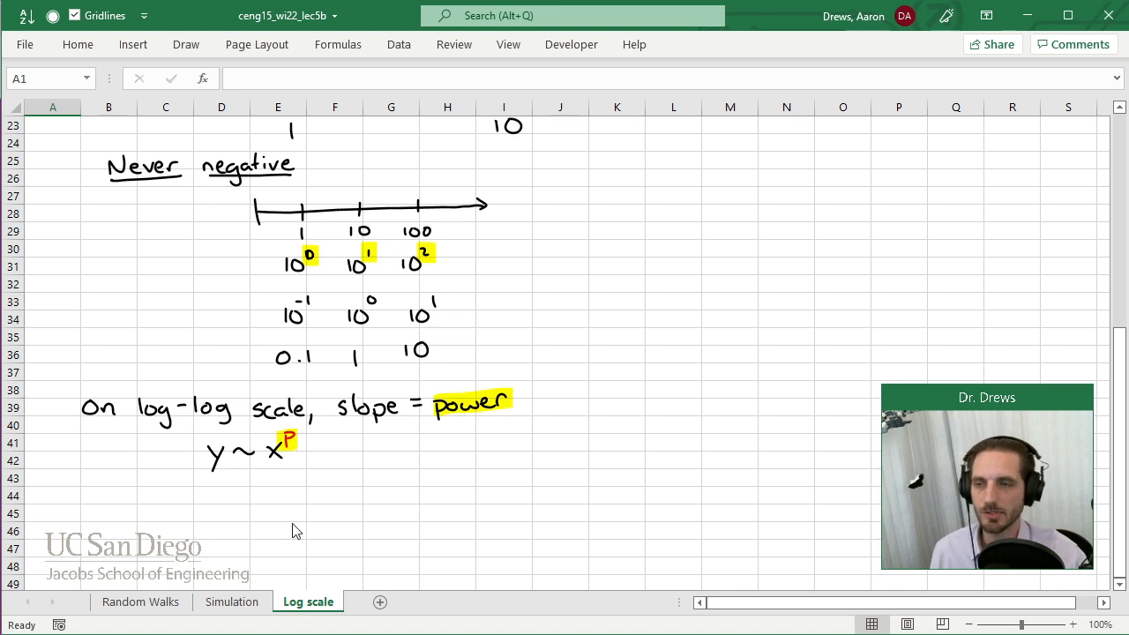
Draw a grey pencil arrow from the word "power" to the exponent in y ~ x^p.
{"action": "left_click", "coordinate": [185, 45]}
{"action": "left_click", "coordinate": [241, 88]}
{"action": "left_click_drag", "start_coordinate": [328, 449], "coordinate": [439, 425]}
{"action": "mouse_move", "coordinate": [325, 444]}
{"action": "left_mouse_down"}
{"action": "mouse_move", "coordinate": [335, 435]}
{"action": "mouse_move", "coordinate": [337, 454]}
{"action": "left_mouse_up"}
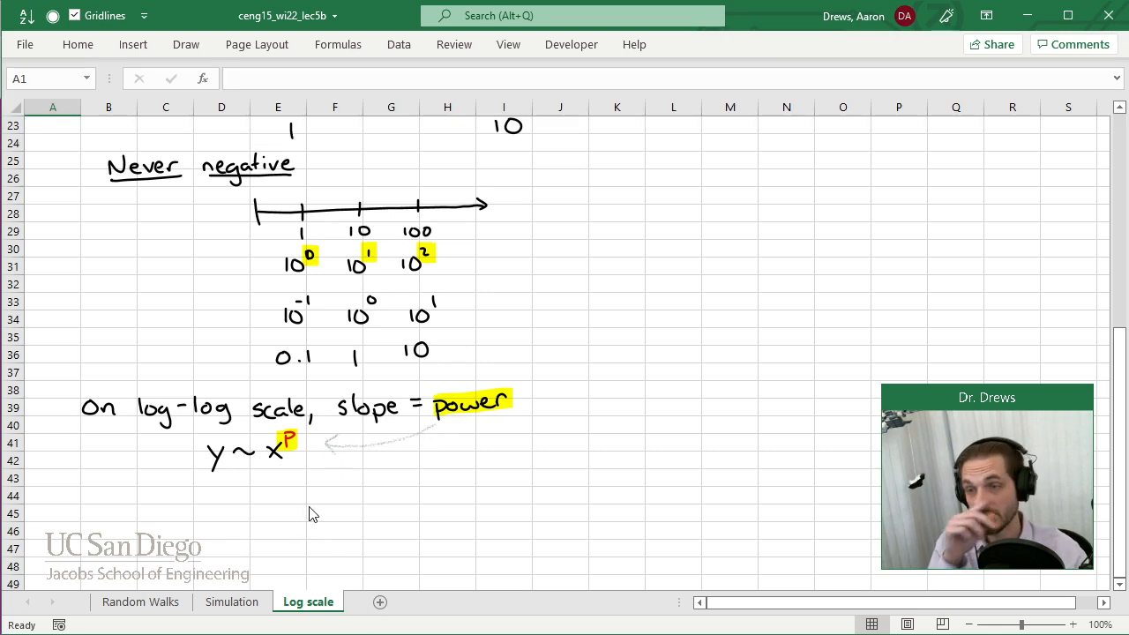
Draw black plot axes with arrowheads below y ~ x^p, labelling the horizontal axis n and the vertical axis r.
{"action": "left_click", "coordinate": [82, 46]}
{"action": "left_click", "coordinate": [191, 48]}
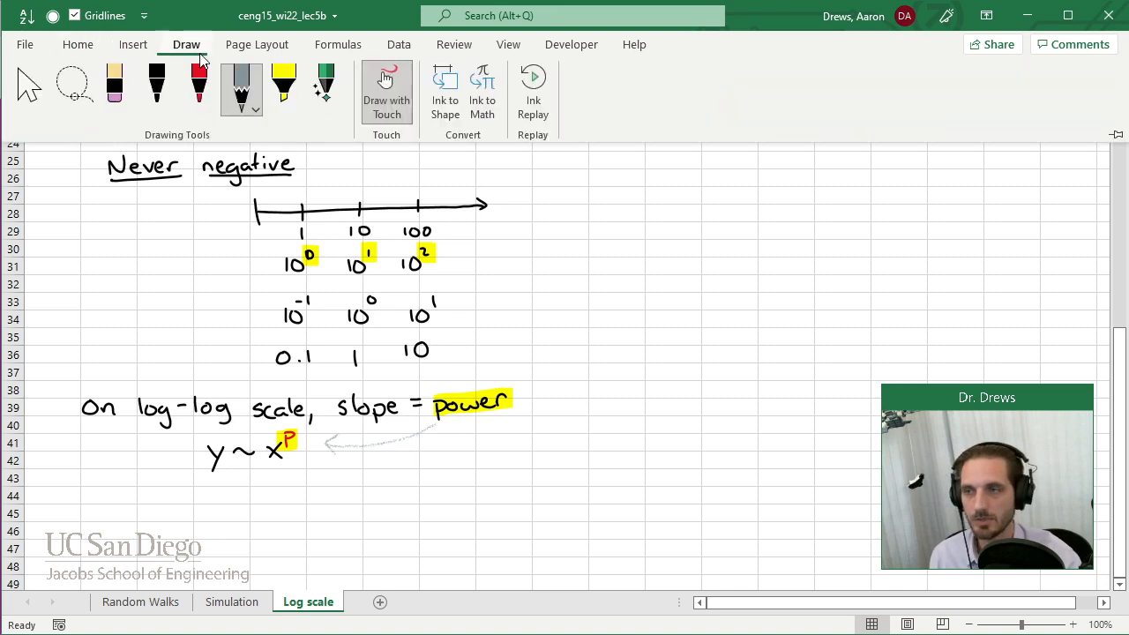
{"action": "left_click", "coordinate": [156, 86]}
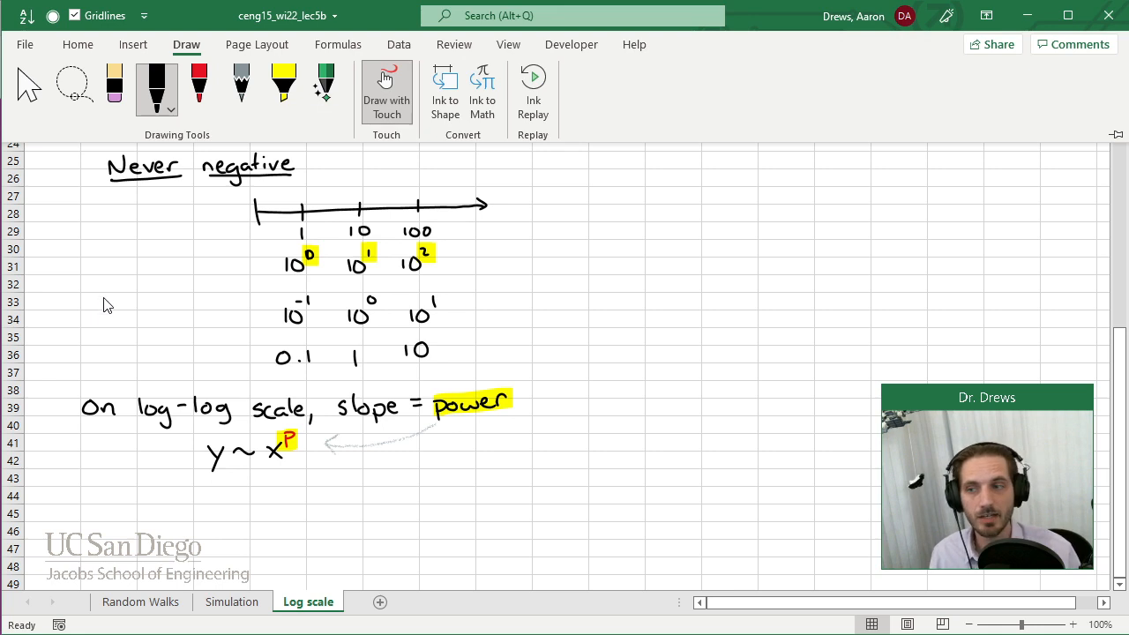
{"action": "left_click_drag", "start_coordinate": [1120, 585], "coordinate": [1121, 586]}
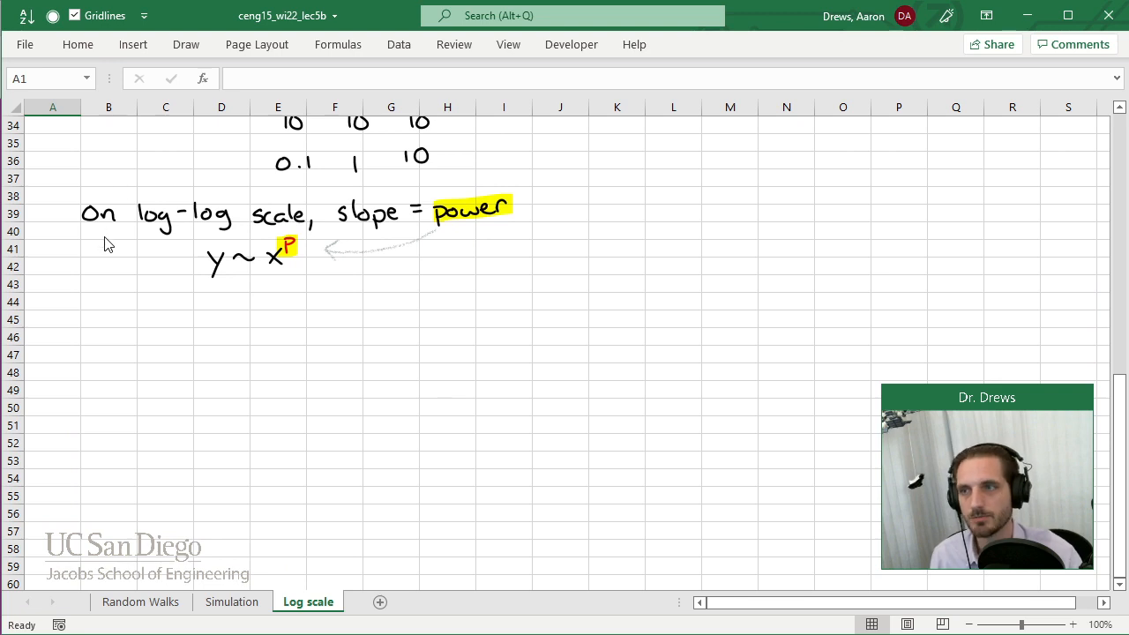
{"action": "left_click", "coordinate": [186, 46]}
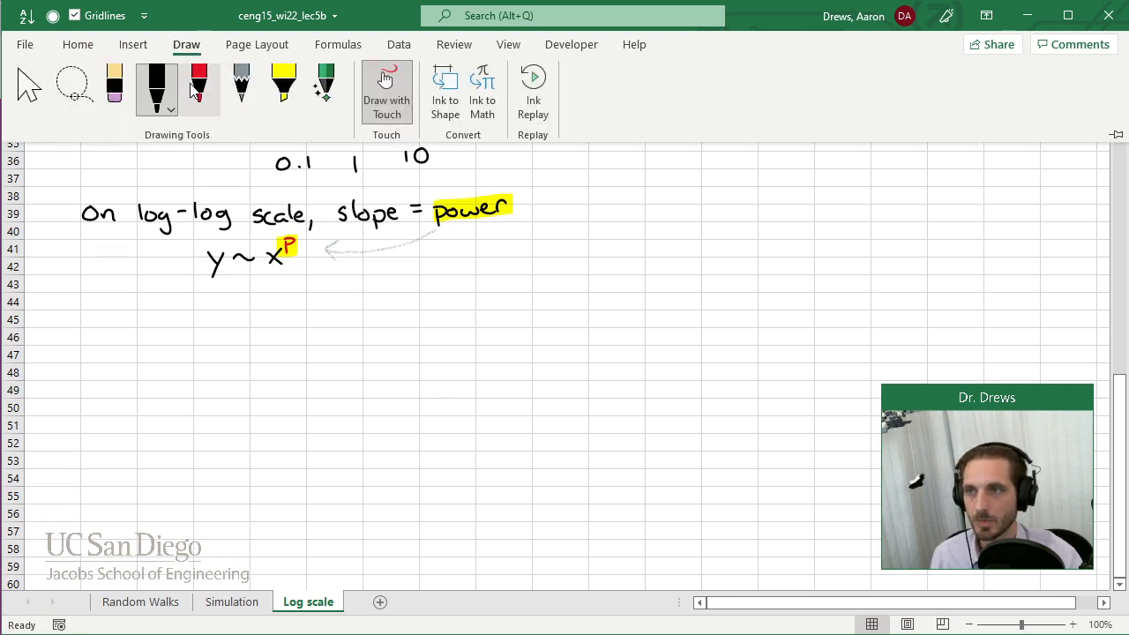
{"action": "left_click", "coordinate": [158, 100]}
{"action": "left_click", "coordinate": [78, 382]}
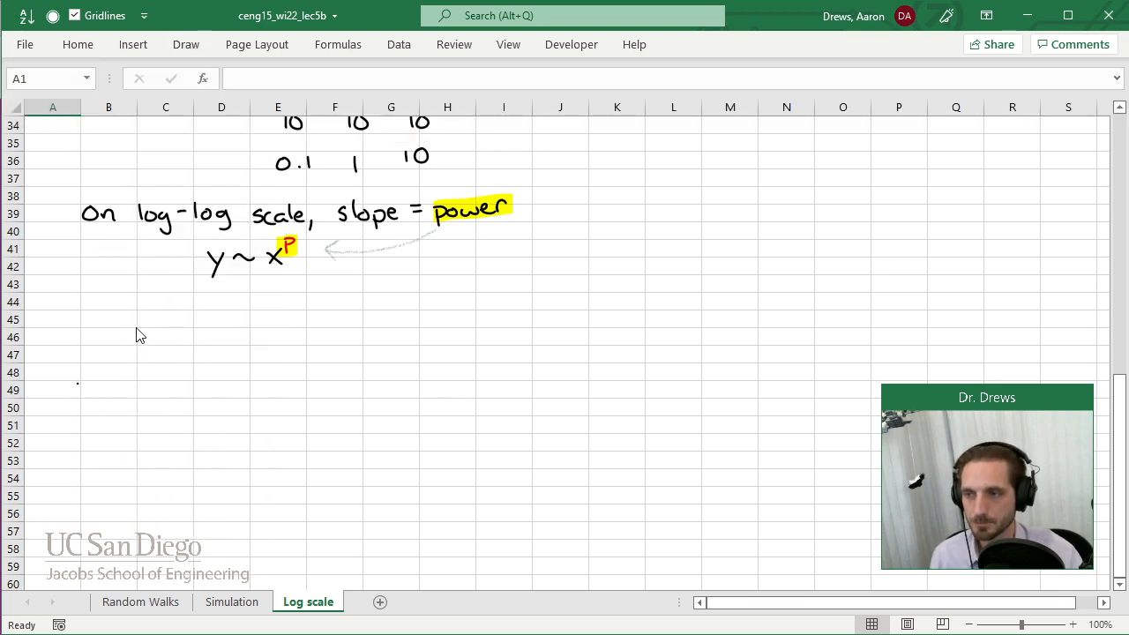
{"action": "mouse_move", "coordinate": [135, 314]}
{"action": "left_mouse_down"}
{"action": "mouse_move", "coordinate": [148, 499]}
{"action": "mouse_move", "coordinate": [553, 505]}
{"action": "left_mouse_up"}
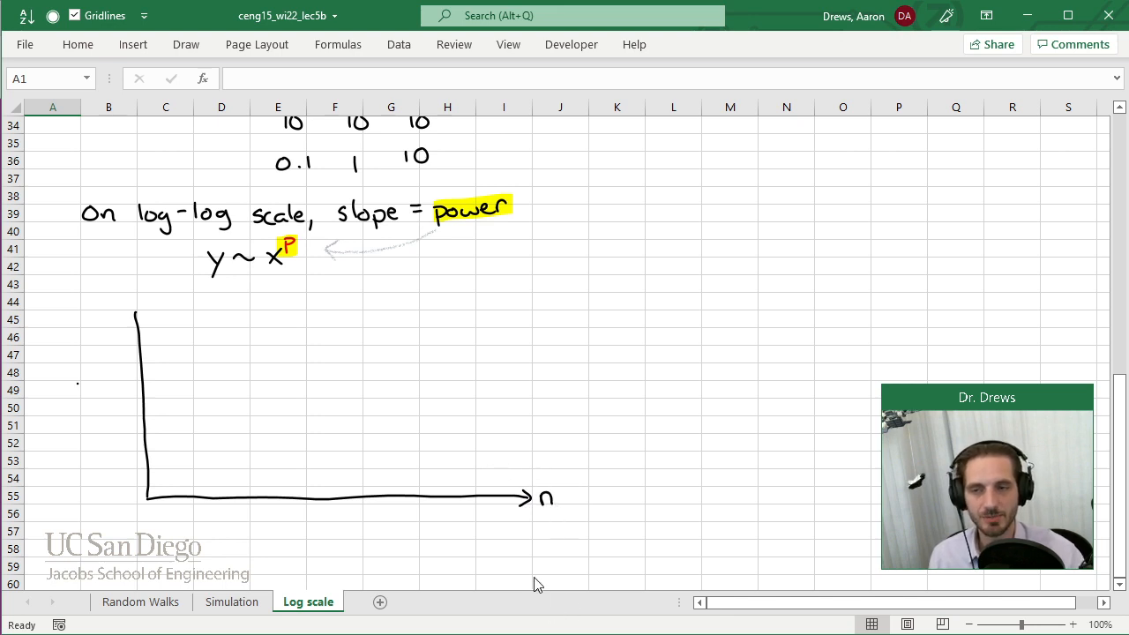
{"action": "mouse_move", "coordinate": [127, 322]}
{"action": "left_mouse_down"}
{"action": "mouse_move", "coordinate": [137, 307]}
{"action": "mouse_move", "coordinate": [147, 319]}
{"action": "left_mouse_up"}
{"action": "left_click_drag", "start_coordinate": [82, 388], "coordinate": [97, 385]}
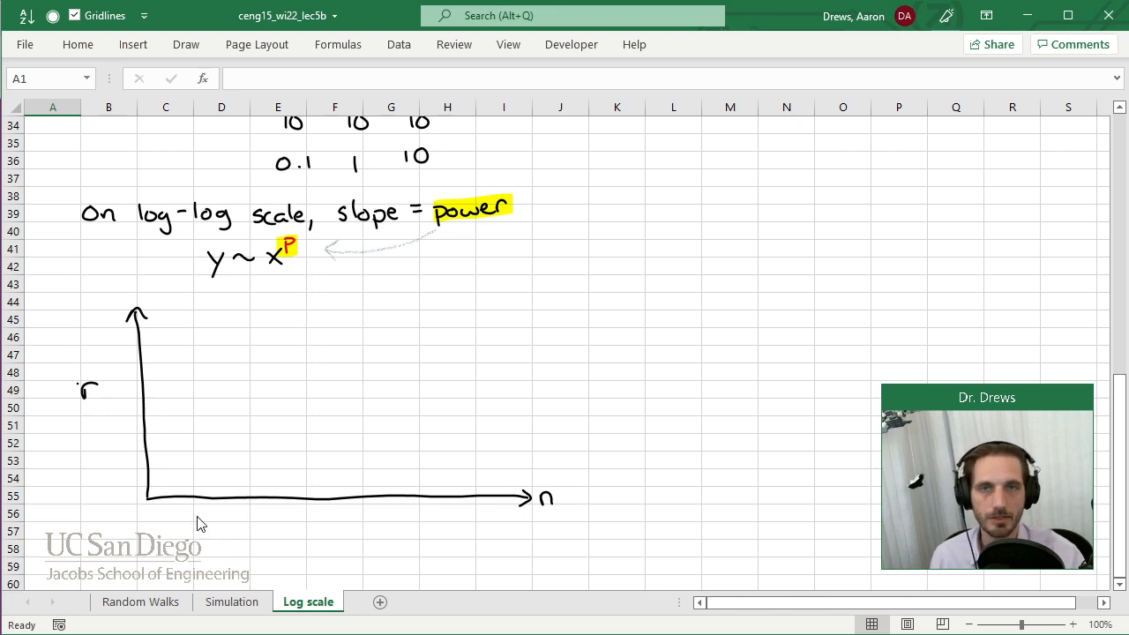
Add four evenly spaced ticks to the n axis and label them 1, 10, 100 and 1000.
{"action": "left_click_drag", "start_coordinate": [222, 490], "coordinate": [221, 505]}
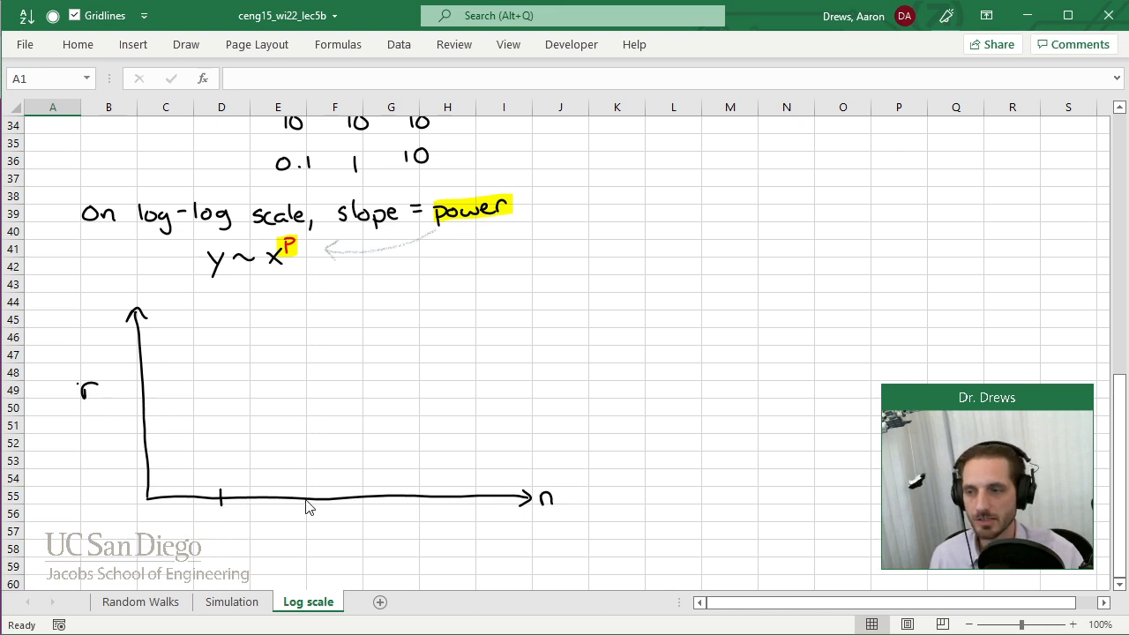
{"action": "left_click_drag", "start_coordinate": [308, 490], "coordinate": [308, 505]}
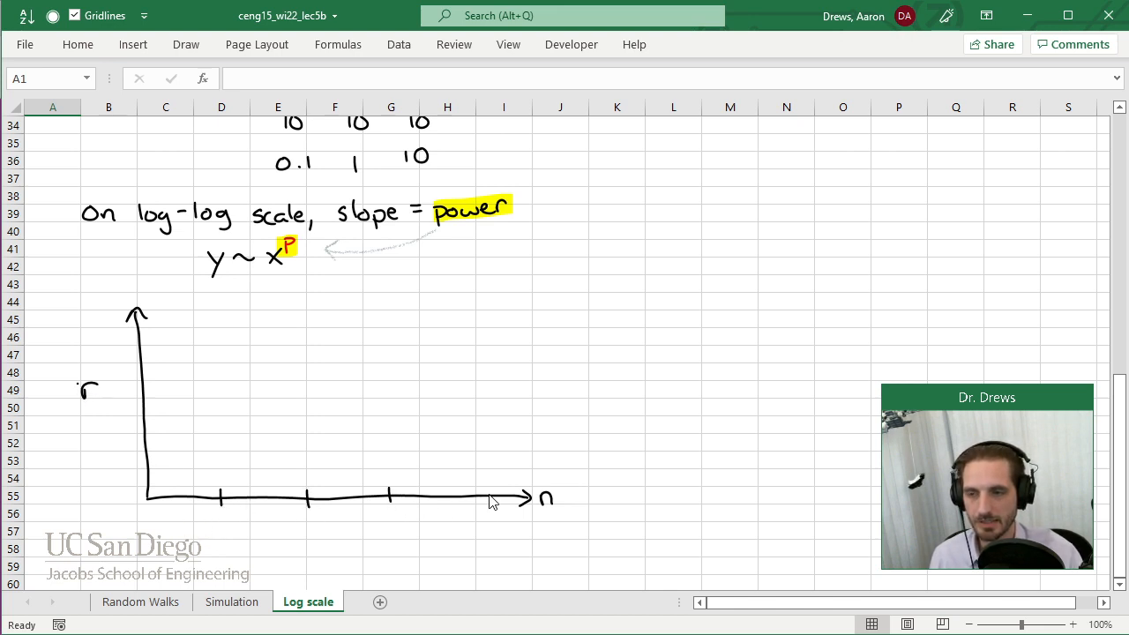
{"action": "left_click_drag", "start_coordinate": [476, 490], "coordinate": [477, 505]}
{"action": "left_click_drag", "start_coordinate": [218, 518], "coordinate": [218, 530]}
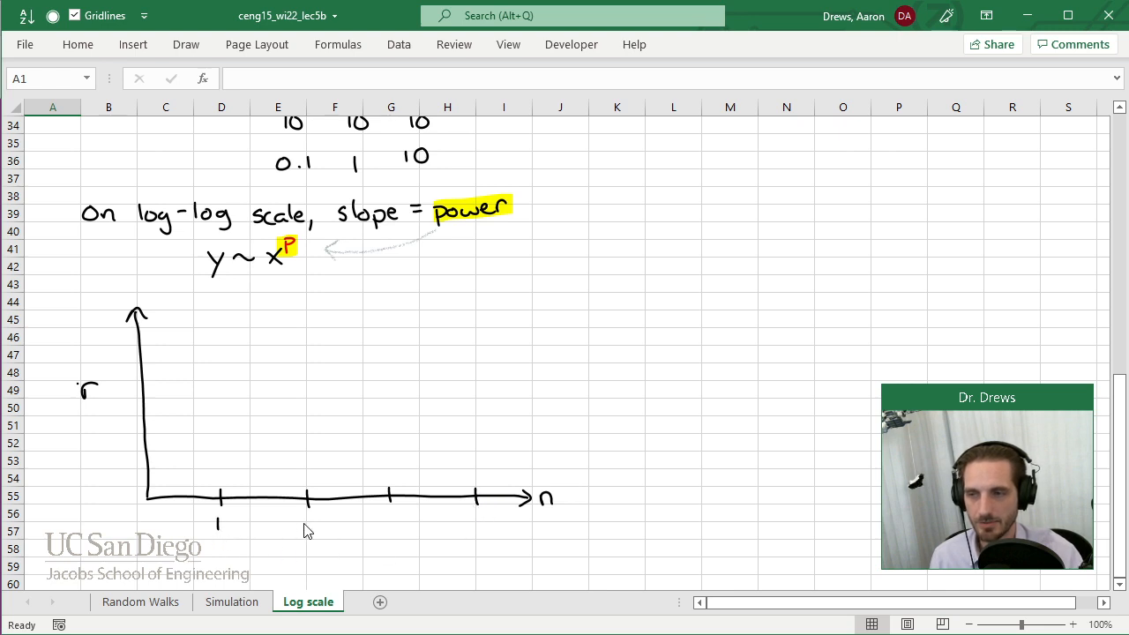
{"action": "left_click_drag", "start_coordinate": [302, 517], "coordinate": [302, 529]}
{"action": "mouse_move", "coordinate": [315, 518]}
{"action": "left_mouse_down"}
{"action": "mouse_move", "coordinate": [318, 532]}
{"action": "mouse_move", "coordinate": [315, 518]}
{"action": "mouse_move", "coordinate": [374, 530]}
{"action": "left_mouse_up"}
{"action": "mouse_move", "coordinate": [385, 519]}
{"action": "left_mouse_down"}
{"action": "mouse_move", "coordinate": [385, 532]}
{"action": "mouse_move", "coordinate": [397, 520]}
{"action": "mouse_move", "coordinate": [464, 532]}
{"action": "left_mouse_up"}
{"action": "left_click_drag", "start_coordinate": [477, 519], "coordinate": [497, 521]}
Add two tick marks to the vertical r axis of the log-log plot.
{"action": "left_click_drag", "start_coordinate": [138, 432], "coordinate": [156, 432]}
{"action": "left_click_drag", "start_coordinate": [132, 354], "coordinate": [150, 354]}
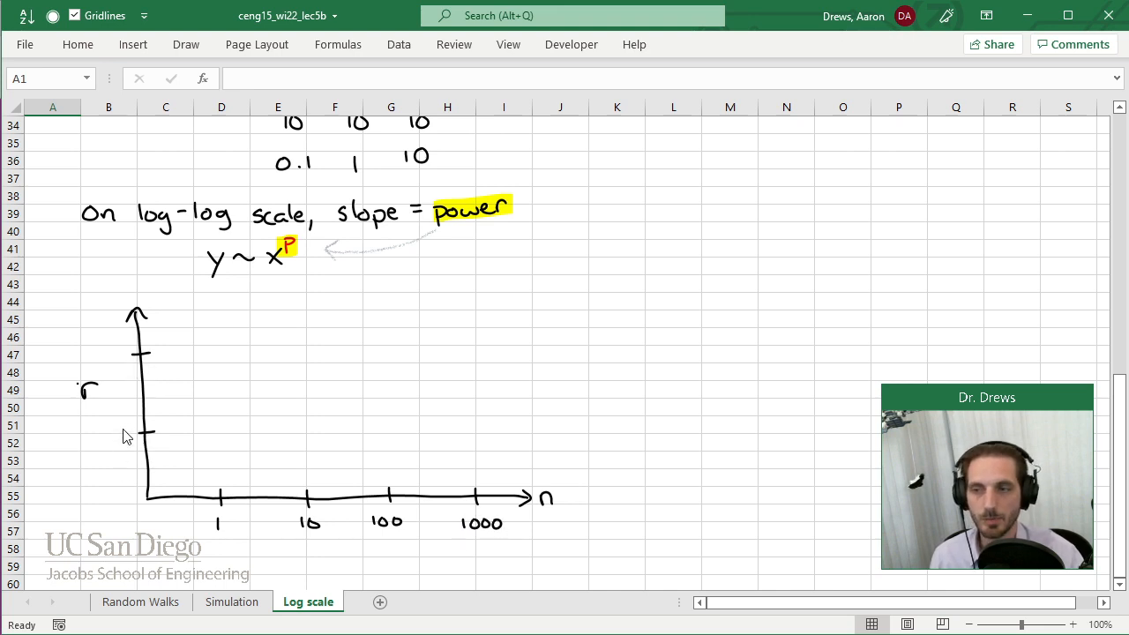
{"action": "mouse_move", "coordinate": [135, 441]}
{"action": "left_mouse_down"}
{"action": "mouse_move", "coordinate": [132, 492]}
{"action": "mouse_move", "coordinate": [198, 521]}
{"action": "mouse_move", "coordinate": [220, 508]}
{"action": "left_mouse_up"}
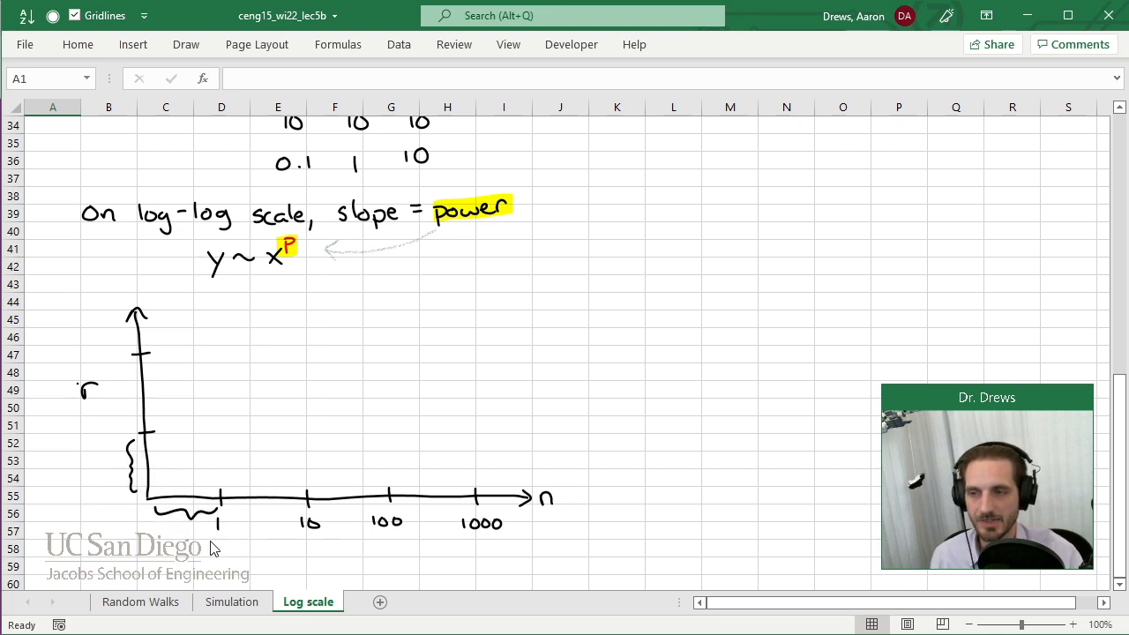
{"action": "left_click", "coordinate": [186, 44]}
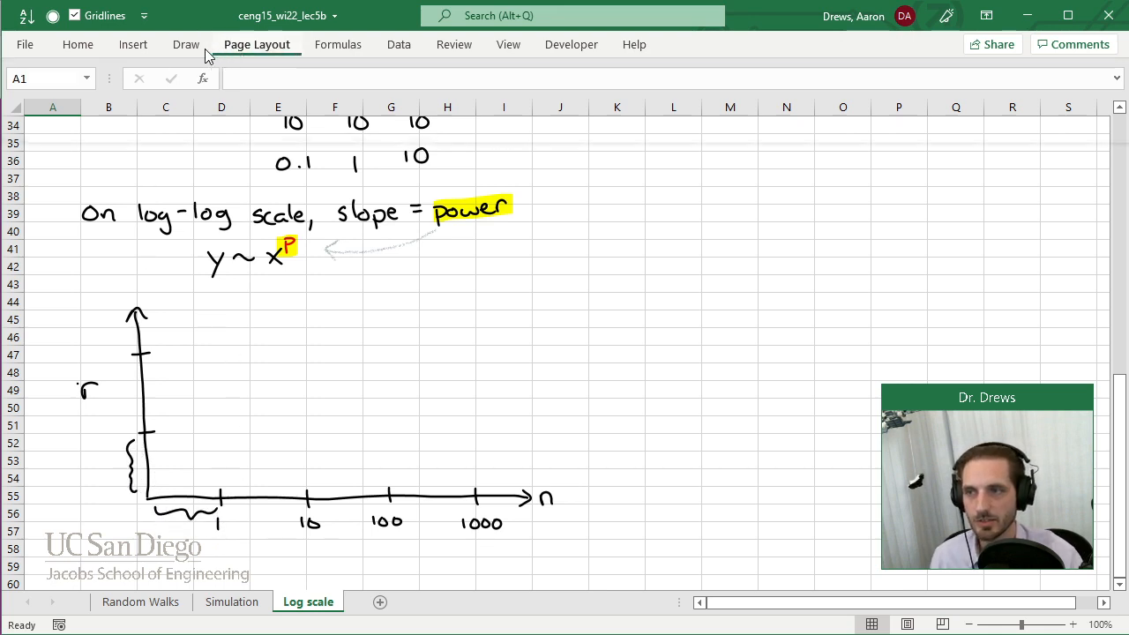
{"action": "left_click", "coordinate": [29, 88]}
{"action": "left_click", "coordinate": [59, 305]}
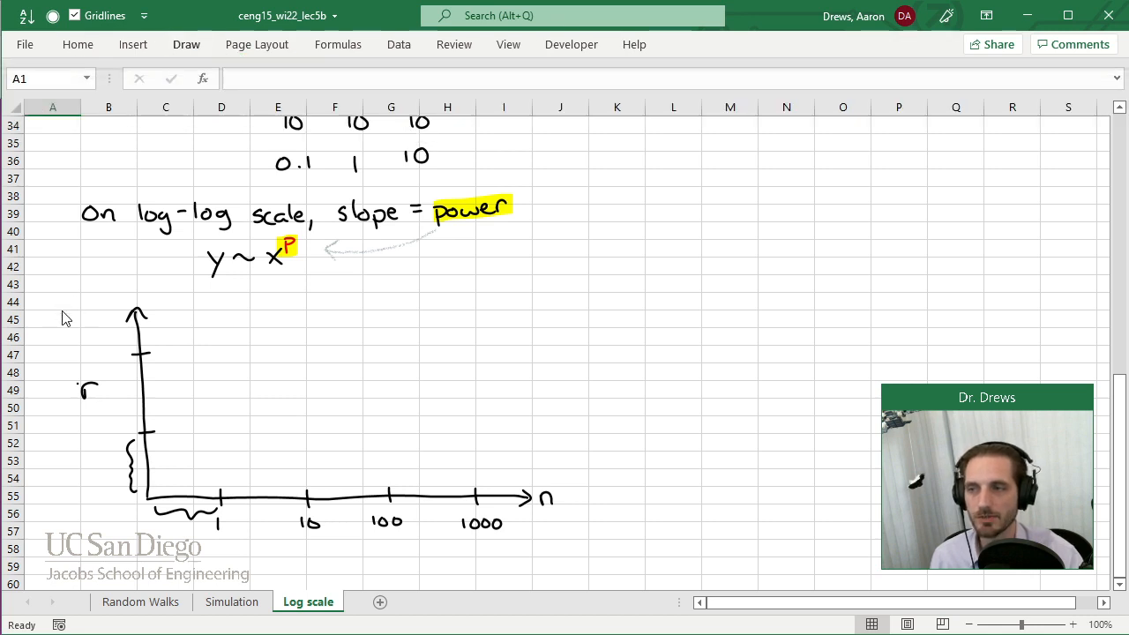
{"action": "key", "text": "ctrl+z"}
{"action": "key", "text": "ctrl+z"}
{"action": "key", "text": "ctrl+z"}
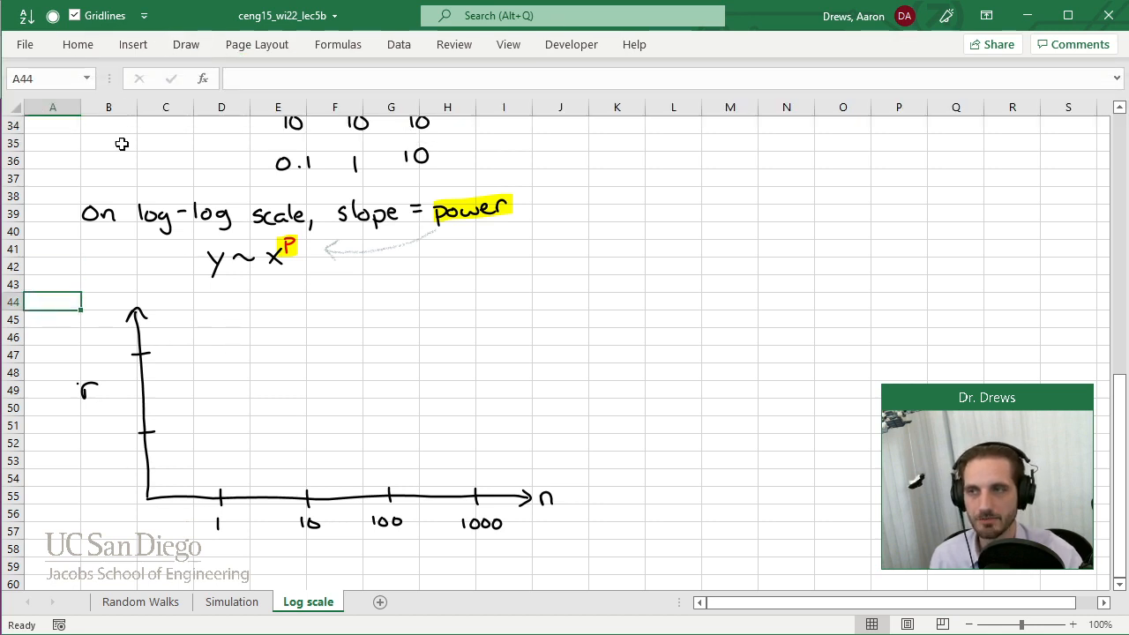
Label the two r axis ticks 0.1 and 1 in black ink, with 0.1 at the lower tick.
{"action": "left_click", "coordinate": [186, 44]}
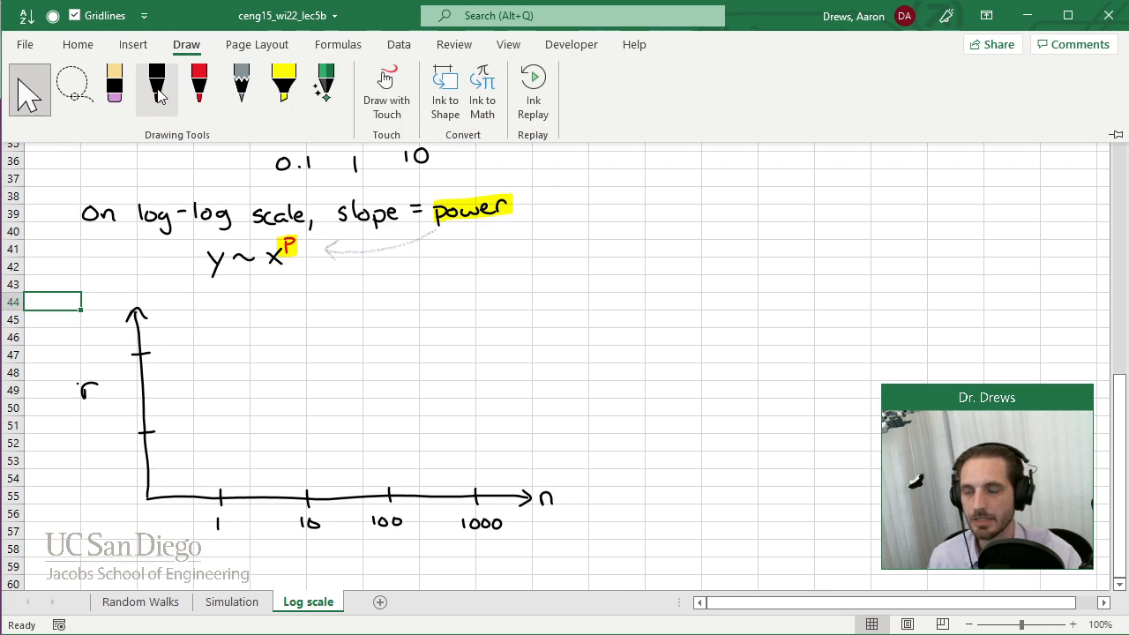
{"action": "left_click", "coordinate": [157, 88]}
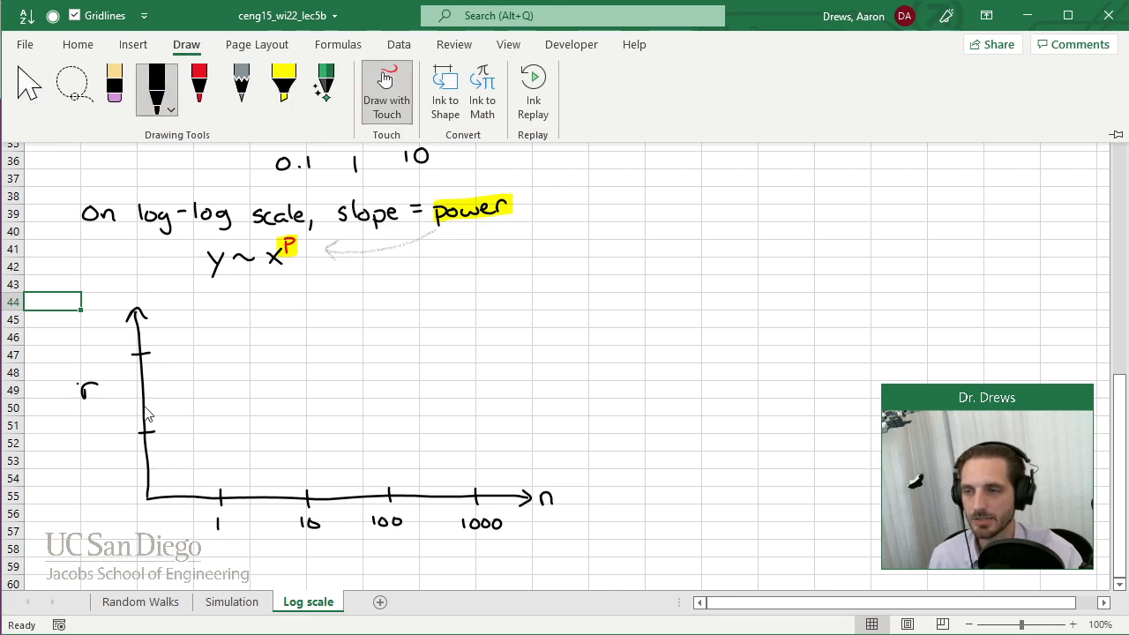
{"action": "left_click", "coordinate": [102, 436]}
{"action": "left_click_drag", "start_coordinate": [105, 436], "coordinate": [108, 434]}
{"action": "left_click_drag", "start_coordinate": [111, 349], "coordinate": [111, 364]}
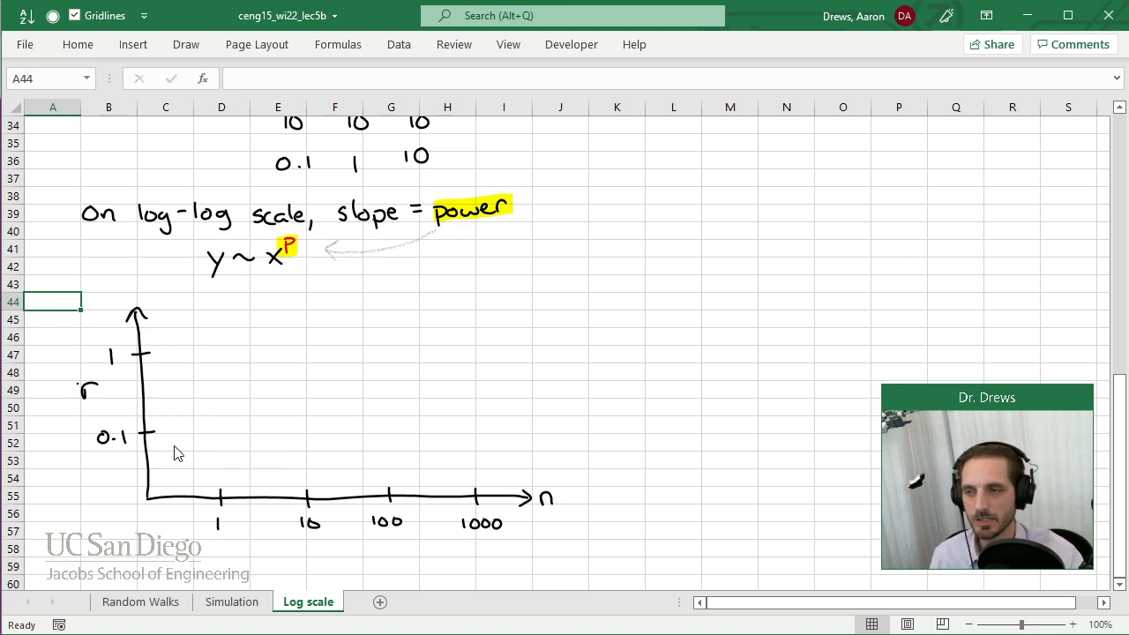
Draw grey pencil guide lines across the plot from every r and n tick, and hide the sheet's gridlines.
{"action": "left_click", "coordinate": [187, 44]}
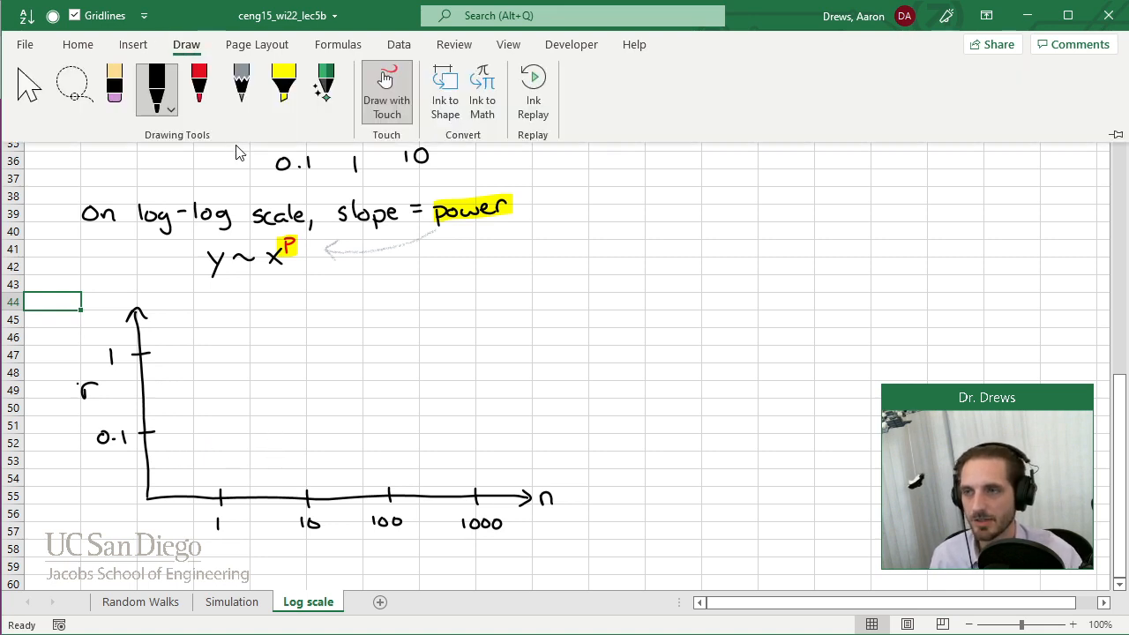
{"action": "left_click", "coordinate": [244, 99]}
{"action": "left_click_drag", "start_coordinate": [159, 431], "coordinate": [527, 422]}
{"action": "left_click_drag", "start_coordinate": [154, 353], "coordinate": [534, 349]}
{"action": "left_click_drag", "start_coordinate": [219, 481], "coordinate": [212, 304]}
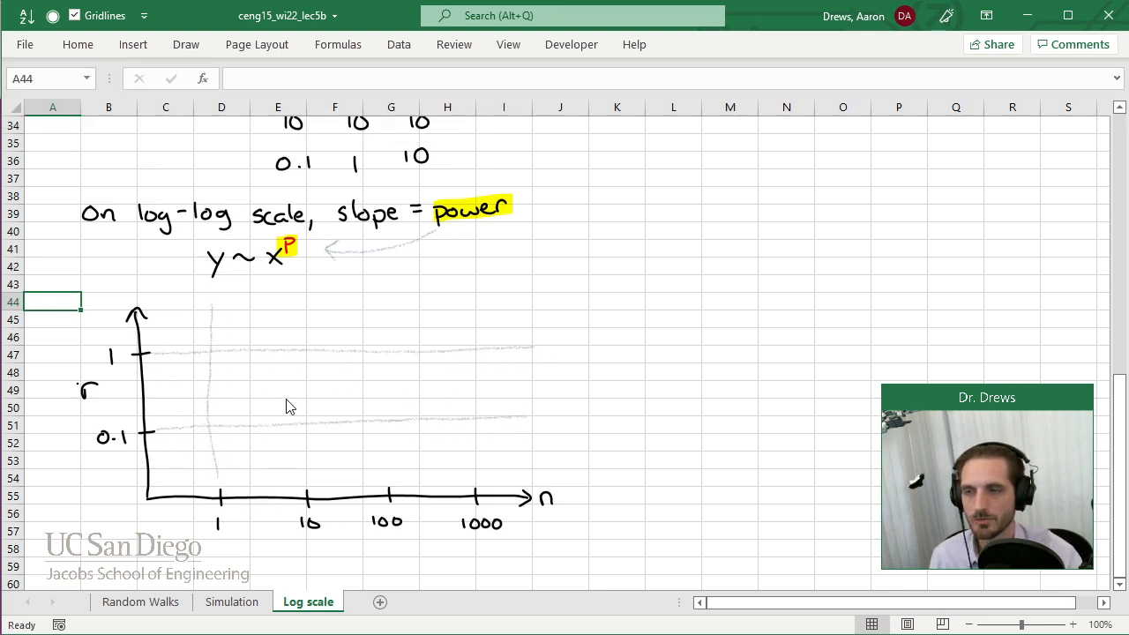
{"action": "left_click_drag", "start_coordinate": [308, 484], "coordinate": [287, 306]}
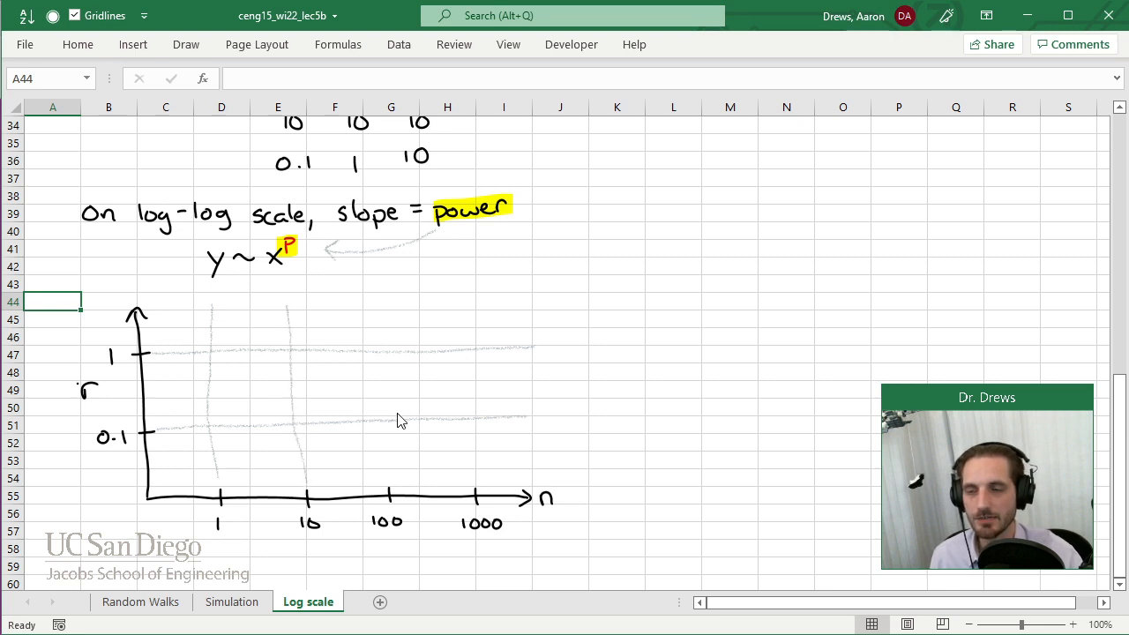
{"action": "left_click_drag", "start_coordinate": [391, 487], "coordinate": [374, 288]}
{"action": "left_click_drag", "start_coordinate": [479, 486], "coordinate": [466, 305]}
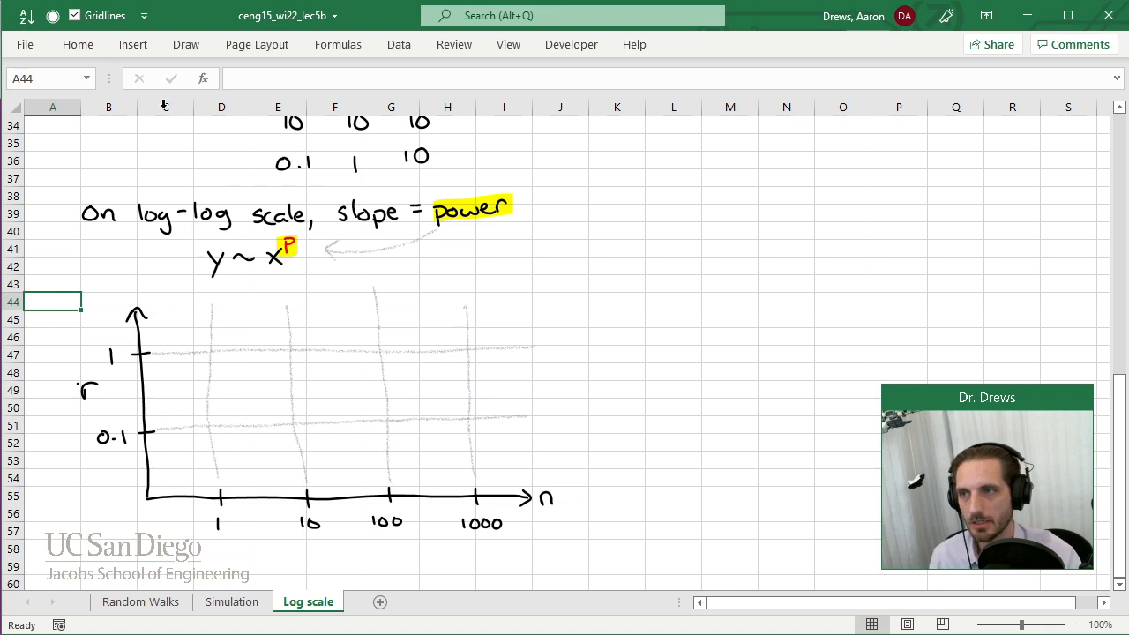
{"action": "left_click", "coordinate": [74, 15]}
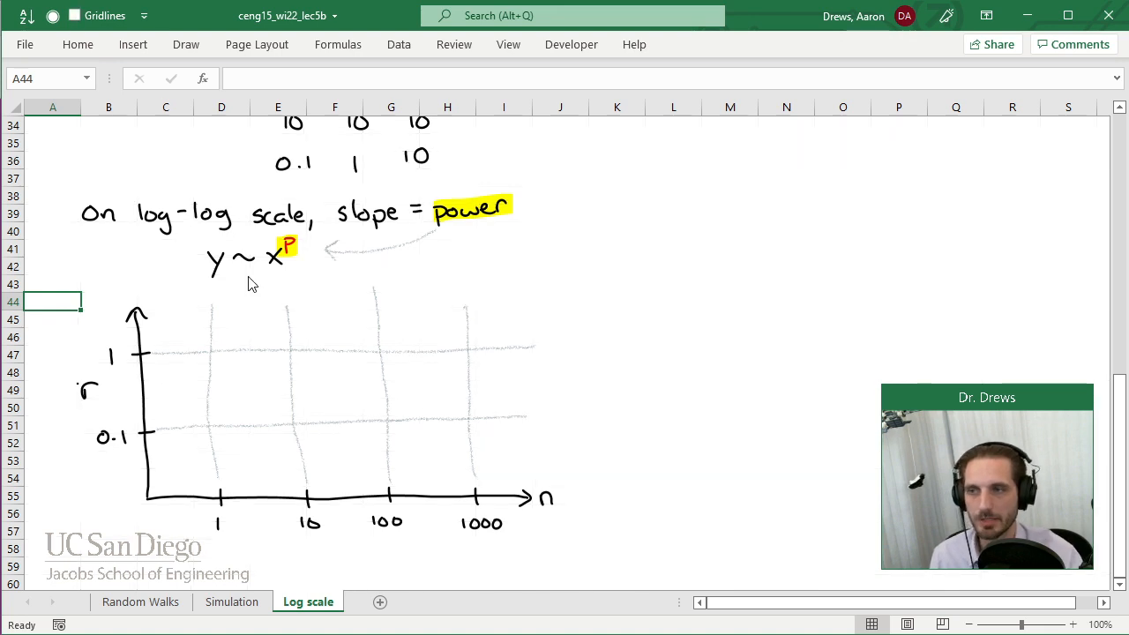
Draw a solid and a steeper dashed red line rising from n = 1, r = 0.1, each with a slope triangle labelled y ~ x^slope.
{"action": "left_click", "coordinate": [186, 44]}
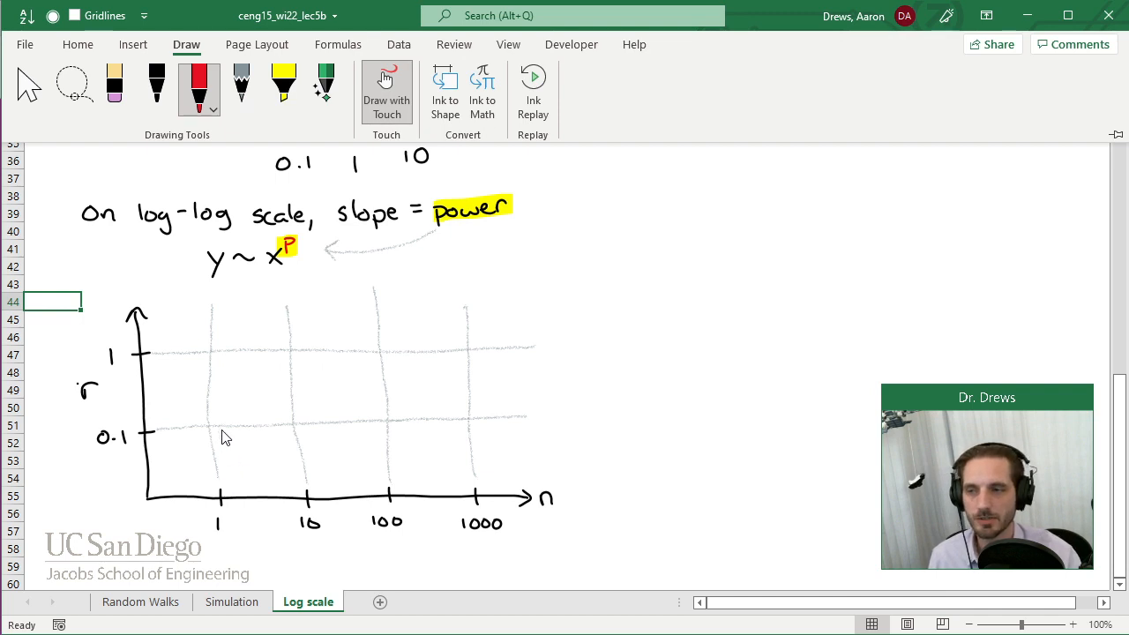
{"action": "left_click", "coordinate": [219, 436]}
{"action": "left_click_drag", "start_coordinate": [208, 425], "coordinate": [524, 327]}
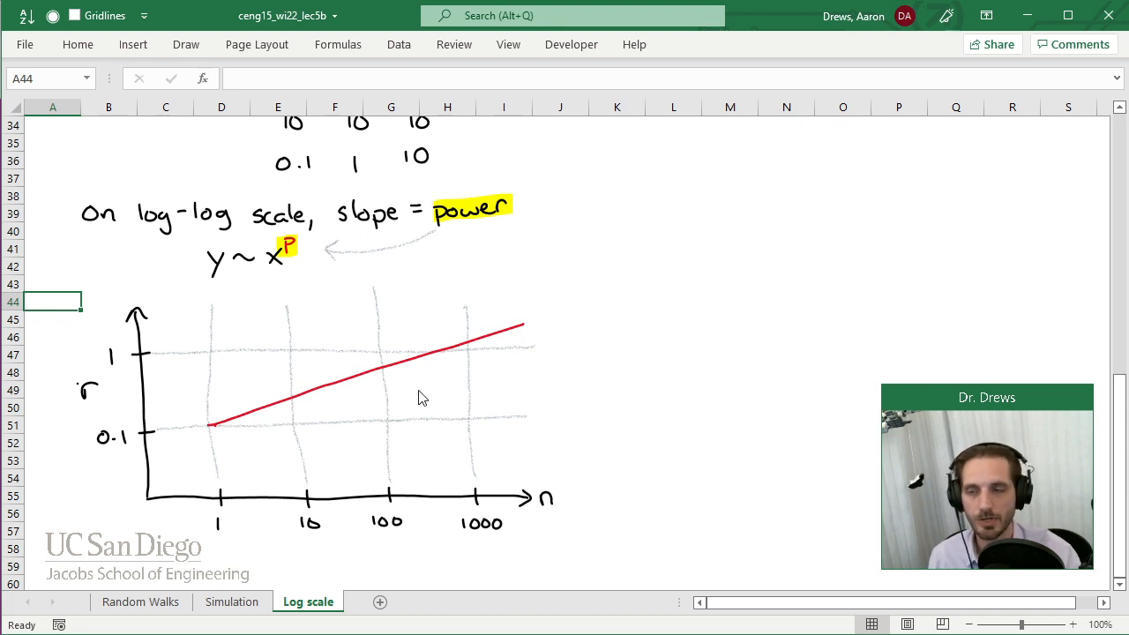
{"action": "mouse_move", "coordinate": [390, 383]}
{"action": "left_mouse_down"}
{"action": "mouse_move", "coordinate": [422, 383]}
{"action": "mouse_move", "coordinate": [434, 361]}
{"action": "mouse_move", "coordinate": [442, 409]}
{"action": "mouse_move", "coordinate": [476, 390]}
{"action": "mouse_move", "coordinate": [493, 401]}
{"action": "mouse_move", "coordinate": [483, 401]}
{"action": "mouse_move", "coordinate": [537, 385]}
{"action": "left_mouse_up"}
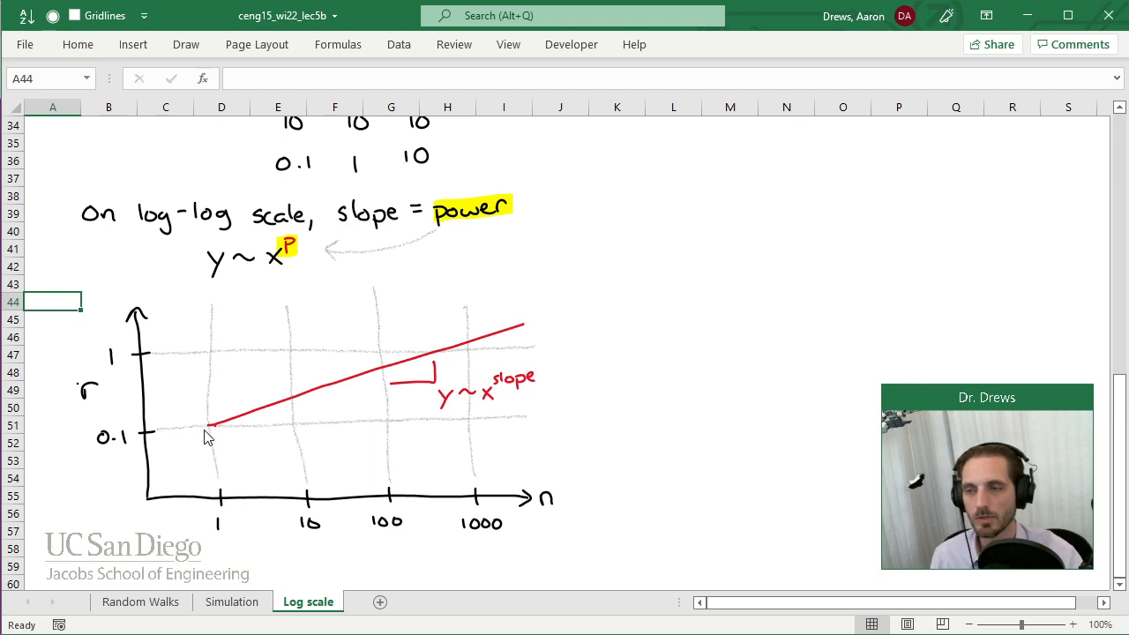
{"action": "mouse_move", "coordinate": [205, 425]}
{"action": "left_mouse_down"}
{"action": "mouse_move", "coordinate": [321, 292]}
{"action": "mouse_move", "coordinate": [330, 332]}
{"action": "mouse_move", "coordinate": [413, 316]}
{"action": "left_mouse_up"}
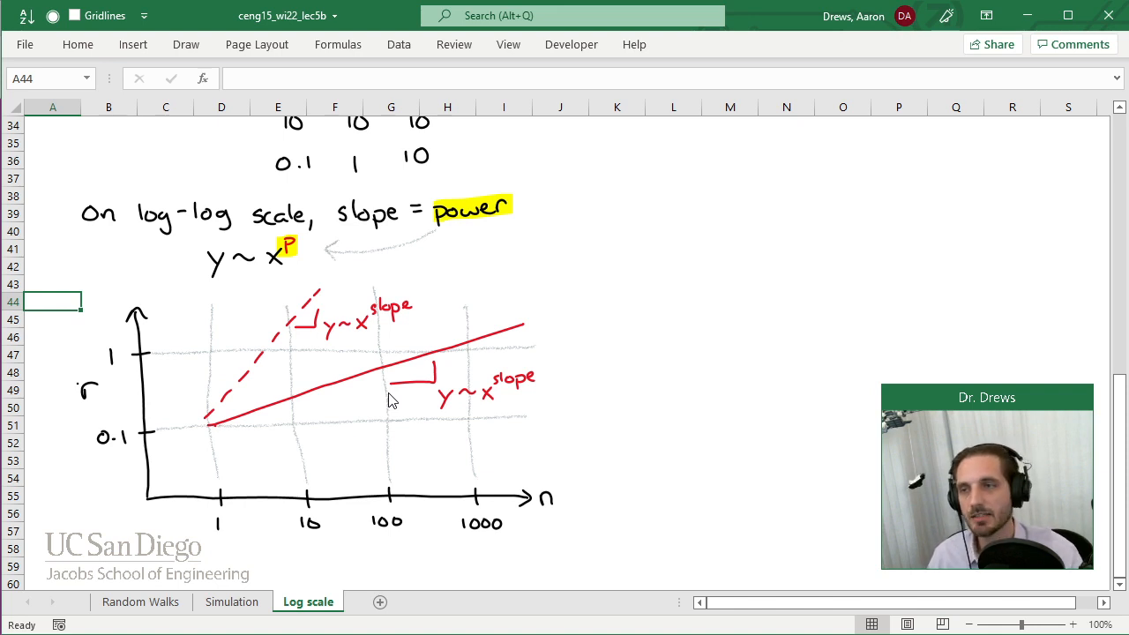
Write r ~ n^p in black ink beside the plot, beyond the end of the n axis.
{"action": "left_click", "coordinate": [185, 44]}
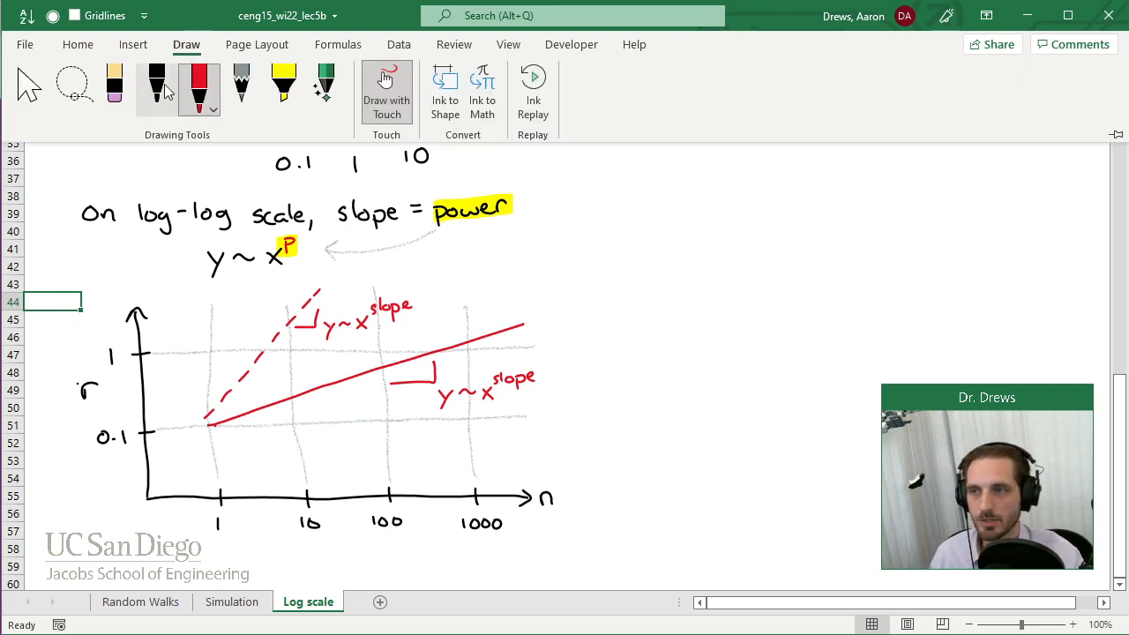
{"action": "left_click", "coordinate": [168, 90]}
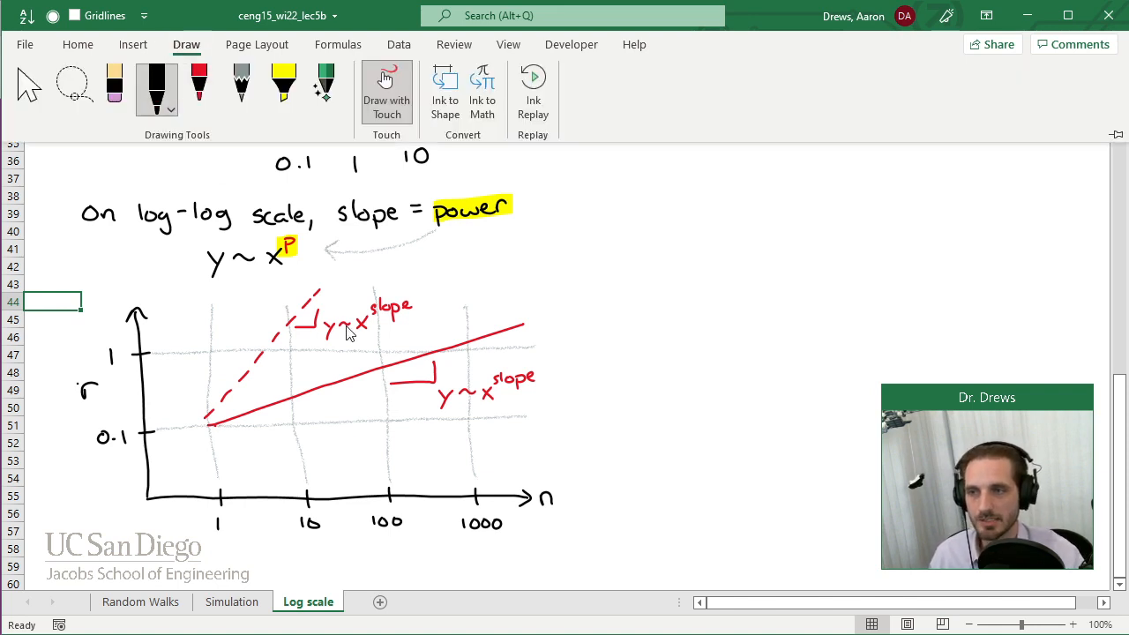
{"action": "left_click", "coordinate": [605, 443]}
{"action": "mouse_move", "coordinate": [603, 444]}
{"action": "left_mouse_down"}
{"action": "mouse_move", "coordinate": [617, 430]}
{"action": "mouse_move", "coordinate": [683, 440]}
{"action": "mouse_move", "coordinate": [686, 415]}
{"action": "left_mouse_up"}
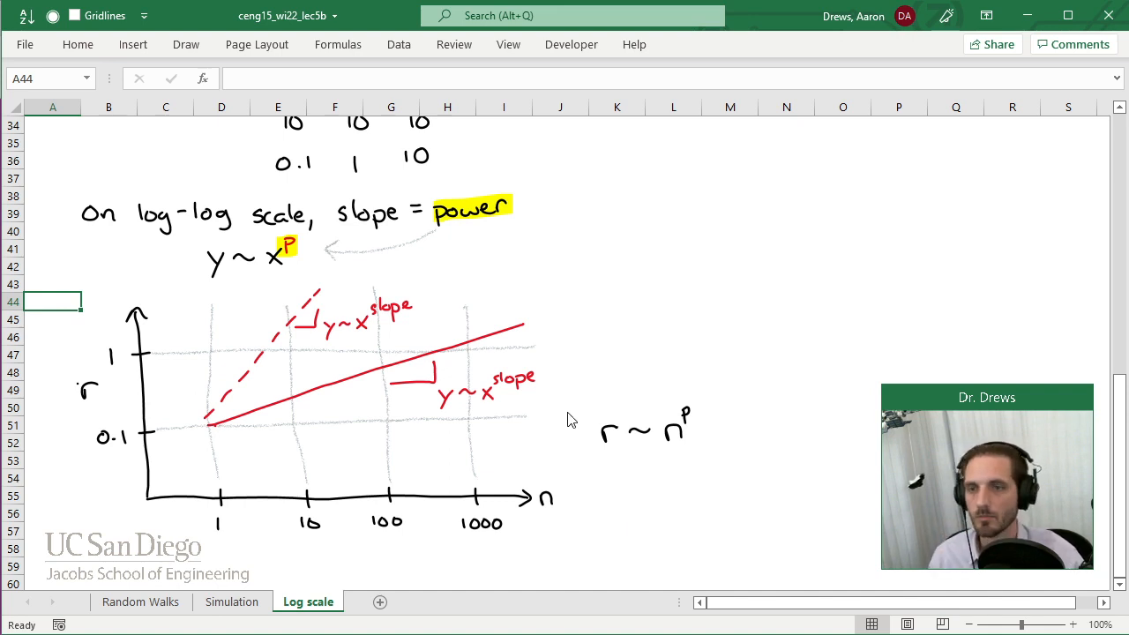
{"action": "left_click", "coordinate": [186, 46]}
{"action": "left_click", "coordinate": [157, 88]}
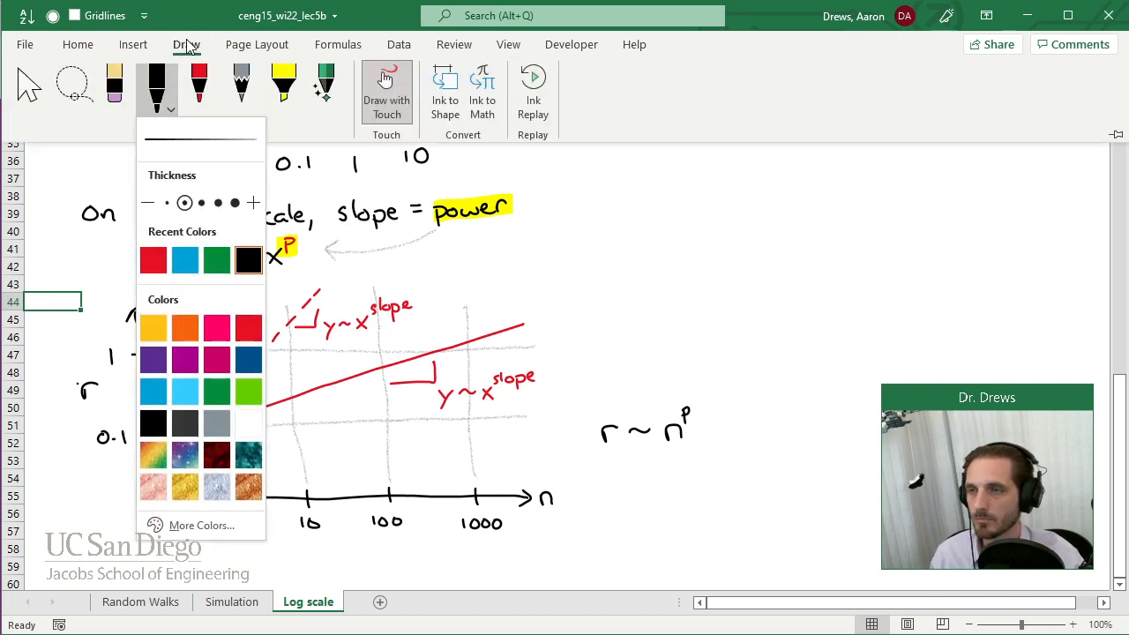
{"action": "left_click", "coordinate": [186, 46]}
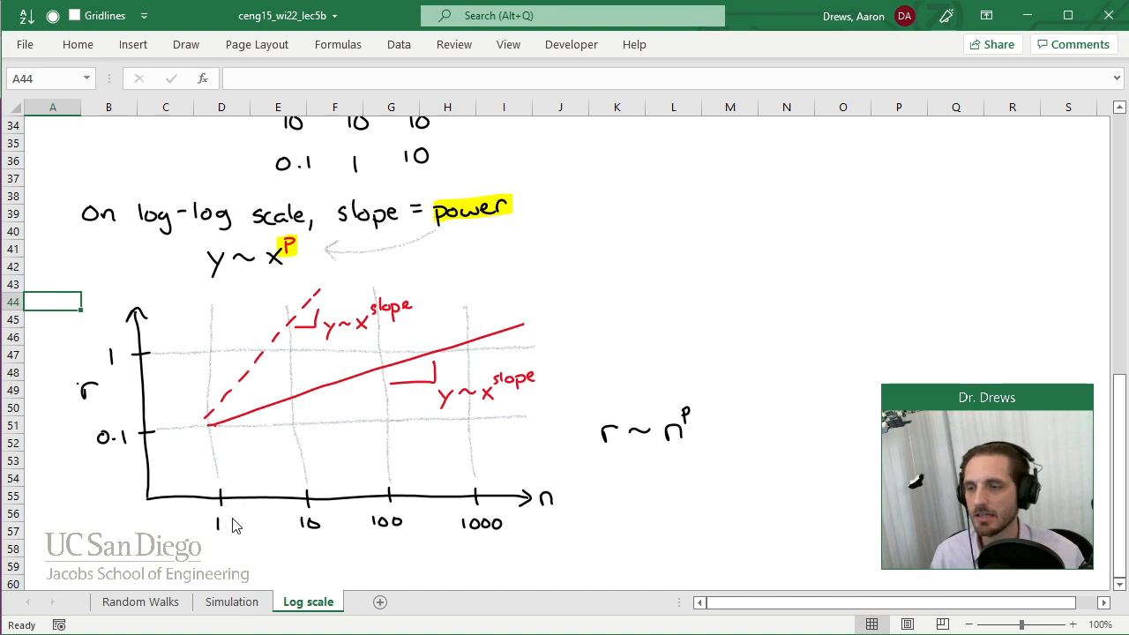
Copy the direction table B10:E14 on the Simulation sheet and add a new sheet placed after Log scale.
{"action": "left_click", "coordinate": [244, 611]}
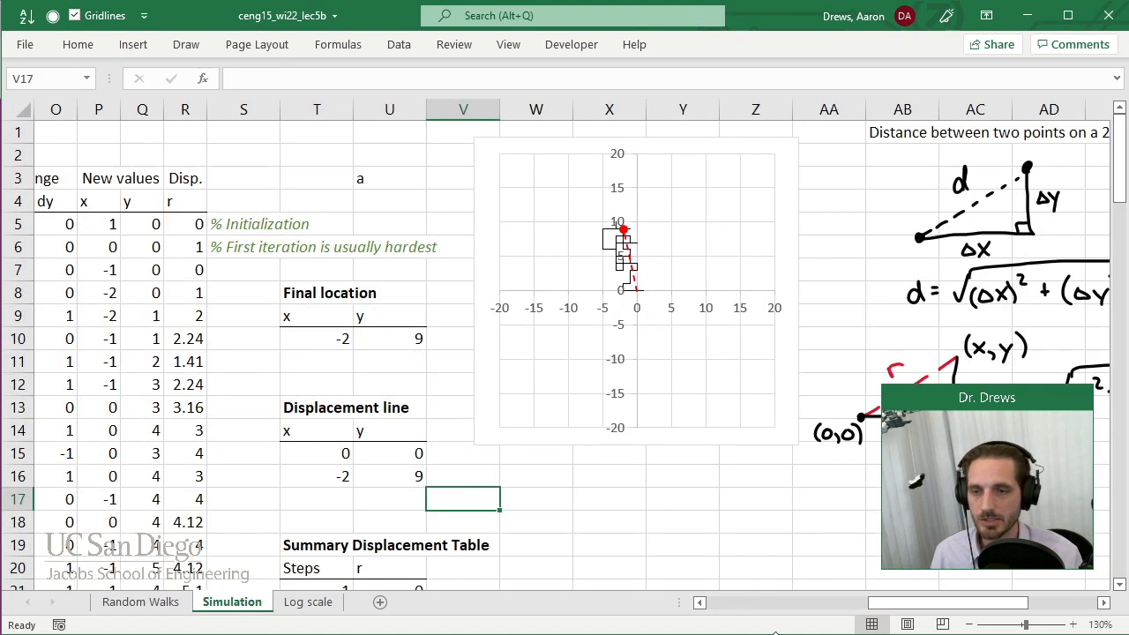
{"action": "left_click_drag", "start_coordinate": [902, 607], "coordinate": [742, 607]}
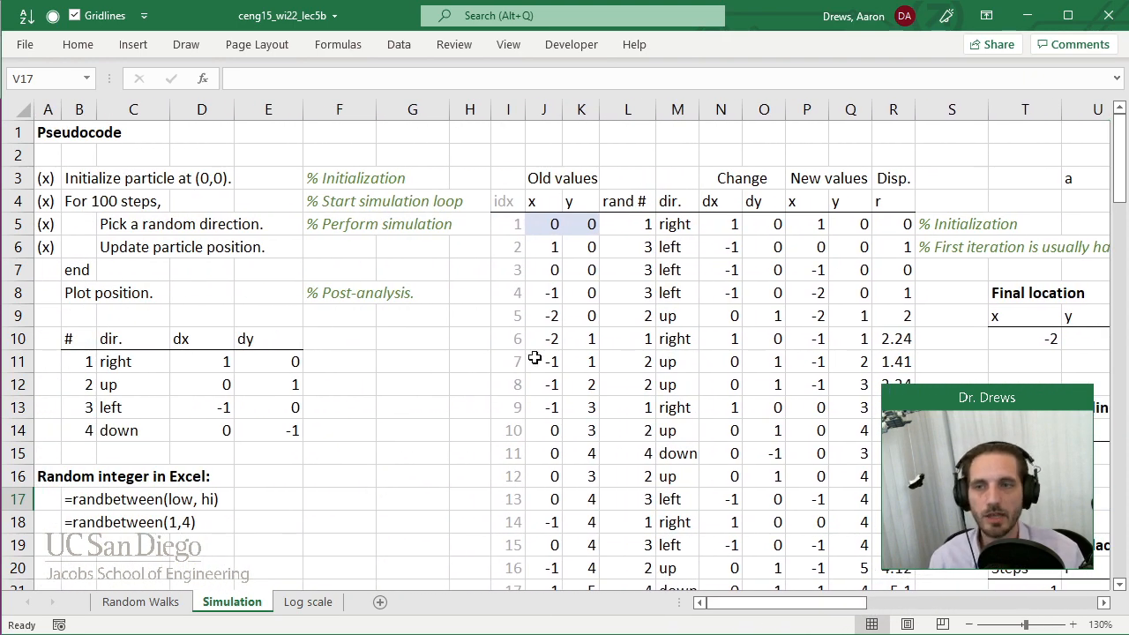
{"action": "left_click", "coordinate": [631, 220]}
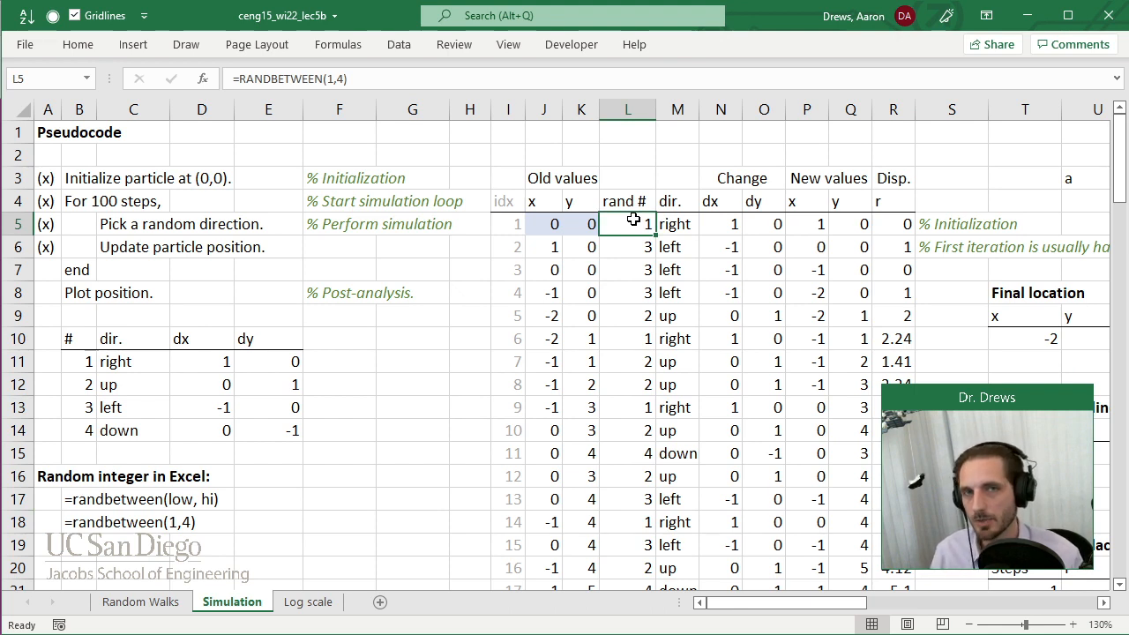
{"action": "left_click", "coordinate": [676, 224]}
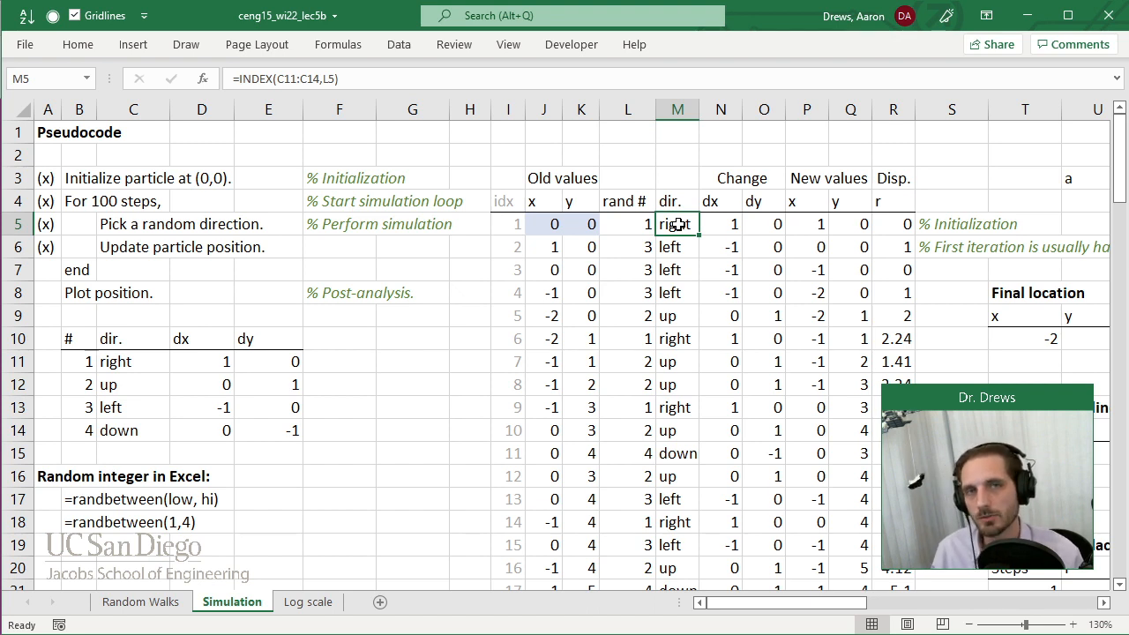
{"action": "left_click_drag", "start_coordinate": [64, 339], "coordinate": [278, 434]}
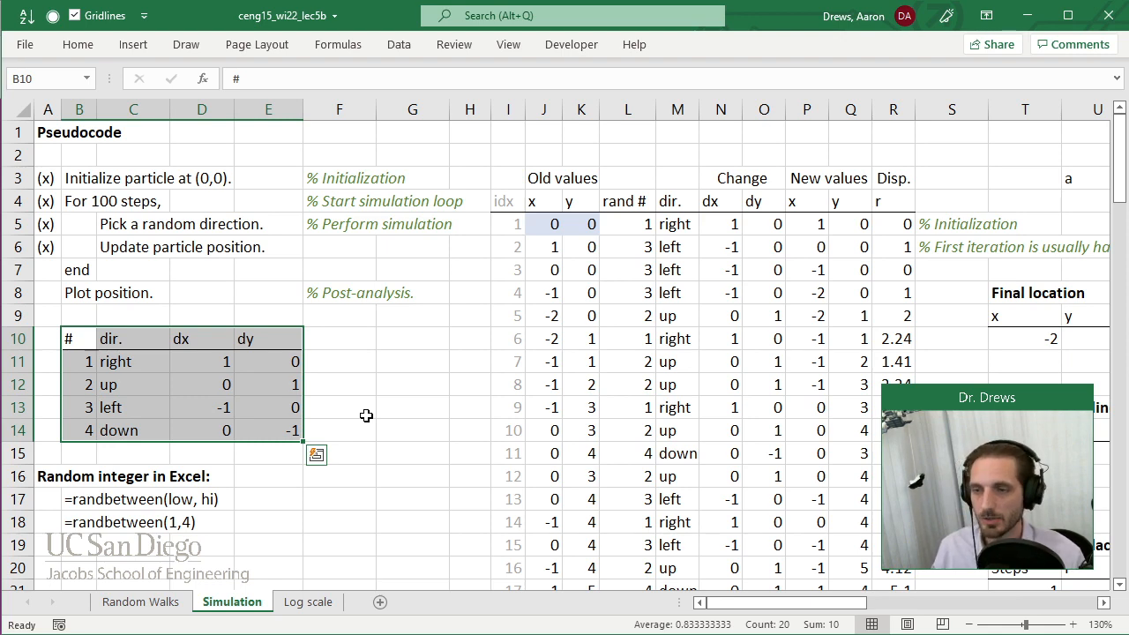
{"action": "key", "text": "ctrl+c"}
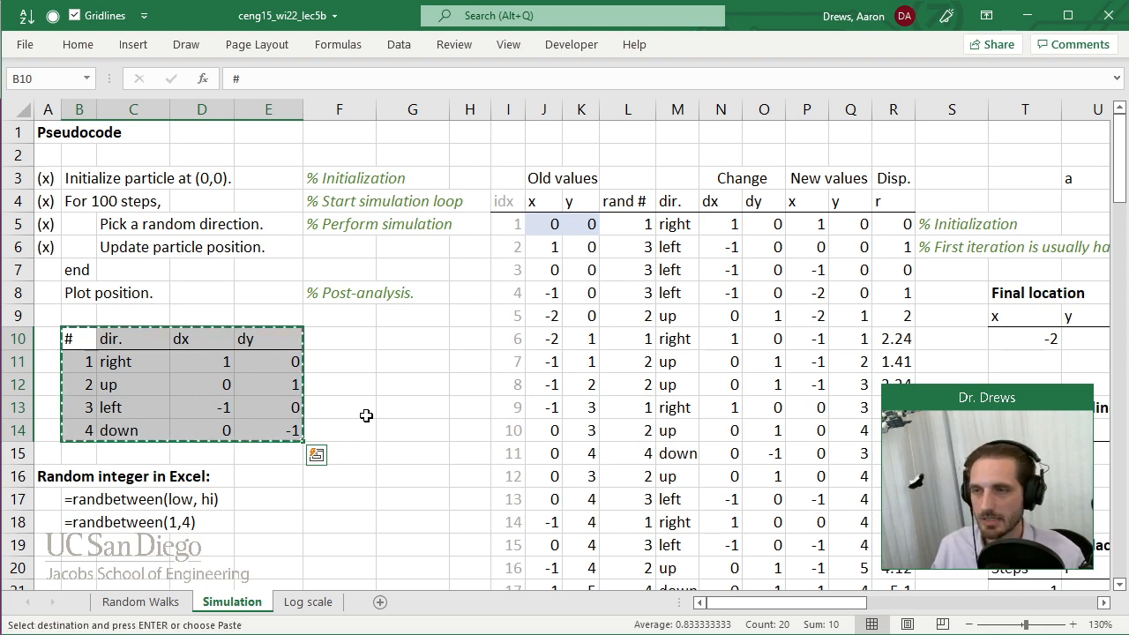
{"action": "left_click", "coordinate": [381, 609]}
{"action": "left_click_drag", "start_coordinate": [315, 608], "coordinate": [404, 608]}
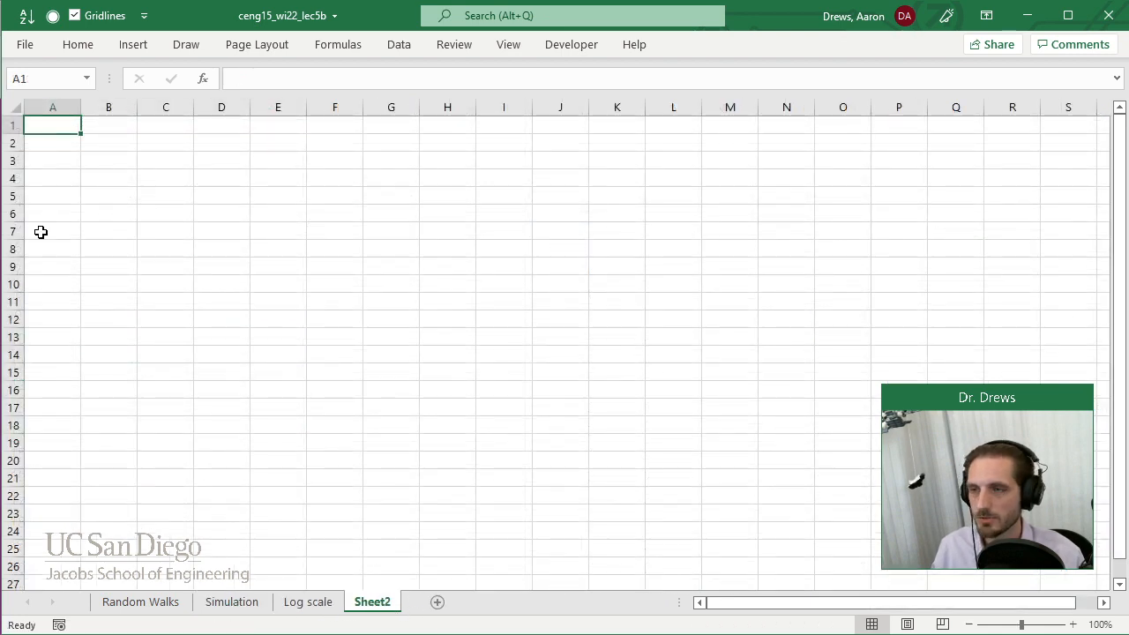
Paste the direction table from the Simulation sheet into the new sheet starting at A1.
{"action": "left_click", "coordinate": [247, 609]}
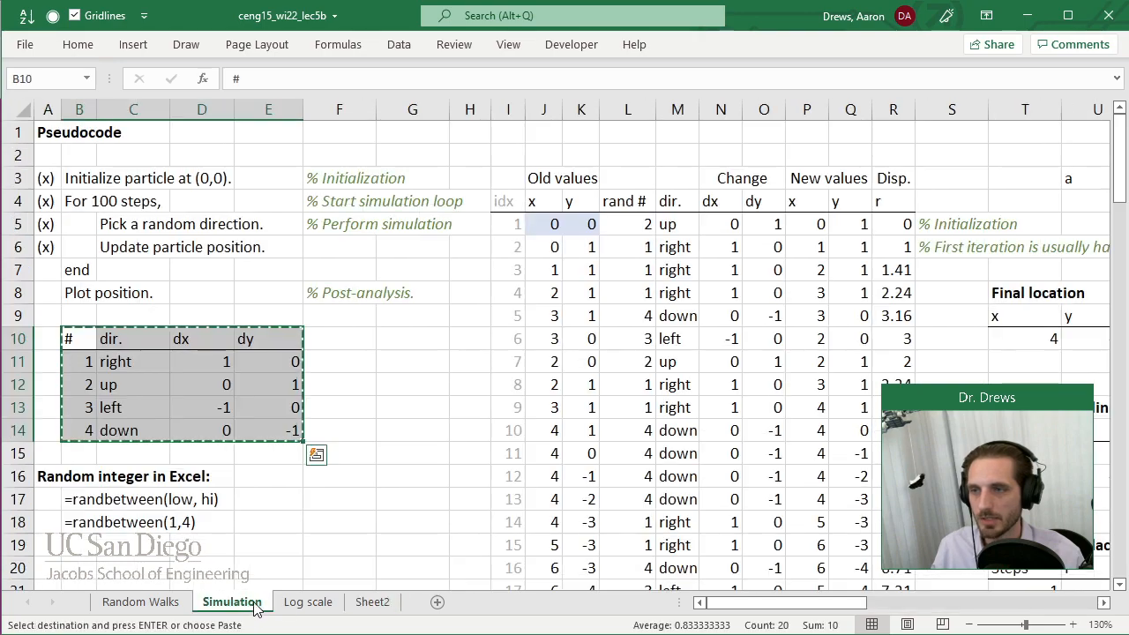
{"action": "left_click", "coordinate": [371, 604]}
{"action": "key", "text": "ctrl+v"}
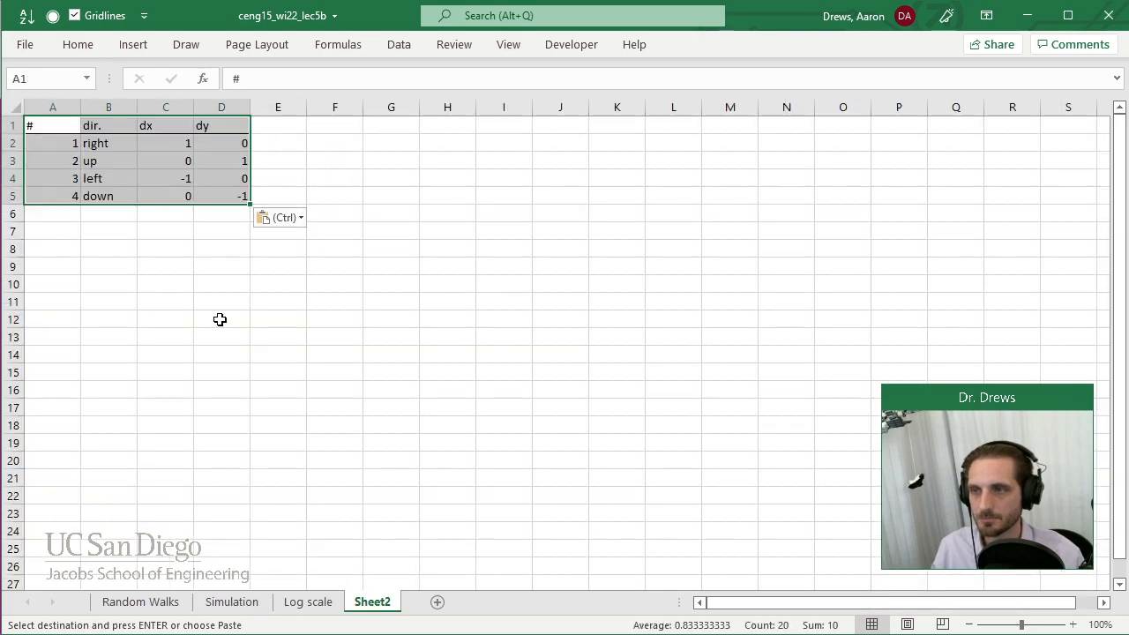
{"action": "left_click", "coordinate": [1073, 625]}
{"action": "left_click", "coordinate": [1072, 625]}
{"action": "left_click", "coordinate": [1073, 624]}
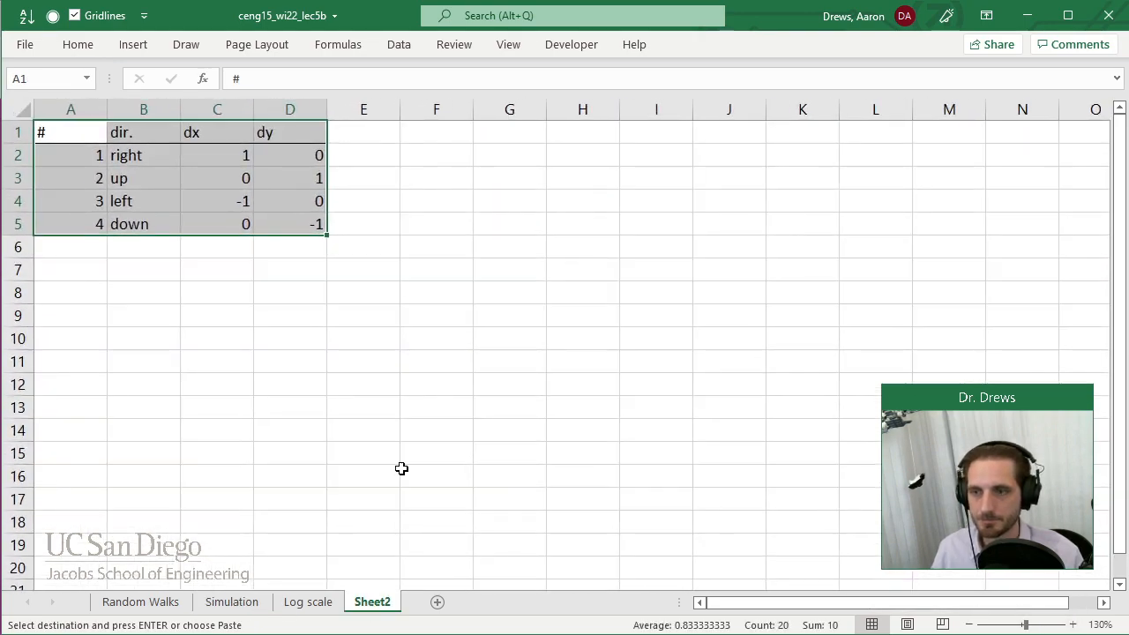
Rename the new sheet as "Cases, If".
{"action": "right_click", "coordinate": [376, 605]}
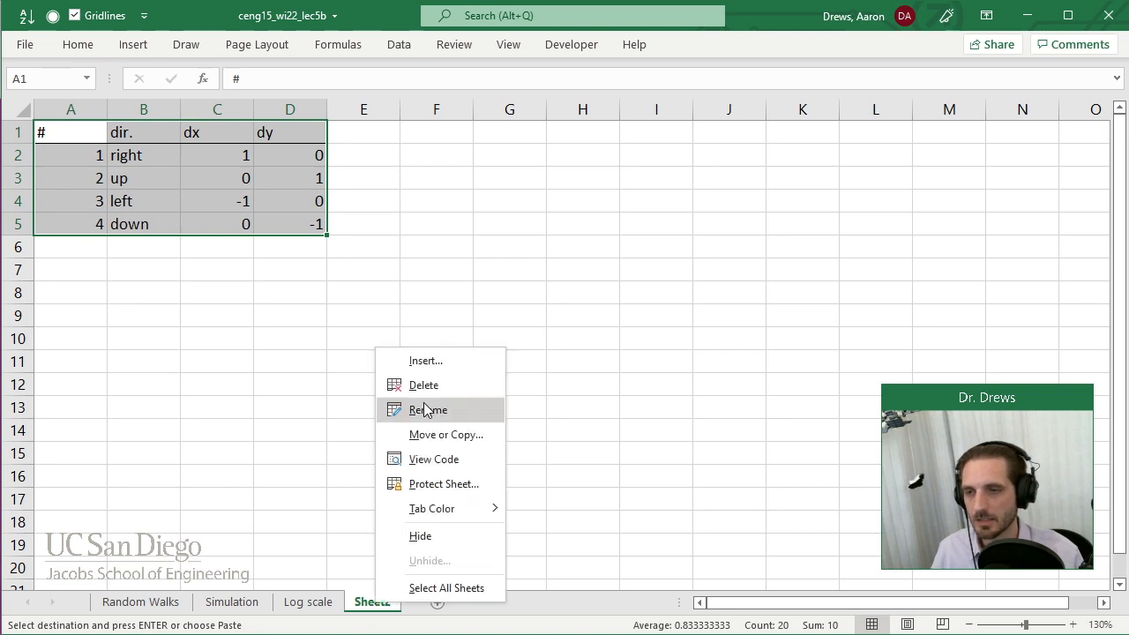
{"action": "left_click", "coordinate": [431, 413]}
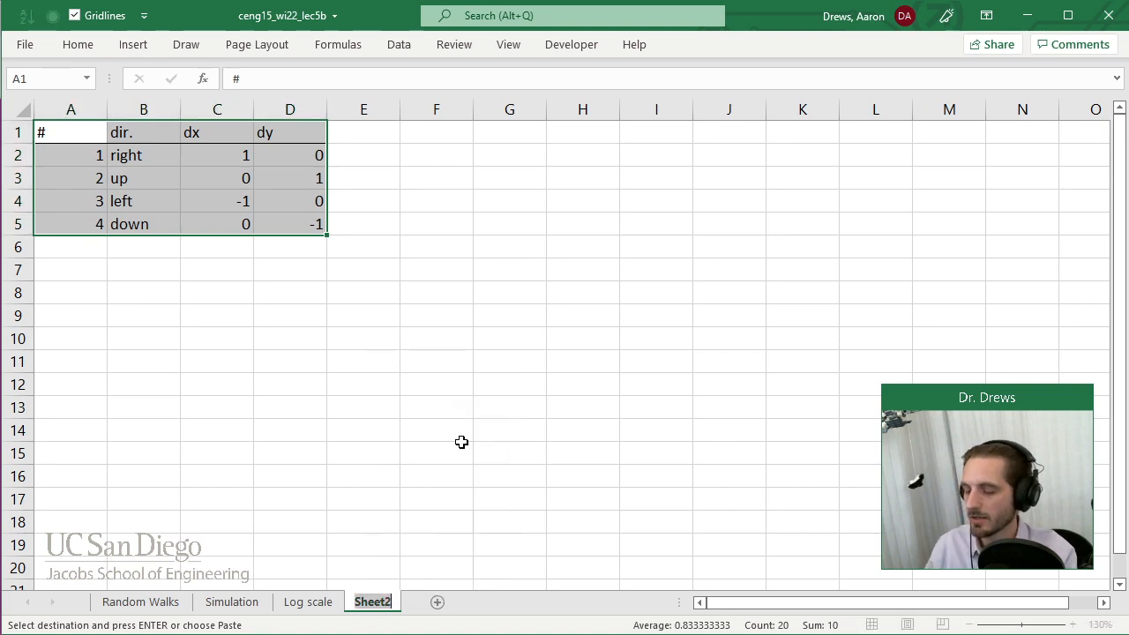
{"action": "type", "text": "Cases, lf"}
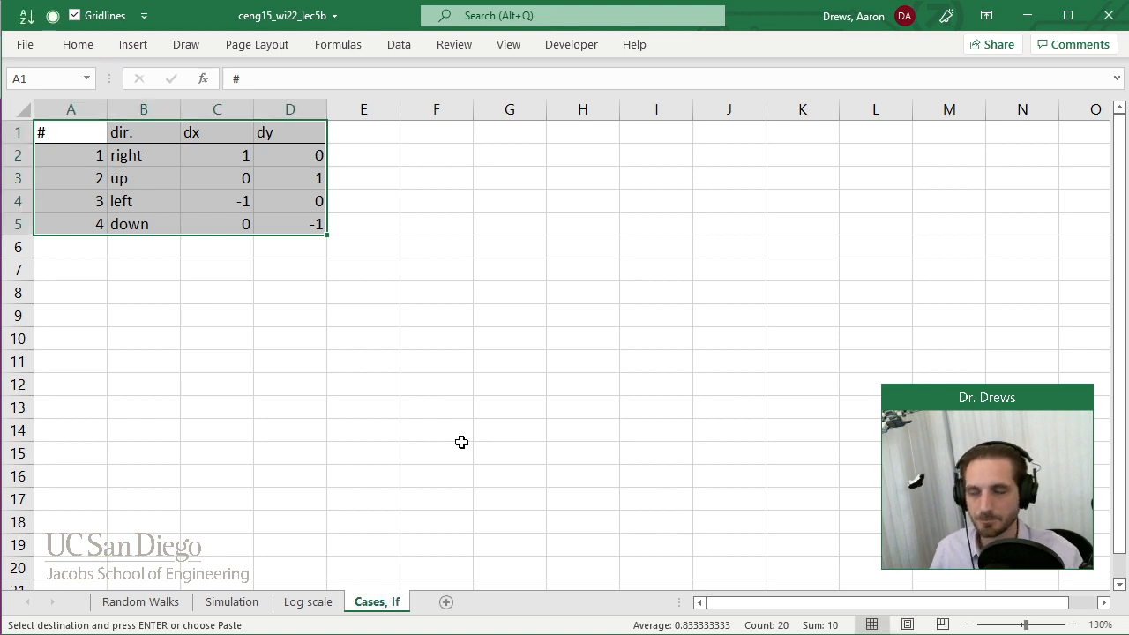
Narrow columns A through D to fit the direction table more tightly.
{"action": "left_click", "coordinate": [557, 341]}
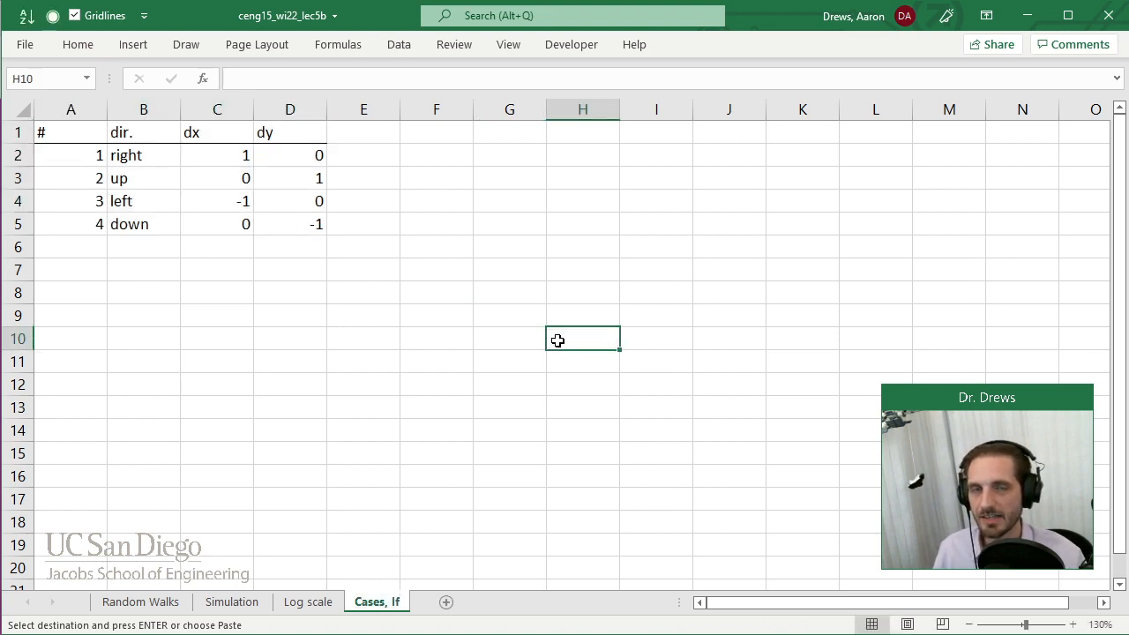
{"action": "left_click", "coordinate": [497, 231]}
{"action": "left_click_drag", "start_coordinate": [79, 107], "coordinate": [204, 107]}
{"action": "left_click_drag", "start_coordinate": [133, 108], "coordinate": [166, 109]}
Enter the bold heading "Use CHOOSE to select from cases:" in cell F2.
{"action": "left_click", "coordinate": [382, 247]}
{"action": "left_click", "coordinate": [377, 154]}
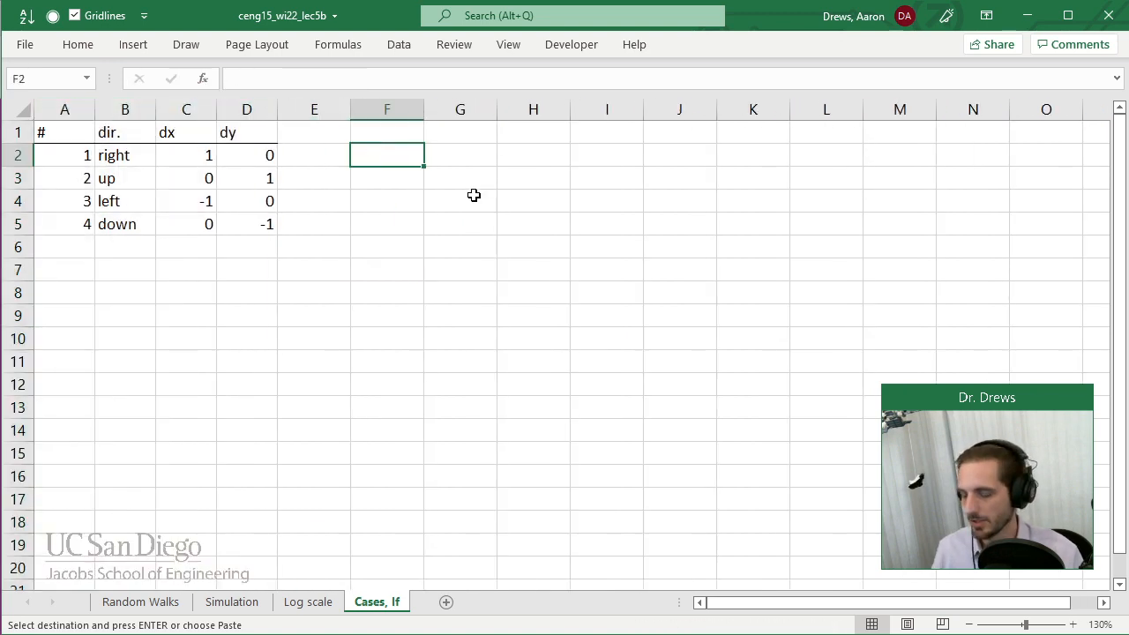
{"action": "key", "text": "Escape"}
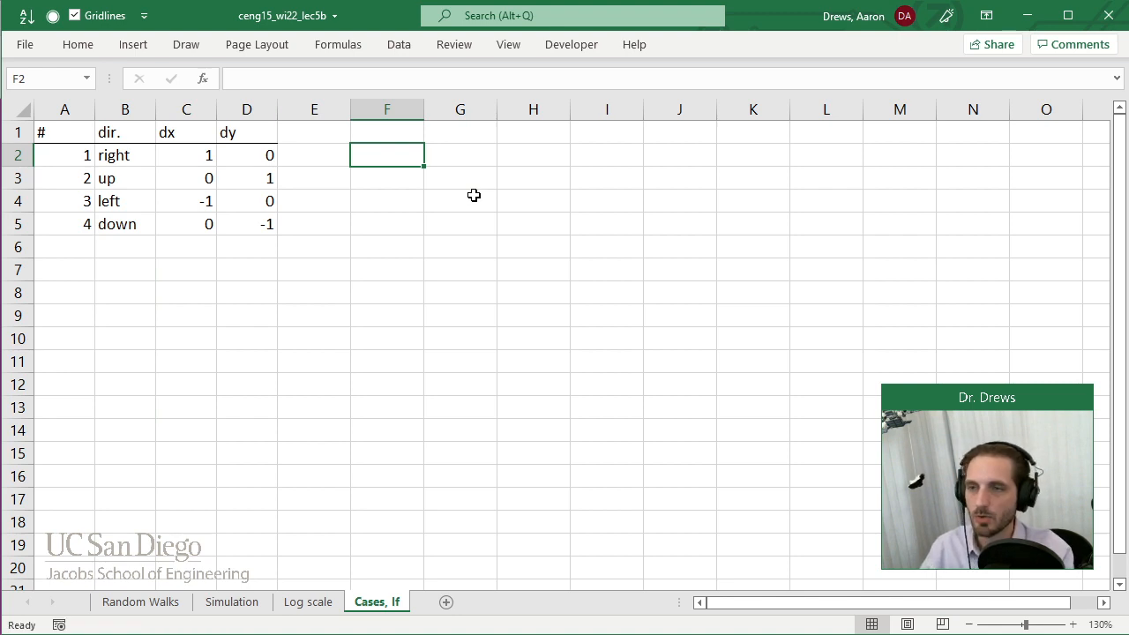
{"action": "type", "text": "Use CHO"}
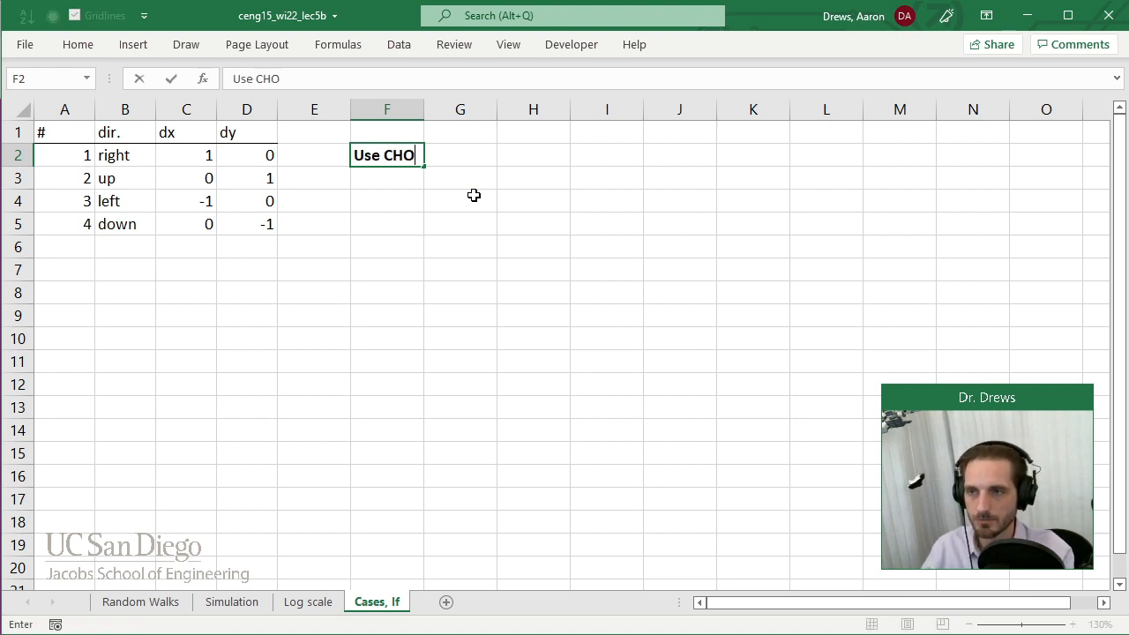
{"action": "type", "text": "OSE to selec"}
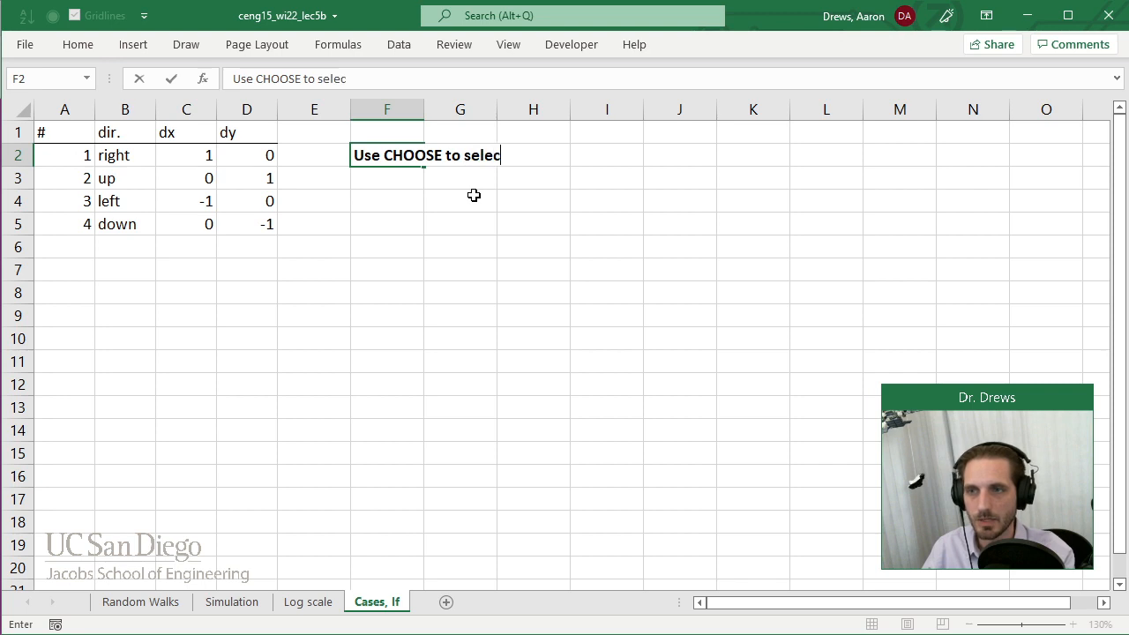
{"action": "type", "text": "t from cases"}
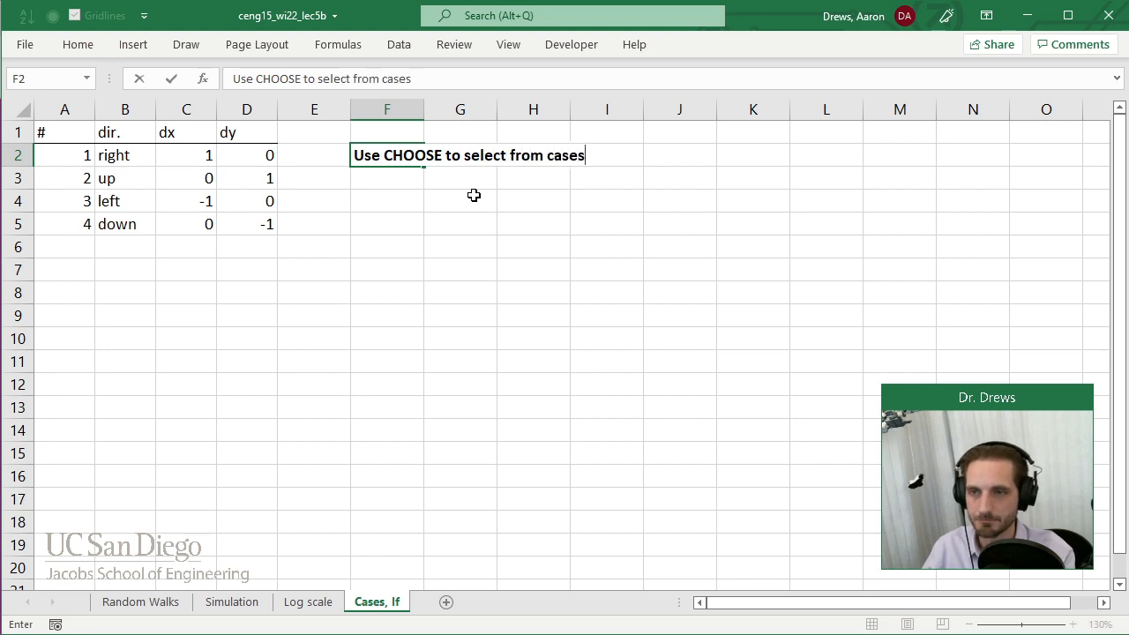
{"action": "type", "text": ":"}
{"action": "key", "text": "Return"}
{"action": "key", "text": "Right"}
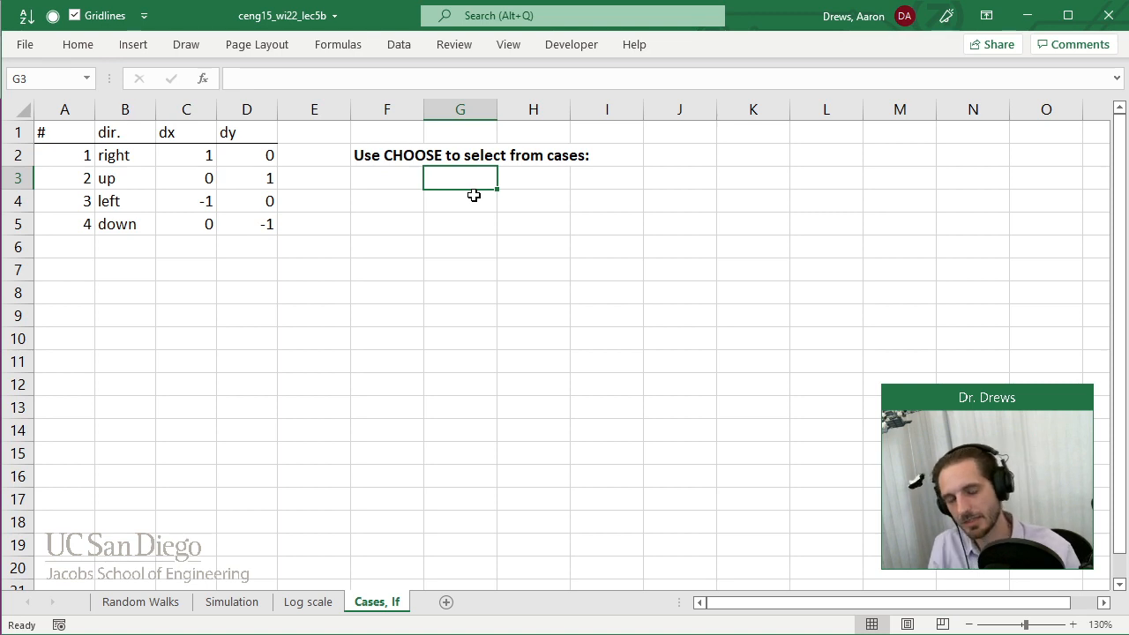
Handwrite "switch case" in black ink below the CHOOSE heading, around row 4 from column G to I.
{"action": "left_click", "coordinate": [194, 49]}
{"action": "left_click", "coordinate": [156, 88]}
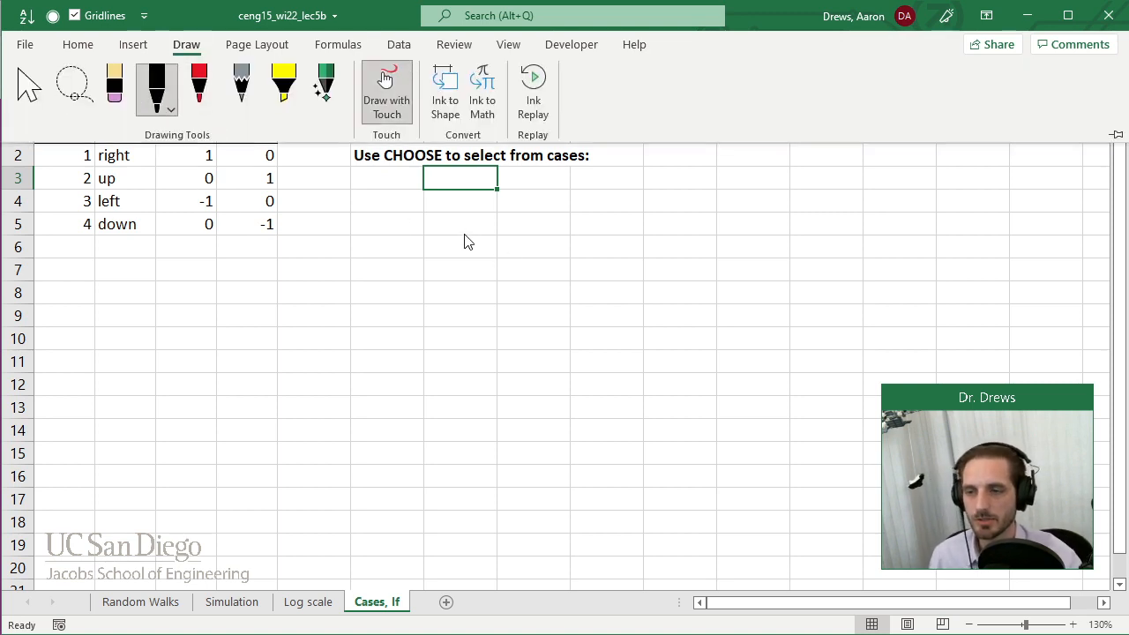
{"action": "key", "text": "Escape"}
{"action": "left_click", "coordinate": [341, 233]}
{"action": "left_click", "coordinate": [306, 196]}
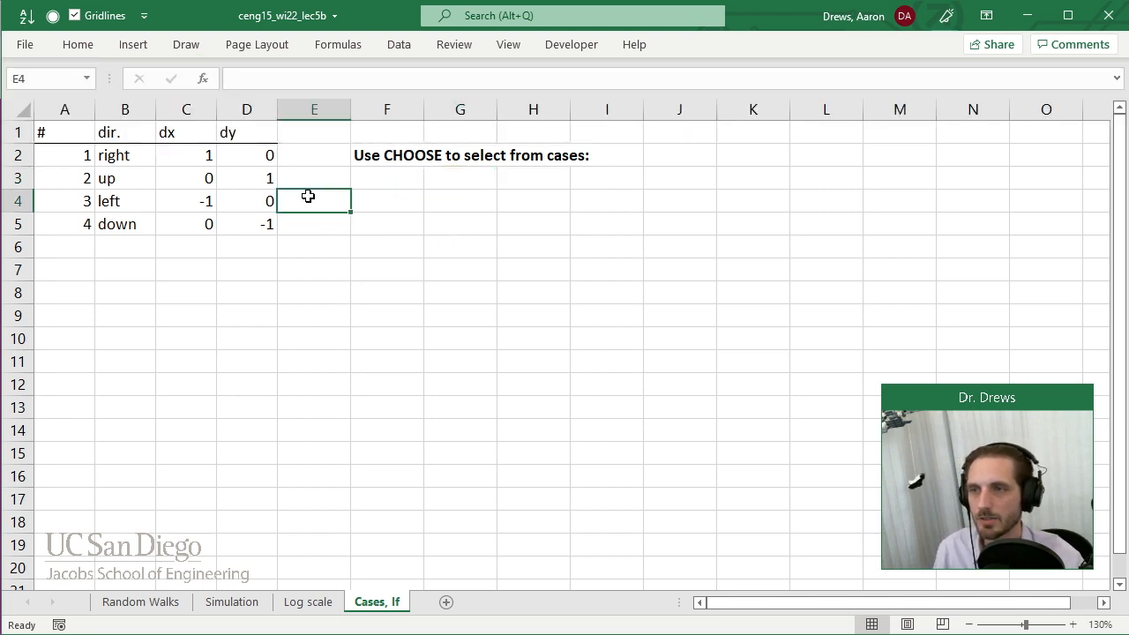
{"action": "left_click", "coordinate": [186, 44]}
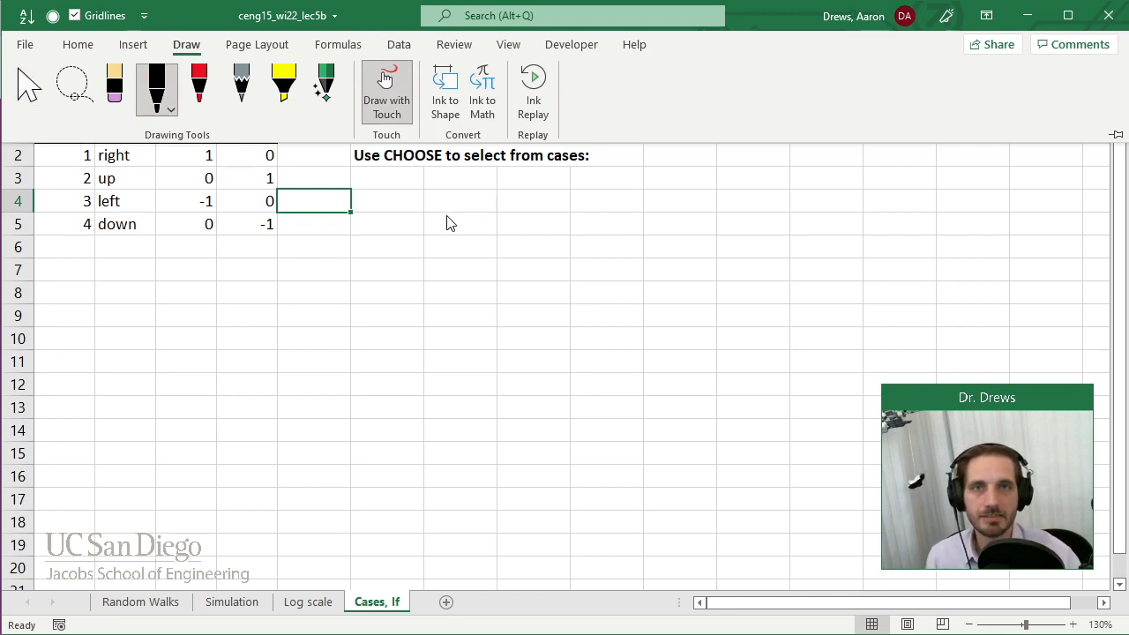
{"action": "mouse_move", "coordinate": [451, 193]}
{"action": "left_mouse_down"}
{"action": "mouse_move", "coordinate": [441, 209]}
{"action": "mouse_move", "coordinate": [618, 205]}
{"action": "left_mouse_up"}
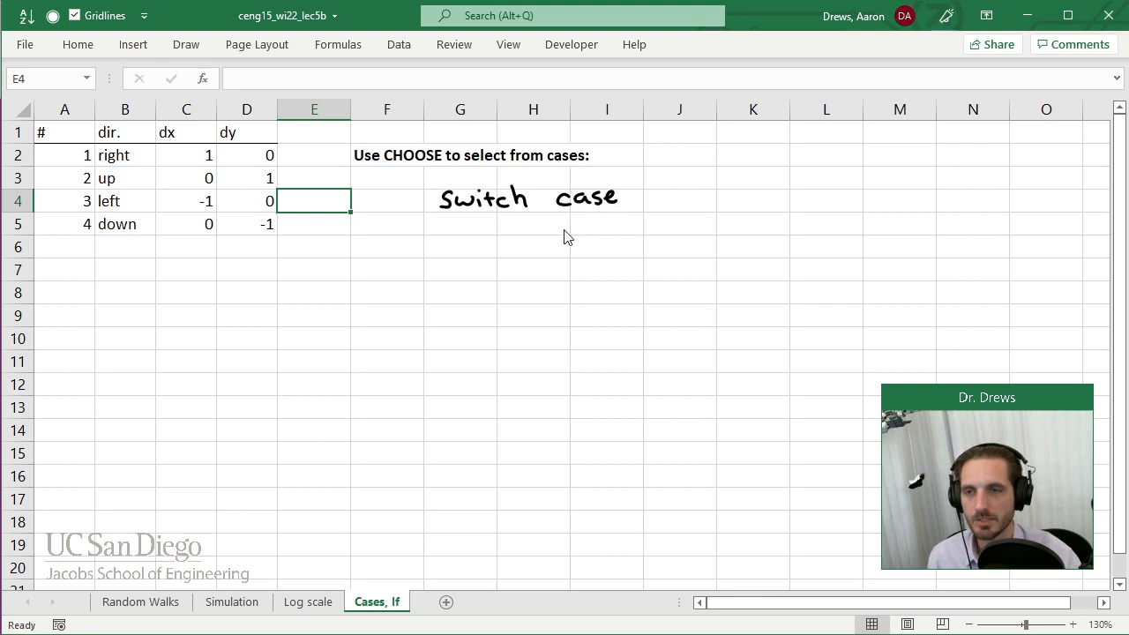
Erase the handwritten word "switch", leaving "case" in place.
{"action": "left_click", "coordinate": [181, 46]}
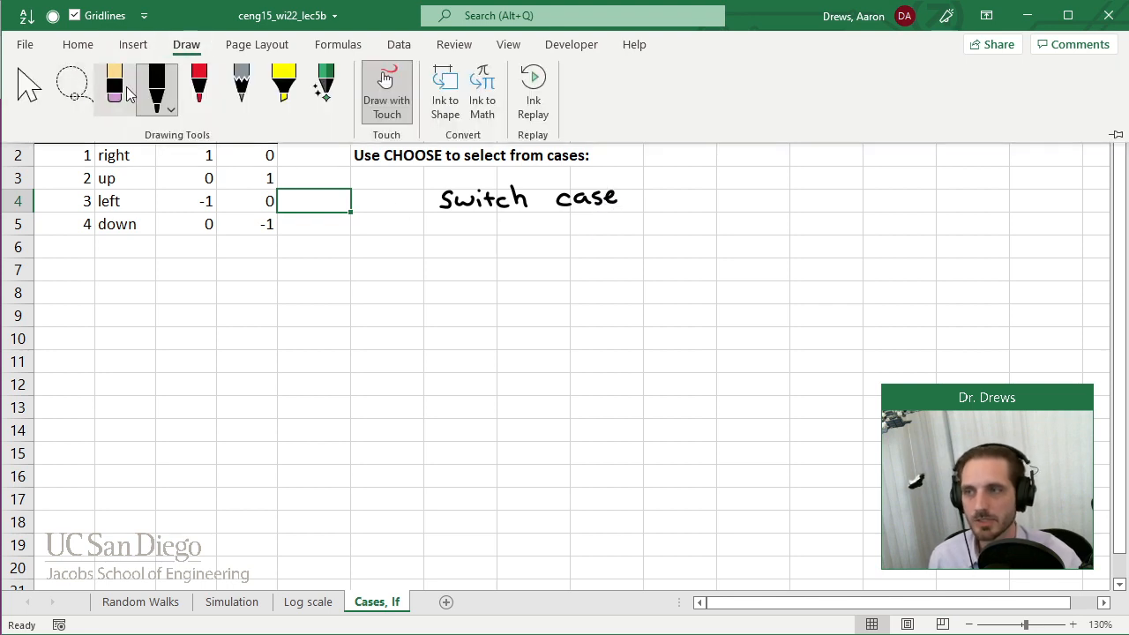
{"action": "left_click", "coordinate": [122, 90]}
{"action": "left_click_drag", "start_coordinate": [441, 214], "coordinate": [444, 207]}
{"action": "mouse_move", "coordinate": [528, 203]}
{"action": "left_mouse_down"}
{"action": "mouse_move", "coordinate": [500, 219]}
{"action": "mouse_move", "coordinate": [481, 202]}
{"action": "left_mouse_up"}
Rewrite the word "switch" in blue ink in front of the handwritten "case".
{"action": "left_click", "coordinate": [186, 44]}
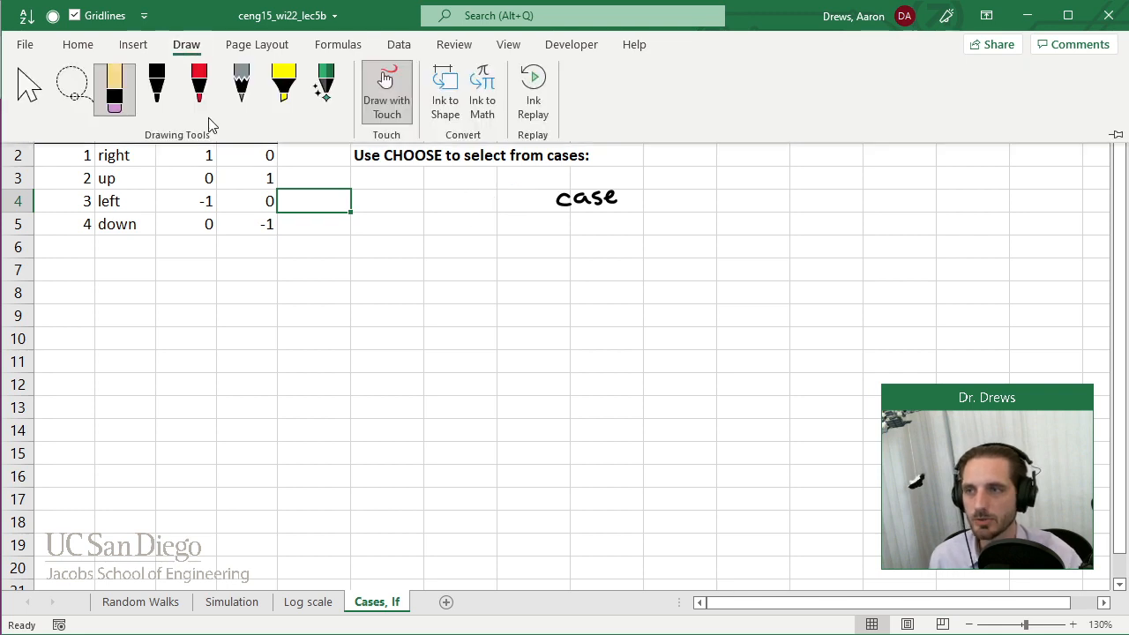
{"action": "left_click", "coordinate": [205, 104]}
{"action": "left_click", "coordinate": [210, 113]}
{"action": "left_click", "coordinate": [226, 259]}
{"action": "left_click", "coordinate": [457, 202]}
{"action": "mouse_move", "coordinate": [467, 192]}
{"action": "left_mouse_down"}
{"action": "mouse_move", "coordinate": [455, 208]}
{"action": "mouse_move", "coordinate": [491, 193]}
{"action": "mouse_move", "coordinate": [499, 207]}
{"action": "left_mouse_up"}
{"action": "mouse_move", "coordinate": [524, 196]}
{"action": "left_mouse_down"}
{"action": "mouse_move", "coordinate": [520, 206]}
{"action": "mouse_move", "coordinate": [536, 207]}
{"action": "left_mouse_up"}
In black ink, add a colon after "case" and write "1: right" beneath it.
{"action": "left_click", "coordinate": [185, 46]}
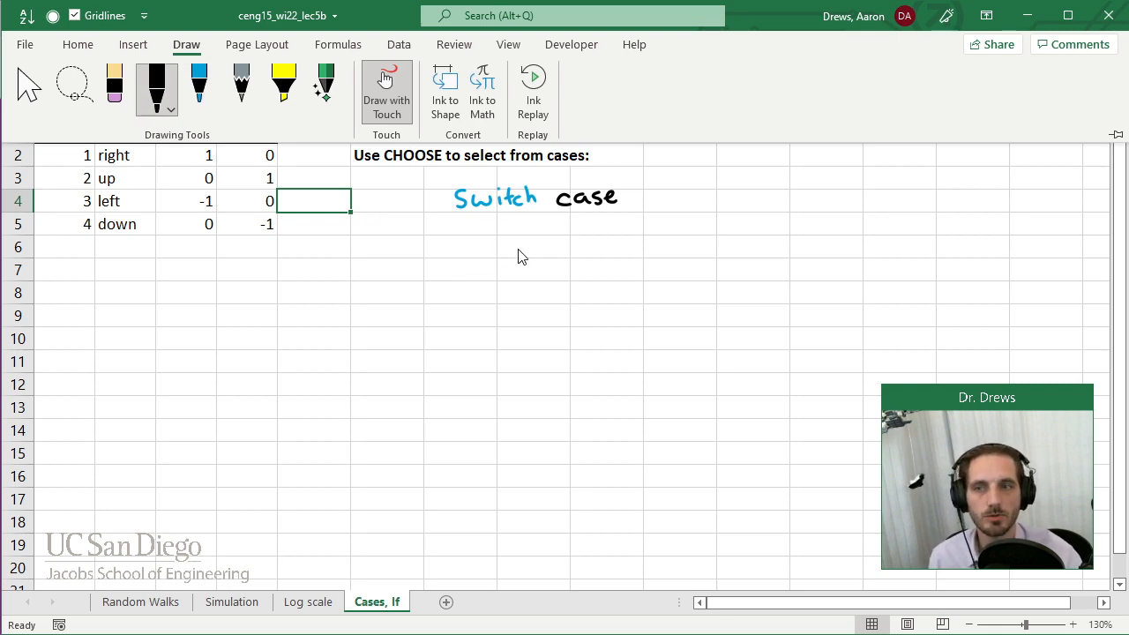
{"action": "left_click", "coordinate": [630, 187]}
{"action": "left_click", "coordinate": [630, 198]}
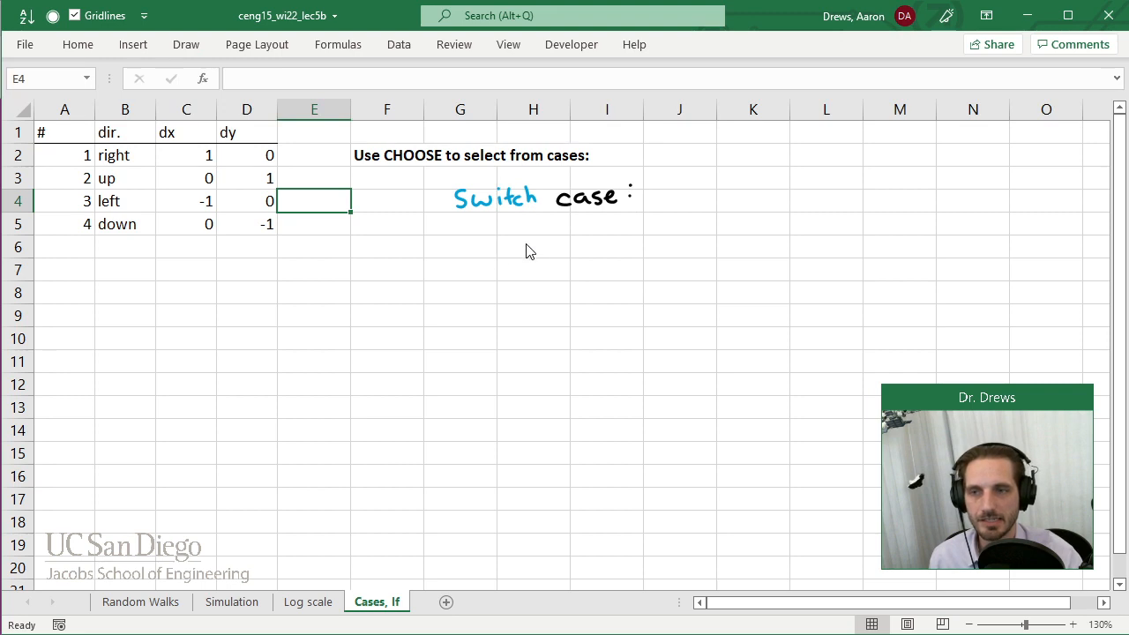
{"action": "mouse_move", "coordinate": [503, 229]}
{"action": "left_mouse_down"}
{"action": "mouse_move", "coordinate": [504, 245]}
{"action": "mouse_move", "coordinate": [546, 246]}
{"action": "left_mouse_up"}
{"action": "left_click", "coordinate": [516, 232]}
{"action": "left_click", "coordinate": [516, 243]}
{"action": "left_click", "coordinate": [545, 231]}
{"action": "left_click_drag", "start_coordinate": [559, 237], "coordinate": [554, 252]}
{"action": "left_click_drag", "start_coordinate": [566, 226], "coordinate": [576, 243]}
{"action": "left_click_drag", "start_coordinate": [583, 230], "coordinate": [584, 242]}
{"action": "left_click_drag", "start_coordinate": [578, 235], "coordinate": [590, 235]}
Write the remaining cases "2: up", "3: left" and "4: down" in black ink under "1: right".
{"action": "mouse_move", "coordinate": [497, 265]}
{"action": "left_mouse_down"}
{"action": "mouse_move", "coordinate": [508, 281]}
{"action": "mouse_move", "coordinate": [554, 277]}
{"action": "mouse_move", "coordinate": [503, 315]}
{"action": "mouse_move", "coordinate": [568, 314]}
{"action": "mouse_move", "coordinate": [575, 302]}
{"action": "left_mouse_up"}
{"action": "left_click", "coordinate": [516, 268]}
{"action": "left_click", "coordinate": [517, 279]}
{"action": "left_click", "coordinate": [520, 297]}
{"action": "left_click", "coordinate": [520, 306]}
{"action": "left_click_drag", "start_coordinate": [581, 296], "coordinate": [580, 309]}
{"action": "left_click_drag", "start_coordinate": [575, 301], "coordinate": [588, 301]}
{"action": "left_click_drag", "start_coordinate": [502, 324], "coordinate": [517, 335]}
{"action": "mouse_move", "coordinate": [512, 324]}
{"action": "left_mouse_down"}
{"action": "mouse_move", "coordinate": [512, 344]}
{"action": "mouse_move", "coordinate": [540, 340]}
{"action": "left_mouse_up"}
{"action": "left_click", "coordinate": [525, 326]}
{"action": "left_click", "coordinate": [525, 338]}
{"action": "mouse_move", "coordinate": [550, 321]}
{"action": "left_mouse_down"}
{"action": "mouse_move", "coordinate": [550, 342]}
{"action": "mouse_move", "coordinate": [589, 328]}
{"action": "mouse_move", "coordinate": [605, 339]}
{"action": "left_mouse_up"}
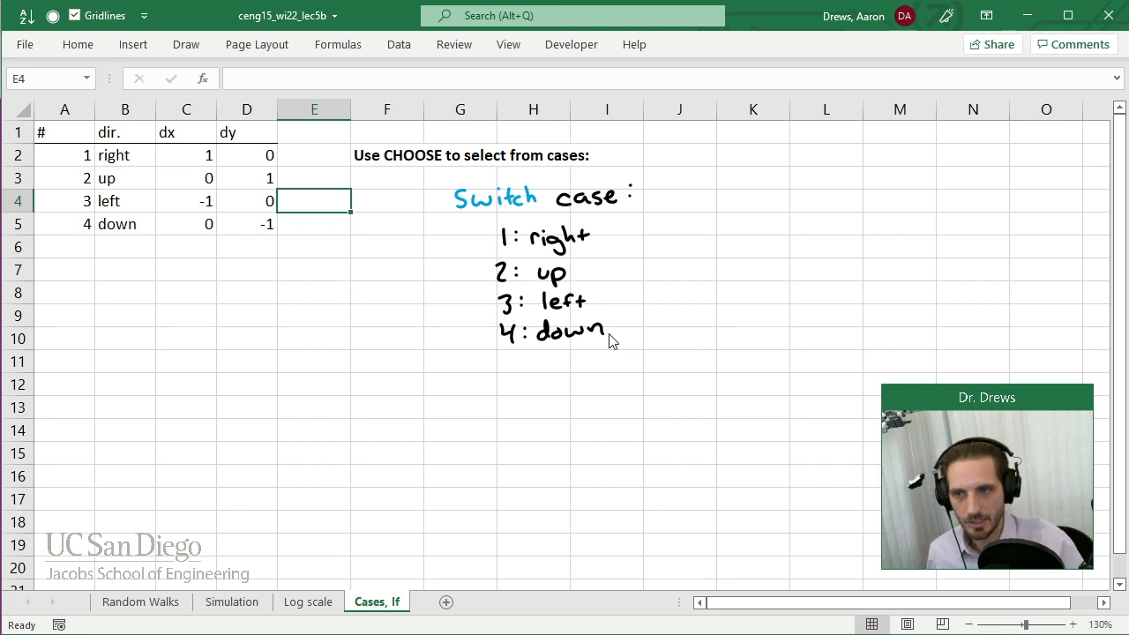
Draw a red ink arrow pointing to the handwritten word "case", coming from column J.
{"action": "left_click", "coordinate": [186, 44]}
{"action": "left_click", "coordinate": [201, 114]}
{"action": "left_click", "coordinate": [202, 112]}
{"action": "left_click", "coordinate": [226, 260]}
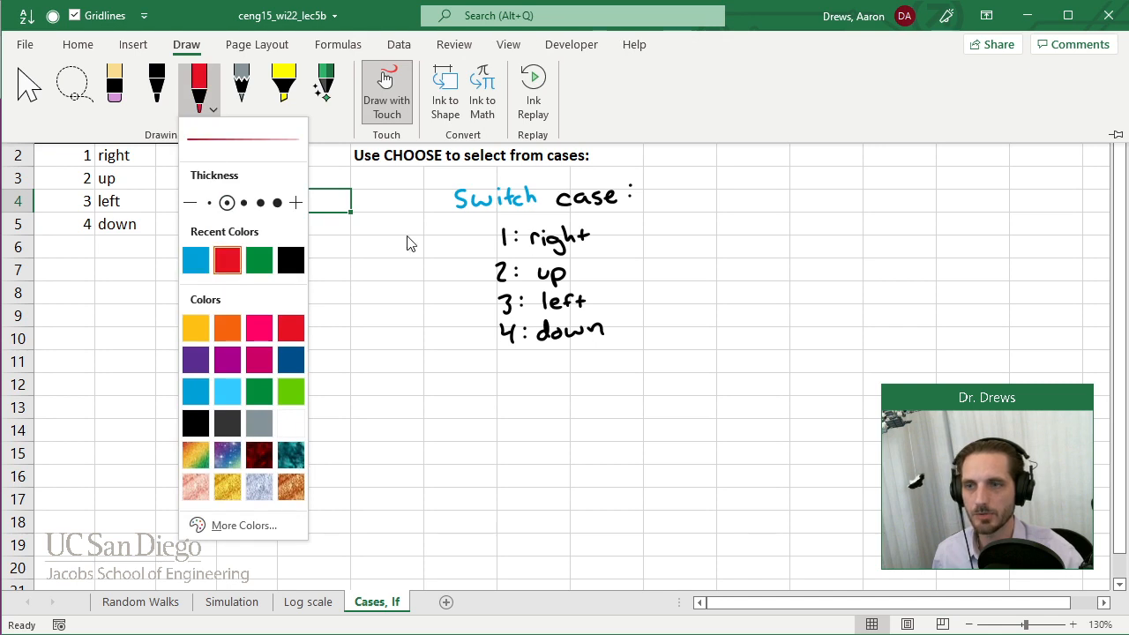
{"action": "left_click", "coordinate": [623, 217]}
{"action": "mouse_move", "coordinate": [623, 215]}
{"action": "left_mouse_down"}
{"action": "mouse_move", "coordinate": [688, 221]}
{"action": "mouse_move", "coordinate": [632, 224]}
{"action": "left_mouse_up"}
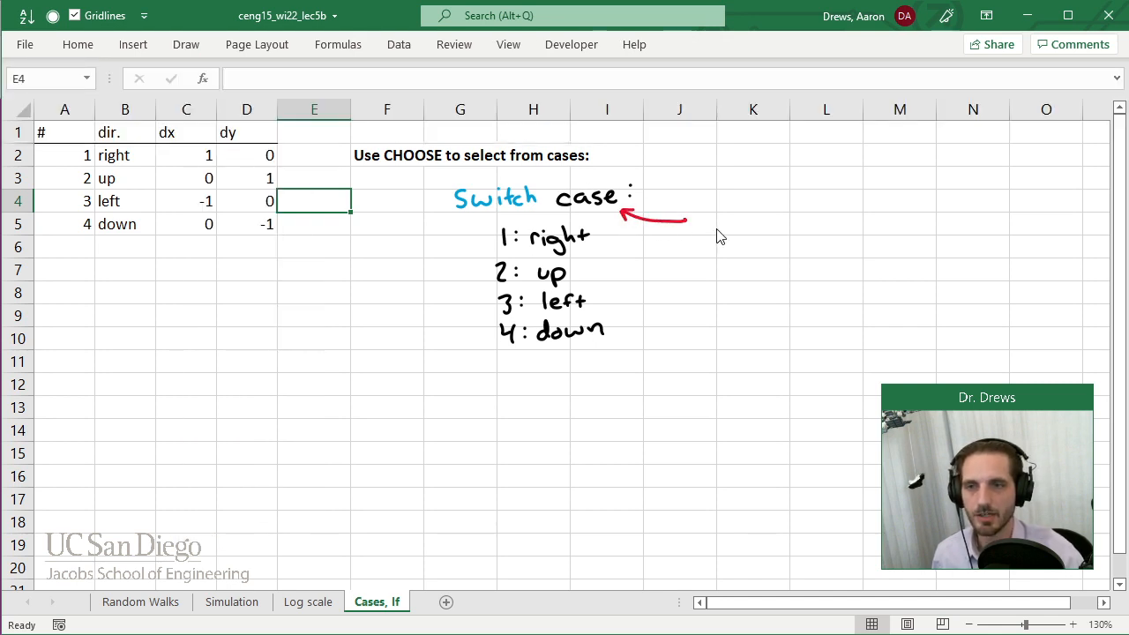
In red, write "case = 1", "case = 2" and "case = 3" beside the arrow, and mark case 3 with an arrow and a circle around "left".
{"action": "mouse_move", "coordinate": [711, 204]}
{"action": "left_mouse_down"}
{"action": "mouse_move", "coordinate": [723, 217]}
{"action": "mouse_move", "coordinate": [769, 203]}
{"action": "mouse_move", "coordinate": [765, 221]}
{"action": "mouse_move", "coordinate": [715, 249]}
{"action": "mouse_move", "coordinate": [776, 241]}
{"action": "left_mouse_up"}
{"action": "mouse_move", "coordinate": [716, 272]}
{"action": "left_mouse_down"}
{"action": "mouse_move", "coordinate": [743, 280]}
{"action": "mouse_move", "coordinate": [787, 255]}
{"action": "mouse_move", "coordinate": [782, 282]}
{"action": "left_mouse_up"}
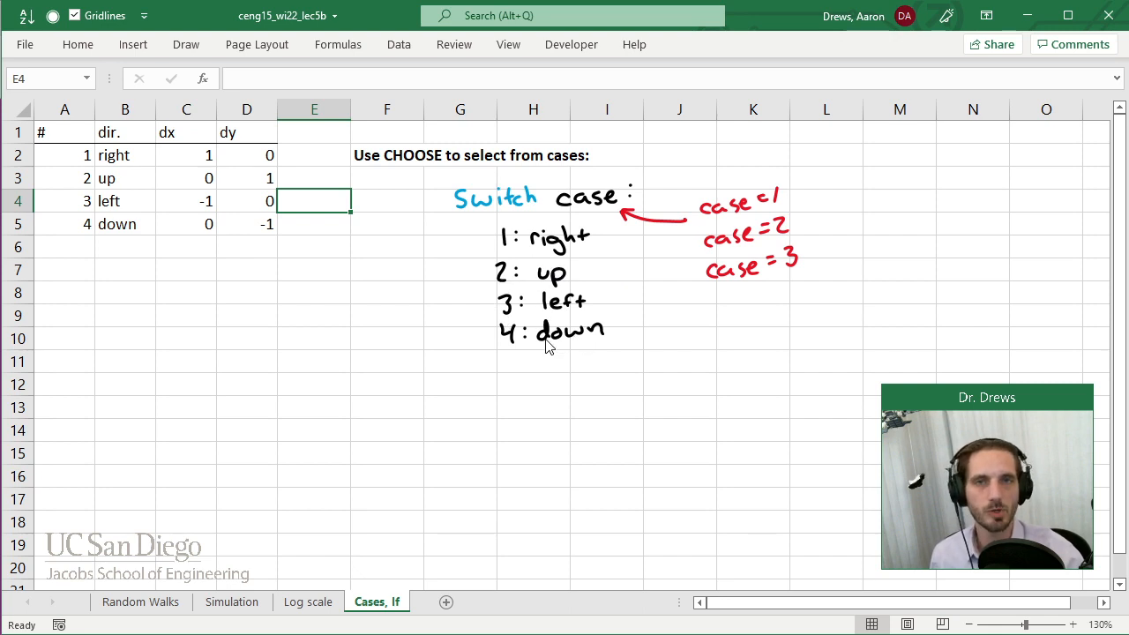
{"action": "mouse_move", "coordinate": [452, 310]}
{"action": "left_mouse_down"}
{"action": "mouse_move", "coordinate": [480, 309]}
{"action": "mouse_move", "coordinate": [470, 315]}
{"action": "left_mouse_up"}
{"action": "mouse_move", "coordinate": [566, 275]}
{"action": "left_mouse_down"}
{"action": "mouse_move", "coordinate": [547, 282]}
{"action": "mouse_move", "coordinate": [557, 284]}
{"action": "left_mouse_up"}
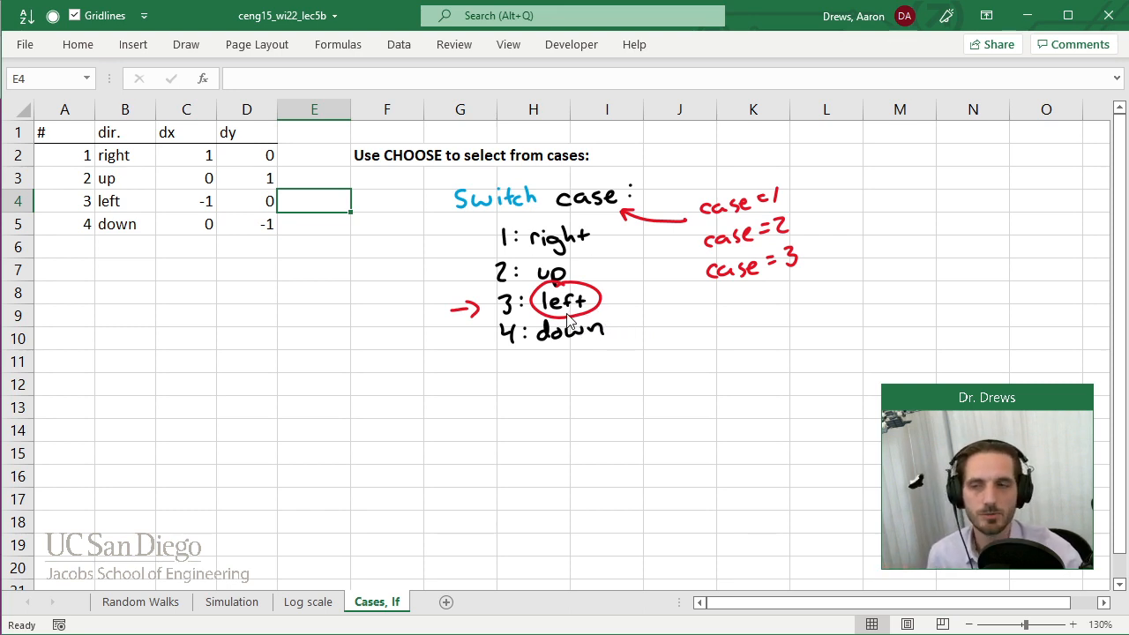
Stop inking and enter the note 'In Excel, to create a "switch" statement use the CHOOSE function:' in cell F12.
{"action": "left_click", "coordinate": [186, 46]}
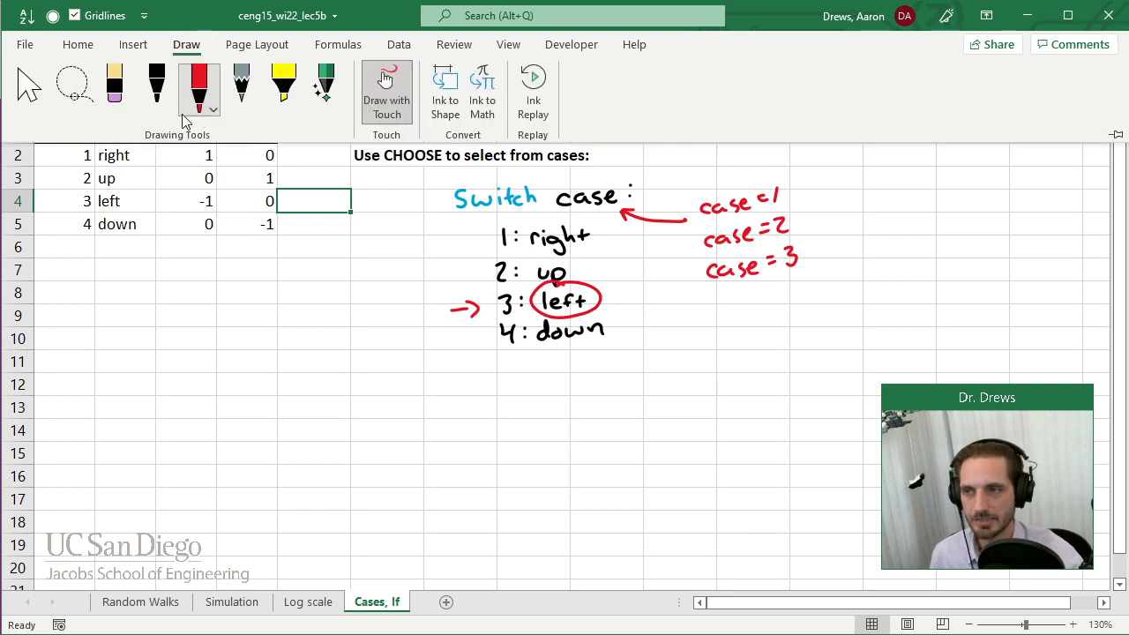
{"action": "left_click", "coordinate": [33, 96]}
{"action": "left_click", "coordinate": [277, 321]}
{"action": "left_click", "coordinate": [413, 376]}
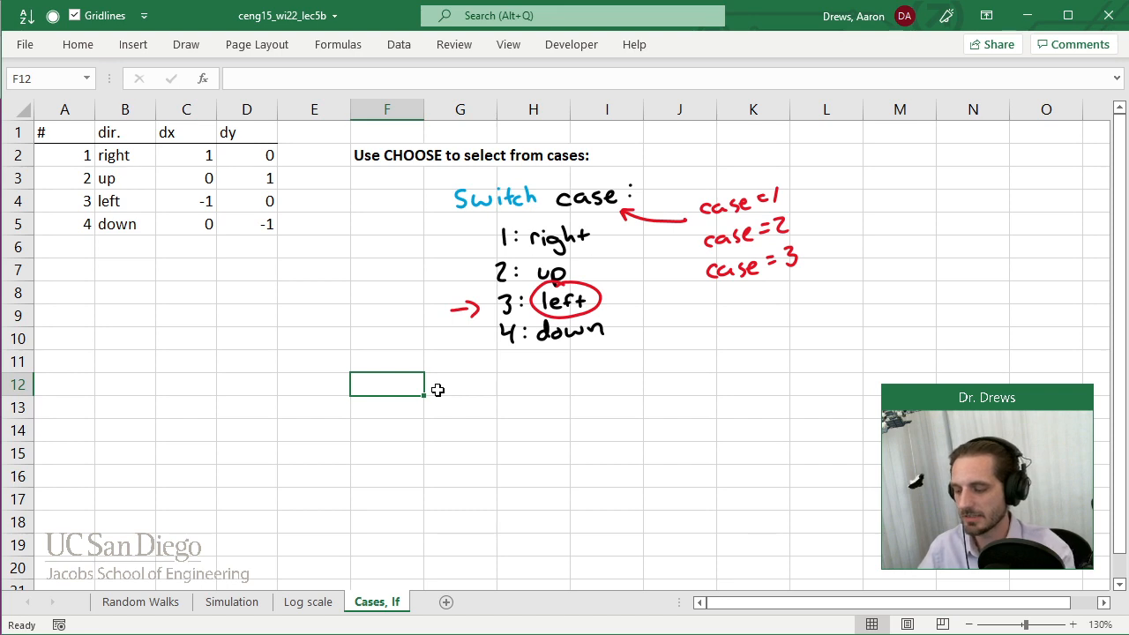
{"action": "type", "text": "In Excel, "}
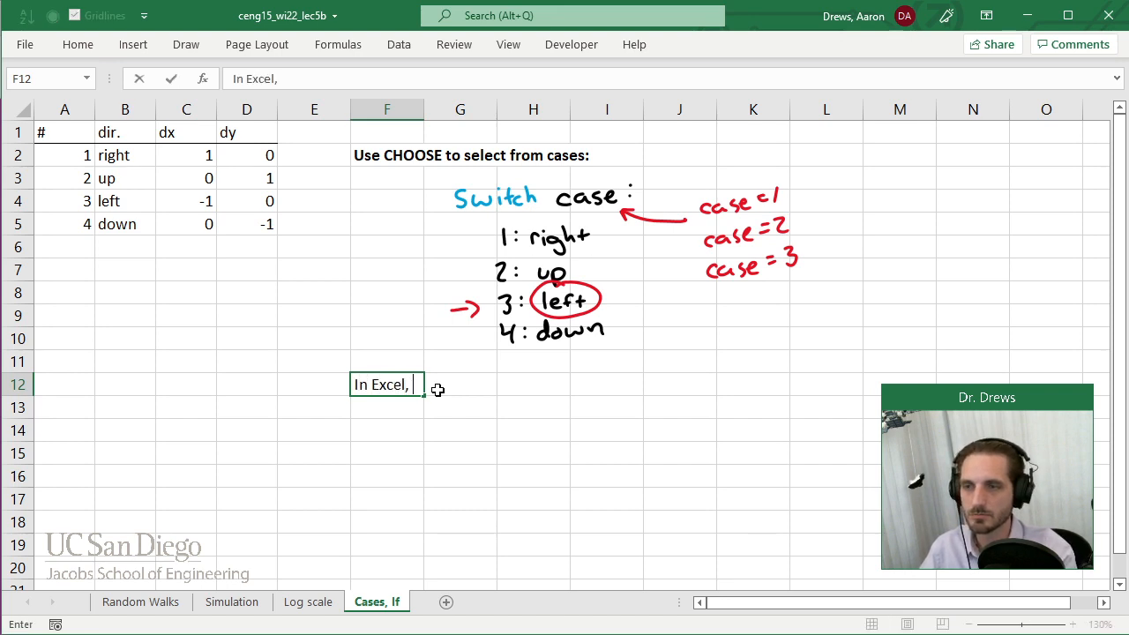
{"action": "type", "text": "to create a s"}
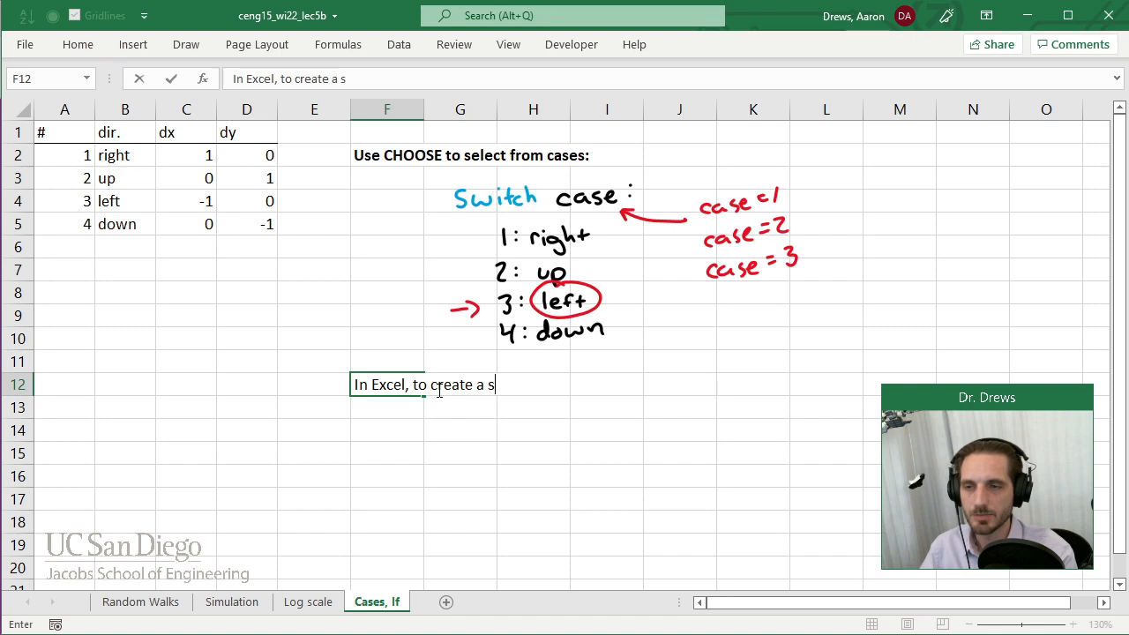
{"action": "key", "text": "BackSpace"}
{"action": "type", "text": "\"S"}
{"action": "key", "text": "BackSpace"}
{"action": "type", "text": "switch\" statem"}
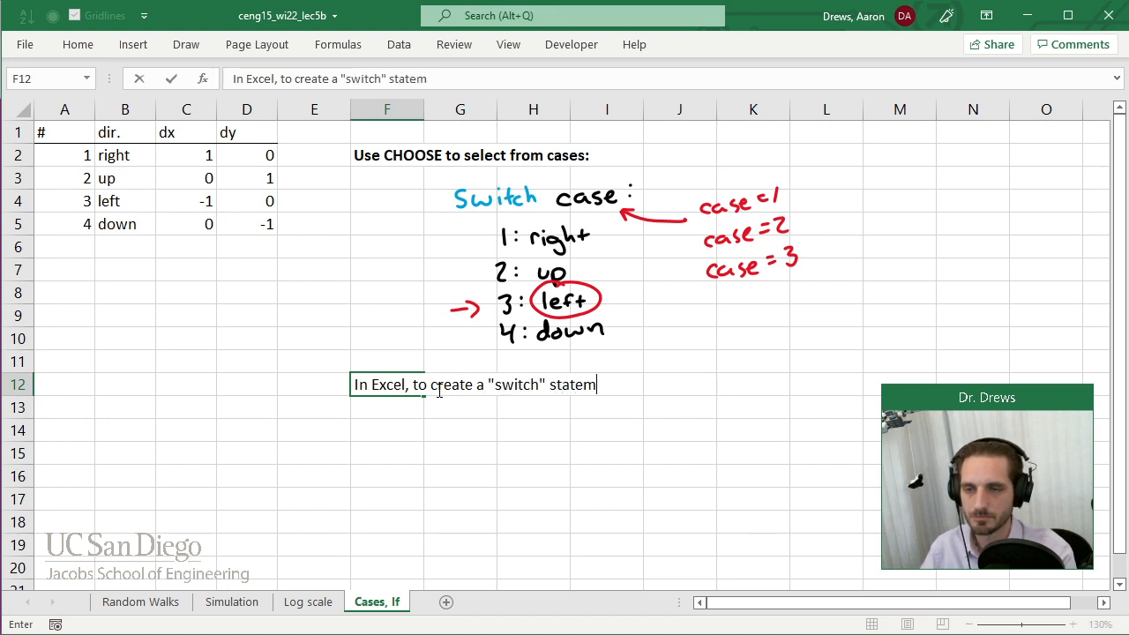
{"action": "type", "text": "ent use the CH"}
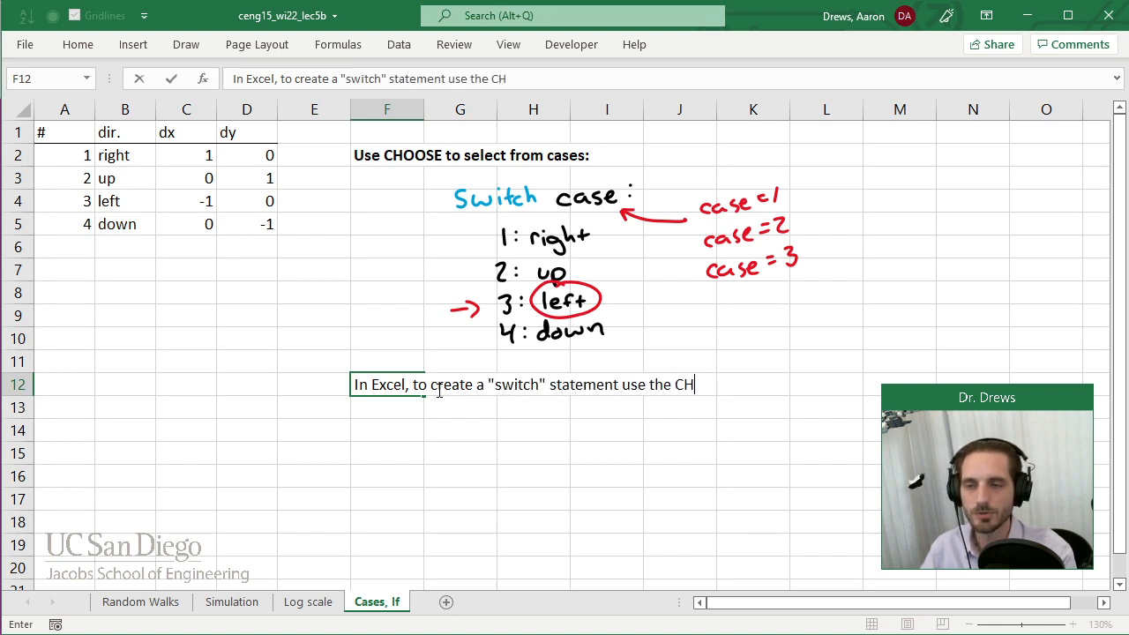
{"action": "type", "text": "OOSE function:"}
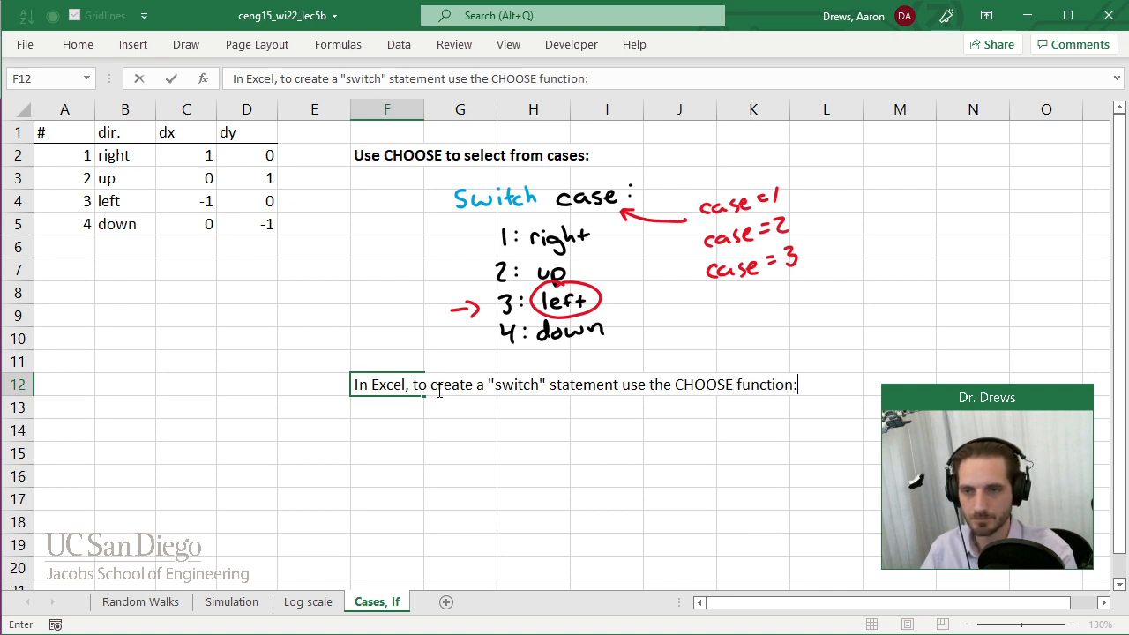
{"action": "key", "text": "Return"}
{"action": "key", "text": "Right"}
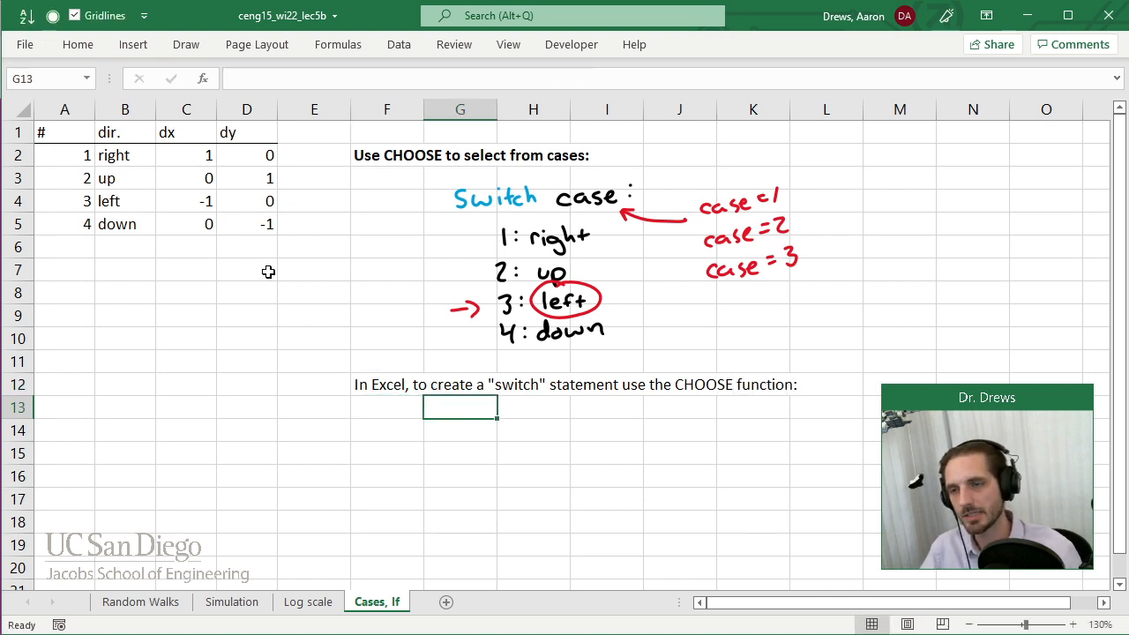
Enter the example formula =CHOOSE(case#, "right", "up", "left", "down") as plain text in cell G13.
{"action": "type", "text": "'"}
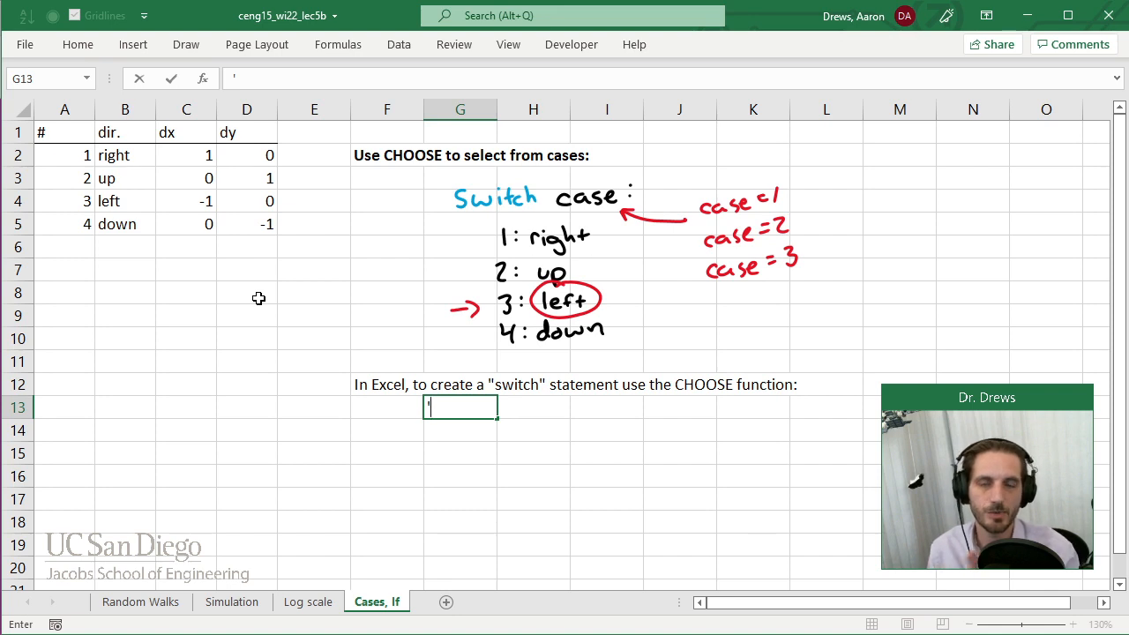
{"action": "type", "text": "="}
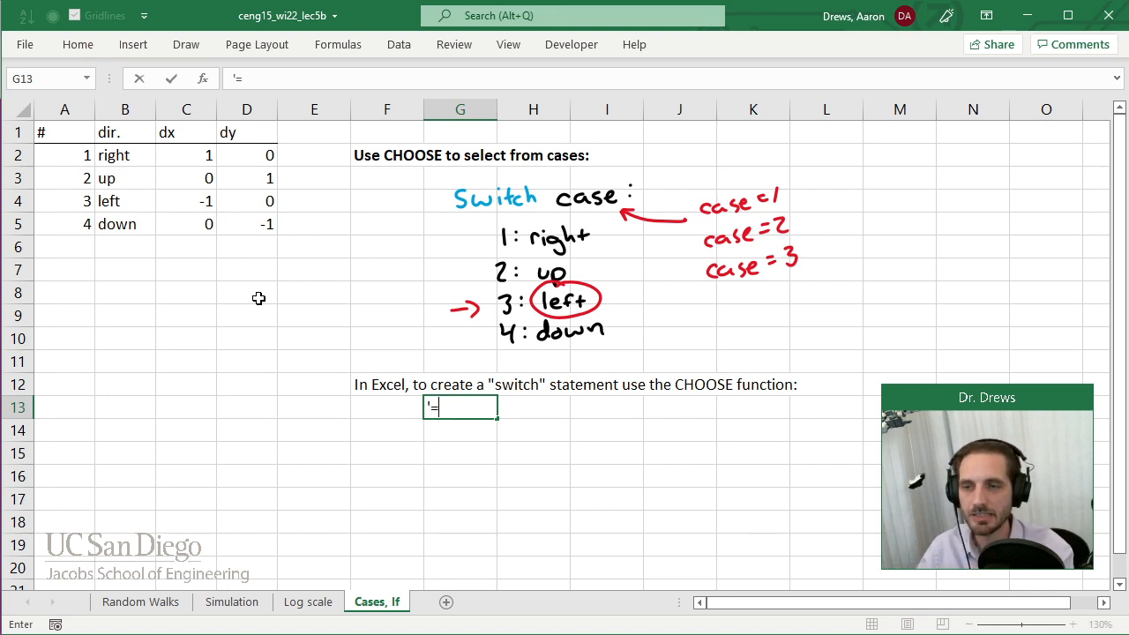
{"action": "type", "text": "CHOOSE("}
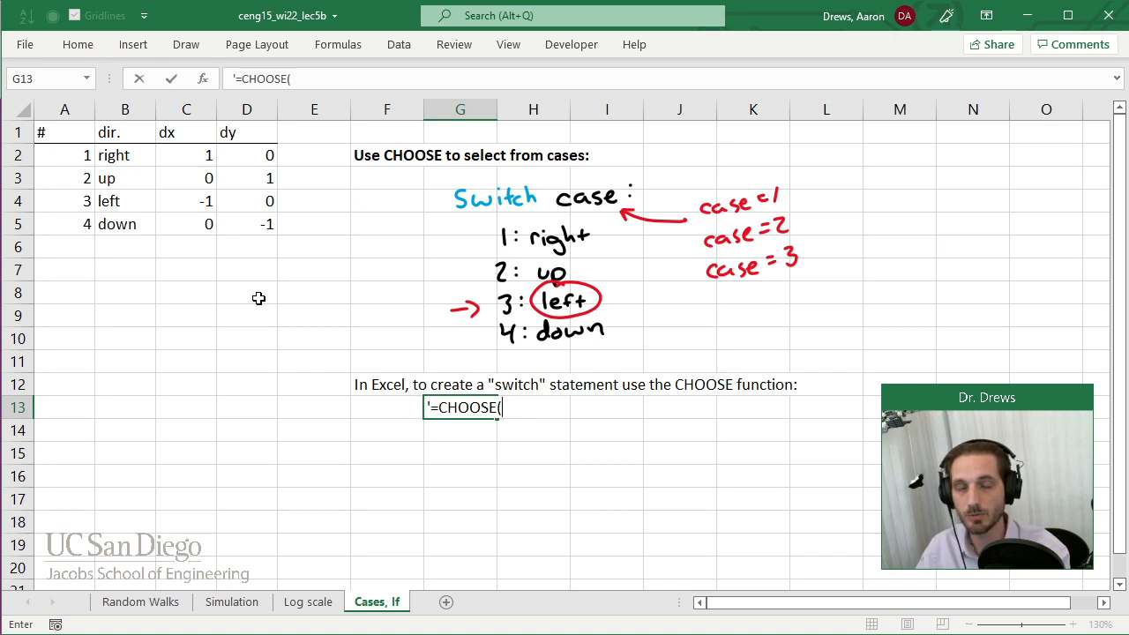
{"action": "type", "text": "case#,"}
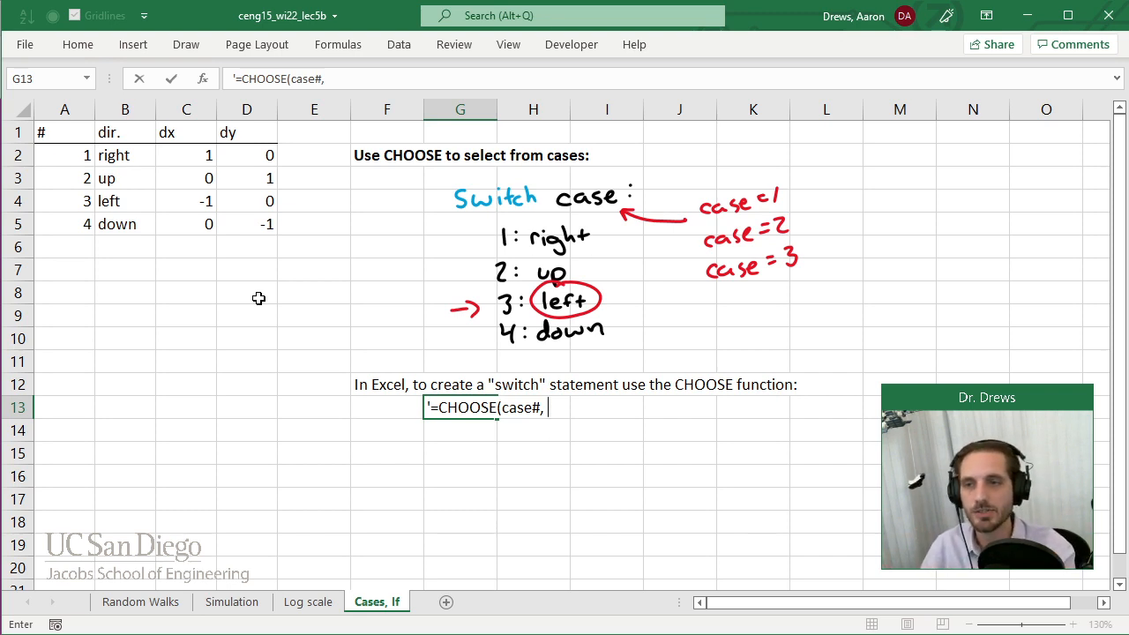
{"action": "type", "text": "\"right\", \""}
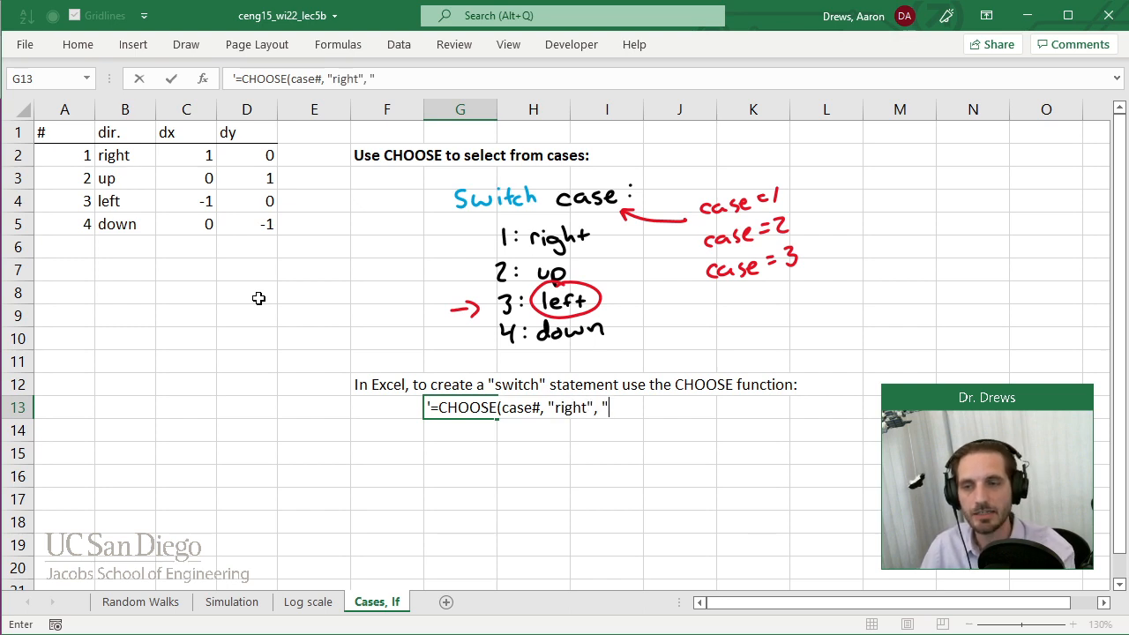
{"action": "type", "text": "up\","}
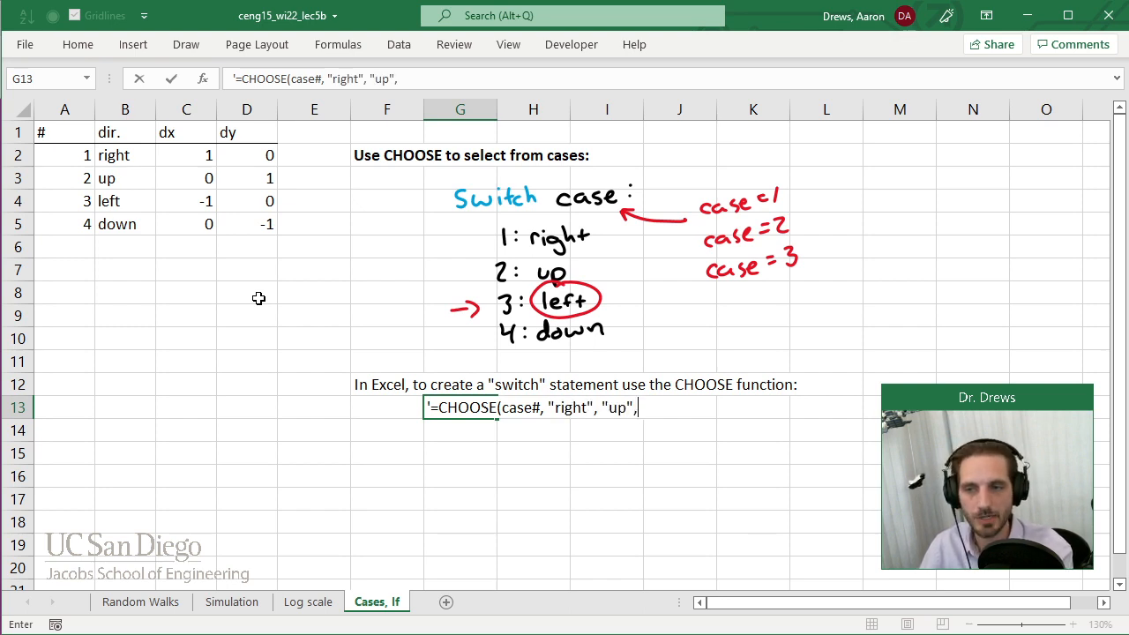
{"action": "type", "text": " \"left\", \""}
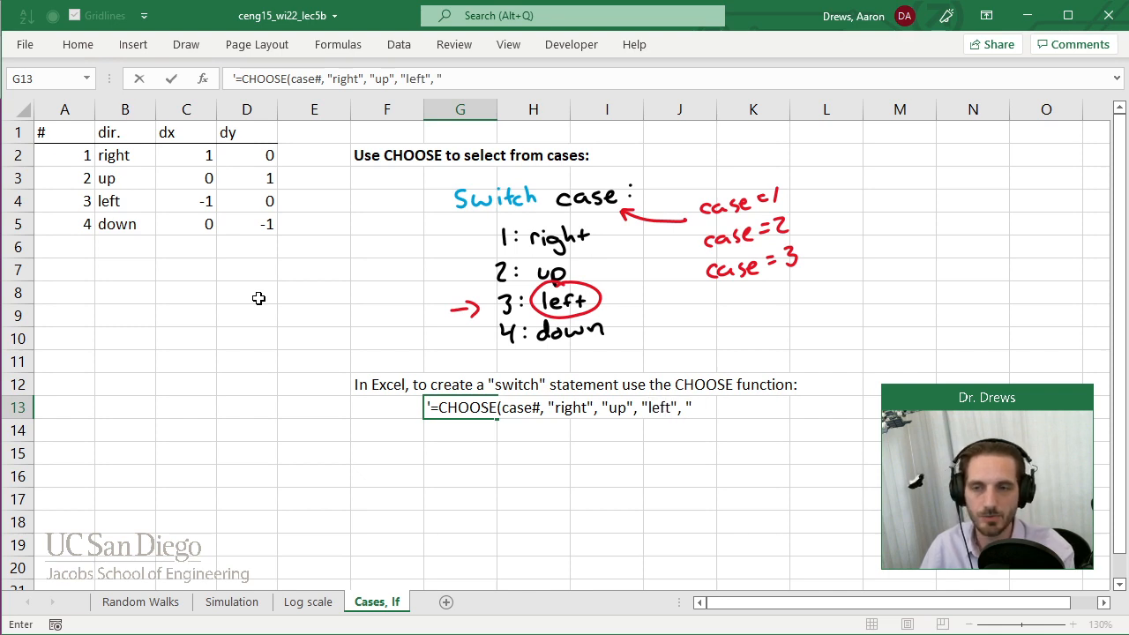
{"action": "type", "text": "down\")"}
{"action": "key", "text": "Return"}
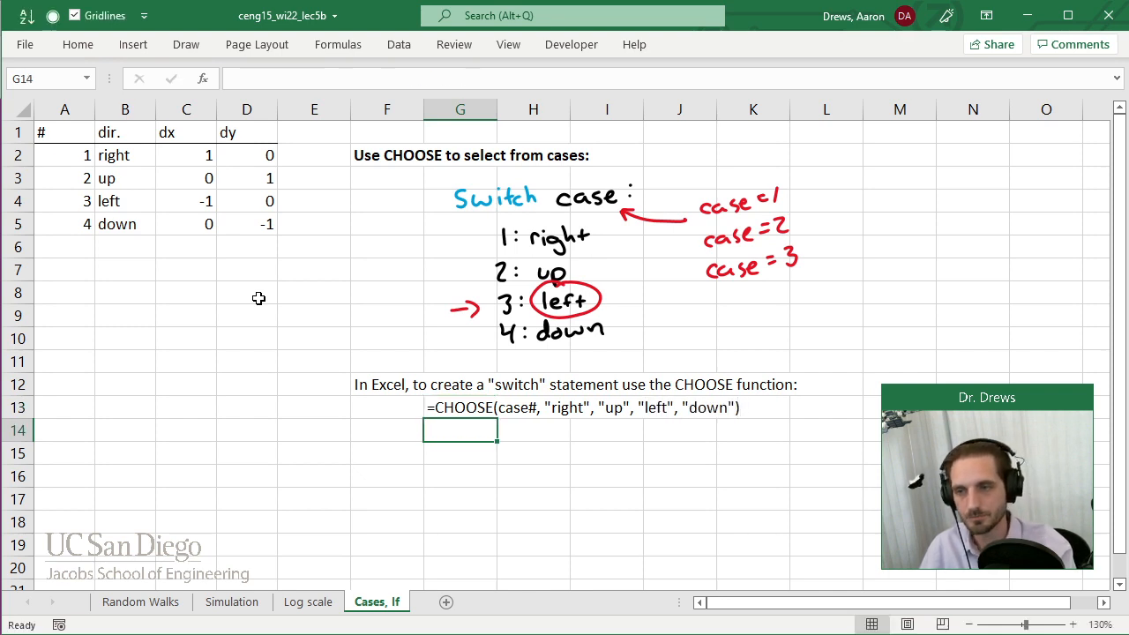
Enter the headers "case#" in F15 and "result" in G15, with the case number 3 in F16.
{"action": "key", "text": "Down"}
{"action": "key", "text": "Left"}
{"action": "key", "text": "Right"}
{"action": "key", "text": "Up"}
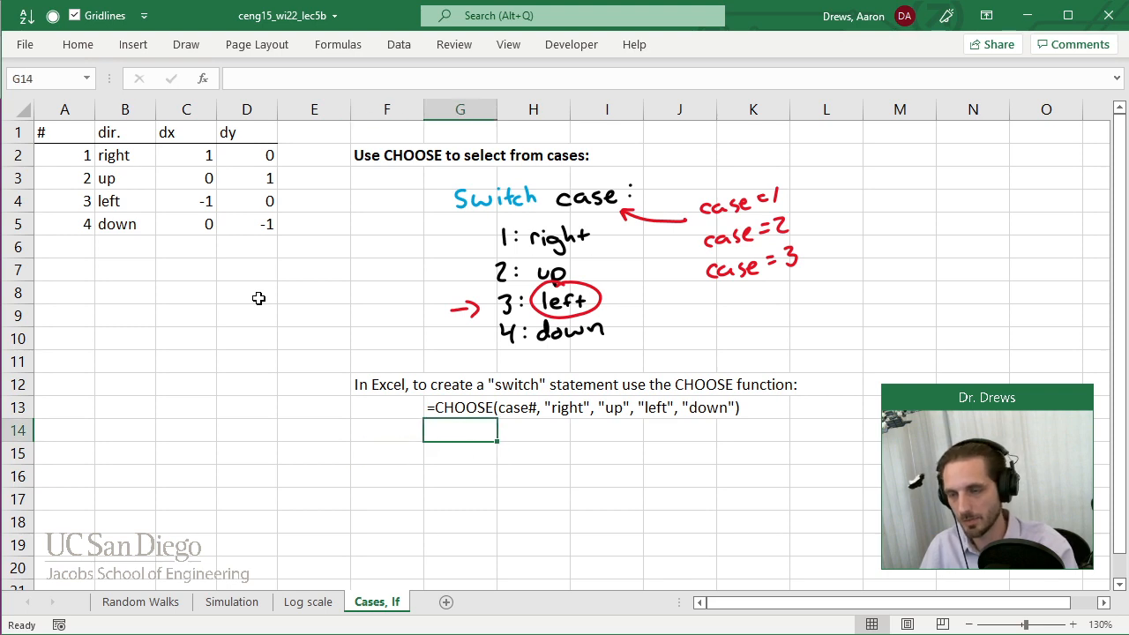
{"action": "key", "text": "Down"}
{"action": "key", "text": "Left"}
{"action": "type", "text": "case#"}
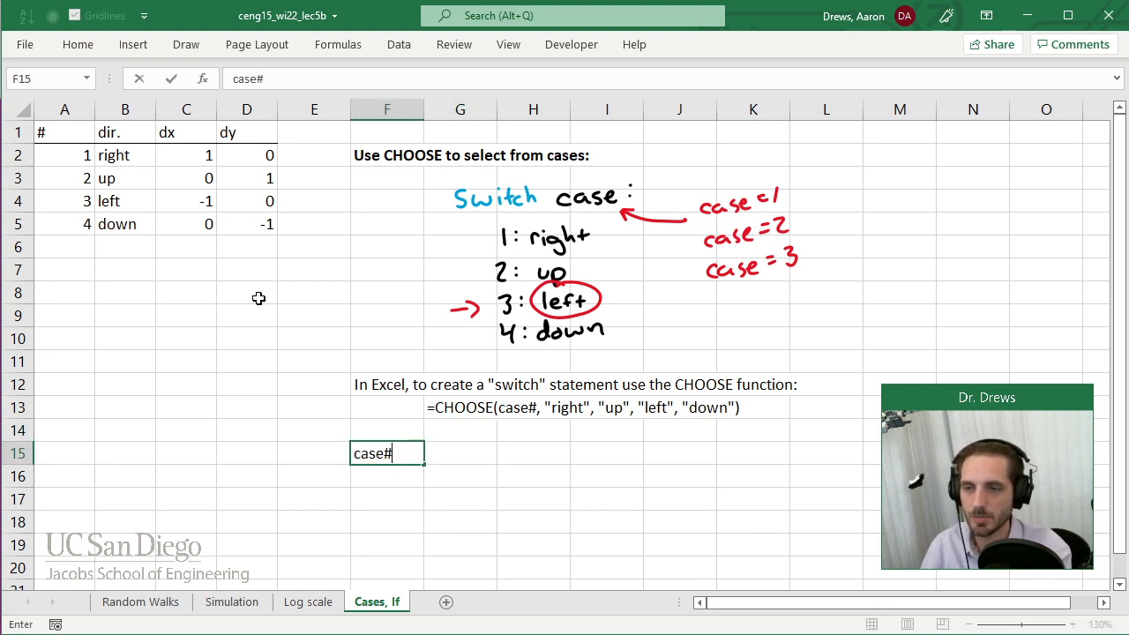
{"action": "key", "text": "Tab"}
{"action": "type", "text": "result"}
{"action": "key", "text": "Return"}
{"action": "type", "text": "3"}
{"action": "key", "text": "Tab"}
Apply a bottom border to the header cells F15:G15.
{"action": "left_click_drag", "start_coordinate": [389, 450], "coordinate": [479, 456]}
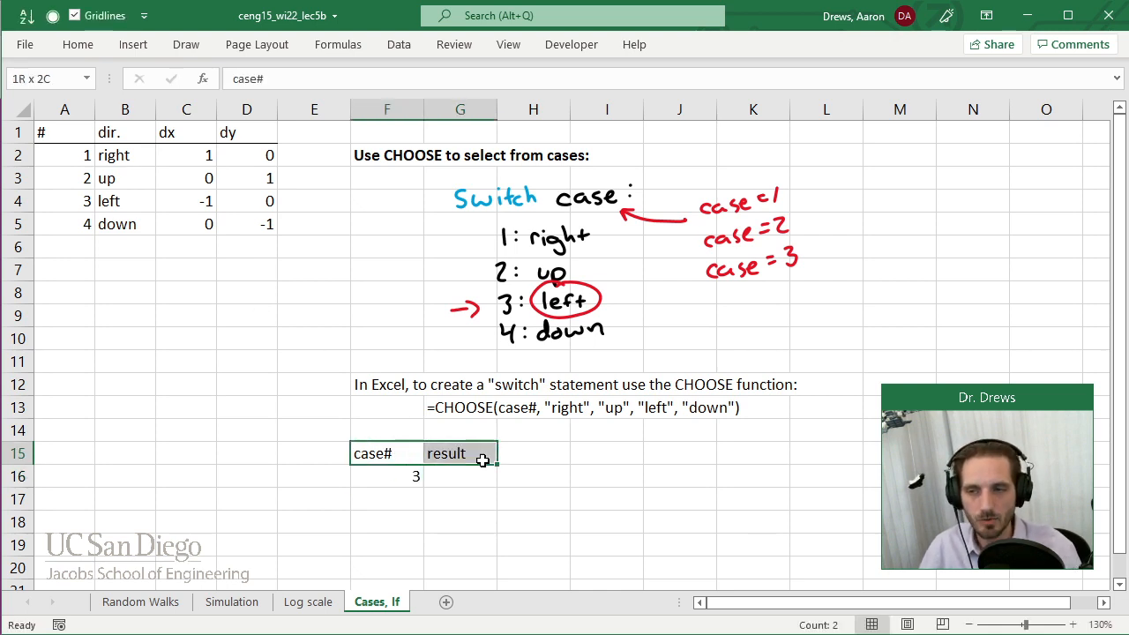
{"action": "left_click", "coordinate": [78, 44]}
{"action": "left_click", "coordinate": [185, 105]}
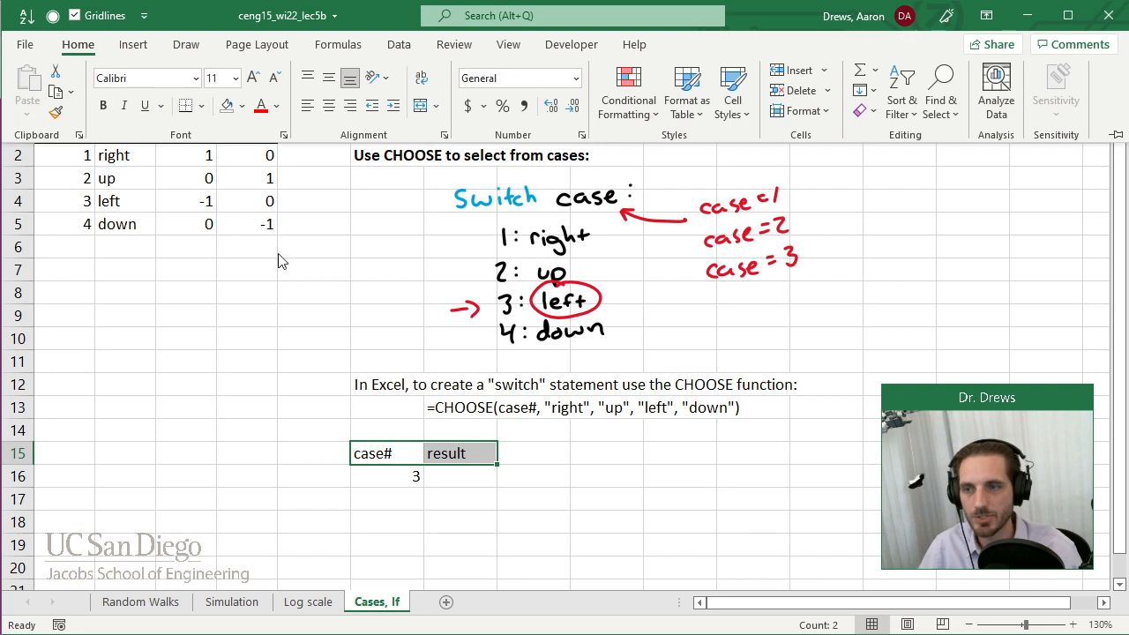
Enter the formula =CHOOSE(F16,"right", "up", "left", "down") in cell G16.
{"action": "left_click", "coordinate": [450, 476]}
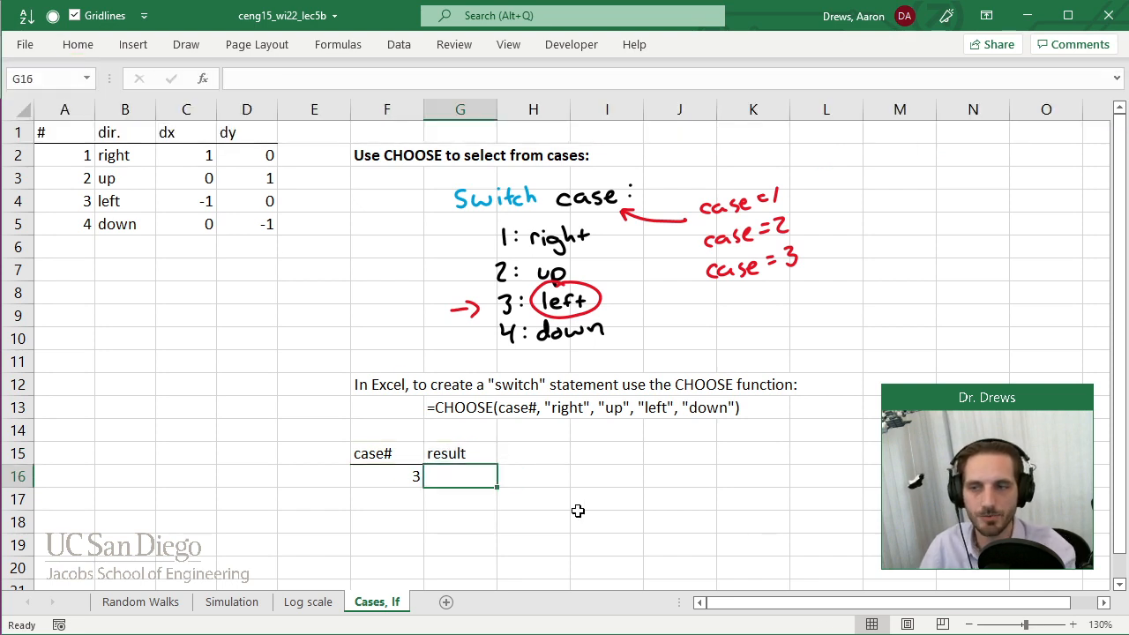
{"action": "type", "text": "=choose("}
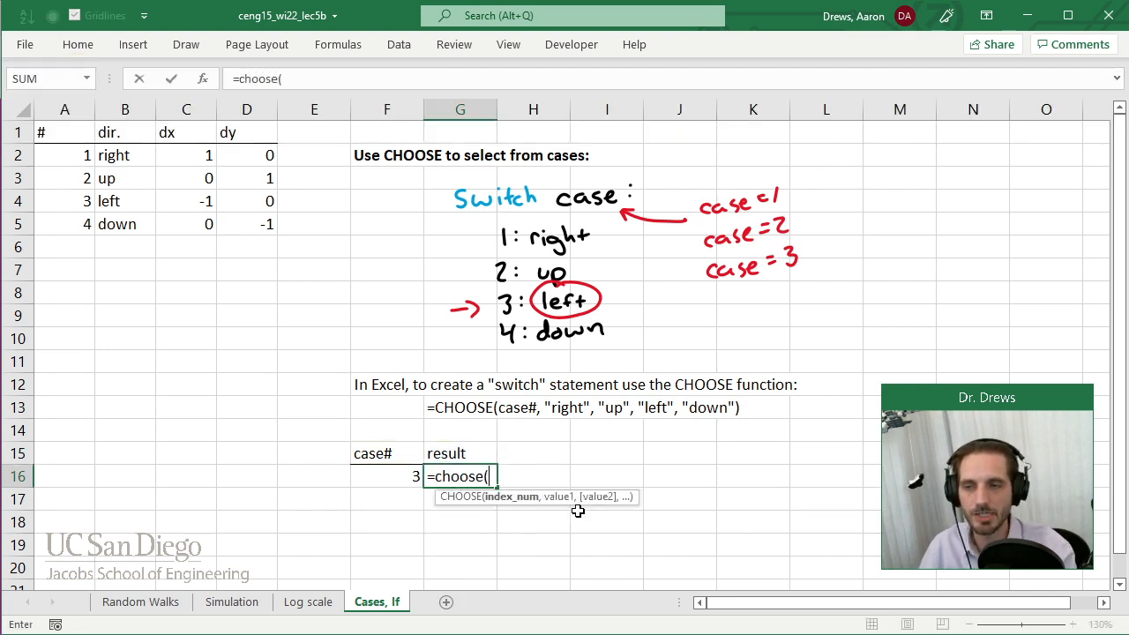
{"action": "key", "text": "Left"}
{"action": "type", "text": ","}
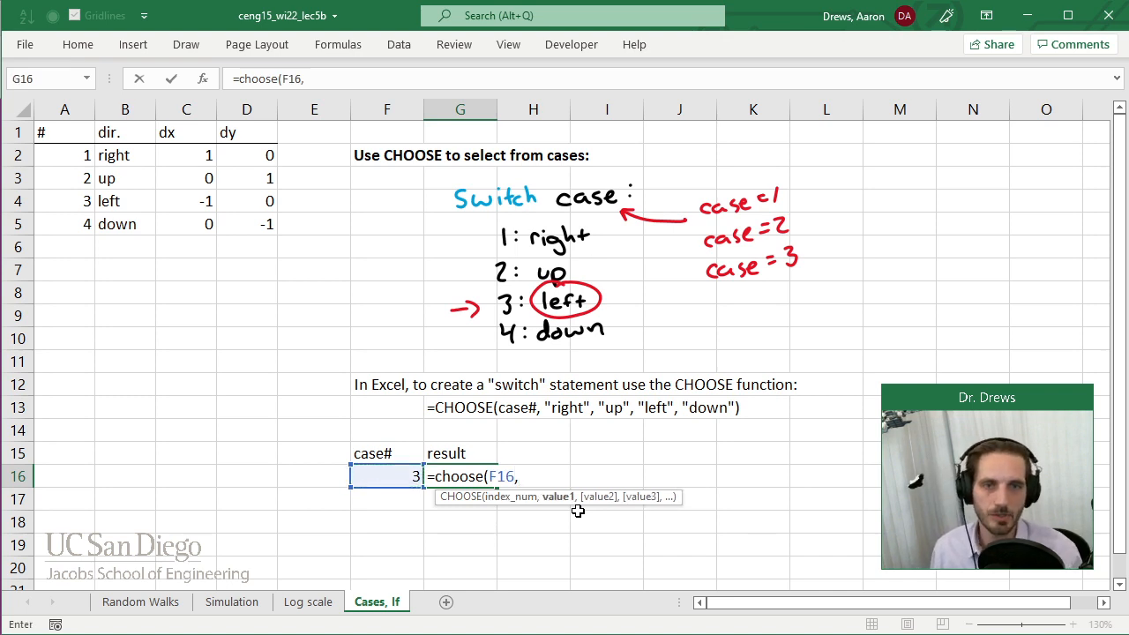
{"action": "type", "text": "\"rig"}
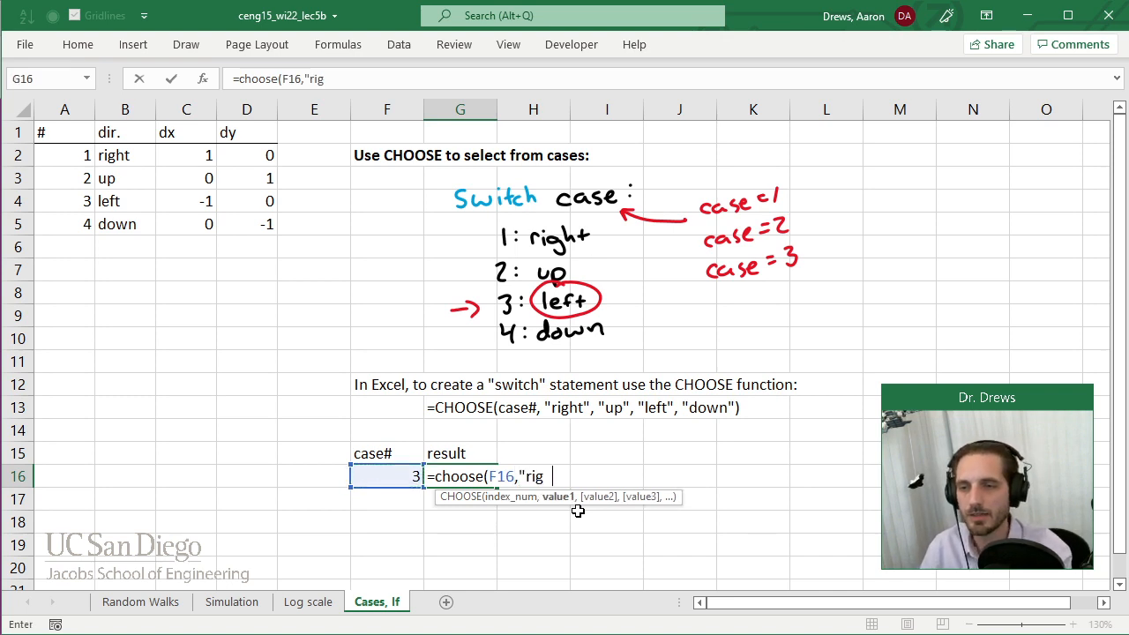
{"action": "type", "text": "ht\", \"up\", \"left"}
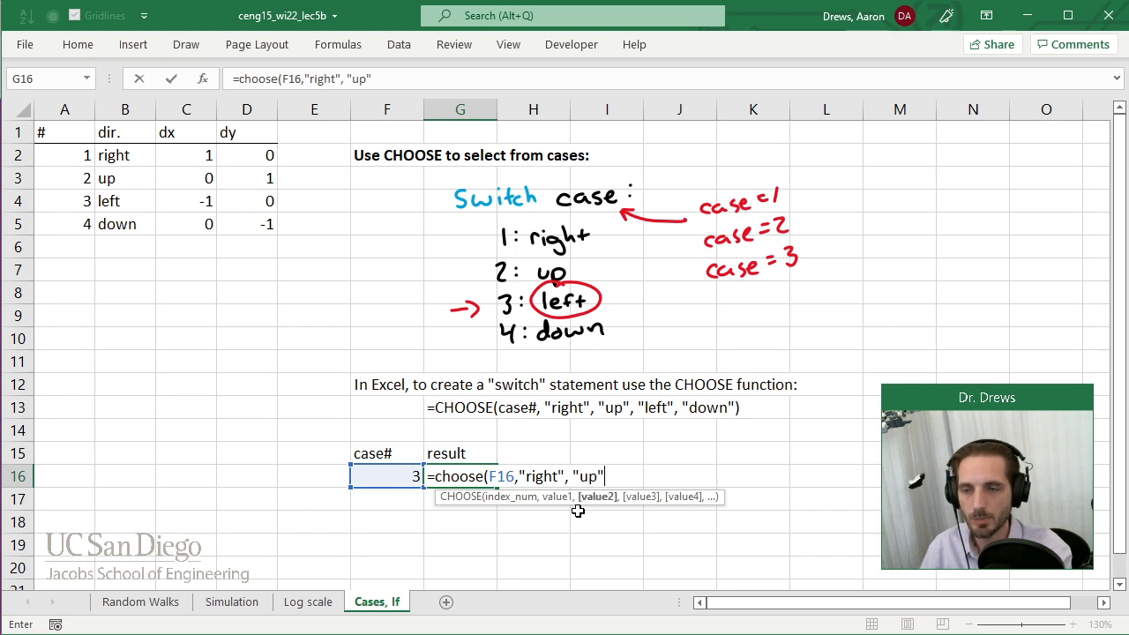
{"action": "type", "text": "\", \"down\")"}
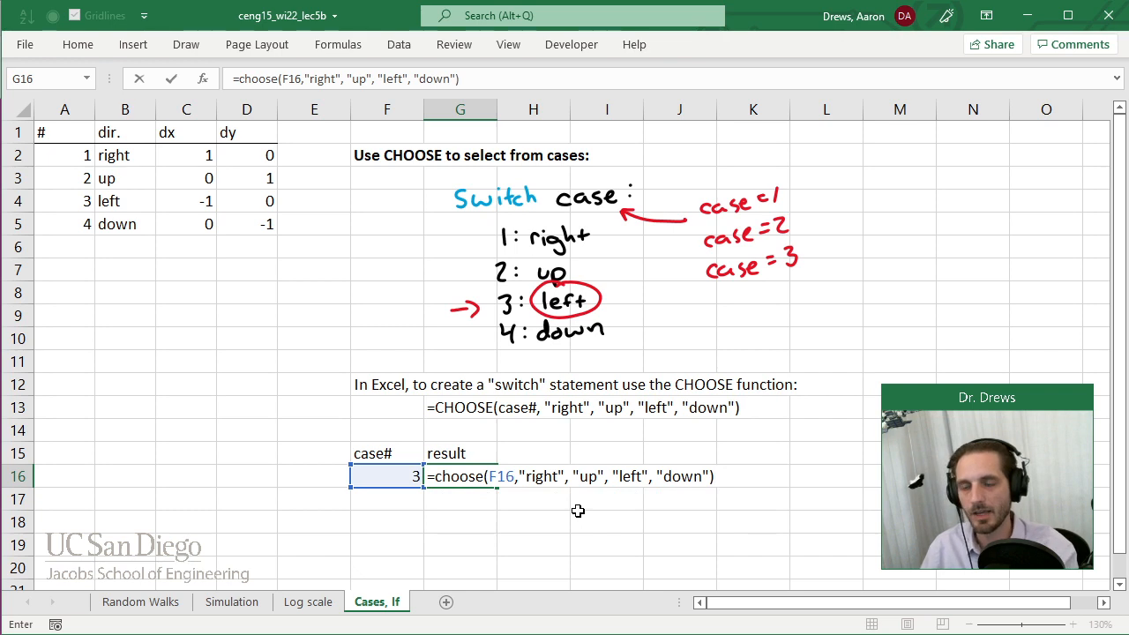
{"action": "key", "text": "BackSpace"}
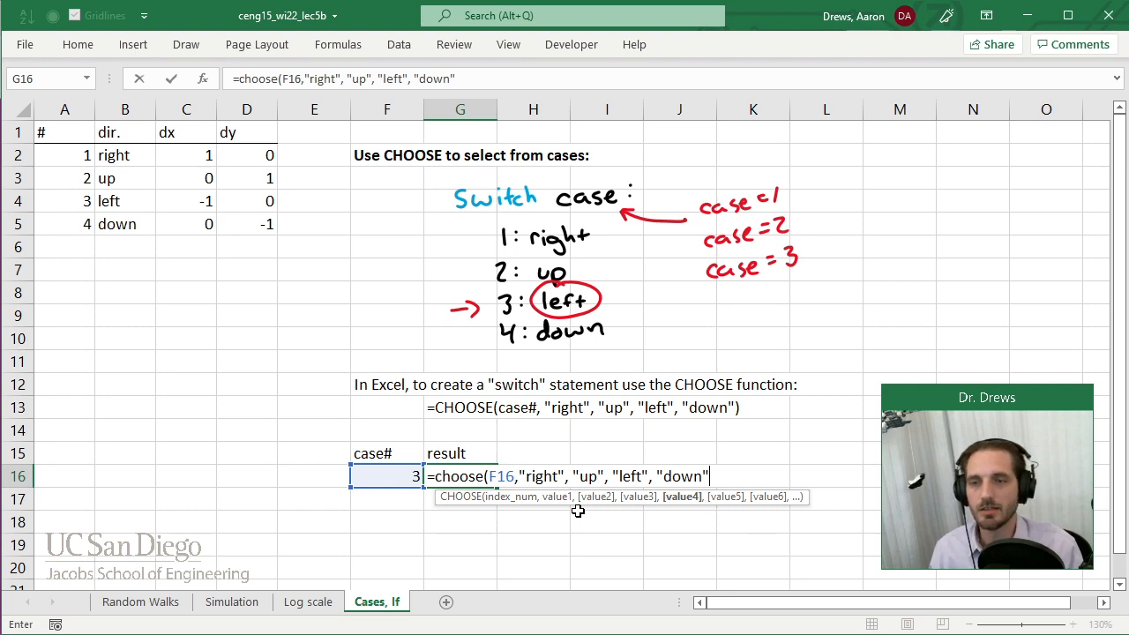
{"action": "type", "text": ")"}
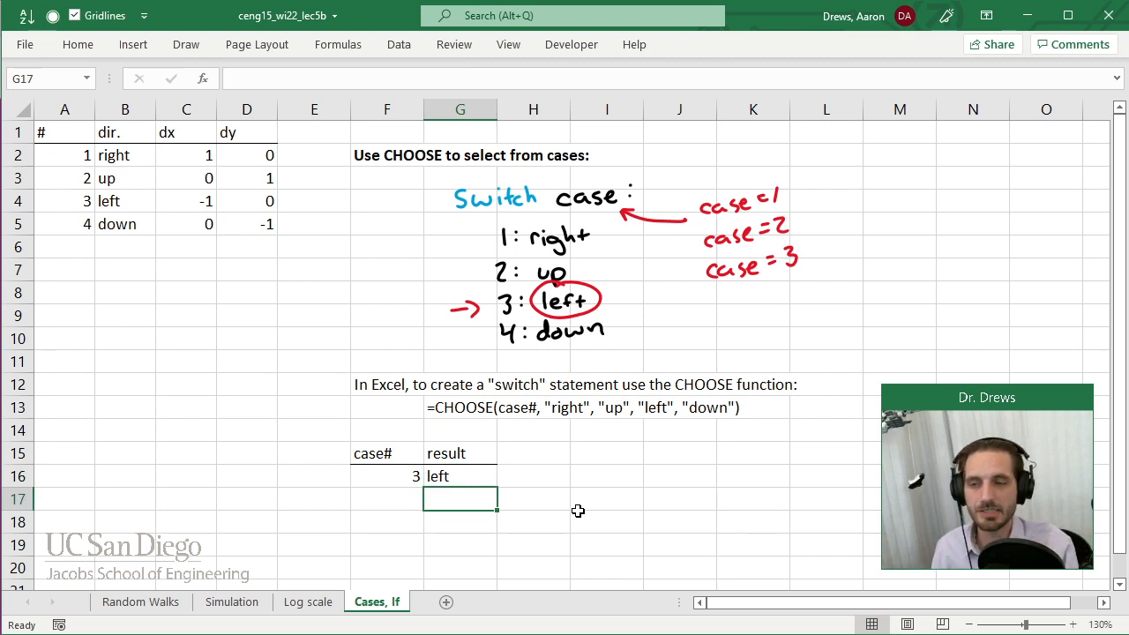
Examine the CHOOSE formula in G16 and its third value argument against the direction table's row for case 3.
{"action": "key", "text": "Up"}
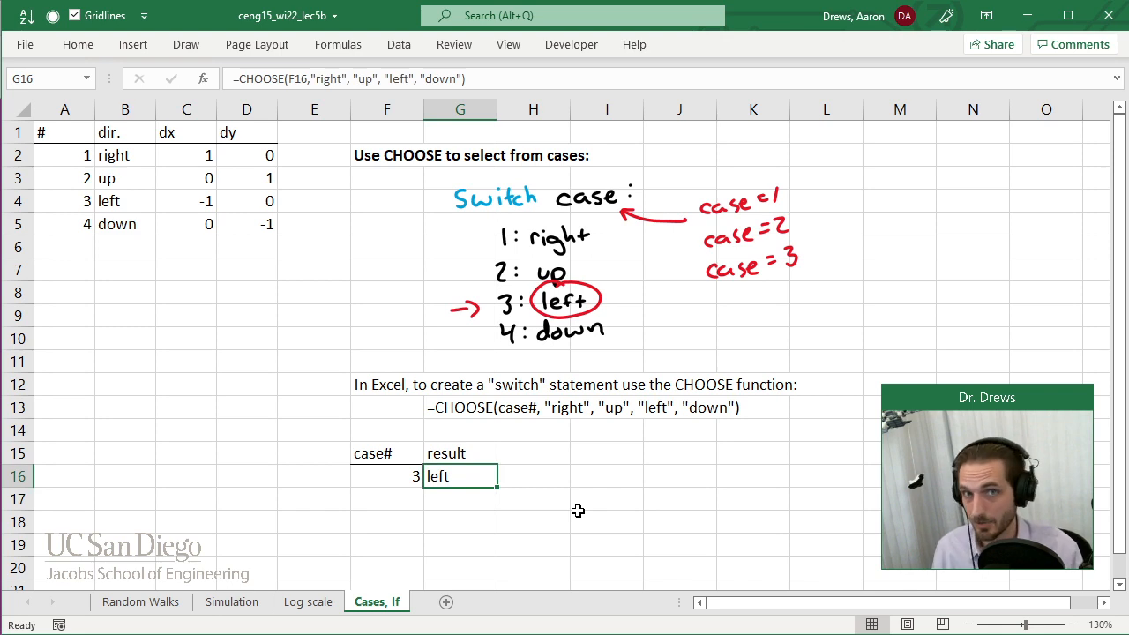
{"action": "double_click", "coordinate": [453, 479]}
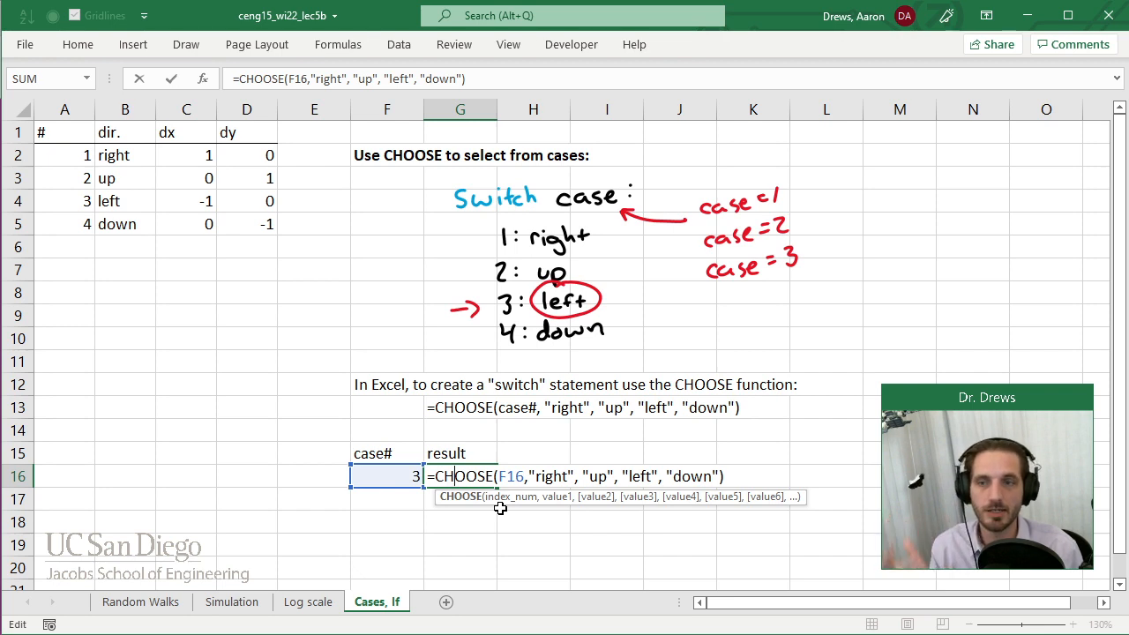
{"action": "key", "text": "ctrl+Return"}
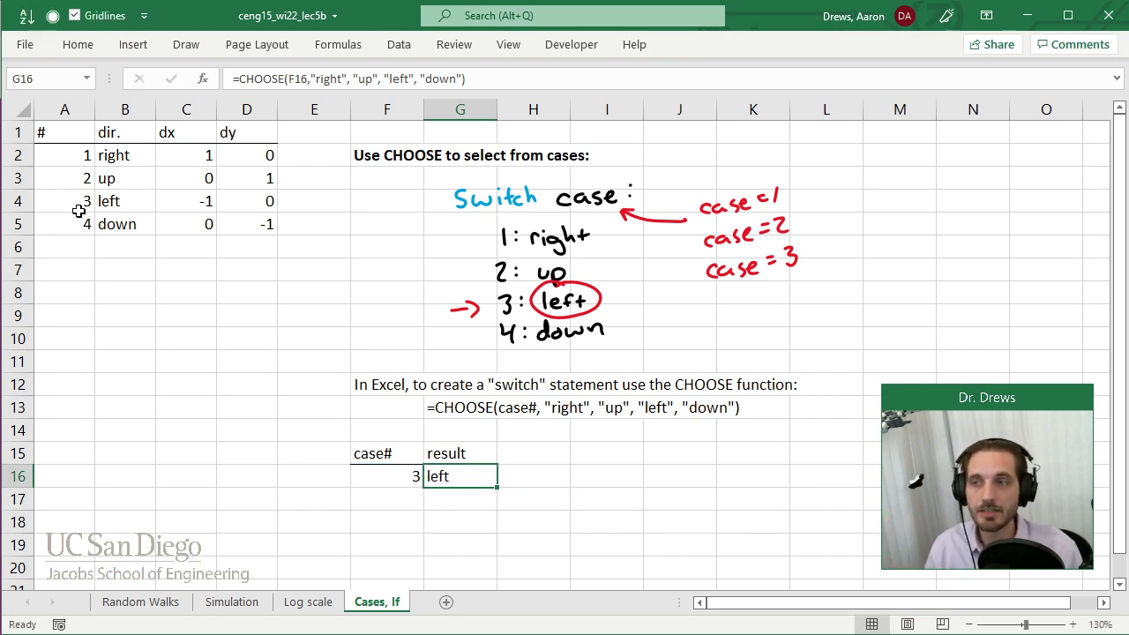
{"action": "left_click_drag", "start_coordinate": [116, 156], "coordinate": [124, 225]}
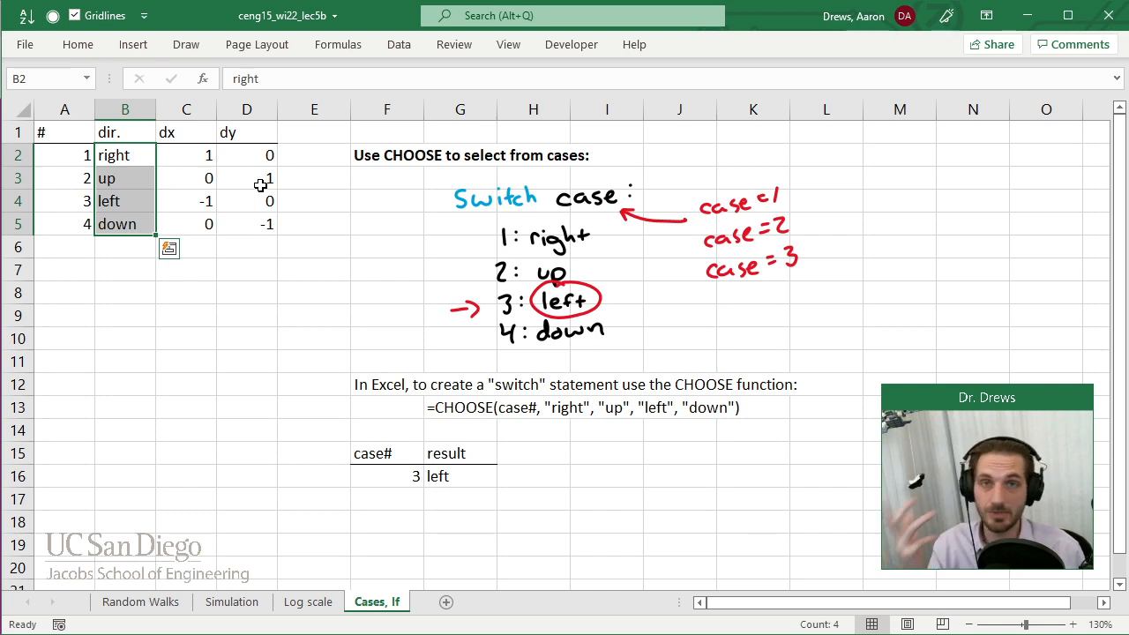
{"action": "left_click", "coordinate": [463, 560]}
{"action": "left_click", "coordinate": [429, 495]}
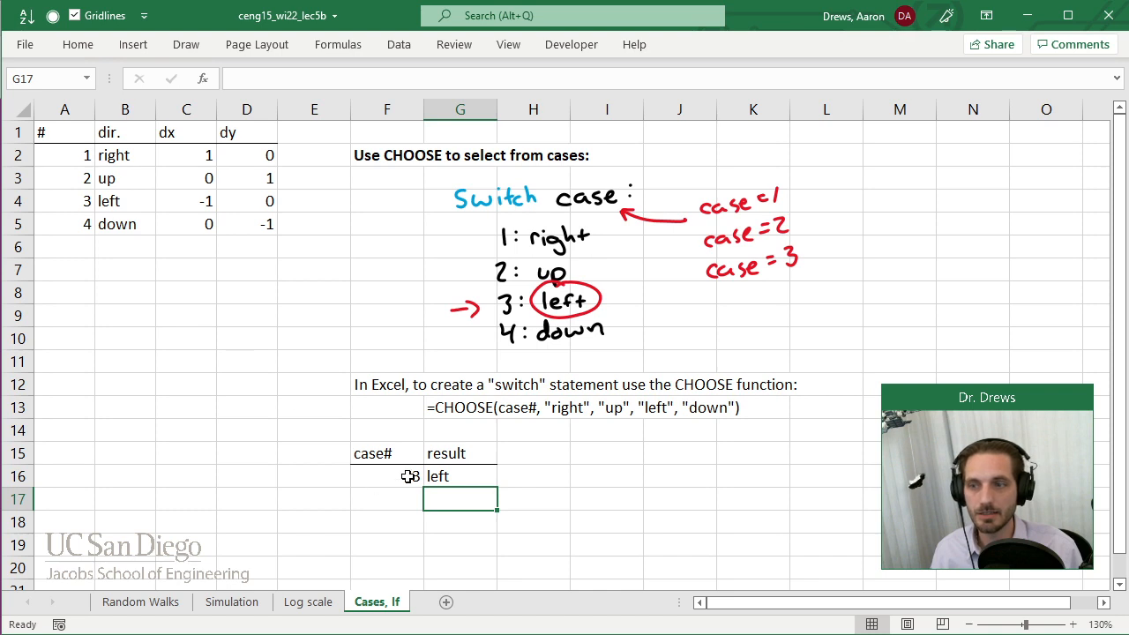
{"action": "left_click_drag", "start_coordinate": [403, 475], "coordinate": [433, 475]}
{"action": "left_click", "coordinate": [73, 202]}
{"action": "left_click_drag", "start_coordinate": [74, 202], "coordinate": [269, 203]}
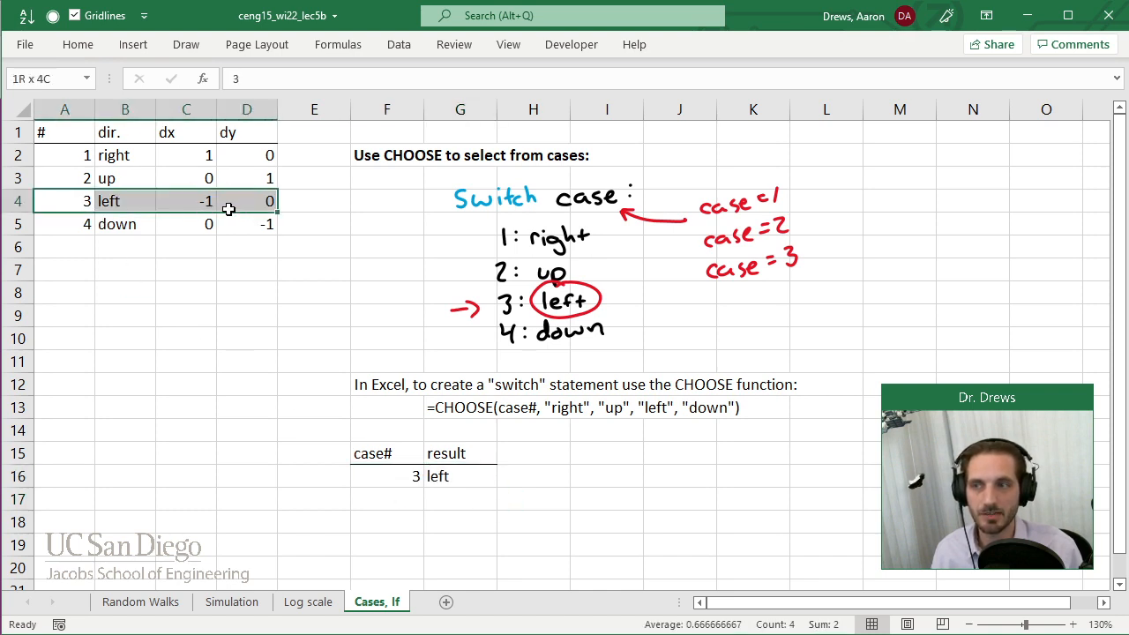
{"action": "left_click", "coordinate": [461, 487]}
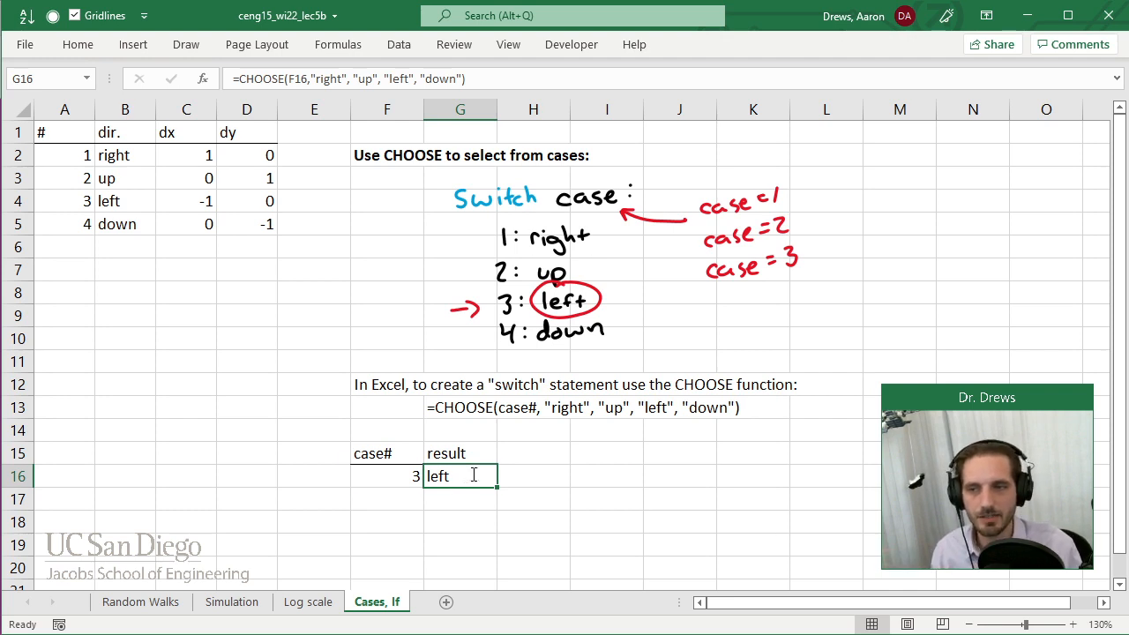
{"action": "double_click", "coordinate": [468, 475]}
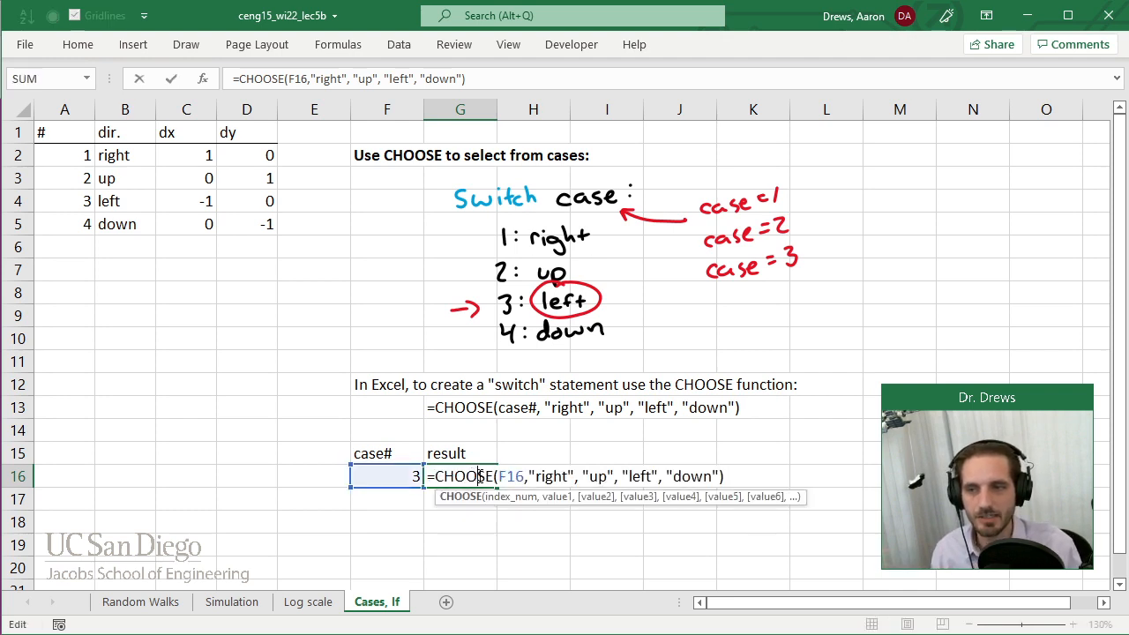
{"action": "left_click", "coordinate": [641, 477]}
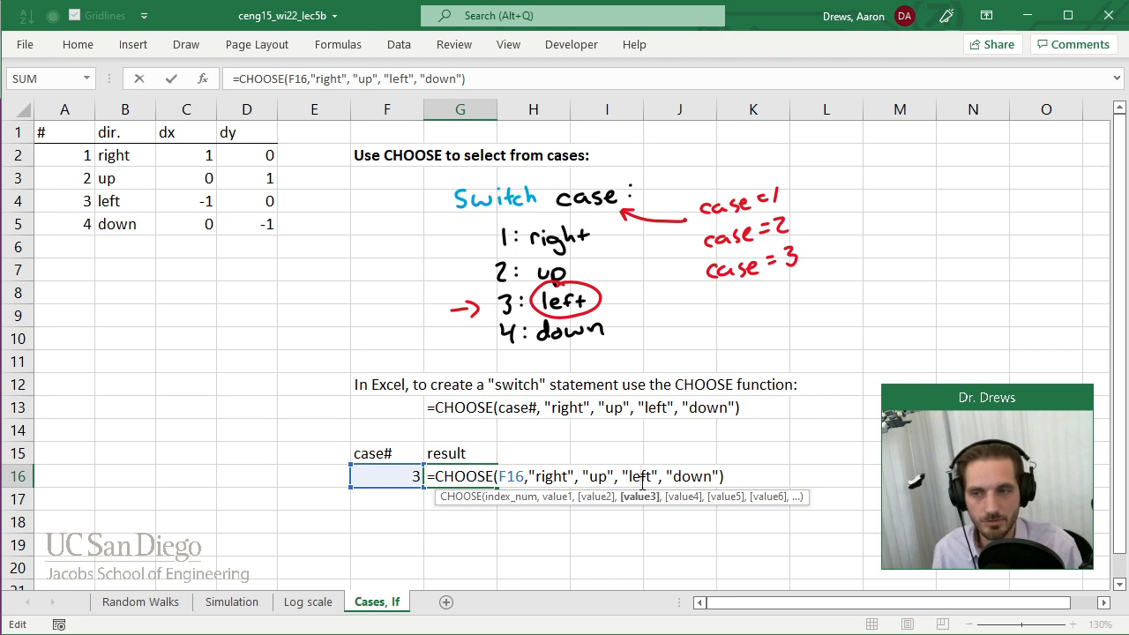
{"action": "key", "text": "Return"}
Add the header "dx" in cell H15 with a bottom border matching the neighbouring headers.
{"action": "key", "text": "Right"}
{"action": "key", "text": "Up"}
{"action": "key", "text": "Up"}
{"action": "type", "text": "dx"}
{"action": "key", "text": "Return"}
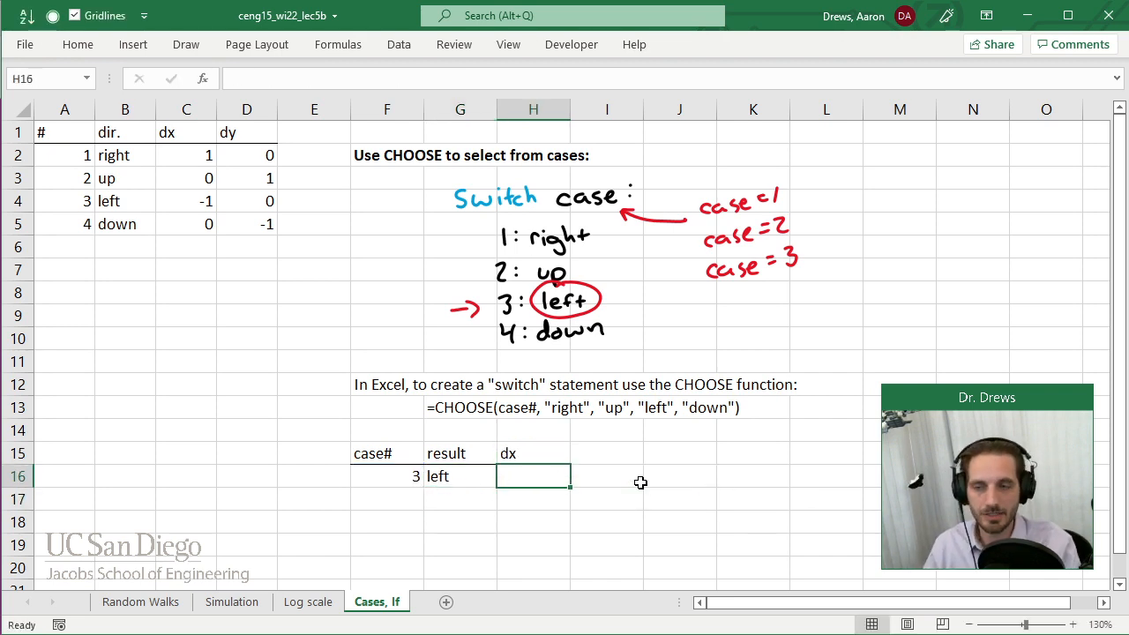
{"action": "key", "text": "Up"}
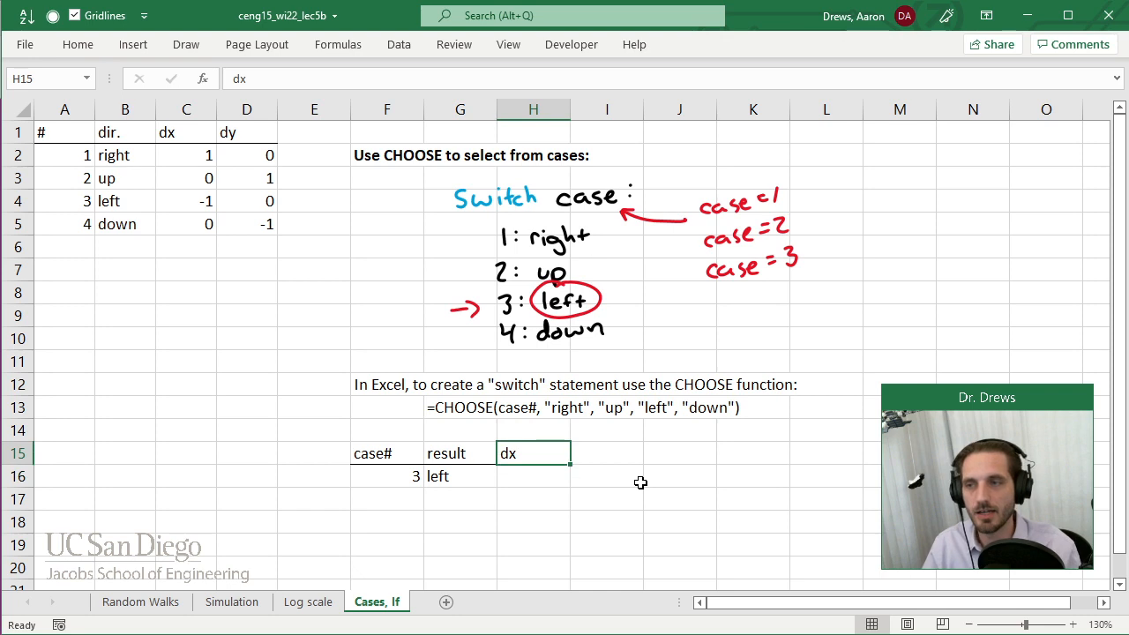
{"action": "left_click", "coordinate": [78, 44]}
{"action": "left_click", "coordinate": [502, 503]}
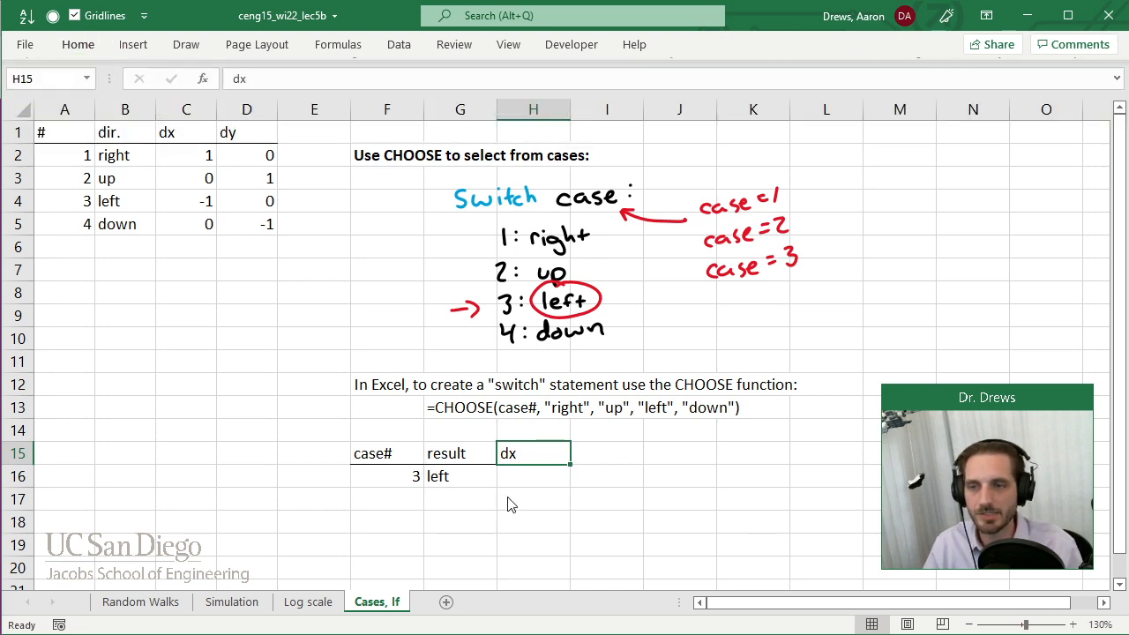
Enter the formula =CHOOSE(F16,1,0,-1,0) in cell H16 under the dx header.
{"action": "left_click", "coordinate": [534, 481]}
{"action": "type", "text": "=choose("}
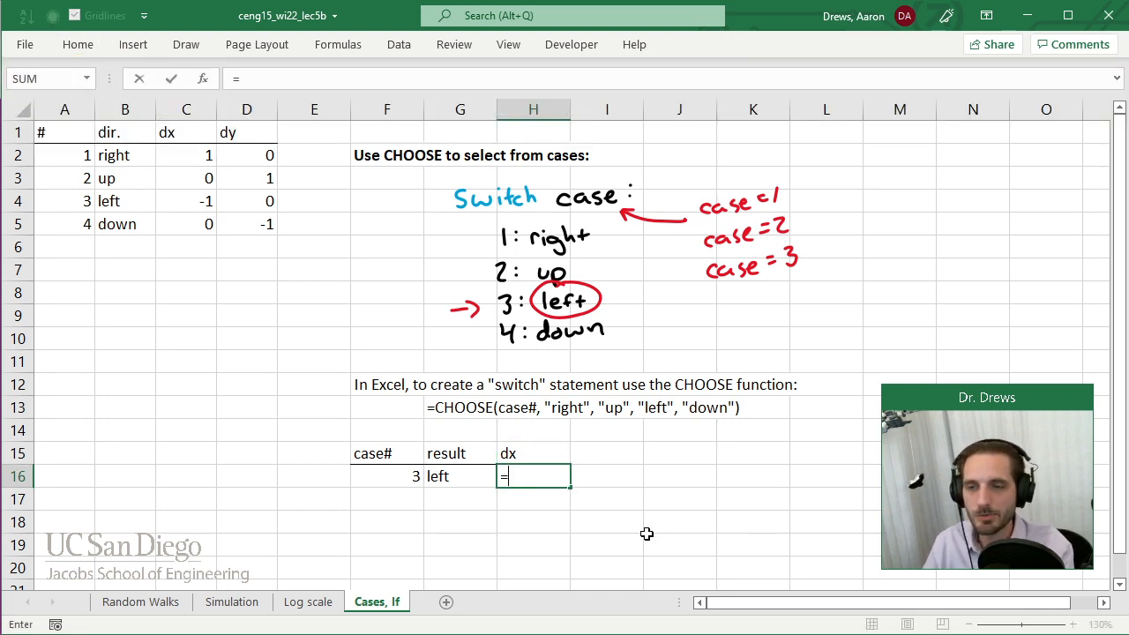
{"action": "key", "text": "Left"}
{"action": "key", "text": "Left"}
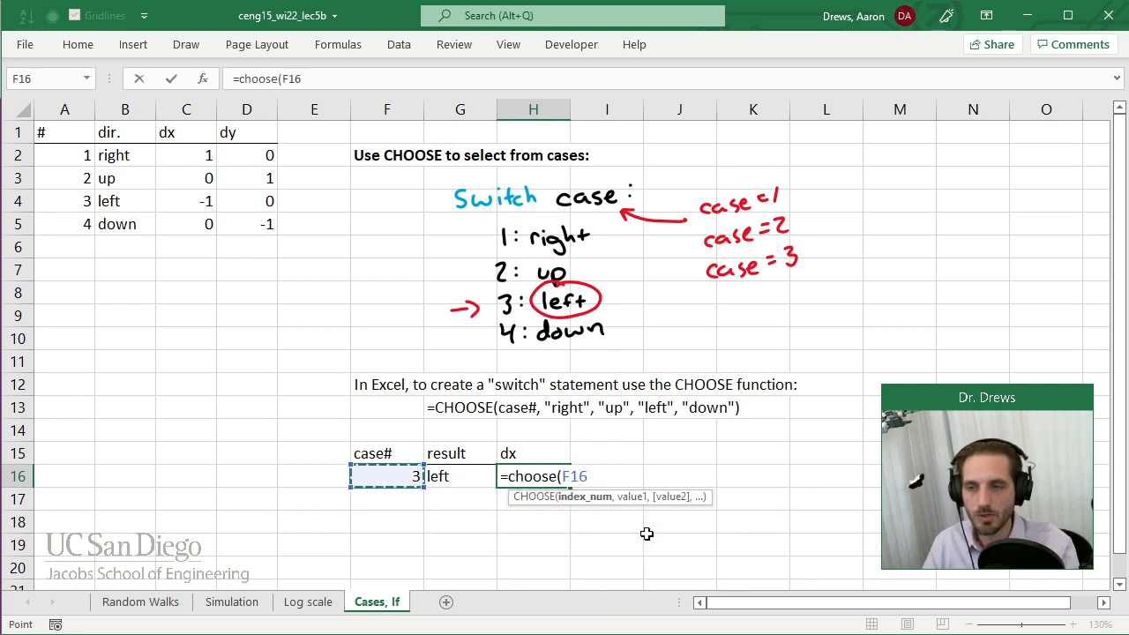
{"action": "type", "text": ","}
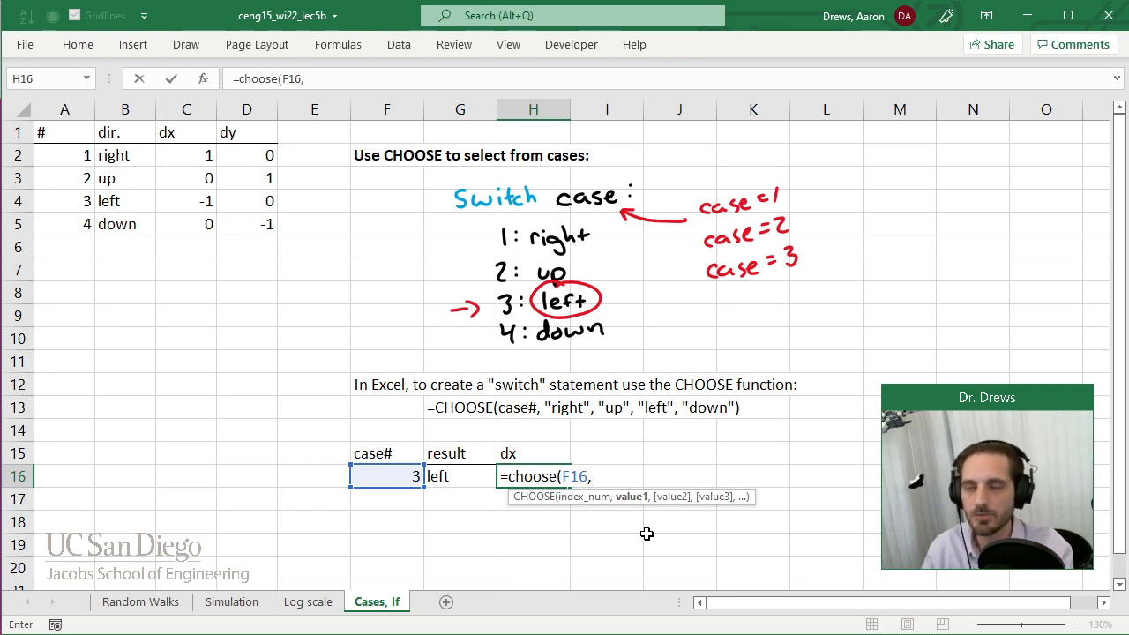
{"action": "type", "text": "1,"}
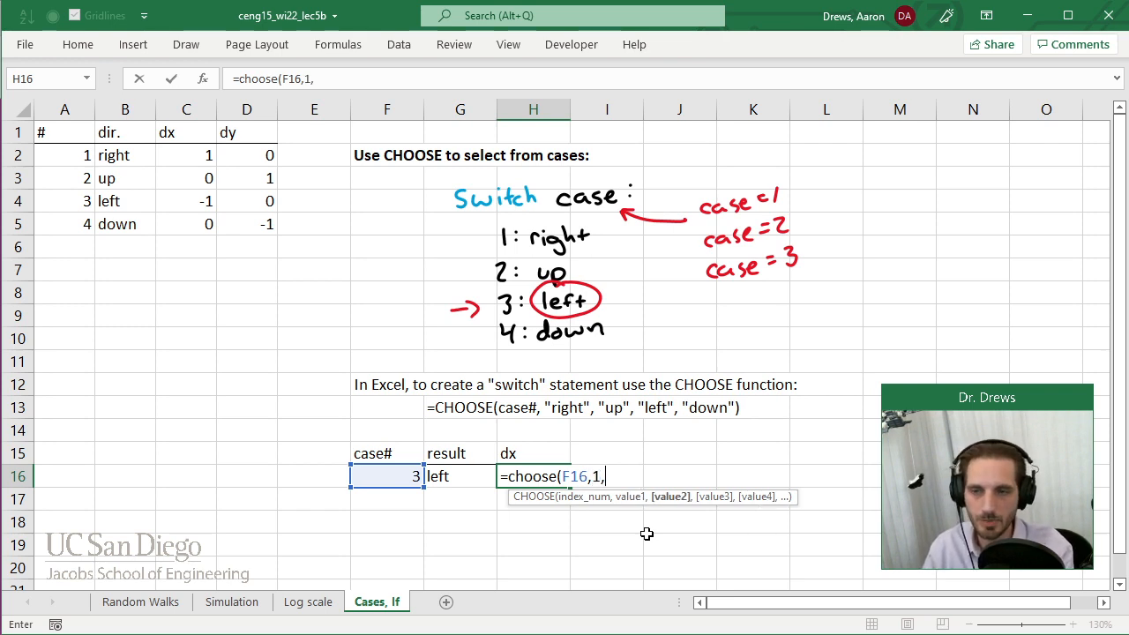
{"action": "type", "text": "0,"}
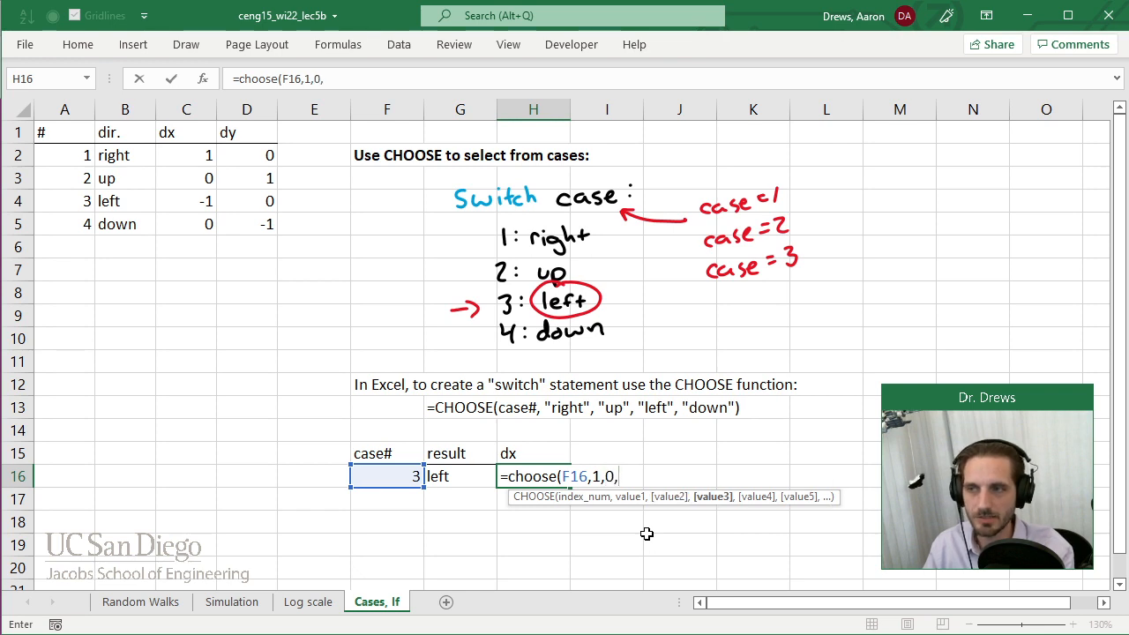
{"action": "type", "text": "-1,0"}
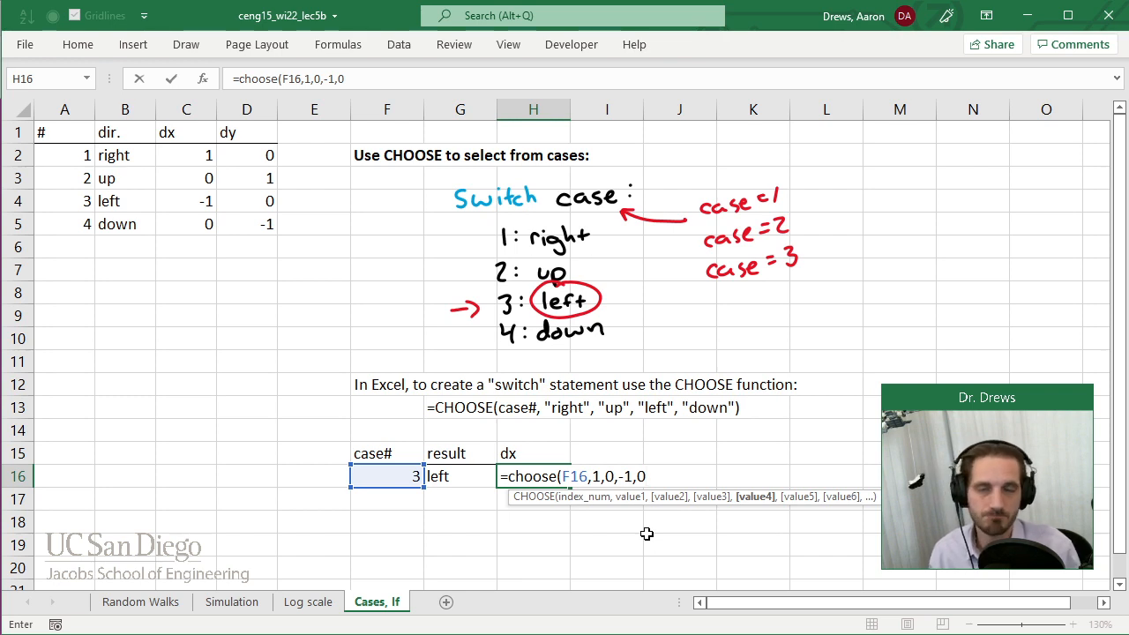
{"action": "type", "text": ")"}
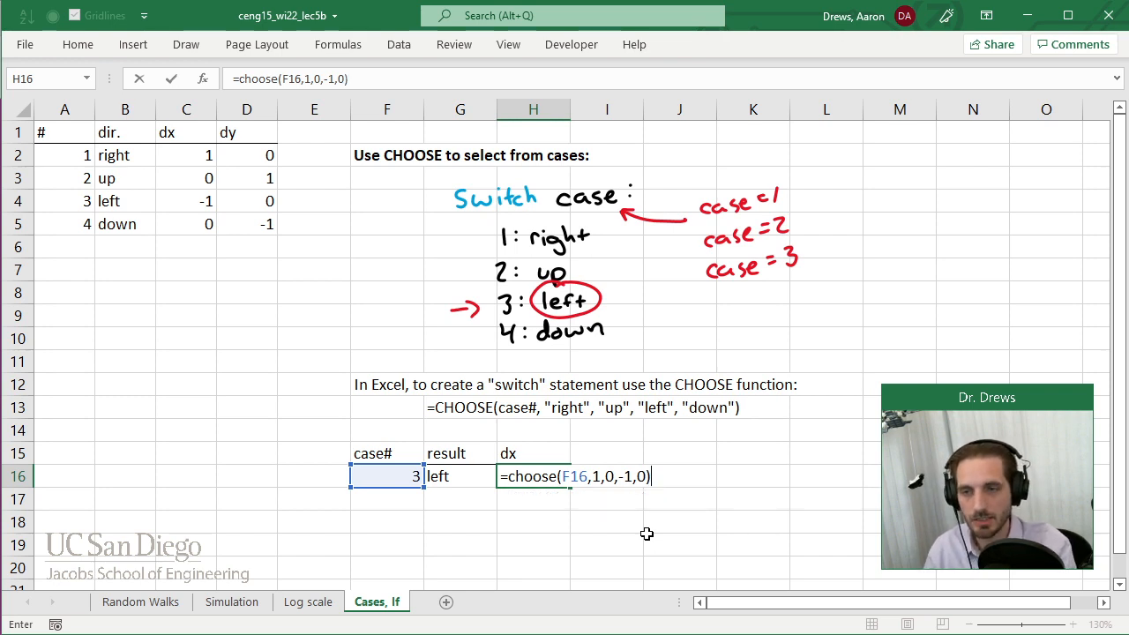
{"action": "key", "text": "Return"}
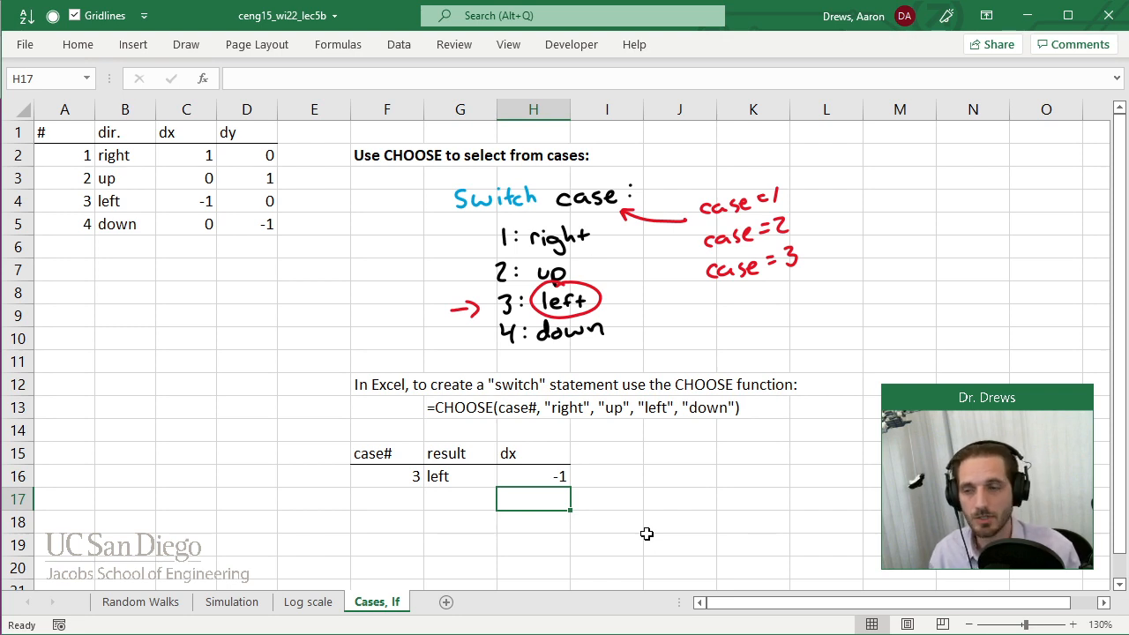
Add the heading "Use an IF statement to select based on a criteria:" in cell F18.
{"action": "left_click", "coordinate": [362, 526]}
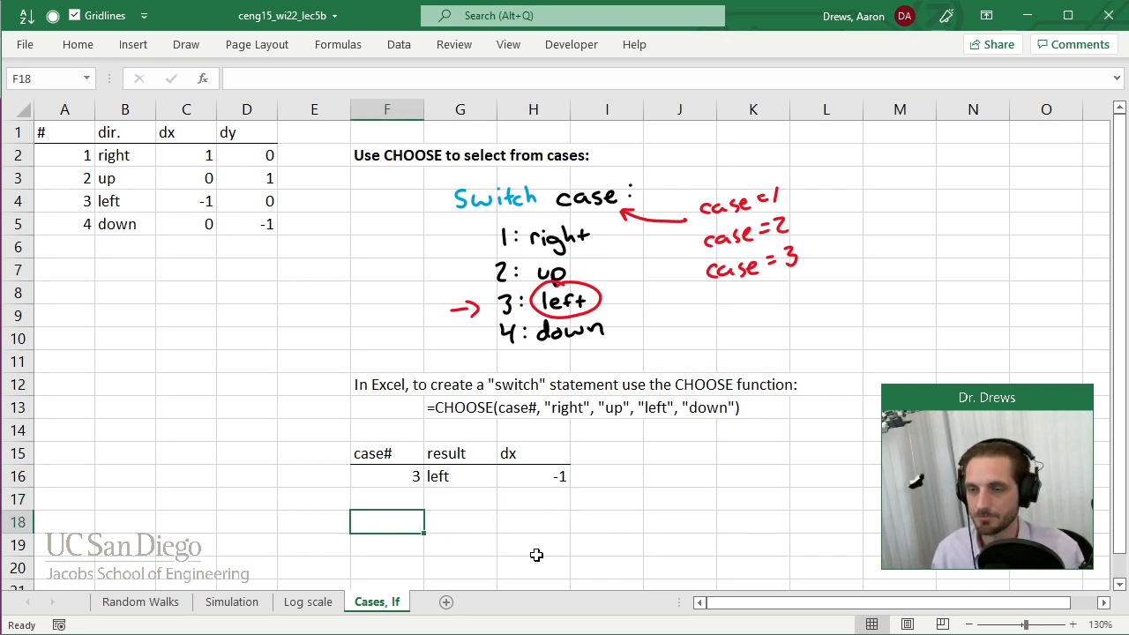
{"action": "type", "text": "Us"}
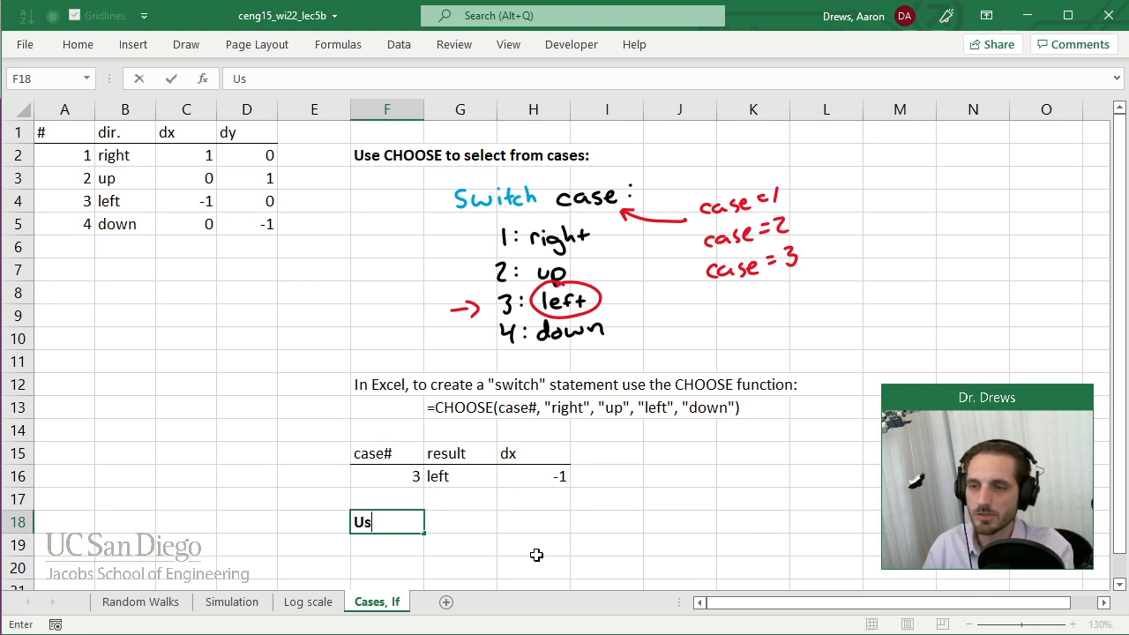
{"action": "type", "text": "e and"}
{"action": "key", "text": "BackSpace"}
{"action": "type", "text": "IF staem"}
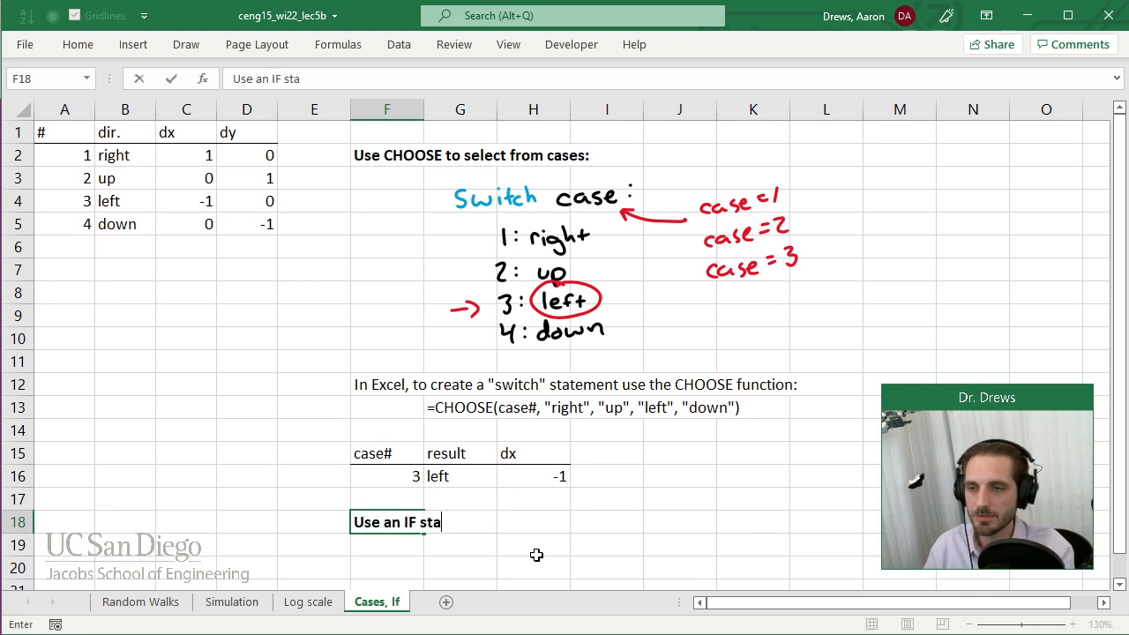
{"action": "key", "text": "BackSpace"}
{"action": "key", "text": "BackSpace"}
{"action": "key", "text": "BackSpace"}
{"action": "type", "text": "atem"}
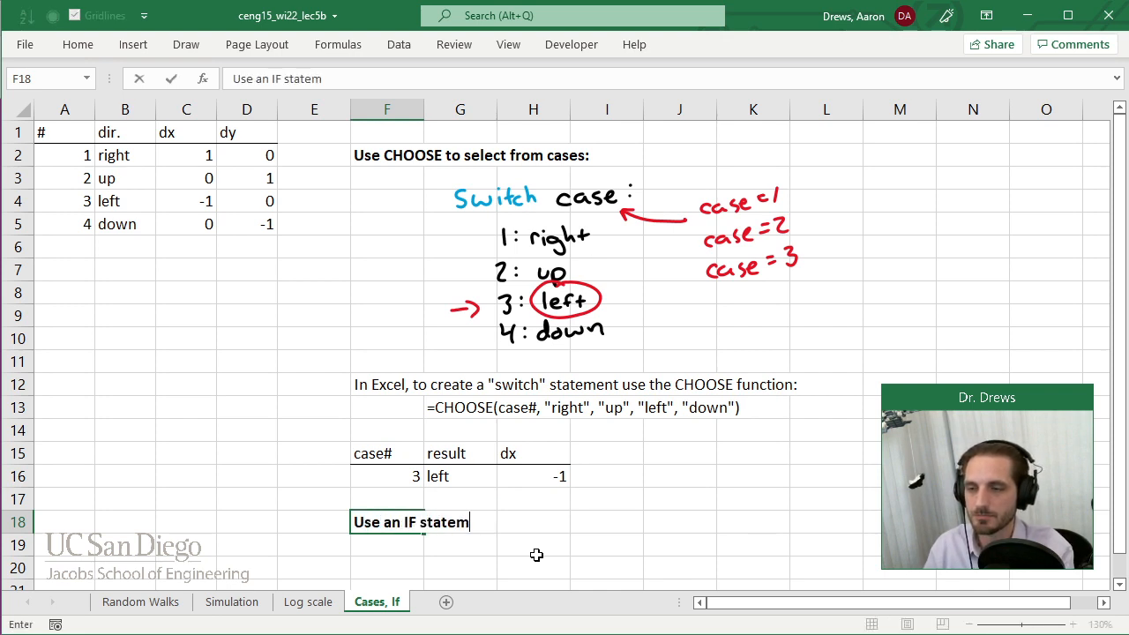
{"action": "type", "text": "ent to select "}
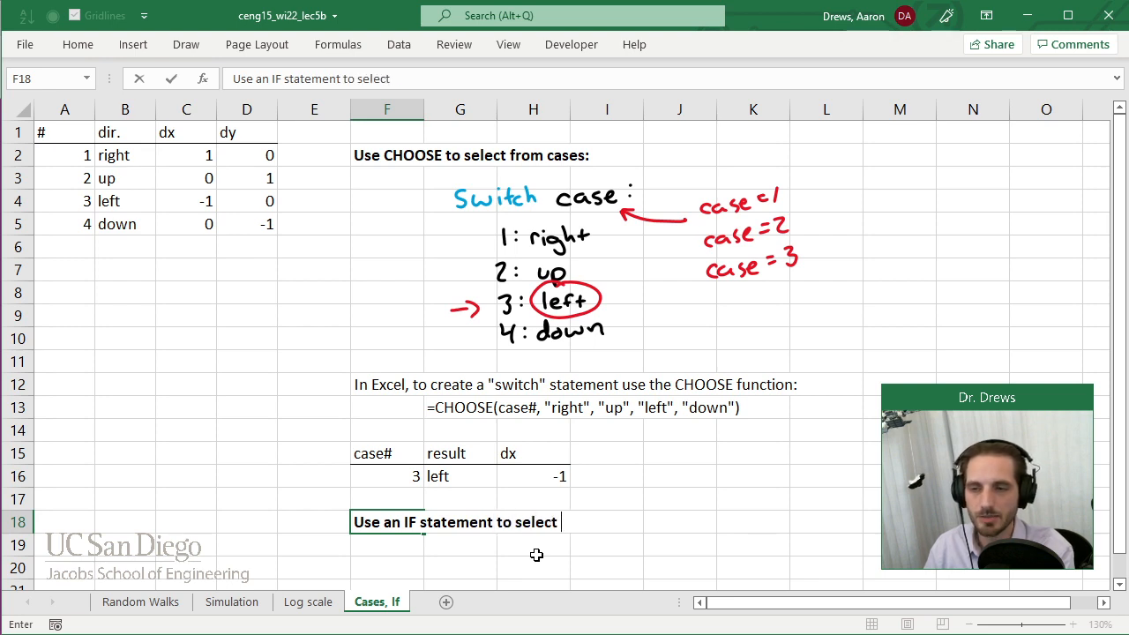
{"action": "type", "text": "based on a criteria:"}
{"action": "key", "text": "Return"}
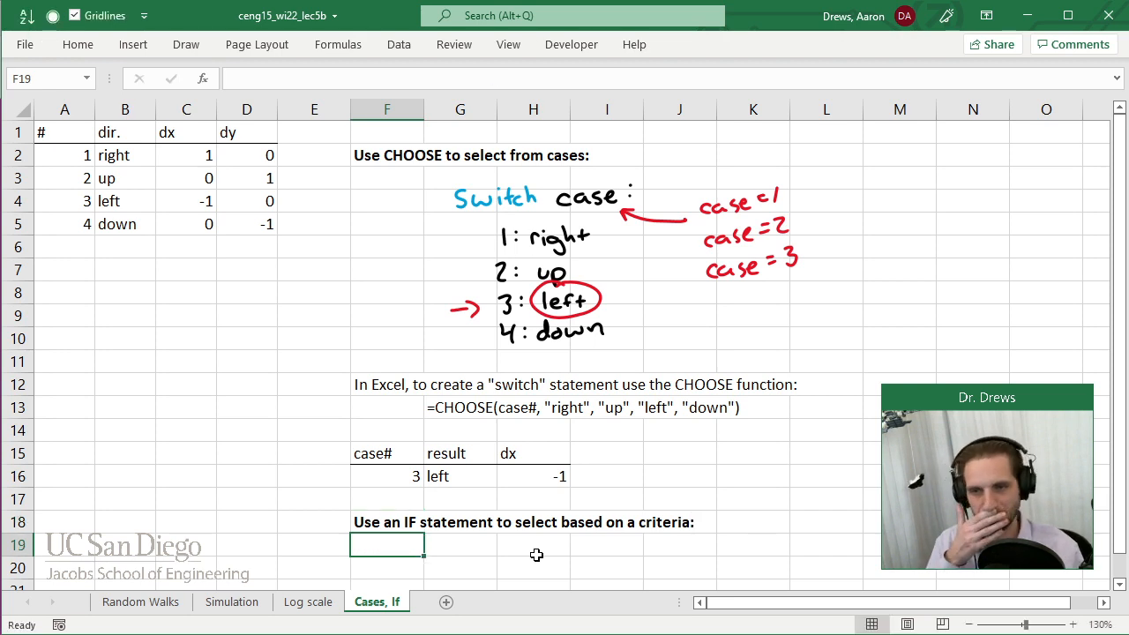
Replace the word "criteria" with "comparison" in the F18 heading, keeping the colon at its end.
{"action": "left_click", "coordinate": [374, 516]}
{"action": "left_click", "coordinate": [499, 78]}
{"action": "left_click_drag", "start_coordinate": [499, 78], "coordinate": [457, 78]}
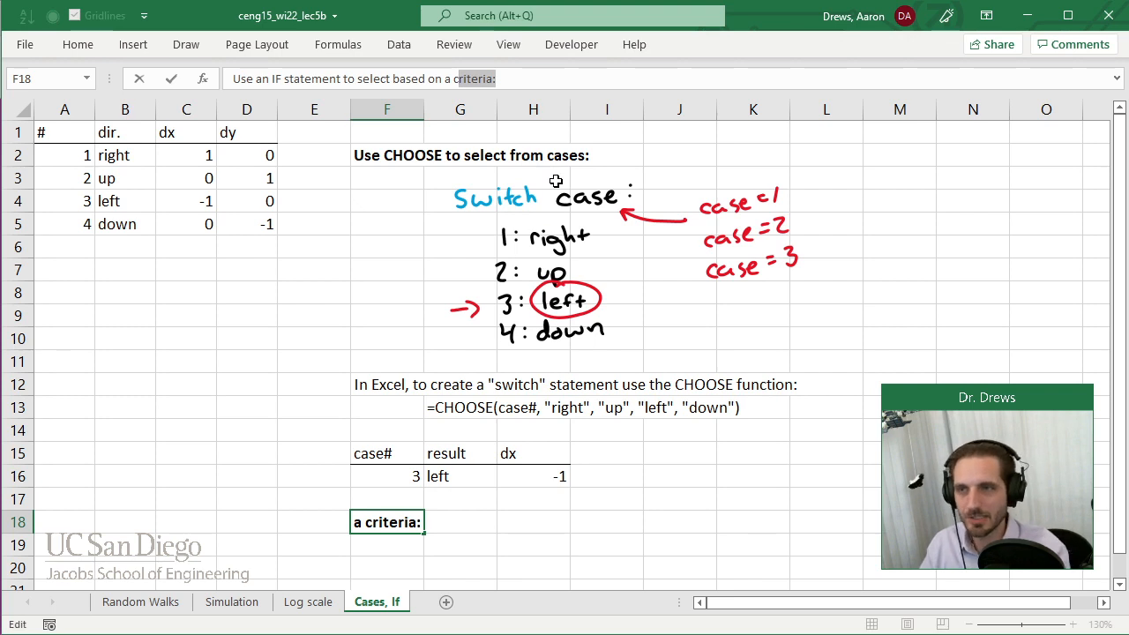
{"action": "type", "text": "comparison:"}
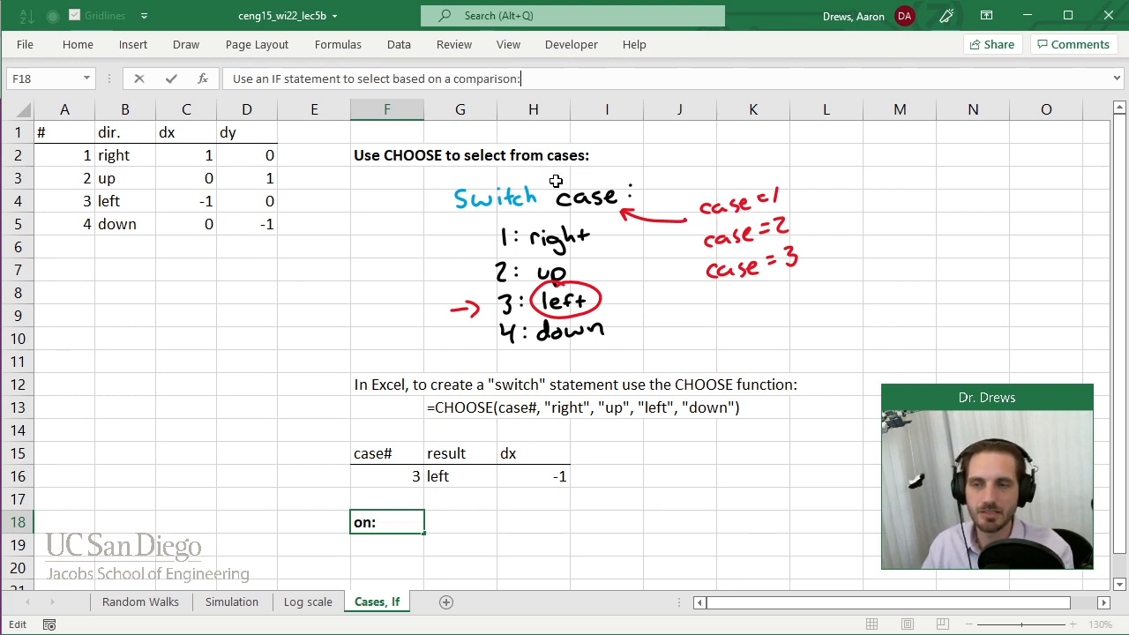
{"action": "key", "text": "Return"}
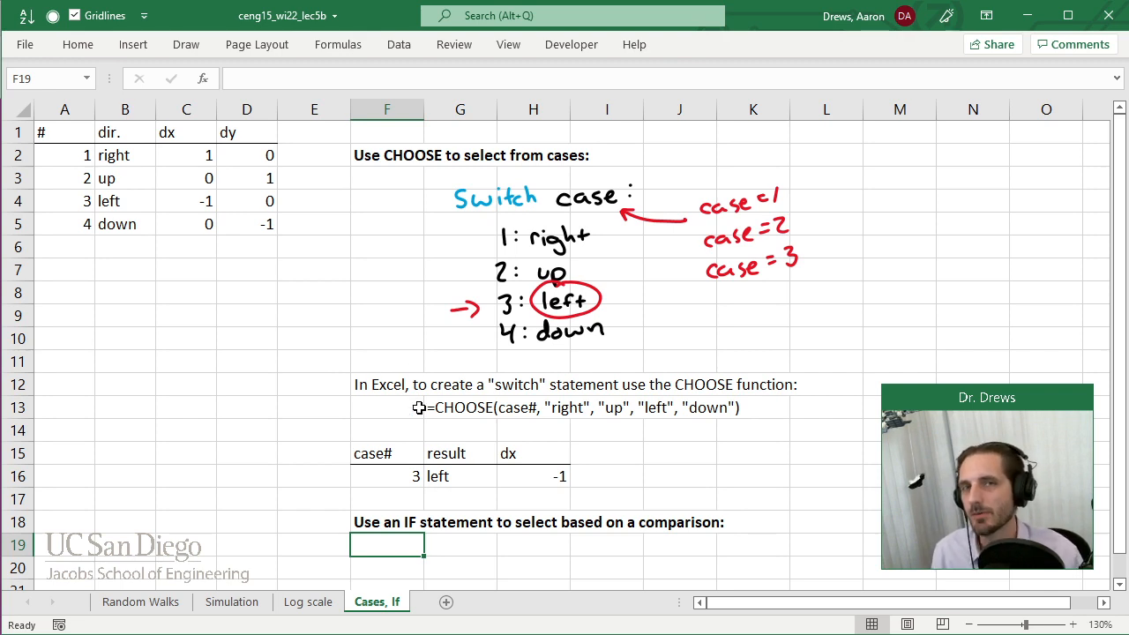
Handwrite "IF(condition, true case, false case)" in black ink beneath the F18 heading, across rows 19 and 20.
{"action": "scroll", "coordinate": [481, 388], "scroll_direction": "down", "scroll_amount": 2}
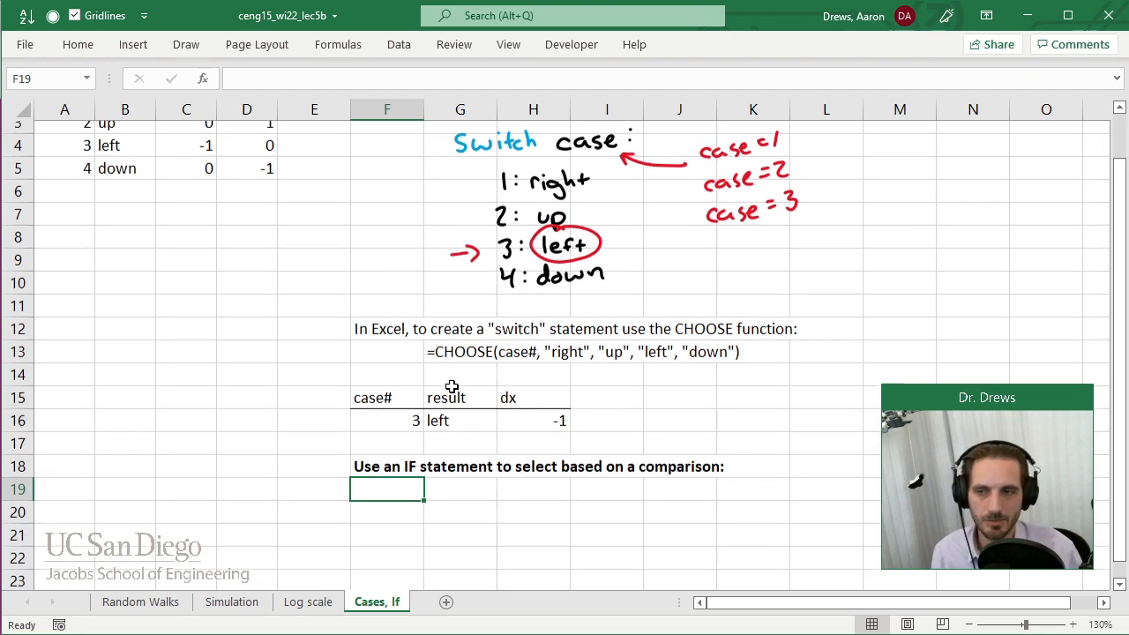
{"action": "left_click", "coordinate": [418, 426]}
{"action": "left_click", "coordinate": [457, 430]}
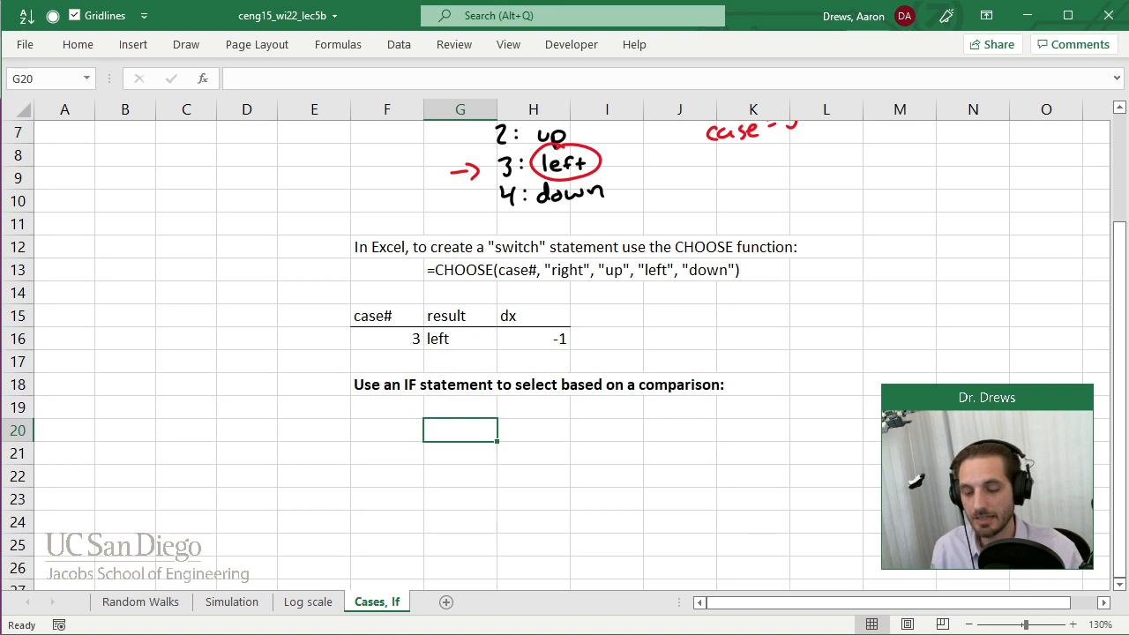
{"action": "key", "text": "Left"}
{"action": "key", "text": "Left"}
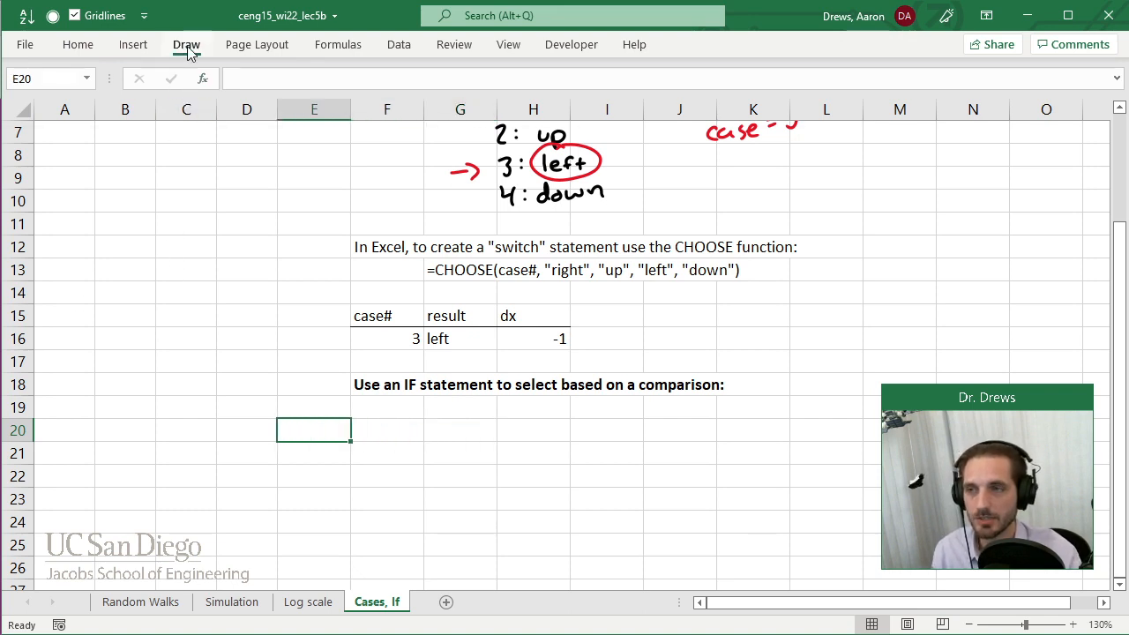
{"action": "left_click", "coordinate": [185, 44]}
{"action": "left_click", "coordinate": [157, 84]}
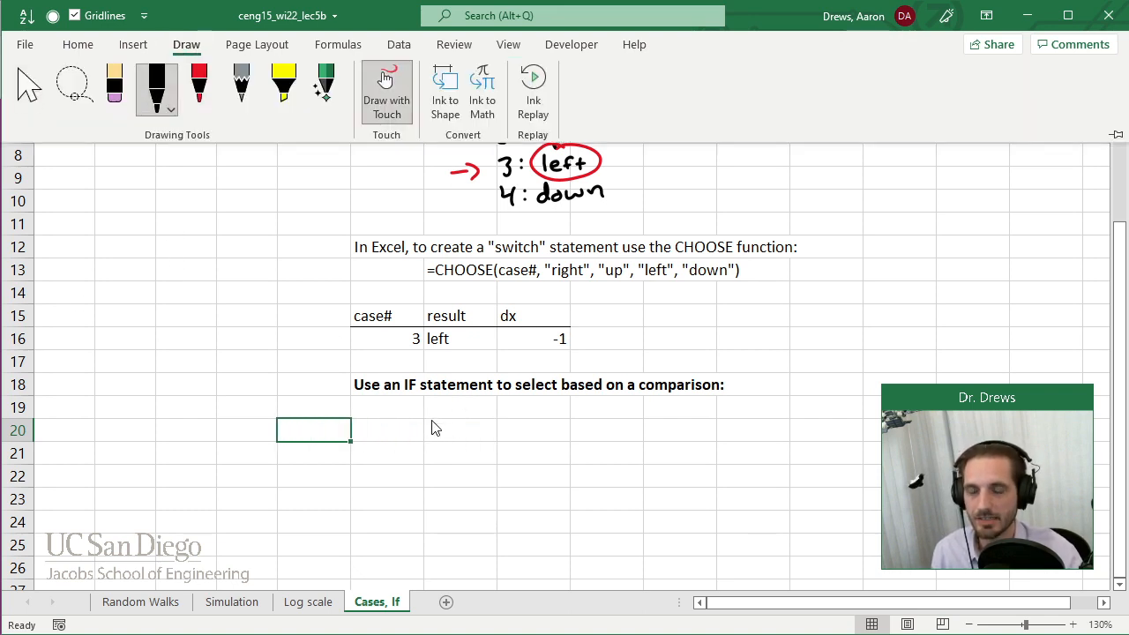
{"action": "mouse_move", "coordinate": [460, 420]}
{"action": "left_mouse_down"}
{"action": "mouse_move", "coordinate": [492, 430]}
{"action": "mouse_move", "coordinate": [502, 450]}
{"action": "mouse_move", "coordinate": [549, 435]}
{"action": "mouse_move", "coordinate": [591, 444]}
{"action": "mouse_move", "coordinate": [608, 424]}
{"action": "mouse_move", "coordinate": [650, 446]}
{"action": "left_mouse_up"}
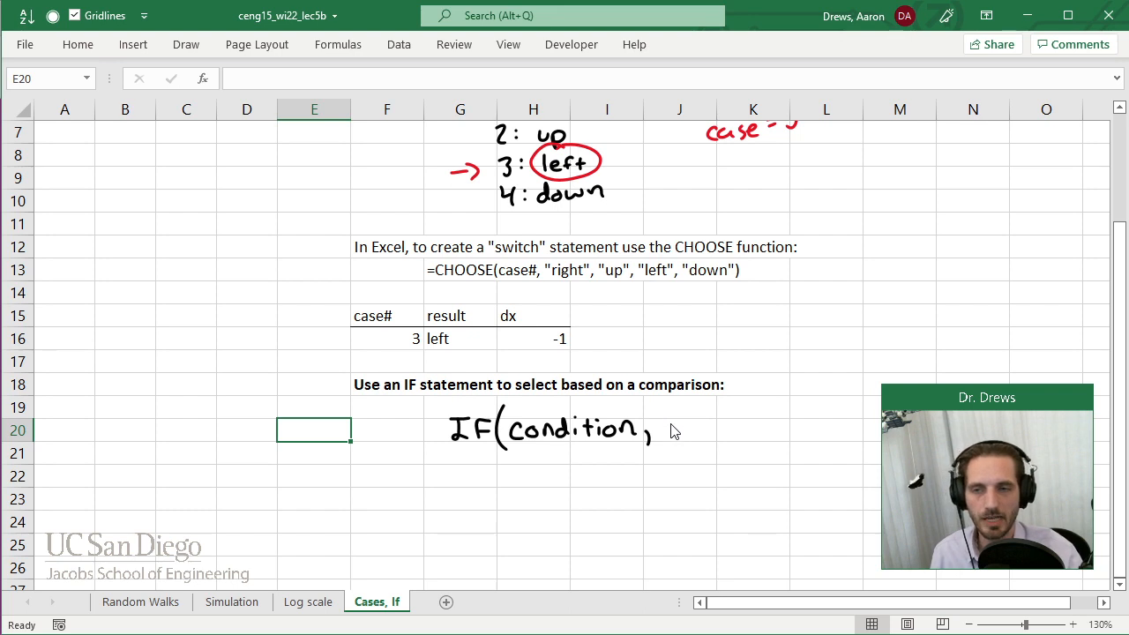
{"action": "mouse_move", "coordinate": [674, 404]}
{"action": "left_mouse_down"}
{"action": "mouse_move", "coordinate": [673, 421]}
{"action": "mouse_move", "coordinate": [686, 409]}
{"action": "mouse_move", "coordinate": [714, 414]}
{"action": "mouse_move", "coordinate": [680, 439]}
{"action": "mouse_move", "coordinate": [734, 443]}
{"action": "left_mouse_up"}
{"action": "mouse_move", "coordinate": [759, 396]}
{"action": "left_mouse_down"}
{"action": "mouse_move", "coordinate": [765, 408]}
{"action": "mouse_move", "coordinate": [807, 411]}
{"action": "mouse_move", "coordinate": [769, 439]}
{"action": "mouse_move", "coordinate": [827, 443]}
{"action": "left_mouse_up"}
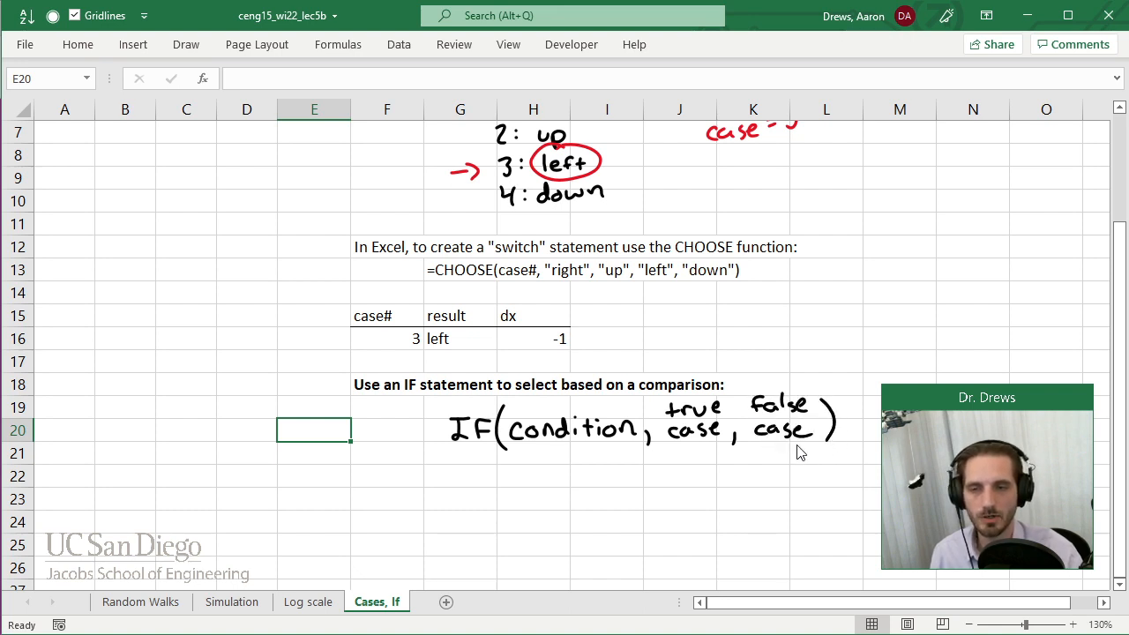
Handwrite the example comparisons x<1, y≥z, =1 and =2 in red ink under the word "condition", and leave drawing mode.
{"action": "left_click", "coordinate": [188, 48]}
{"action": "left_click", "coordinate": [200, 89]}
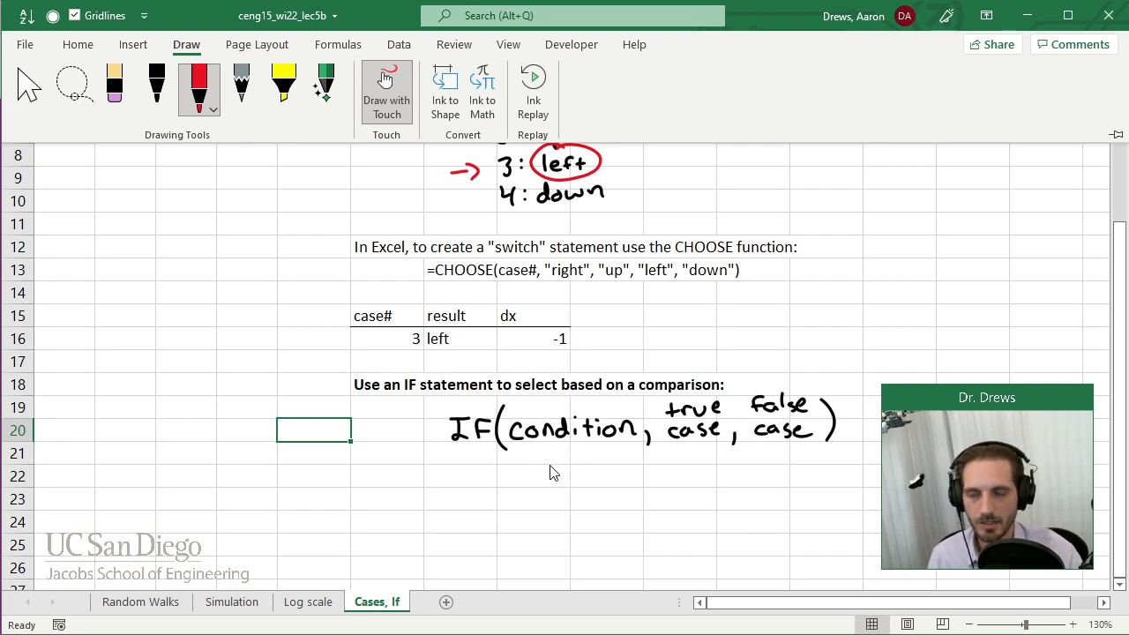
{"action": "mouse_move", "coordinate": [548, 459]}
{"action": "left_mouse_down"}
{"action": "mouse_move", "coordinate": [559, 472]}
{"action": "mouse_move", "coordinate": [548, 472]}
{"action": "mouse_move", "coordinate": [586, 468]}
{"action": "mouse_move", "coordinate": [552, 501]}
{"action": "left_mouse_up"}
{"action": "mouse_move", "coordinate": [559, 489]}
{"action": "left_mouse_down"}
{"action": "mouse_move", "coordinate": [553, 510]}
{"action": "mouse_move", "coordinate": [570, 491]}
{"action": "mouse_move", "coordinate": [604, 496]}
{"action": "left_mouse_up"}
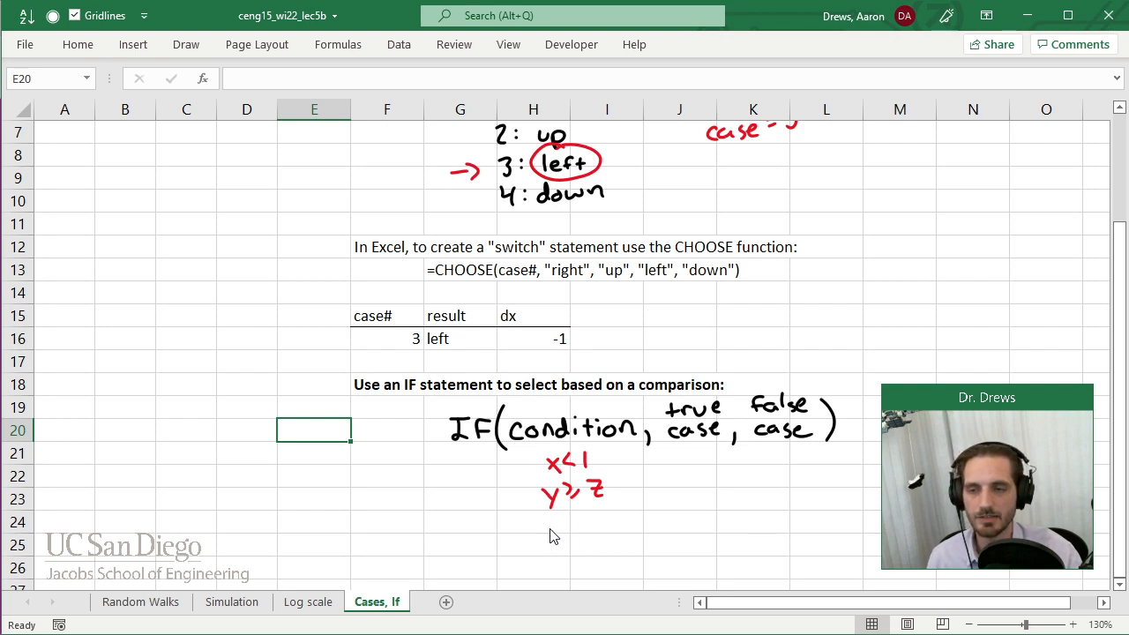
{"action": "mouse_move", "coordinate": [542, 522]}
{"action": "left_mouse_down"}
{"action": "mouse_move", "coordinate": [569, 533]}
{"action": "mouse_move", "coordinate": [555, 542]}
{"action": "left_mouse_up"}
{"action": "left_click_drag", "start_coordinate": [545, 550], "coordinate": [576, 554]}
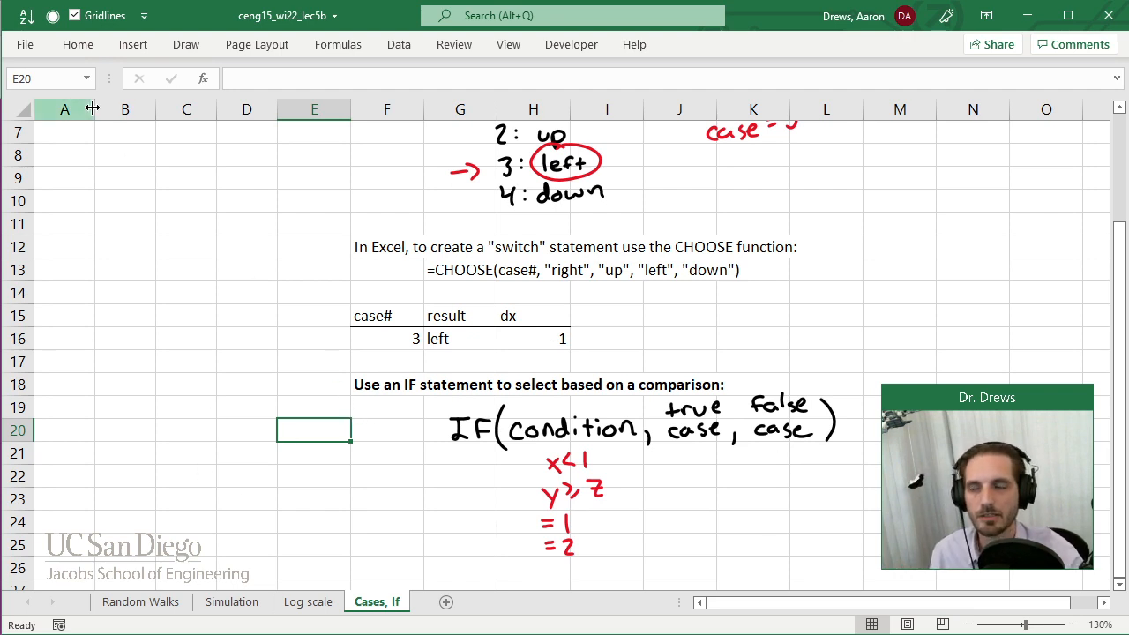
{"action": "left_click", "coordinate": [186, 44]}
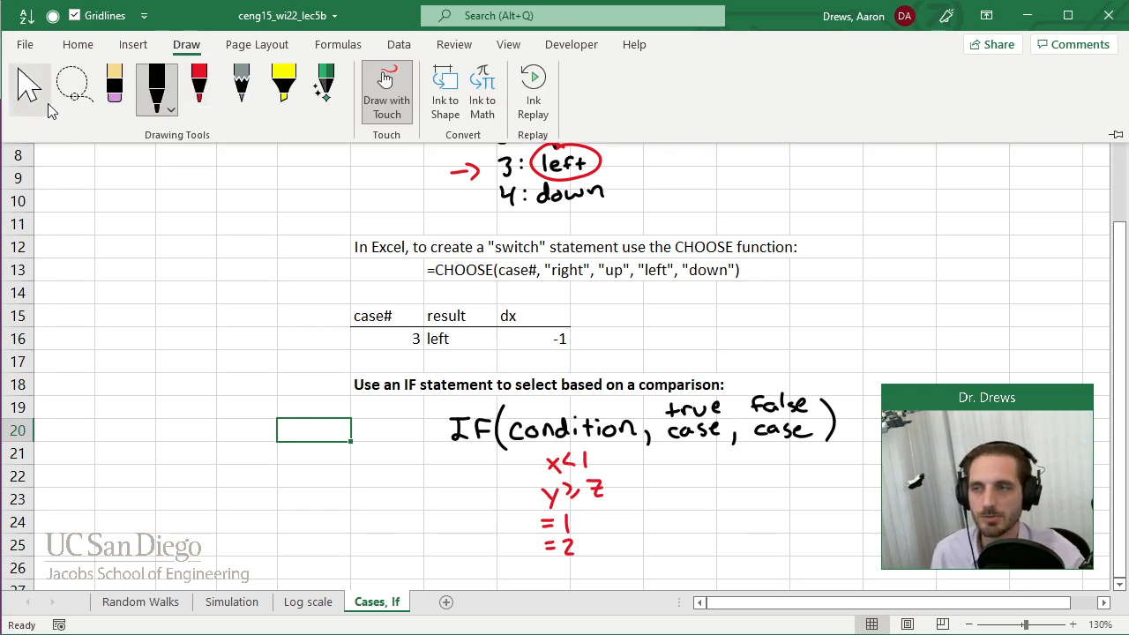
{"action": "left_click", "coordinate": [366, 533]}
{"action": "left_click", "coordinate": [303, 386]}
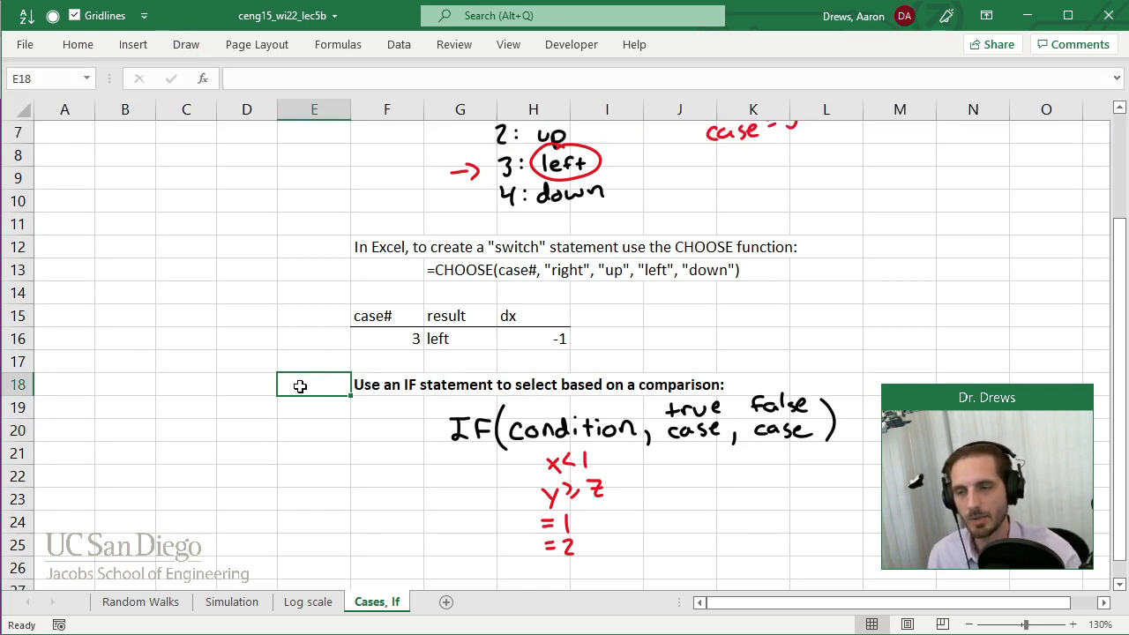
Copy the case# and result cells F15:G16 and paste them at F28, below the handwritten IF notes.
{"action": "left_click", "coordinate": [390, 514]}
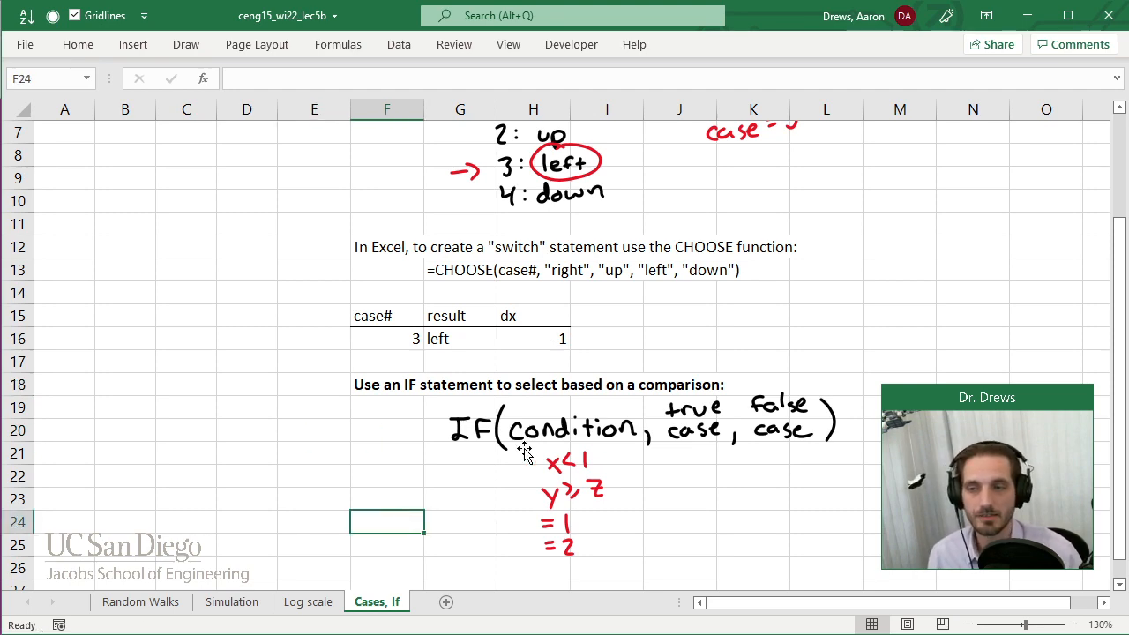
{"action": "scroll", "coordinate": [554, 444], "scroll_direction": "down", "scroll_amount": 2}
{"action": "left_click", "coordinate": [375, 457]}
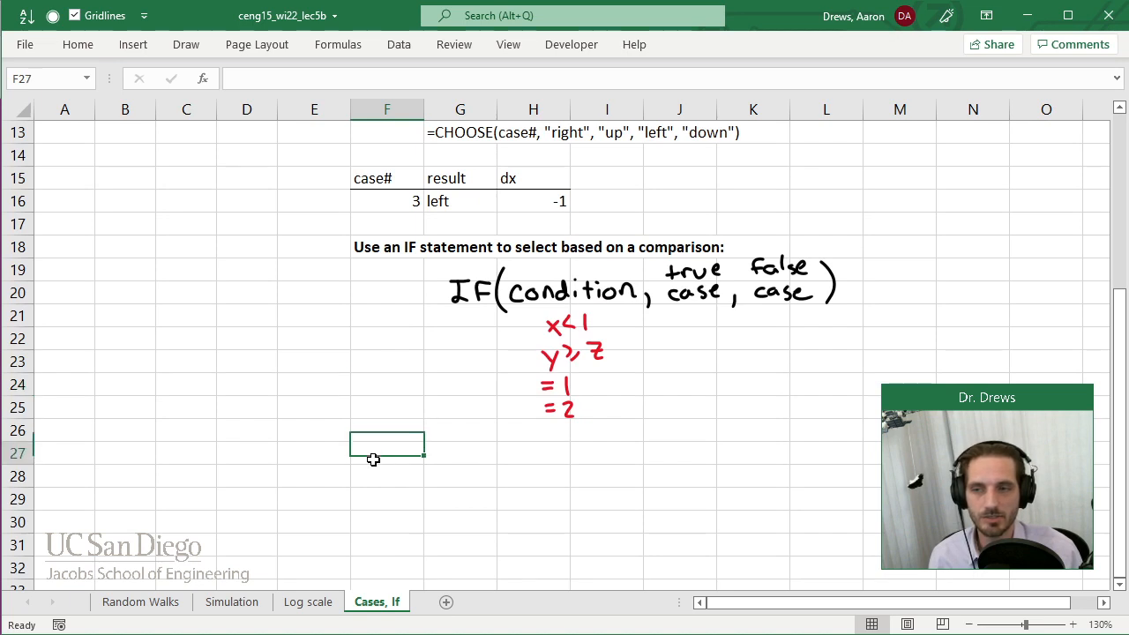
{"action": "left_click", "coordinate": [381, 177]}
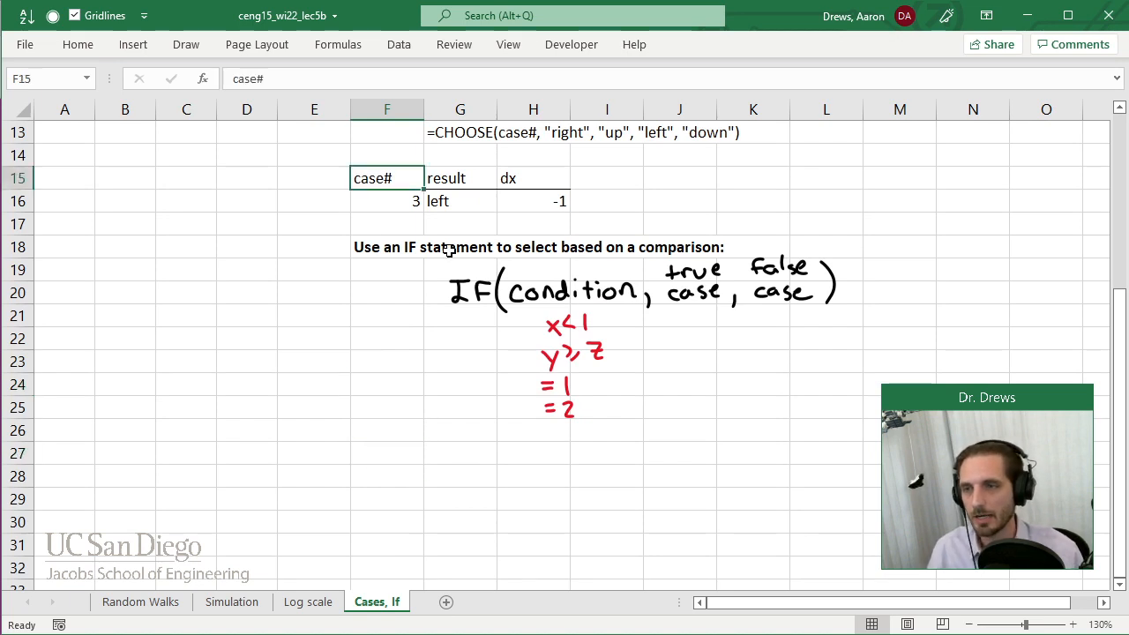
{"action": "left_click_drag", "start_coordinate": [385, 183], "coordinate": [444, 202]}
{"action": "key", "text": "ctrl+c"}
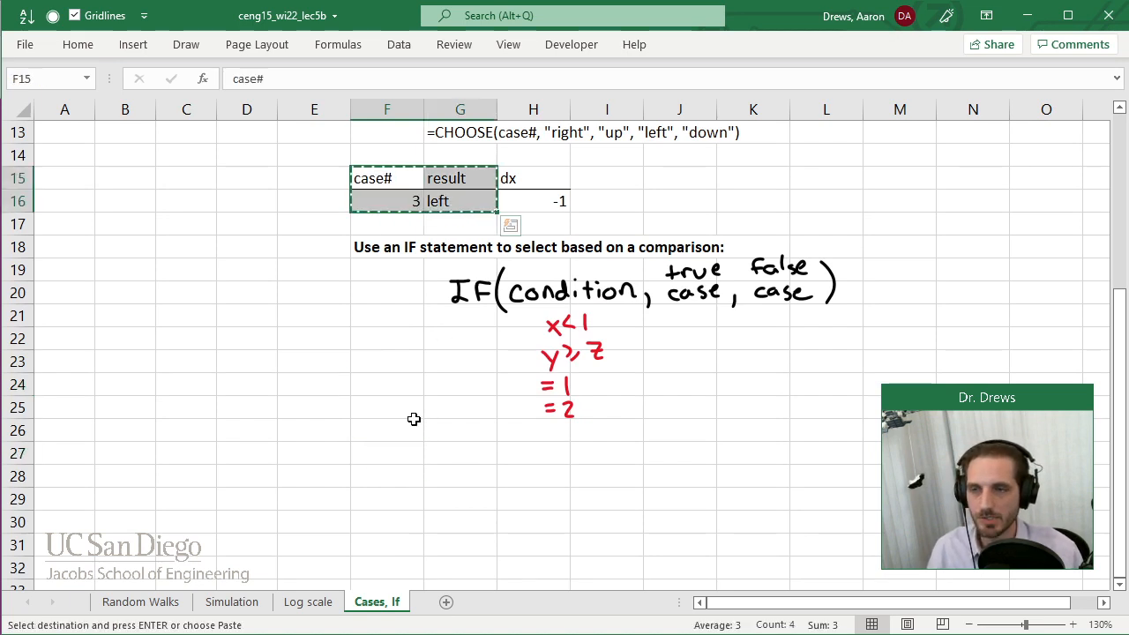
{"action": "left_click", "coordinate": [394, 494]}
{"action": "left_click", "coordinate": [391, 476]}
{"action": "key", "text": "ctrl+v"}
Clear the copied result from cell G29, and select the case# header above it in F28.
{"action": "left_click", "coordinate": [447, 499]}
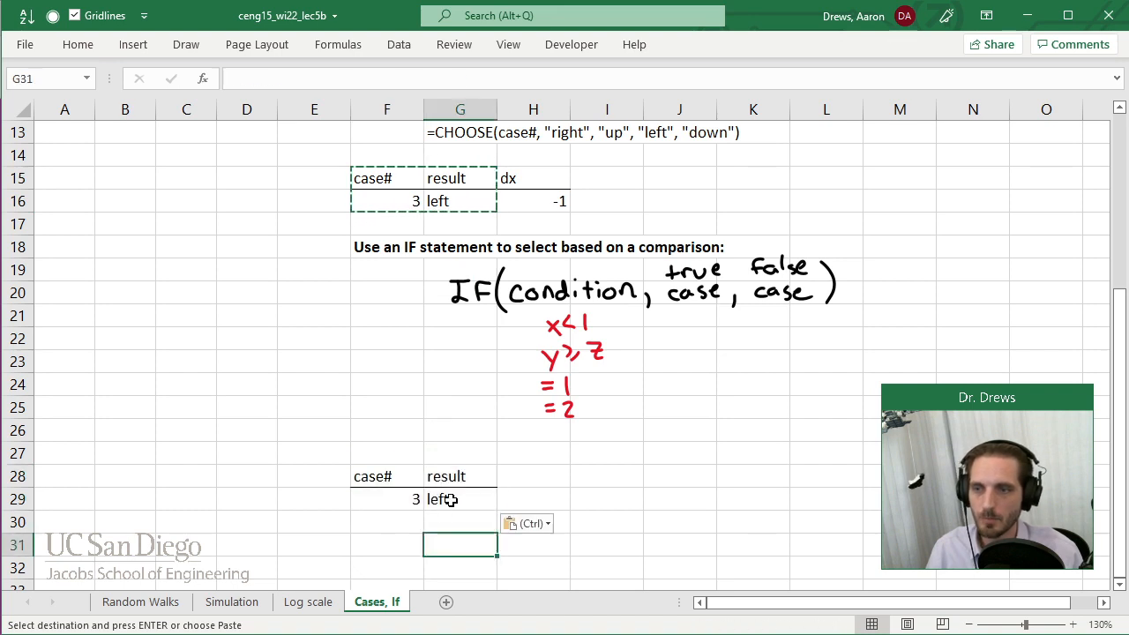
{"action": "key", "text": "Delete"}
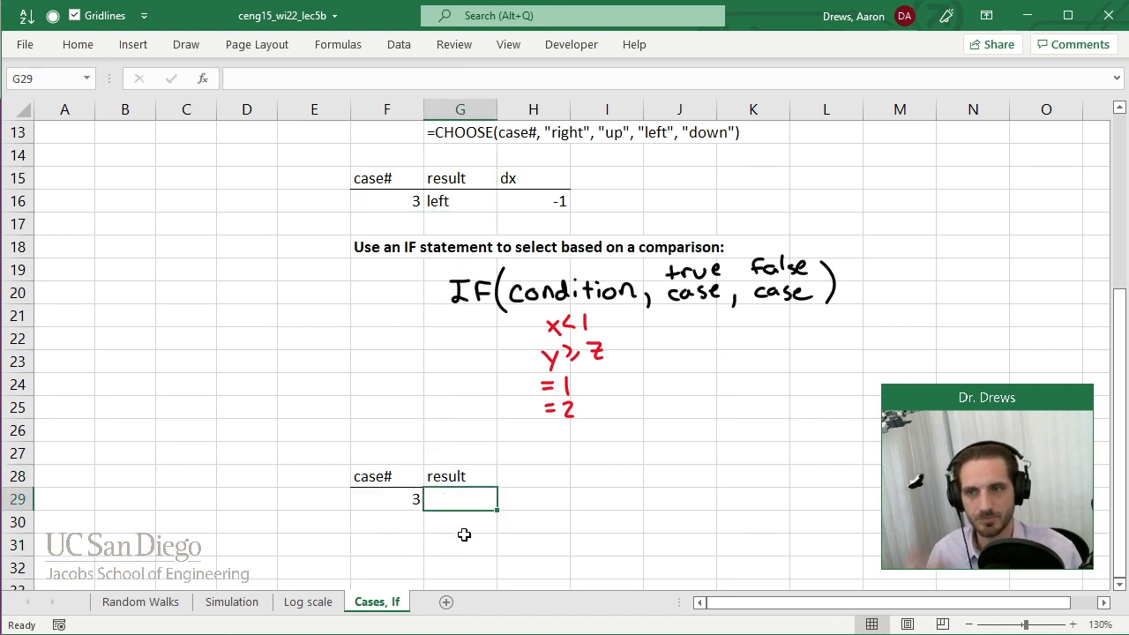
{"action": "left_click", "coordinate": [384, 477]}
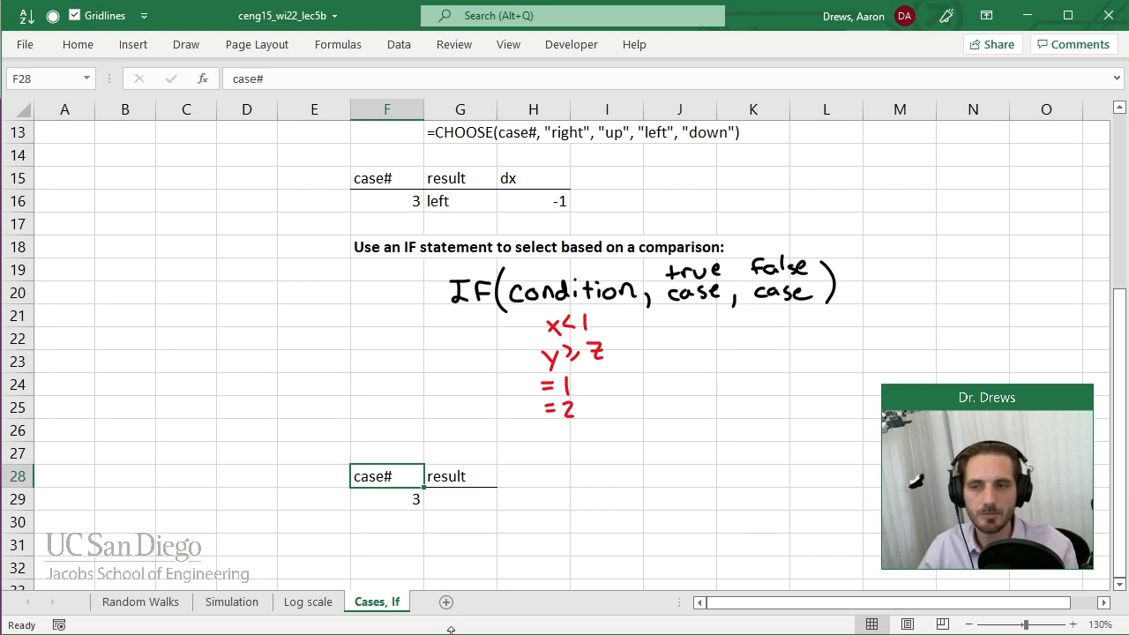
Enter the opening of an IF formula in result cell G29 that tests F29=1, leaving the outcomes empty.
{"action": "key", "text": "Down"}
{"action": "key", "text": "Right"}
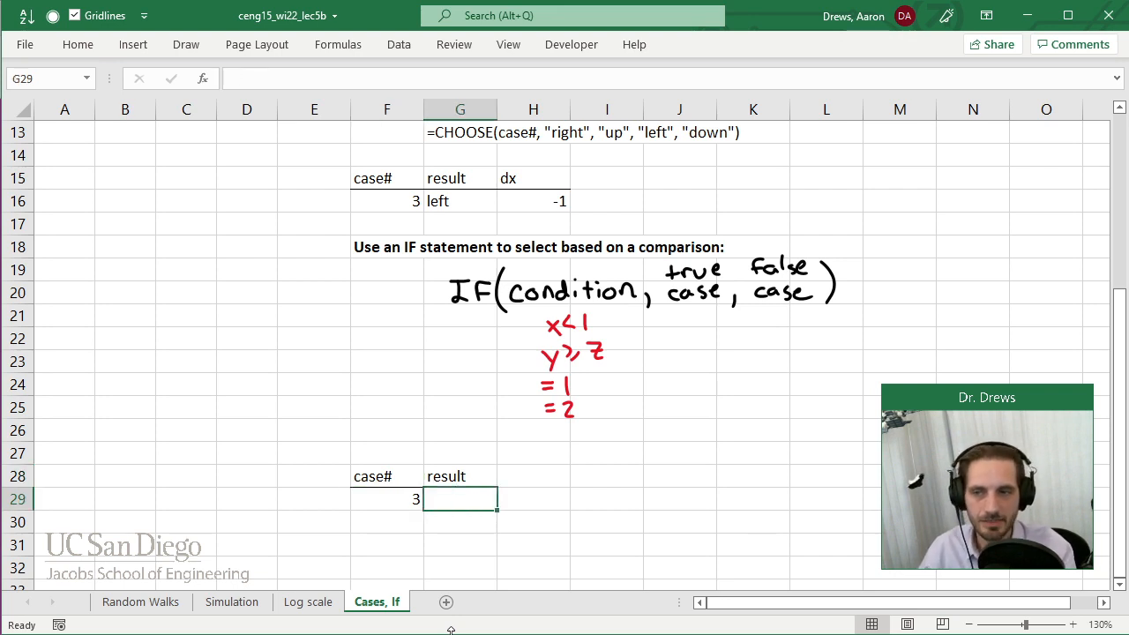
{"action": "type", "text": "=if("}
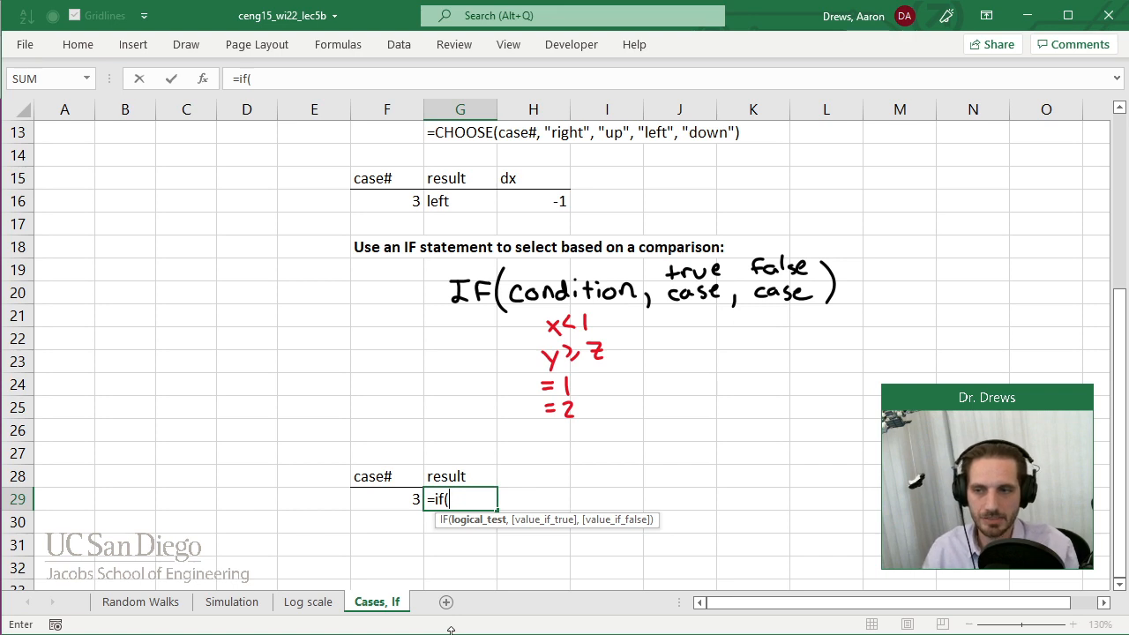
{"action": "key", "text": "Left"}
{"action": "type", "text": "=1,"}
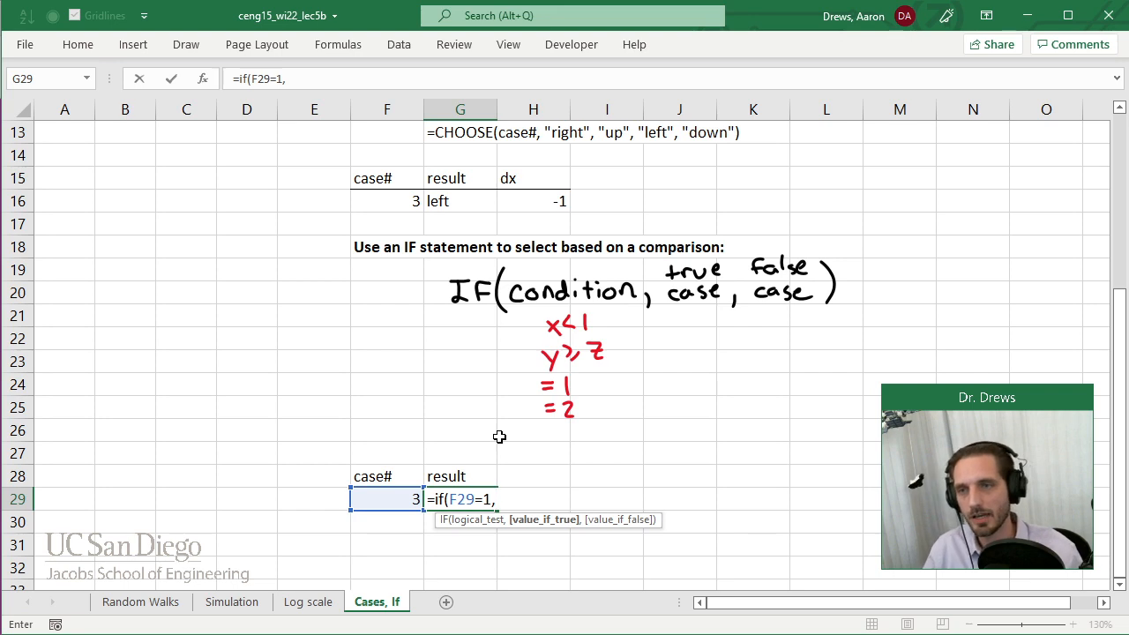
{"action": "key", "text": "shift+Return"}
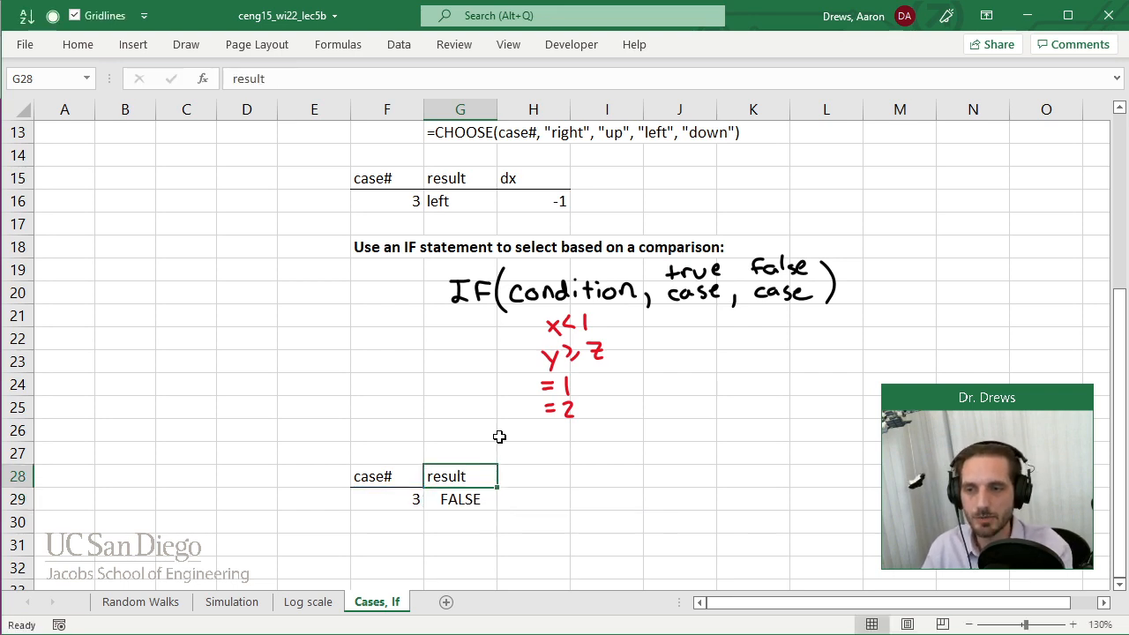
Extend the G29 formula with "right" as the true case and a nested IF that returns "up" when F29=2.
{"action": "key", "text": "Down"}
{"action": "key", "text": "F2"}
{"action": "type", "text": "\"right\","}
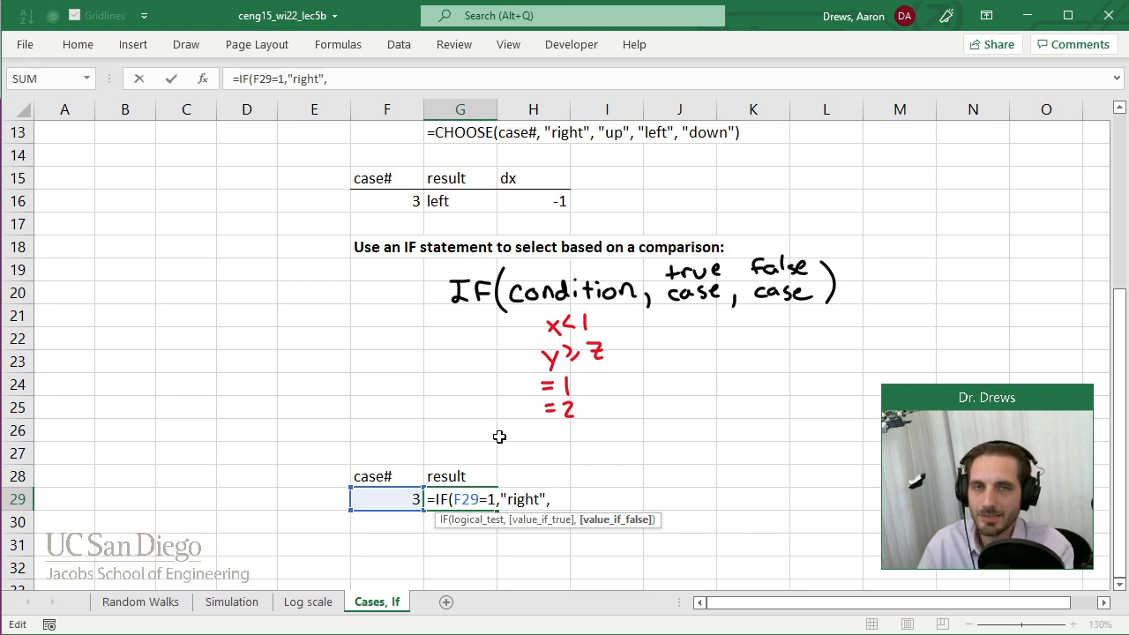
{"action": "type", "text": "if("}
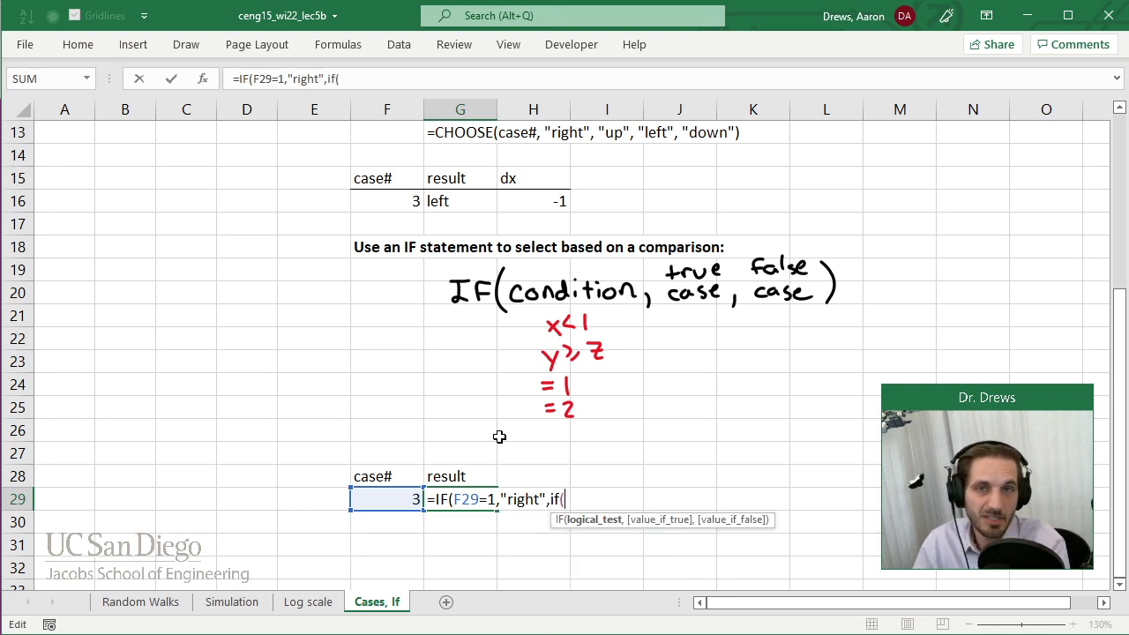
{"action": "type", "text": "F29=2,"}
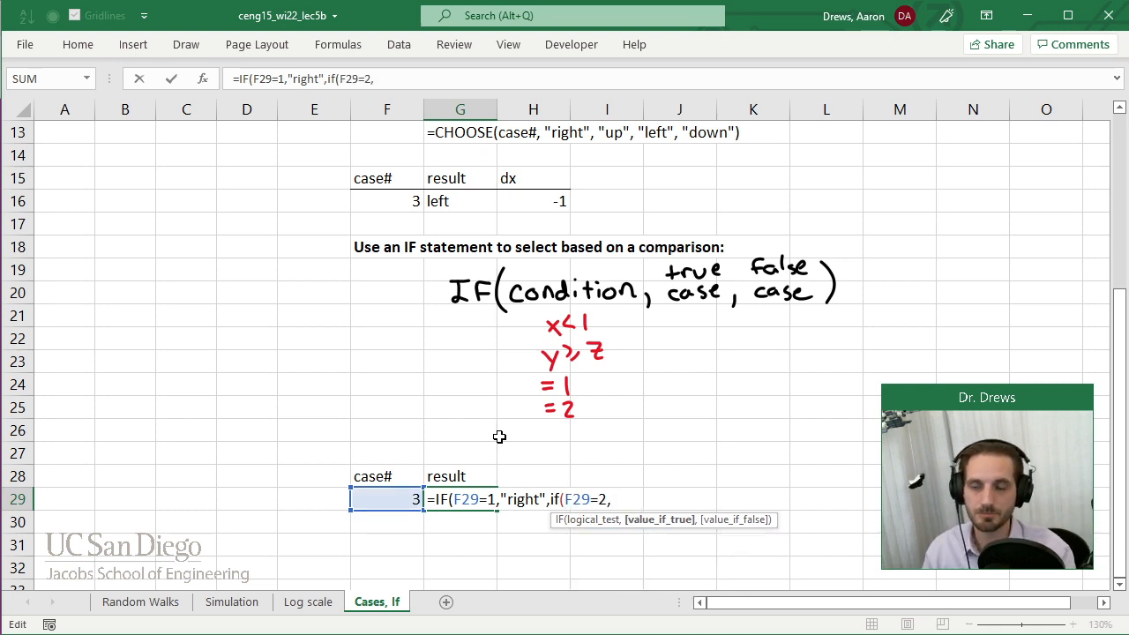
{"action": "type", "text": "\"up\","}
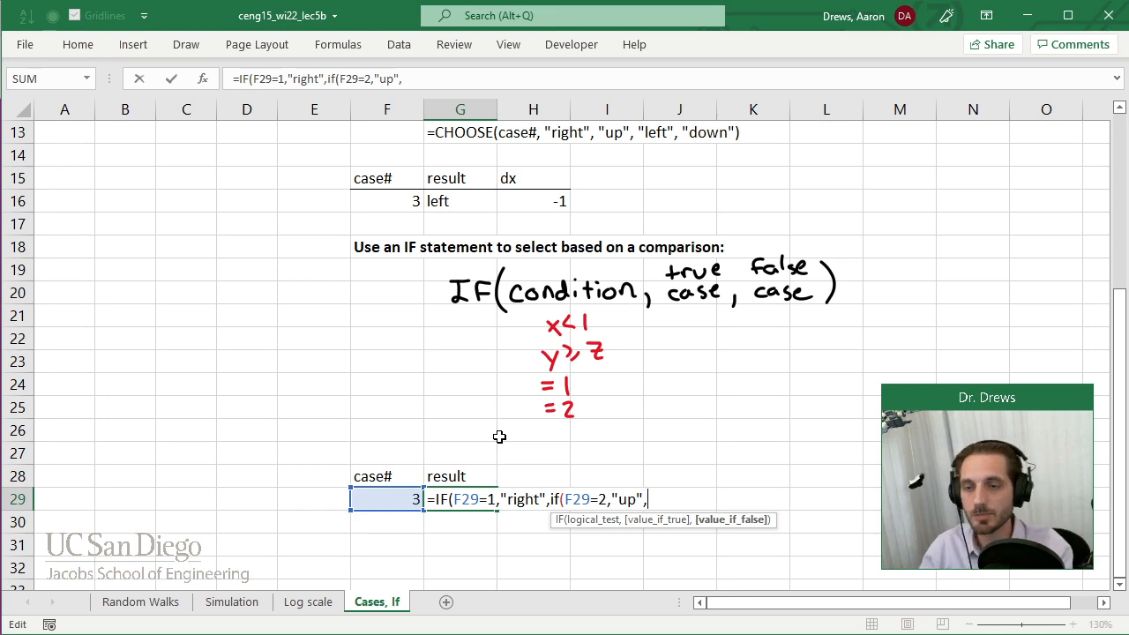
{"action": "type", "text": "if(F29=3"}
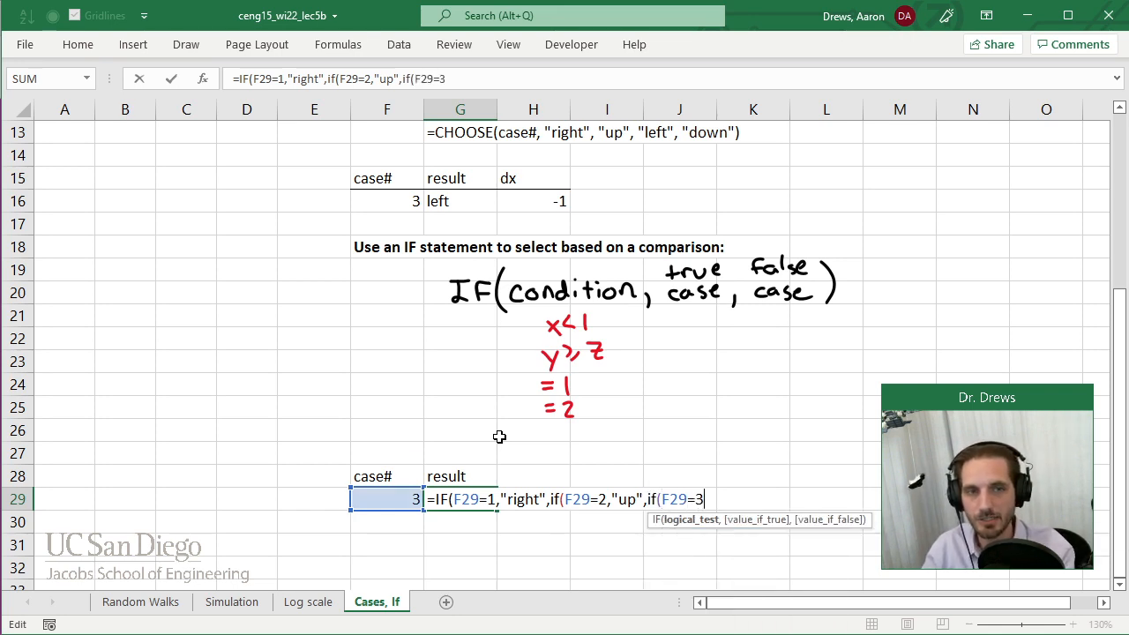
{"action": "type", "text": ","}
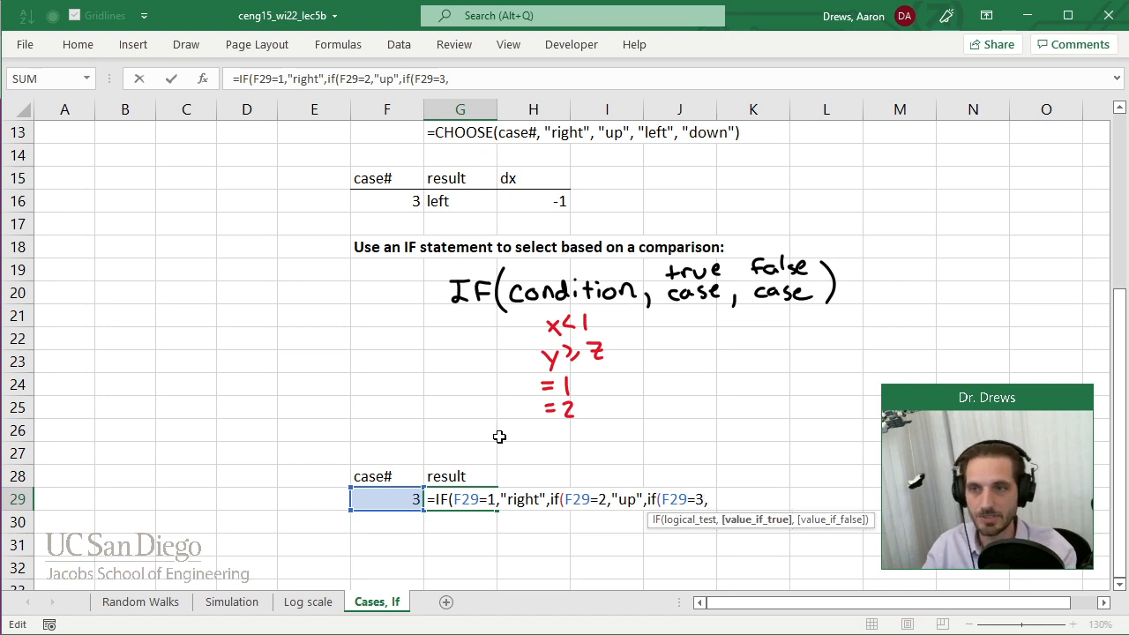
{"action": "type", "text": "\"left\","}
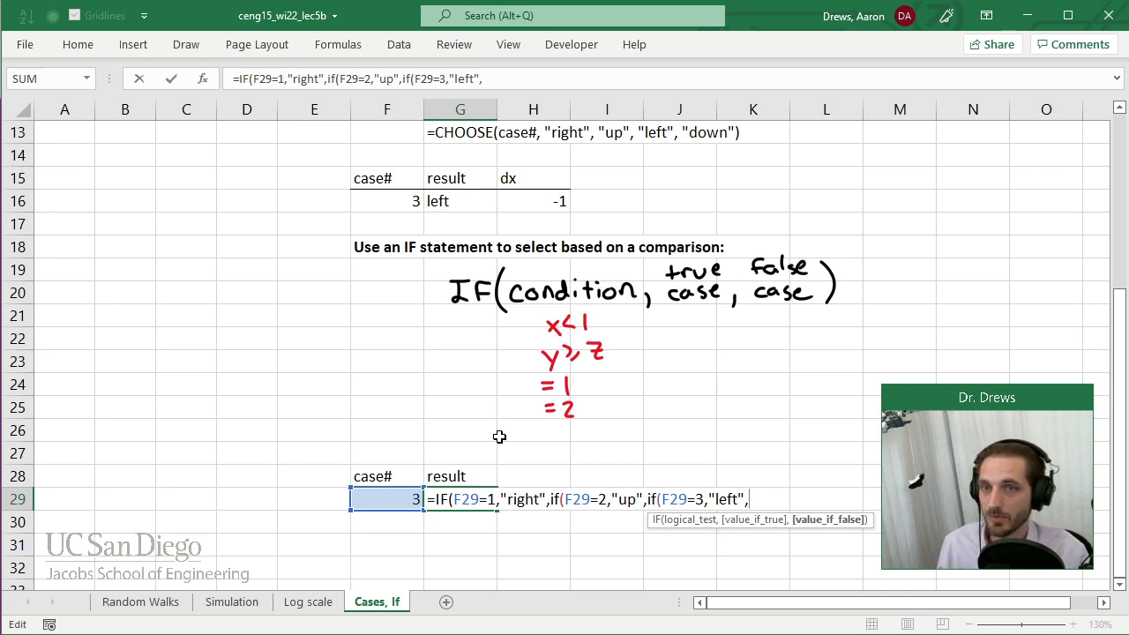
Add "down" as the final false case in G29, close all three IF parentheses and commit the formula.
{"action": "type", "text": "down"}
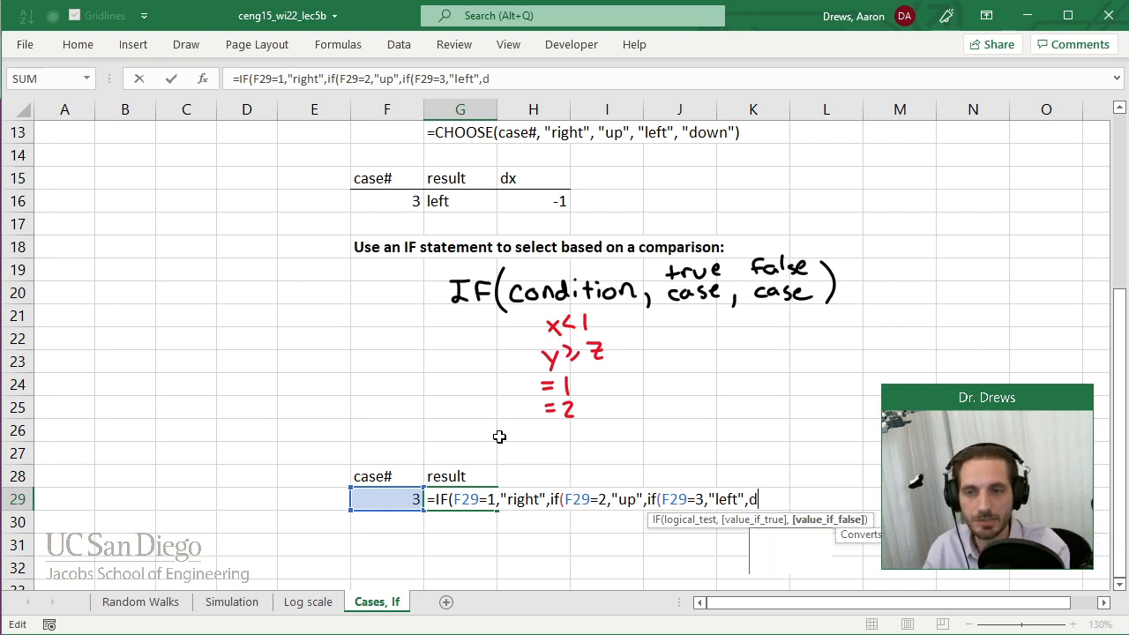
{"action": "key", "text": "BackSpace"}
{"action": "key", "text": "BackSpace"}
{"action": "key", "text": "BackSpace"}
{"action": "key", "text": "BackSpace"}
{"action": "type", "text": "\"down\""}
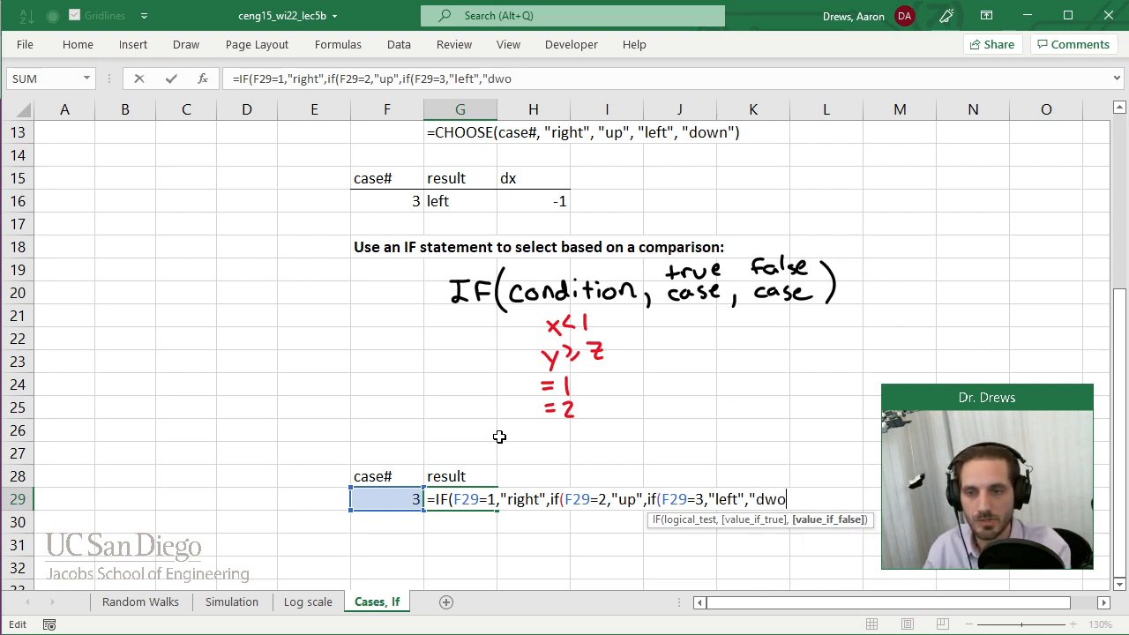
{"action": "key", "text": "BackSpace"}
{"action": "key", "text": "BackSpace"}
{"action": "key", "text": "BackSpace"}
{"action": "key", "text": "BackSpace"}
{"action": "type", "text": "own\""}
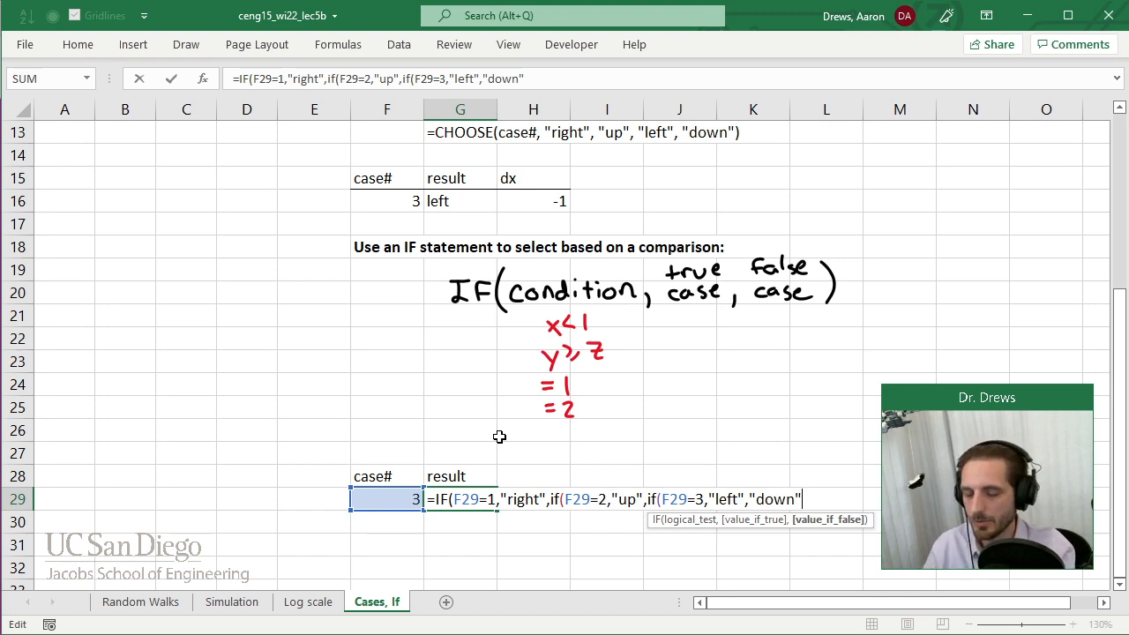
{"action": "type", "text": "))"}
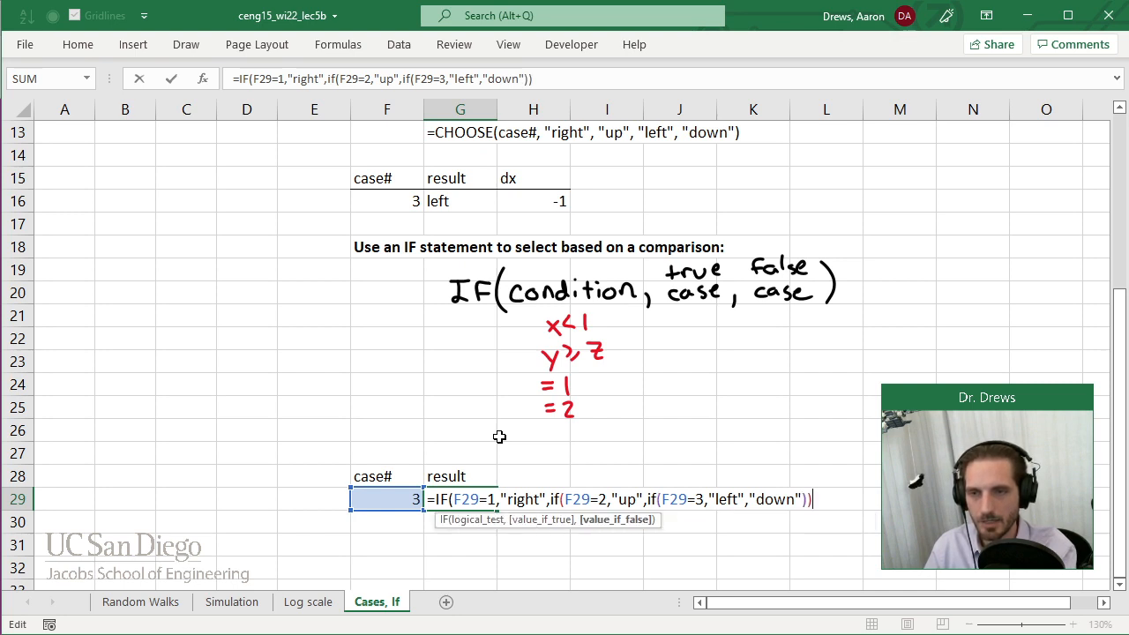
{"action": "type", "text": ")"}
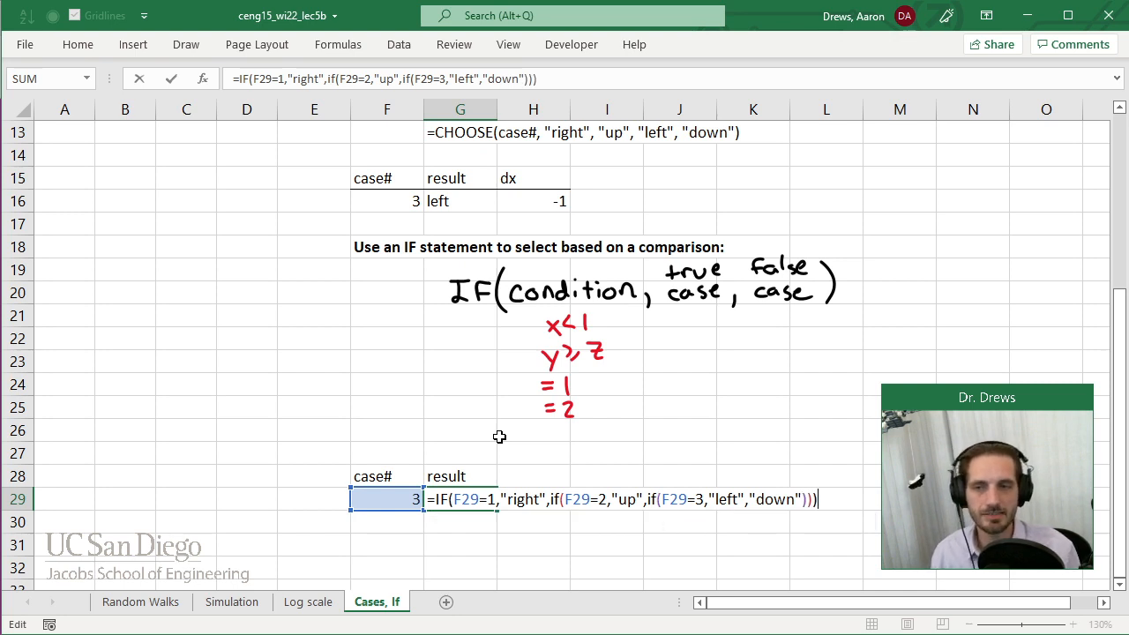
{"action": "key", "text": "Return"}
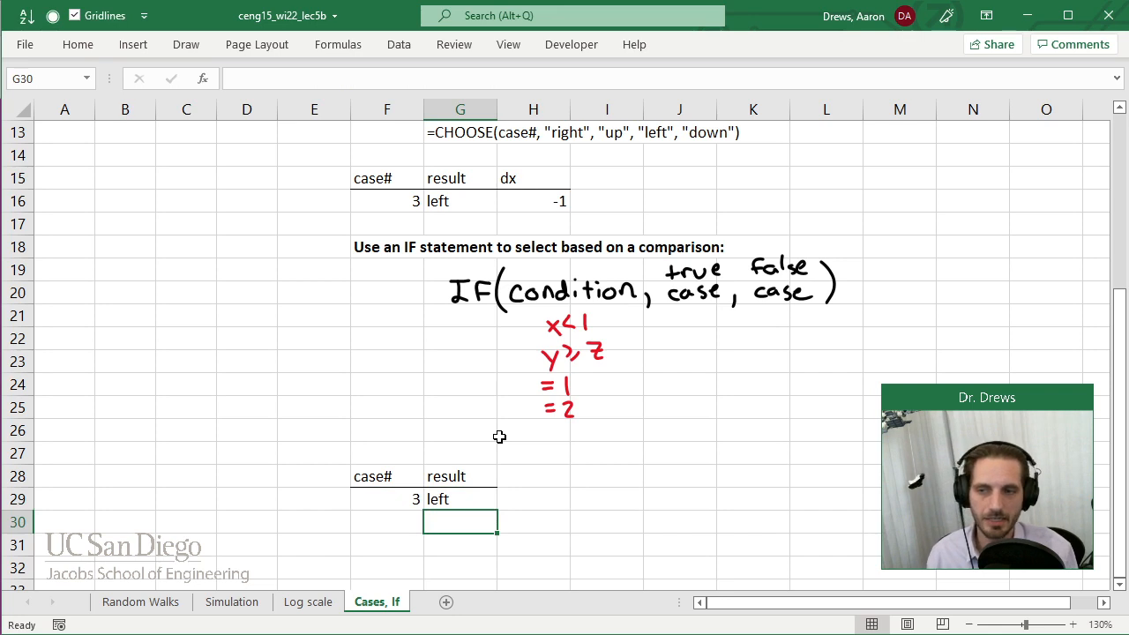
Test the nested IF by setting the case# in F29 to 1, 2, 3 and finally 4.
{"action": "key", "text": "Left"}
{"action": "key", "text": "Up"}
{"action": "type", "text": "1"}
{"action": "key", "text": "Return"}
{"action": "key", "text": "Up"}
{"action": "type", "text": "2"}
{"action": "key", "text": "Return"}
{"action": "key", "text": "Up"}
{"action": "type", "text": "3"}
{"action": "key", "text": "Return"}
{"action": "key", "text": "Up"}
{"action": "type", "text": "4"}
{"action": "key", "text": "Return"}
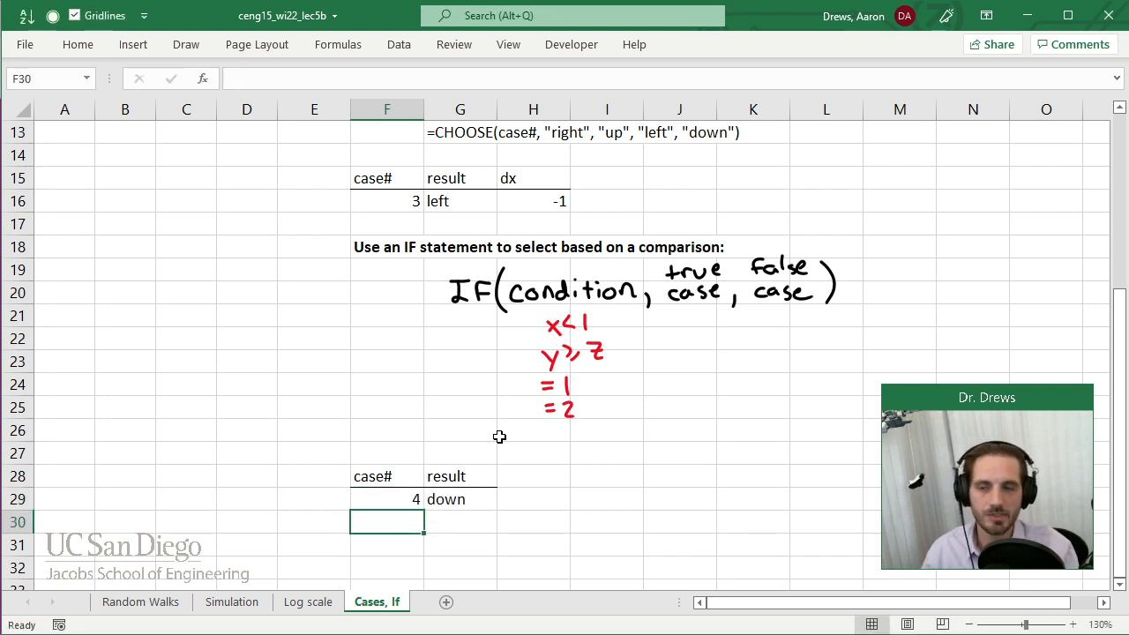
Open the nested IF formula in G29 to review its structure, and close it without changes.
{"action": "key", "text": "Up"}
{"action": "key", "text": "Right"}
{"action": "key", "text": "F2"}
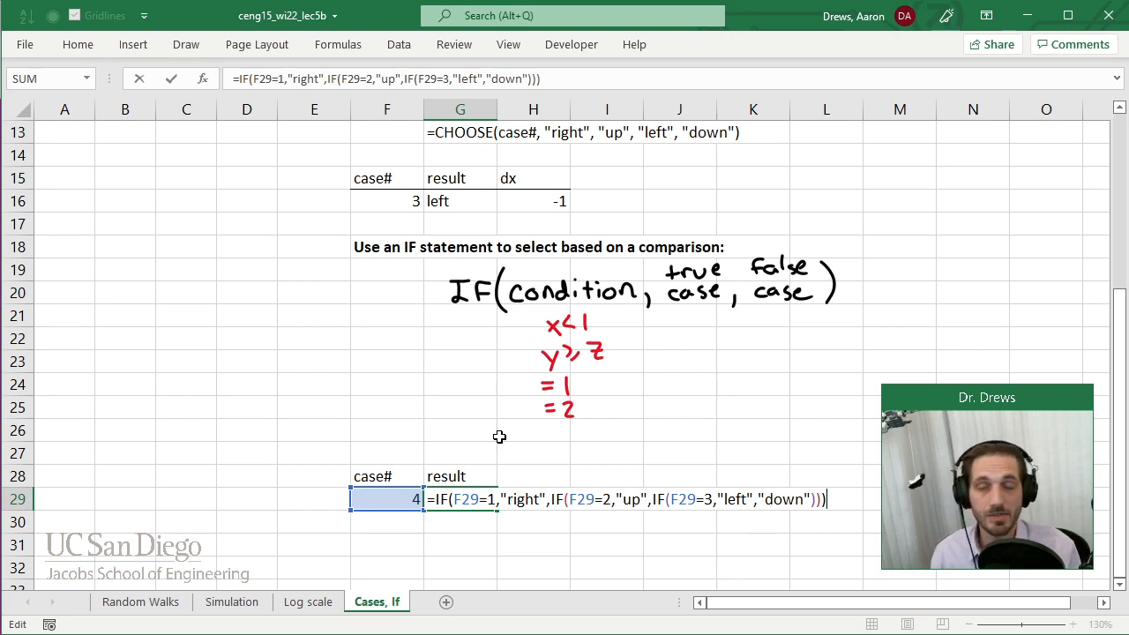
{"action": "key", "text": "Return"}
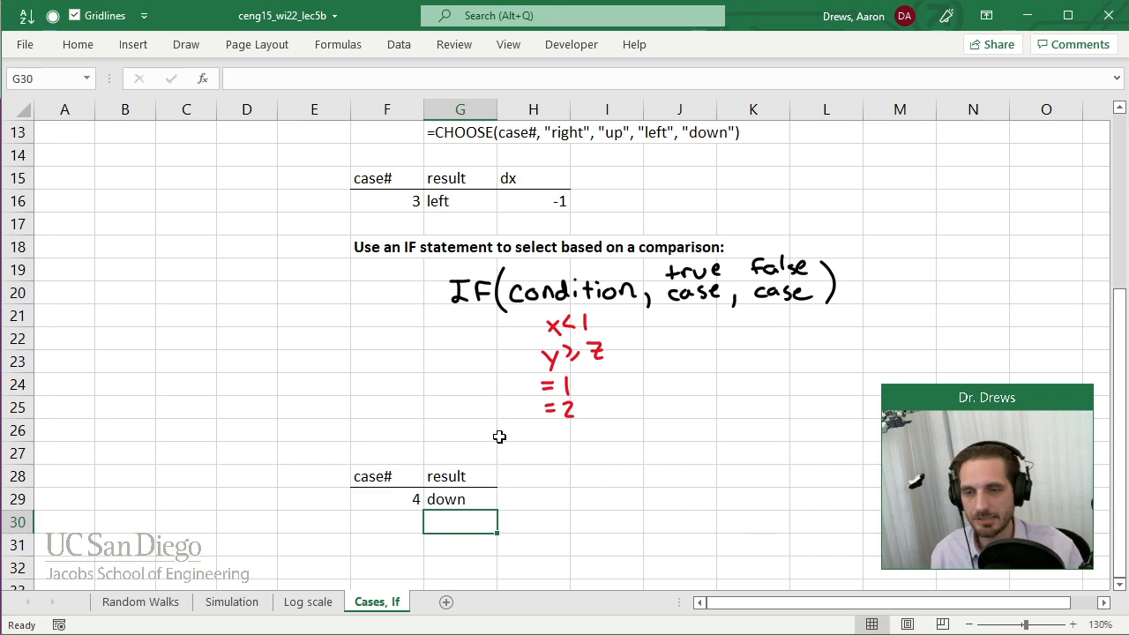